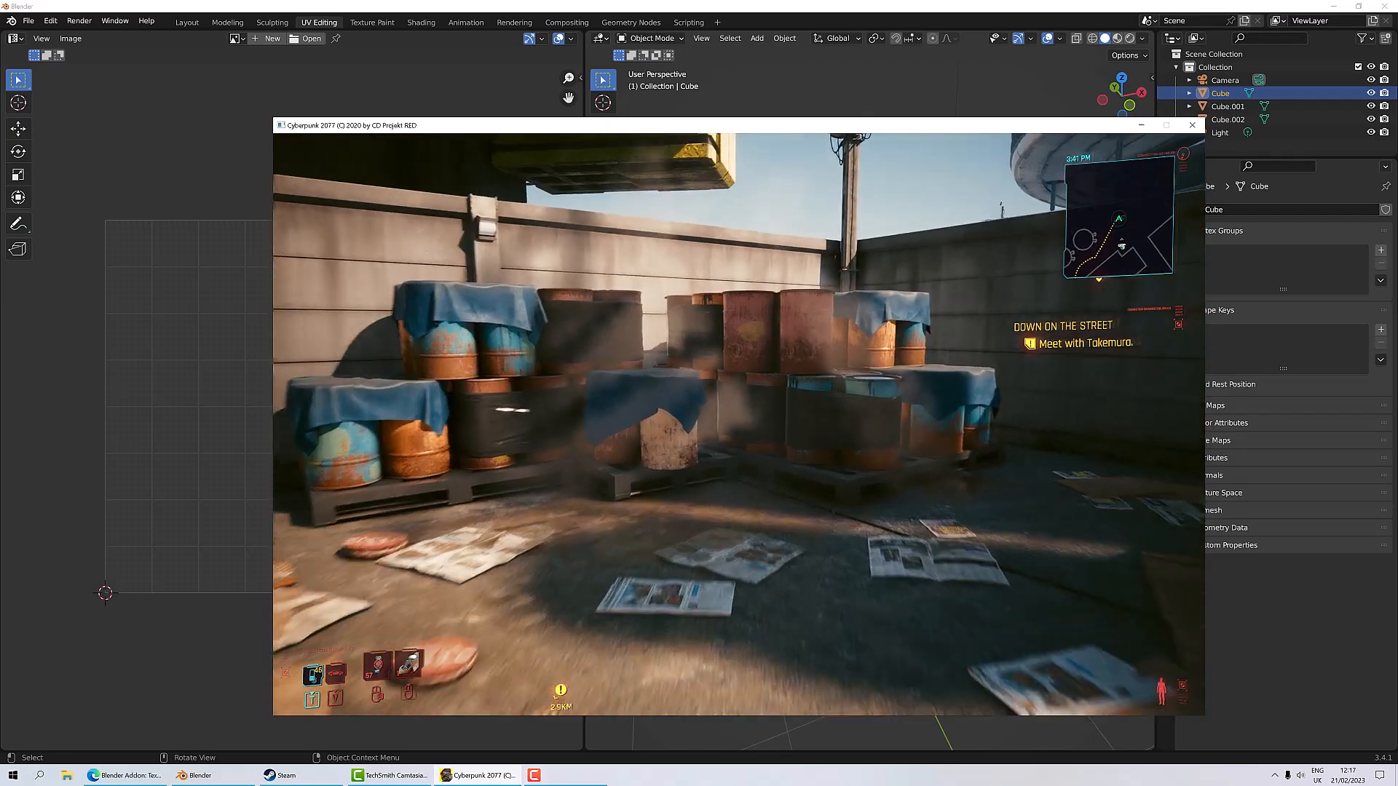
Step: Select each of the three differently sized cubes in turn to compare them
key("w")
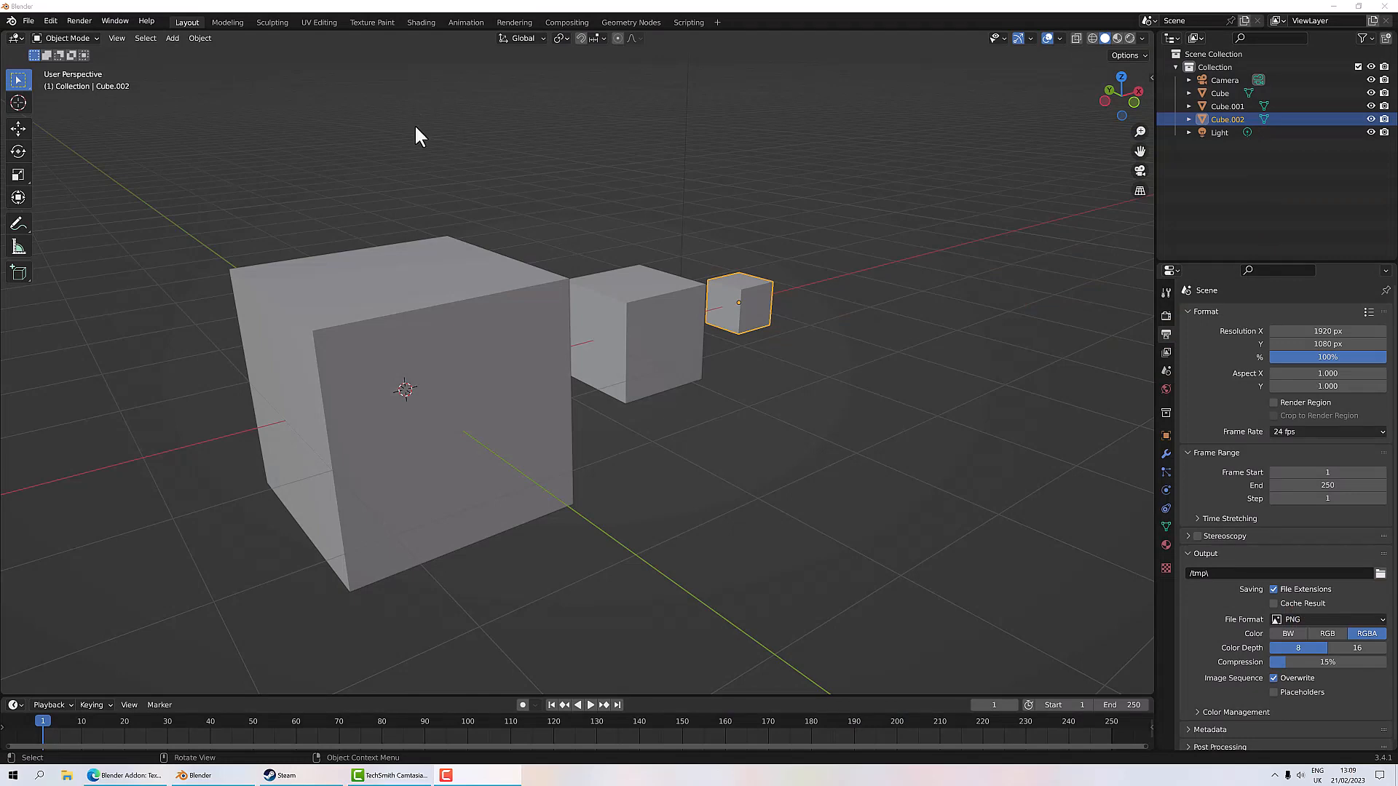
mouse_move(574, 393)
middle_mouse_down()
mouse_move(584, 399)
mouse_move(552, 375)
mouse_move(569, 379)
middle_mouse_up()
left_click(509, 341)
left_click(619, 335)
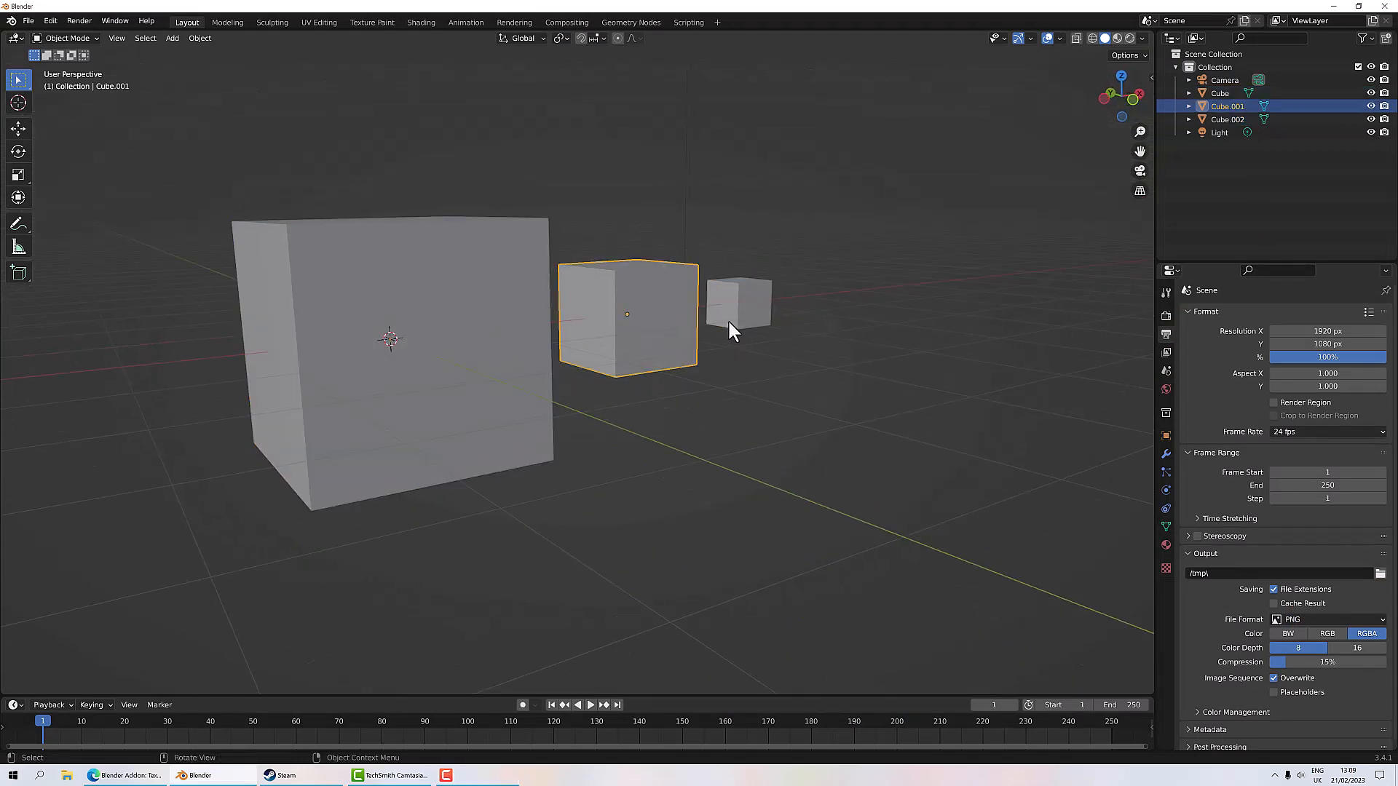
left_click(746, 321)
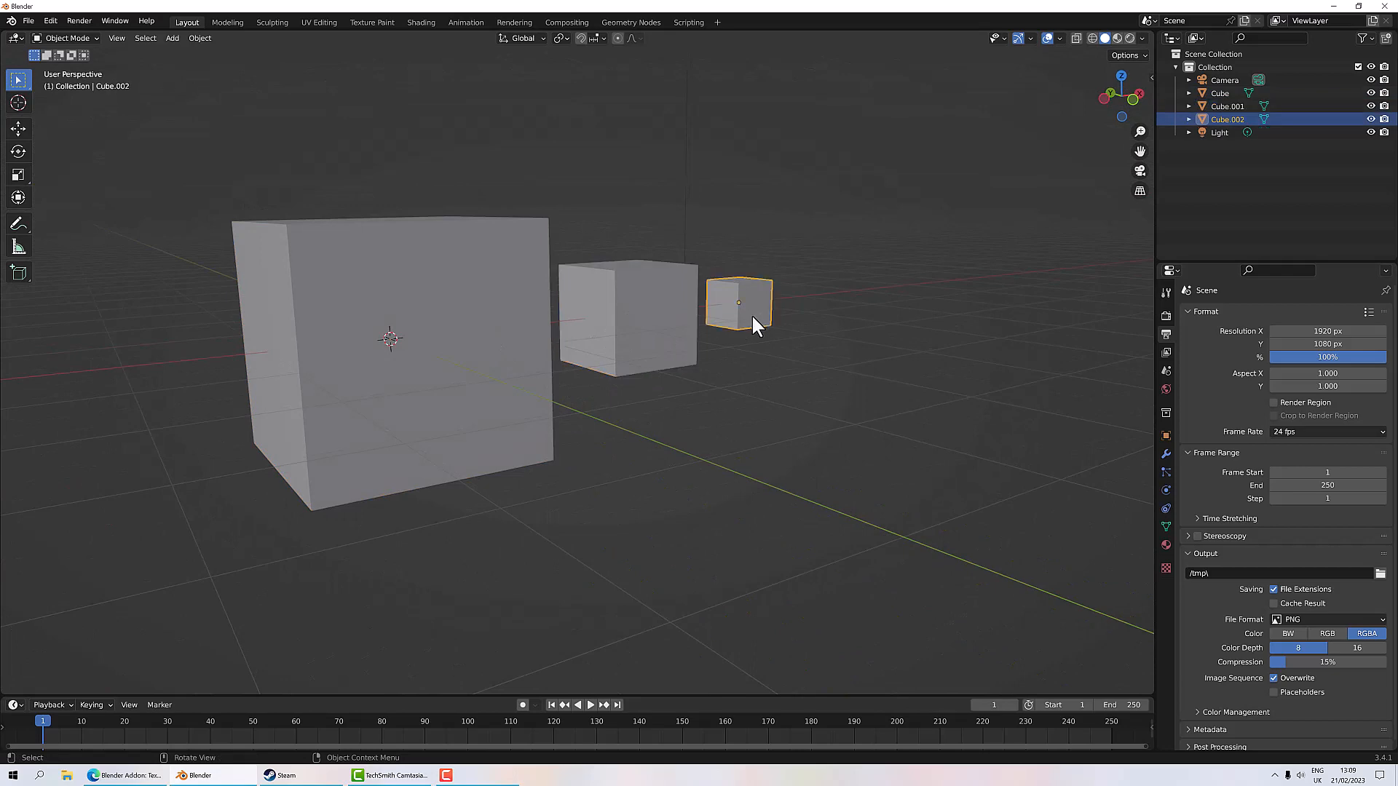
left_click(456, 329)
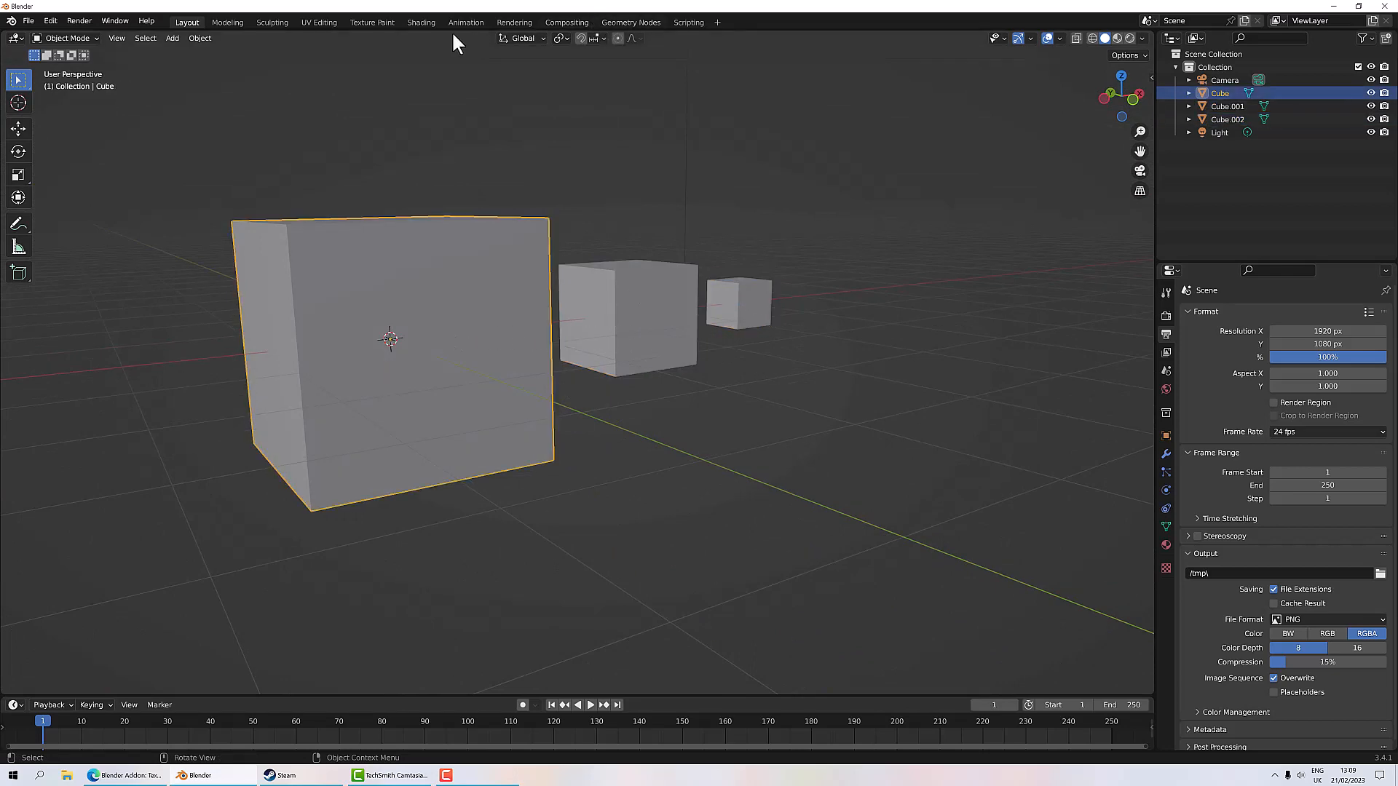
Step: Switch to the UV Editing workspace with the large cube in Edit Mode and display its UV layout
left_click(324, 22)
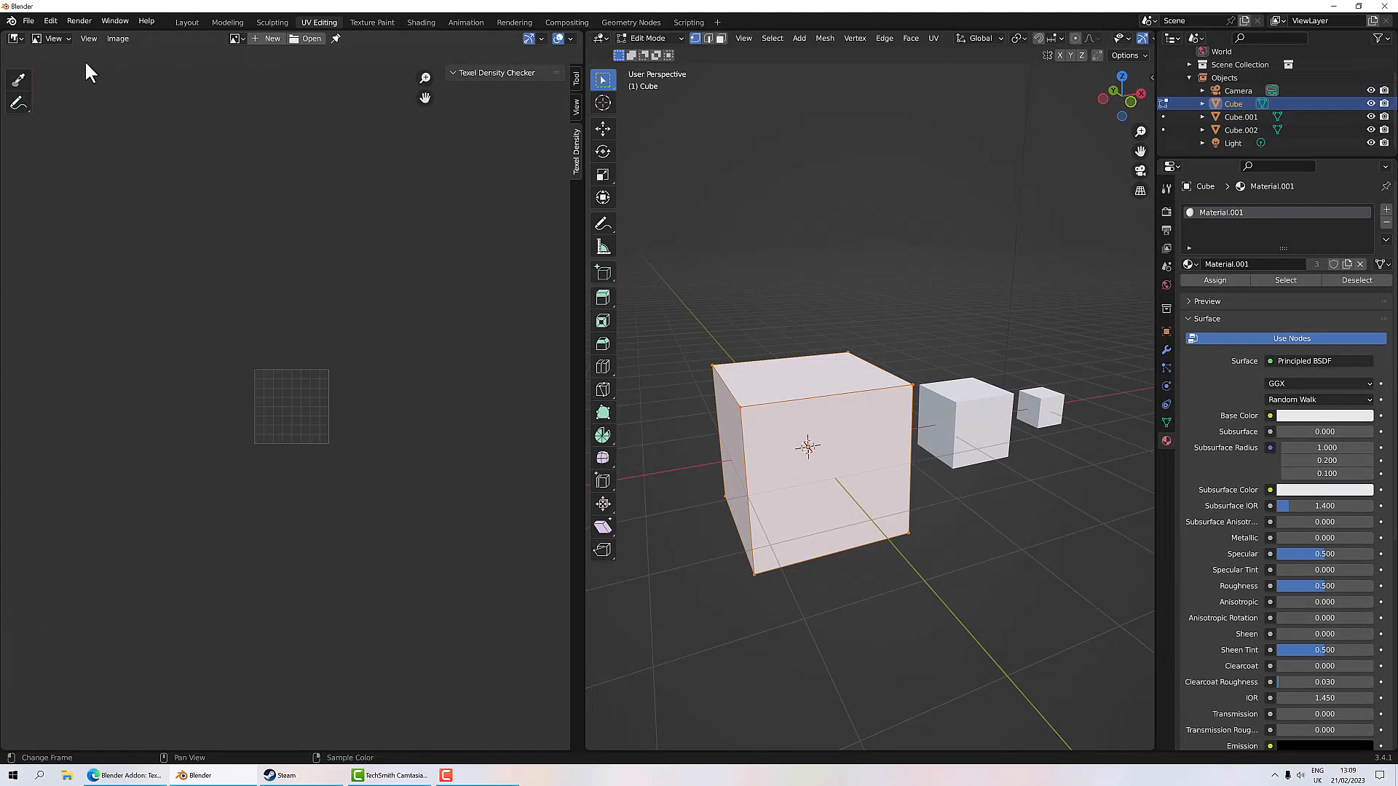
key("Tab")
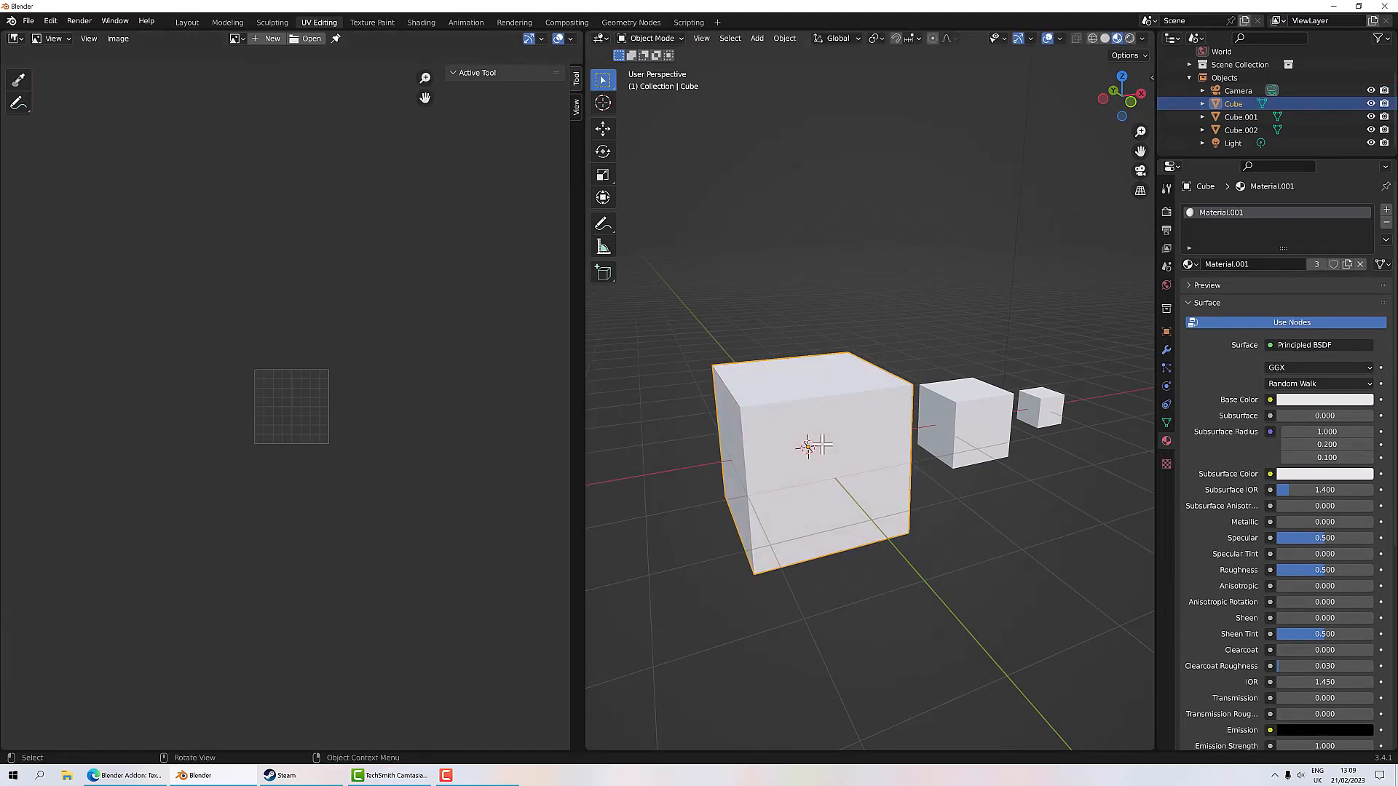
key("Tab")
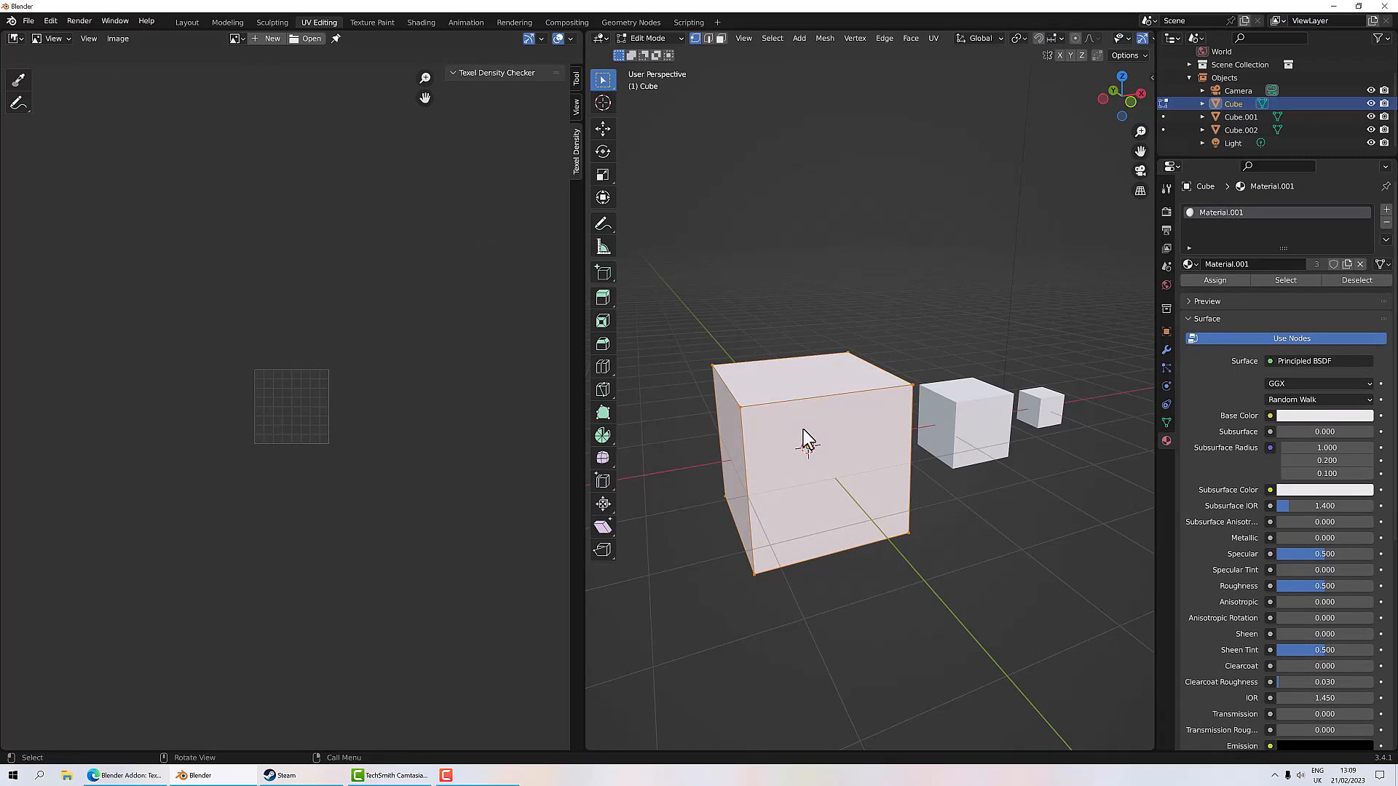
left_click(24, 38)
left_click(42, 103)
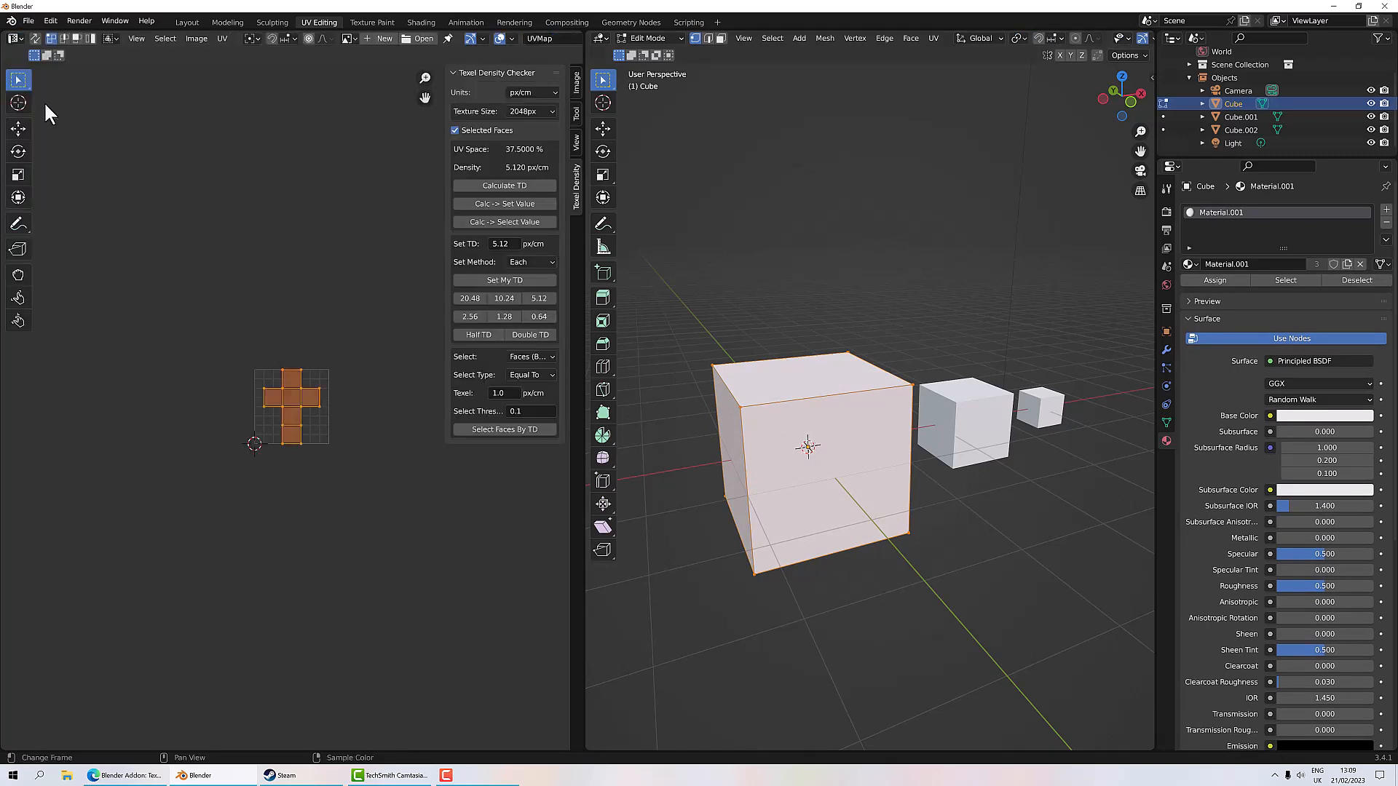
scroll(282, 404, "up", 7)
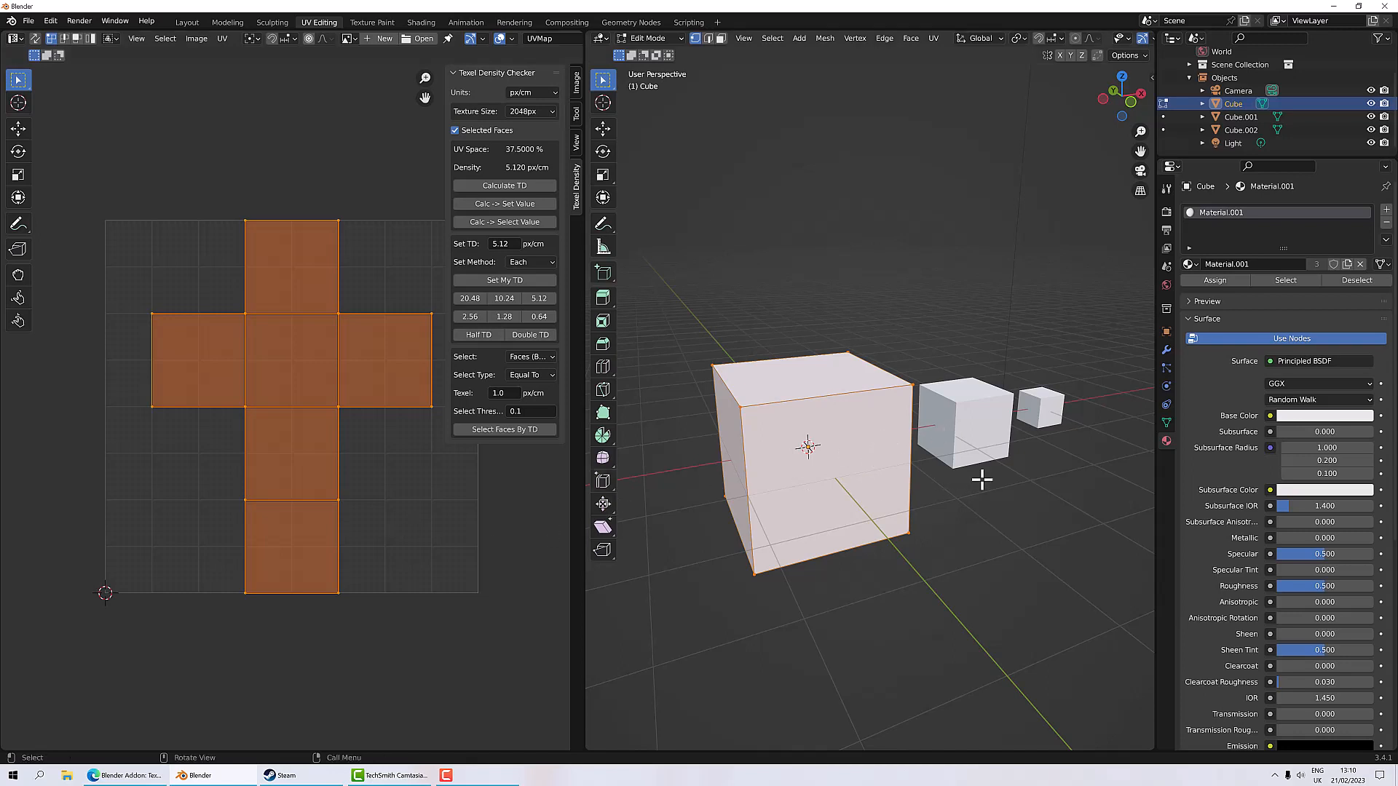
Step: Enter Edit Mode on the middle cube and select all its faces
key("Tab")
left_click(992, 436)
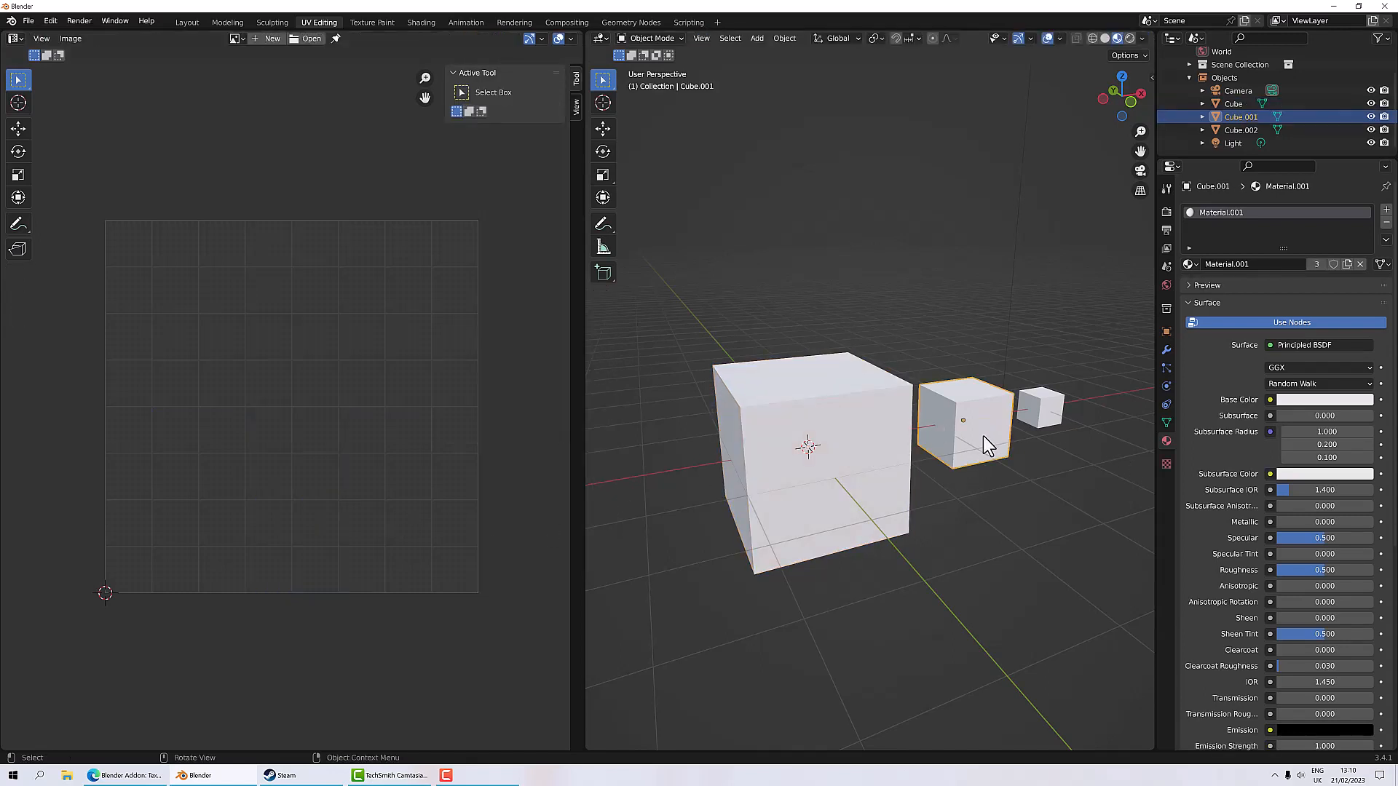
key("Tab")
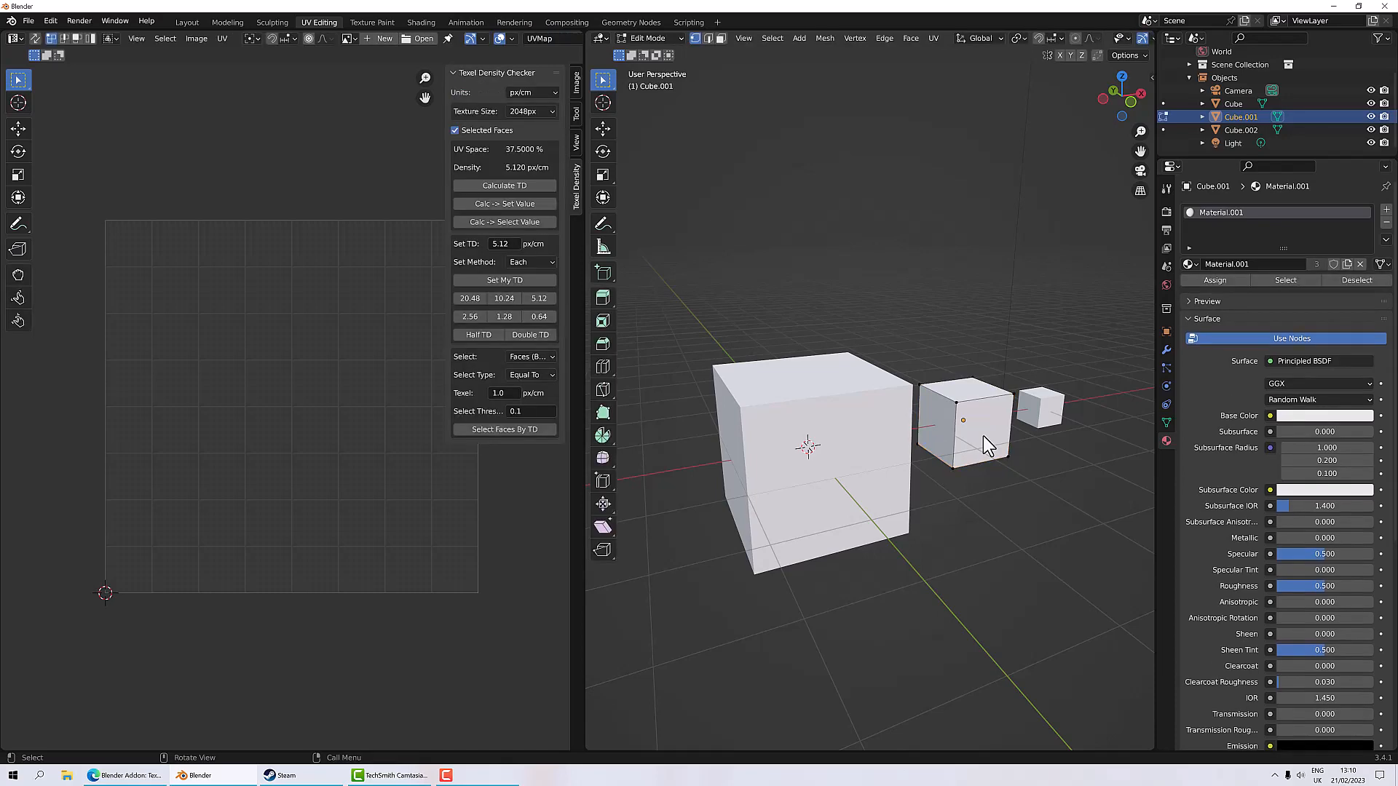
key("a")
key("Tab")
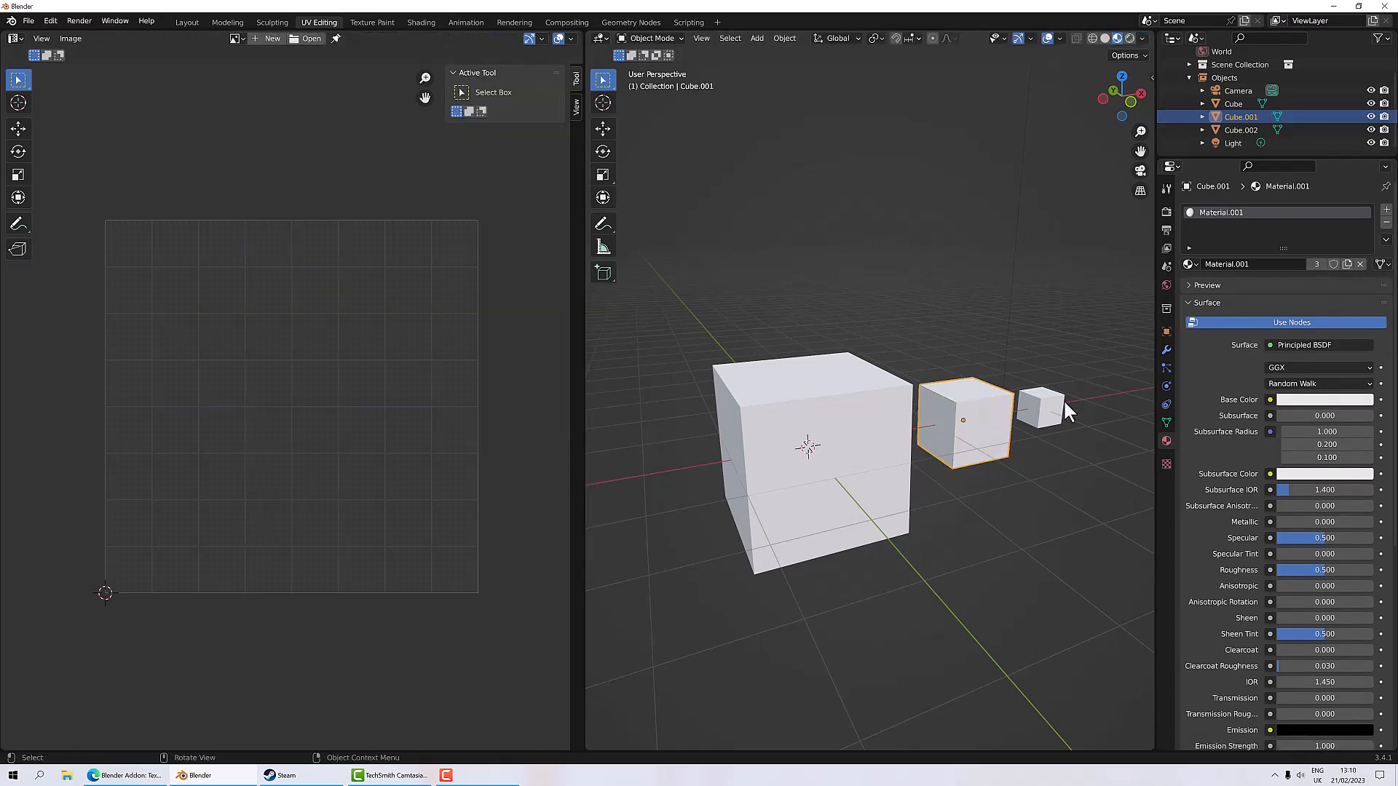
Step: Enter Edit Mode on the smallest cube and select all its faces
left_click(1059, 406)
key("Tab")
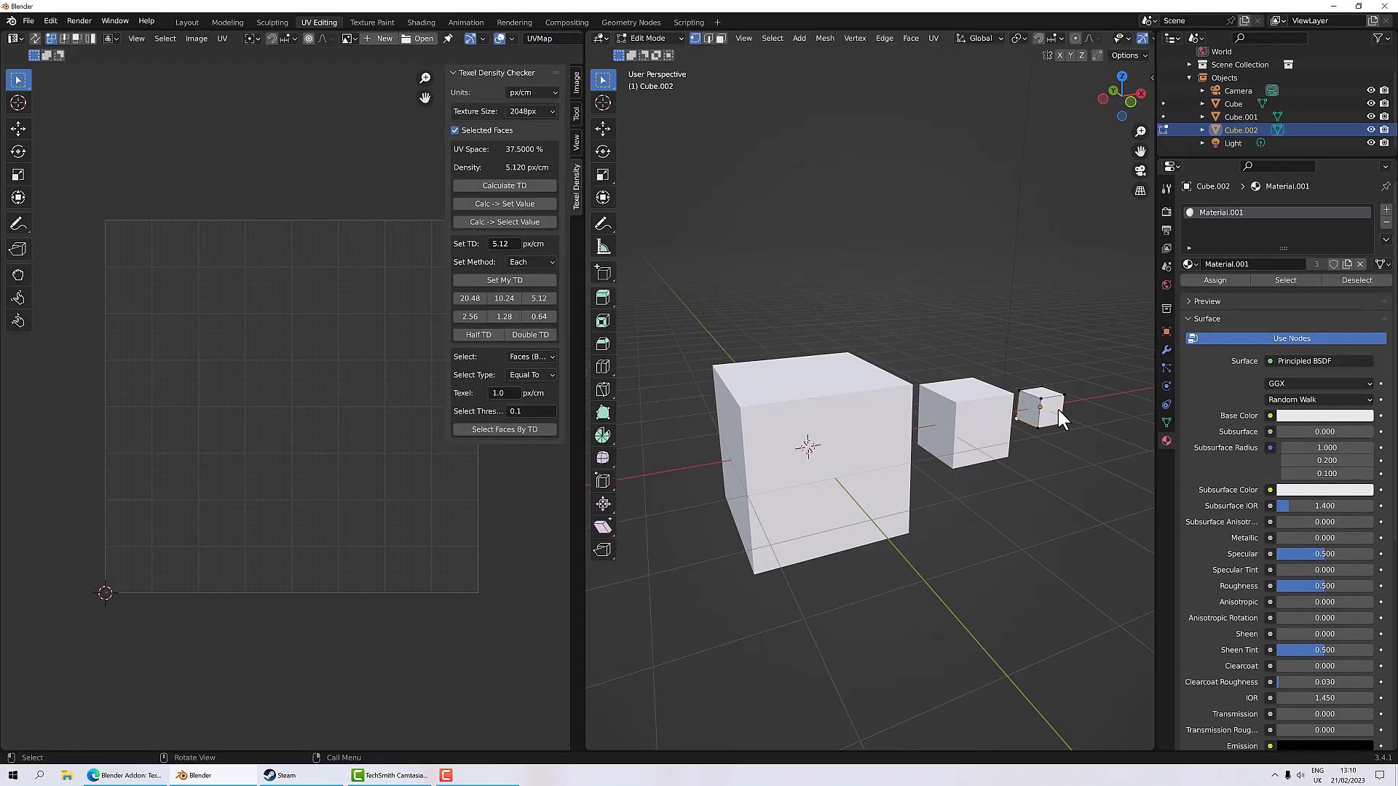
key("a")
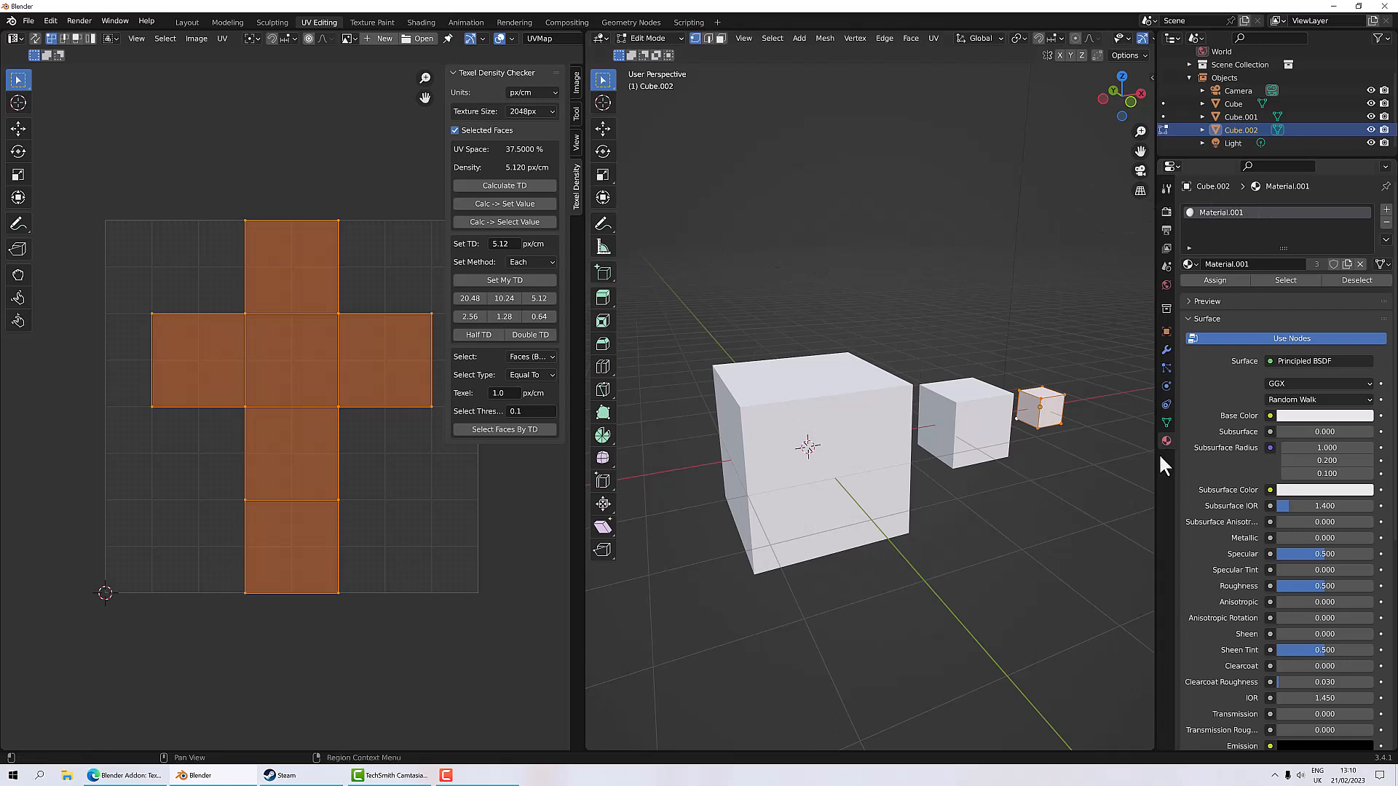
Step: Connect a Checker Texture to the material's Base Color and orbit to inspect the cubes
left_click(1270, 416)
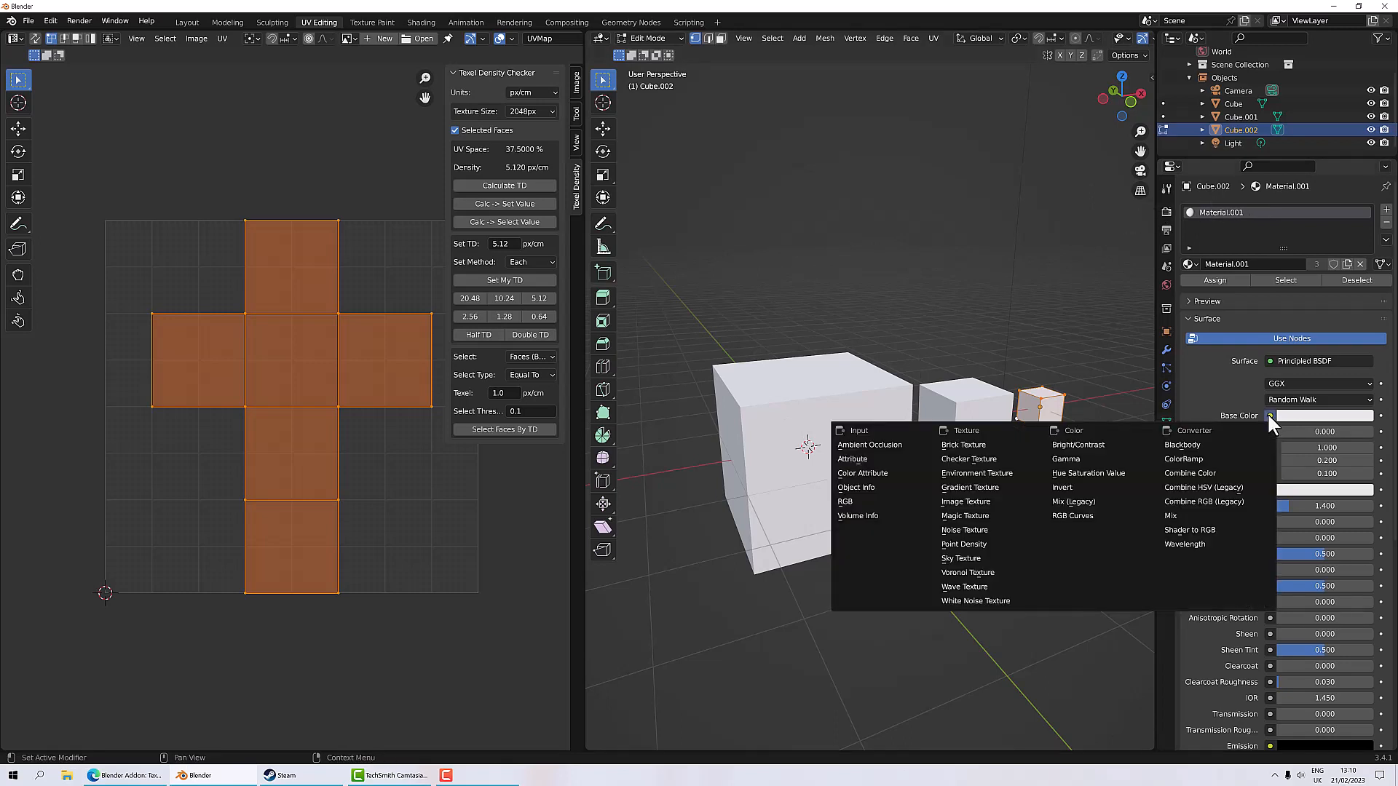
left_click(968, 458)
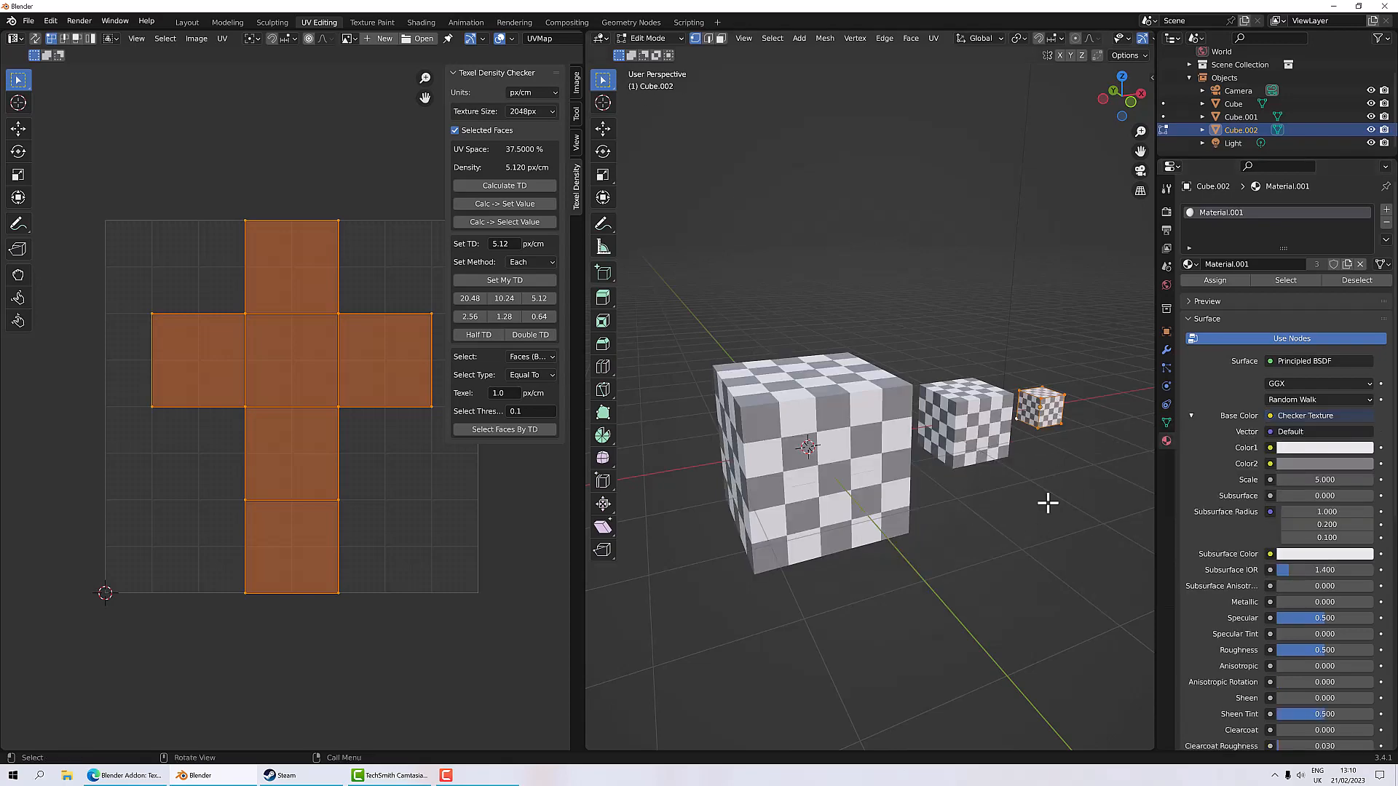
mouse_move(1046, 500)
middle_mouse_down("alt")
mouse_move(1020, 480)
mouse_move(1039, 493)
mouse_move(1024, 506)
middle_mouse_up("alt")
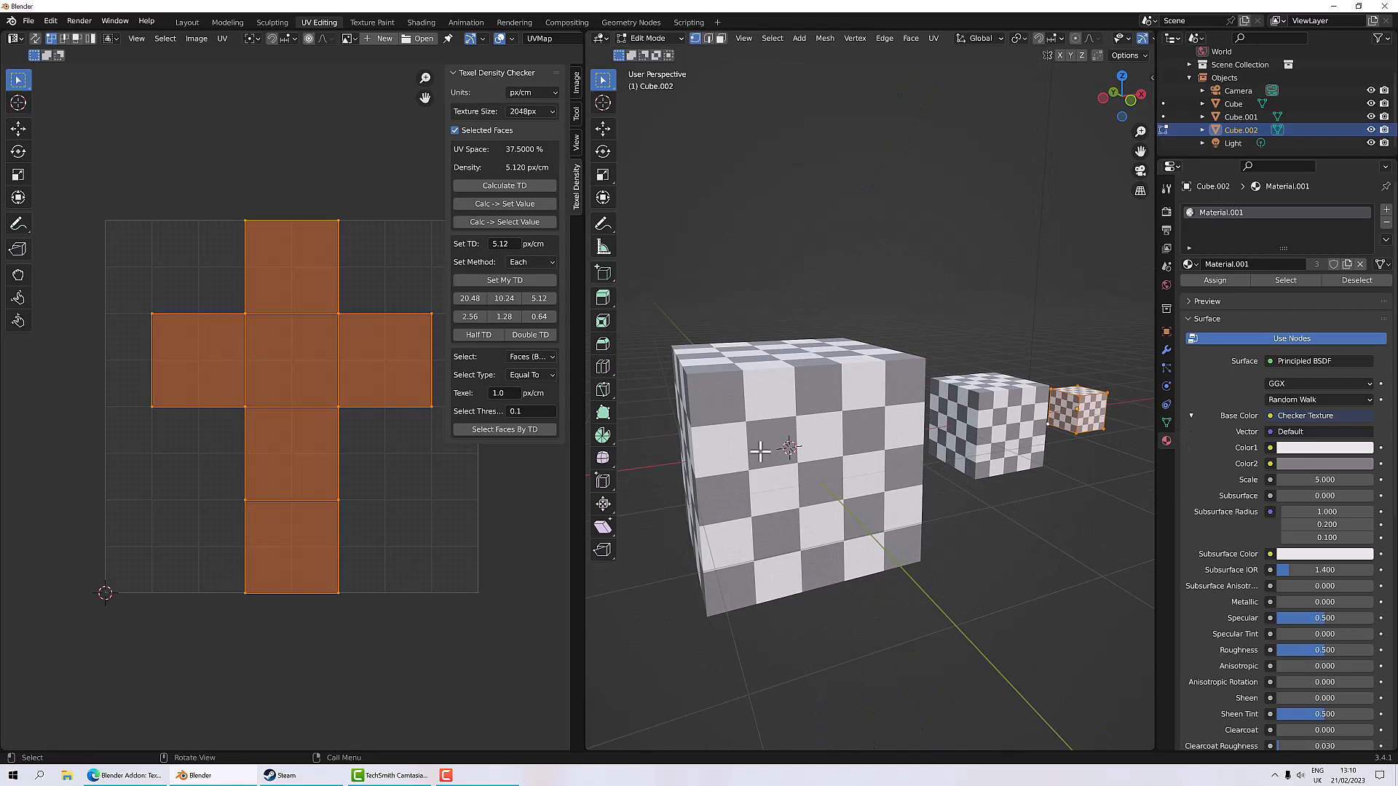
middle_click_drag(935, 507, 911, 483)
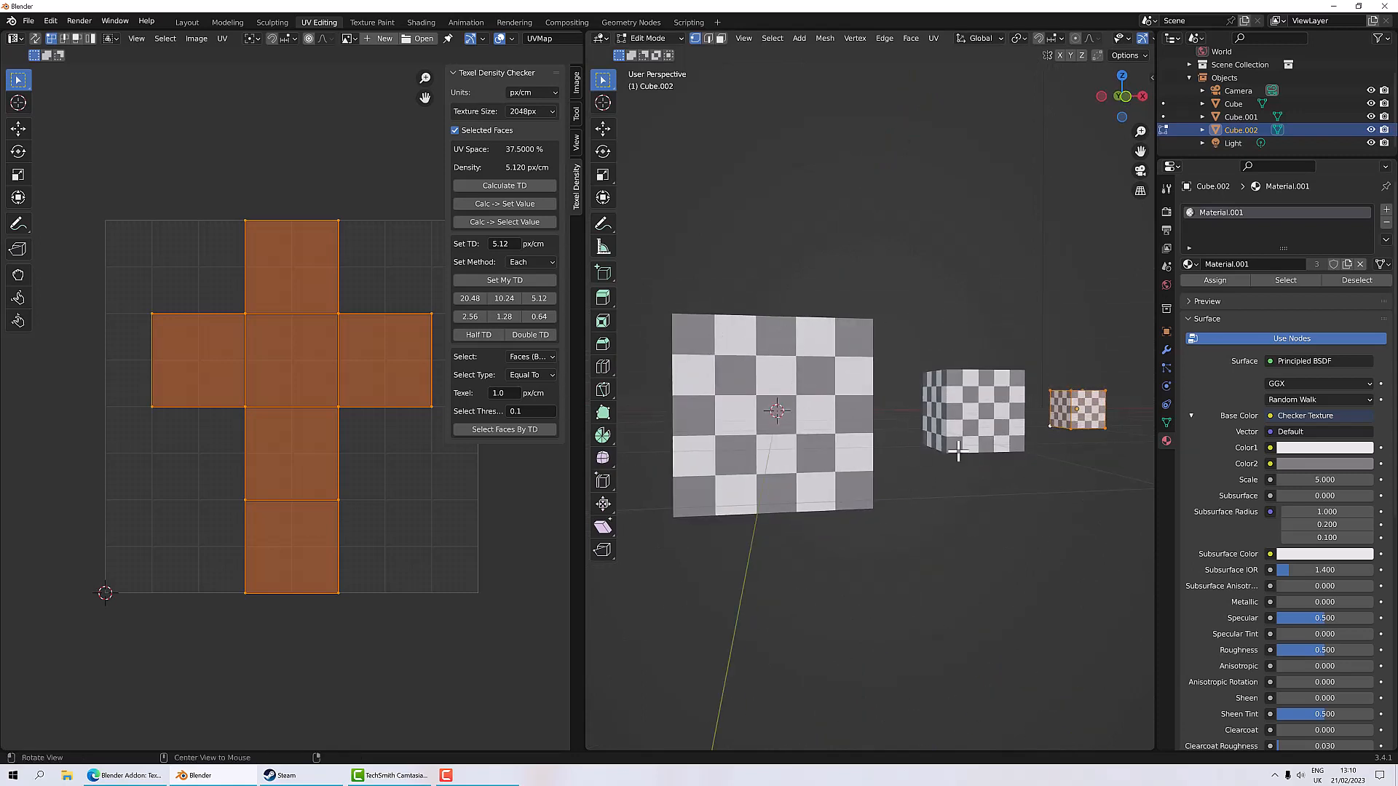
middle_click_drag(1085, 421, 976, 480)
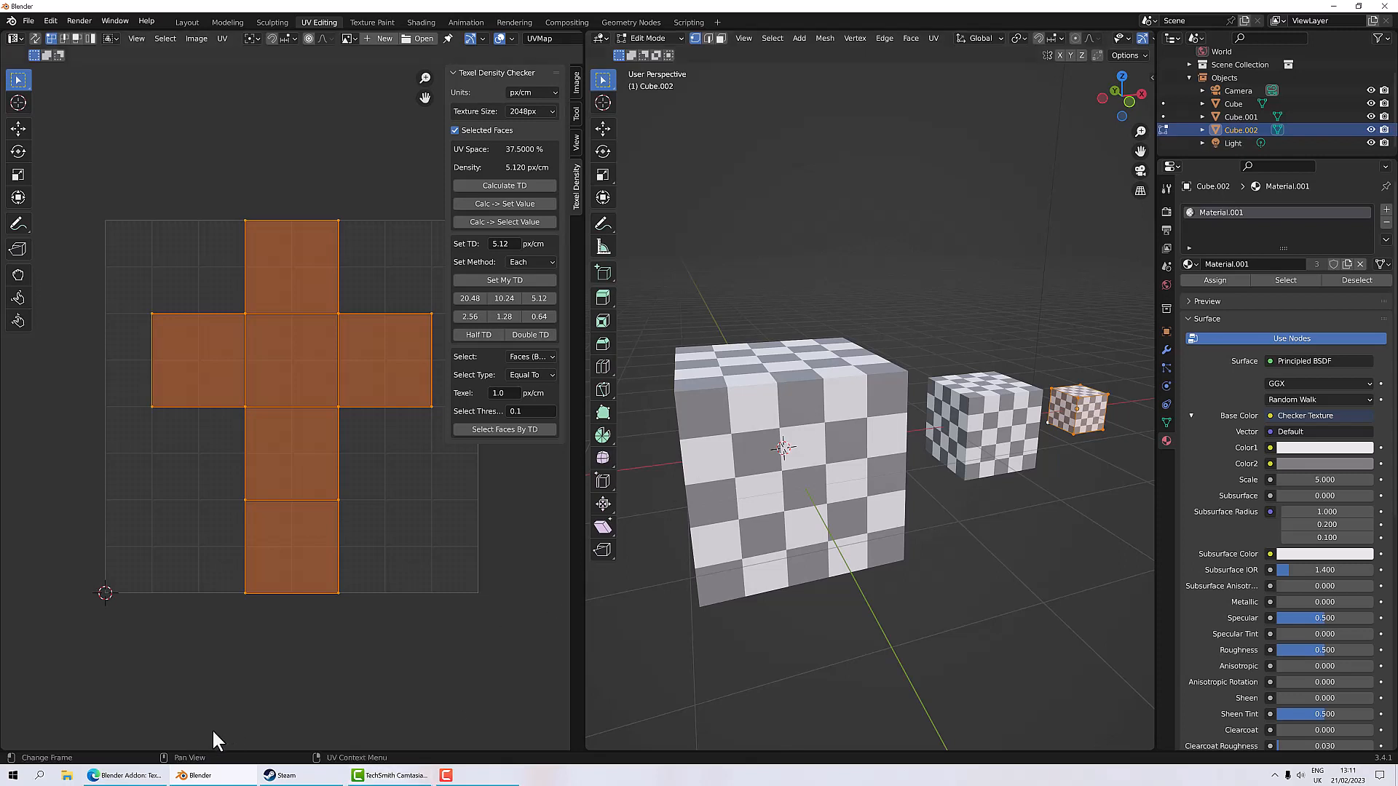
Step: Switch to the browser to view the Texel Density Checker add-on page and return
left_click(126, 776)
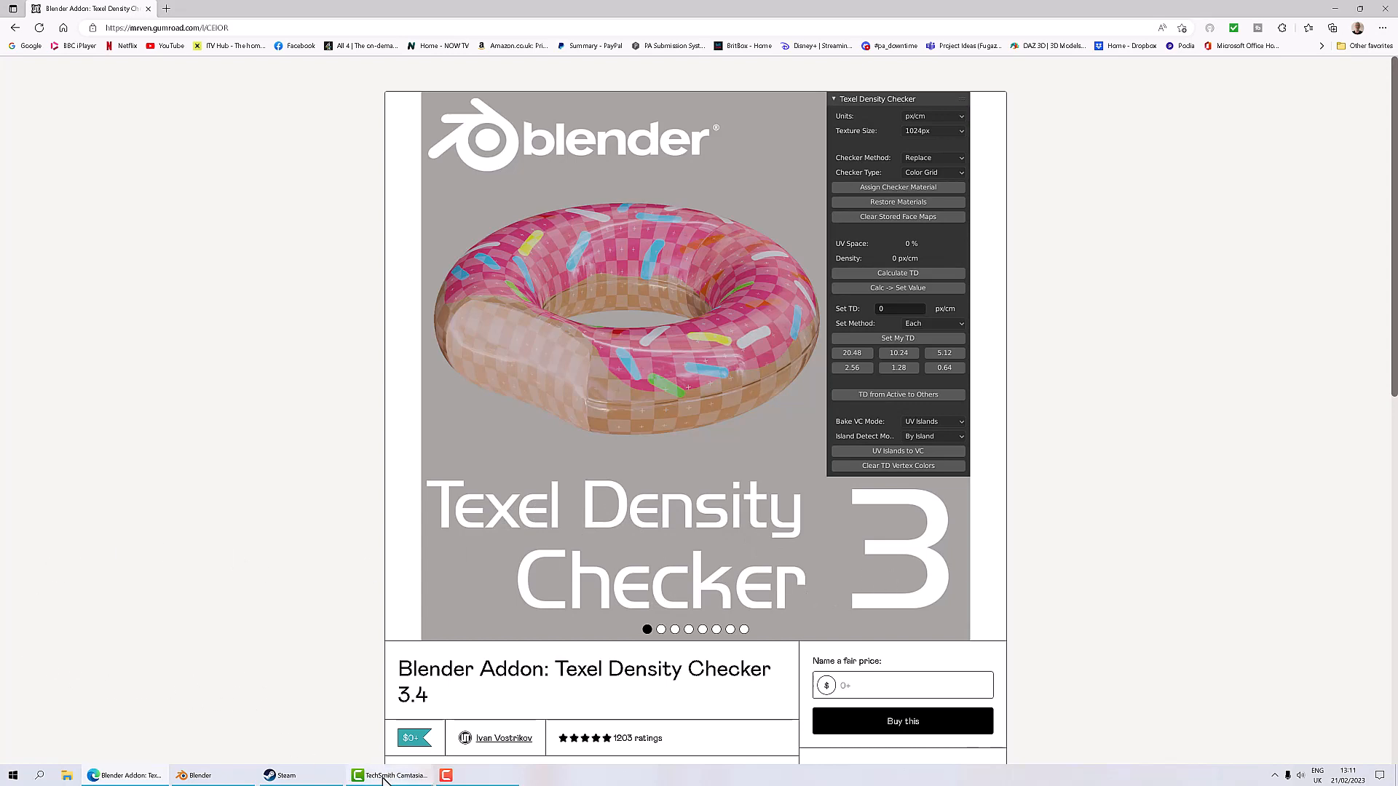
left_click(210, 778)
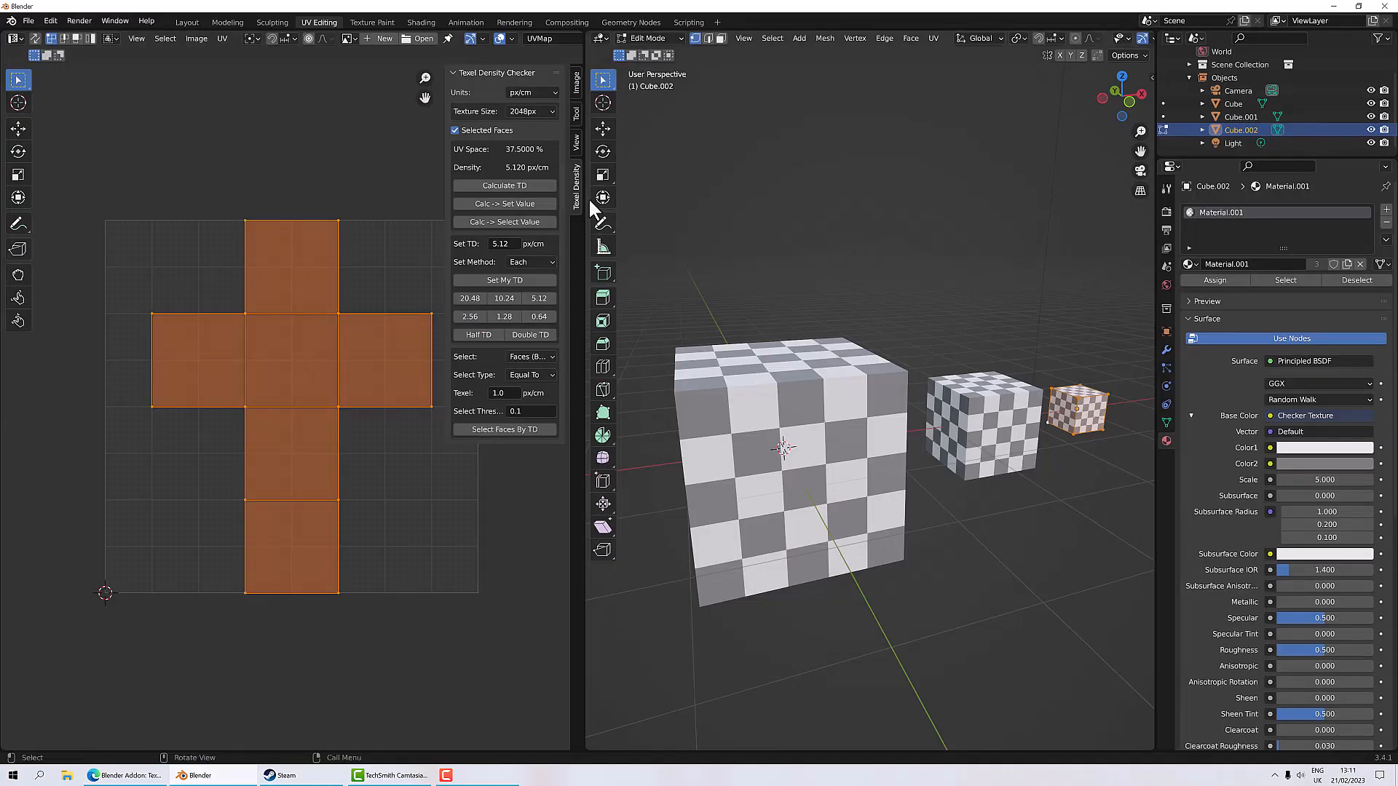
left_click(574, 138)
left_click(573, 105)
left_click(575, 86)
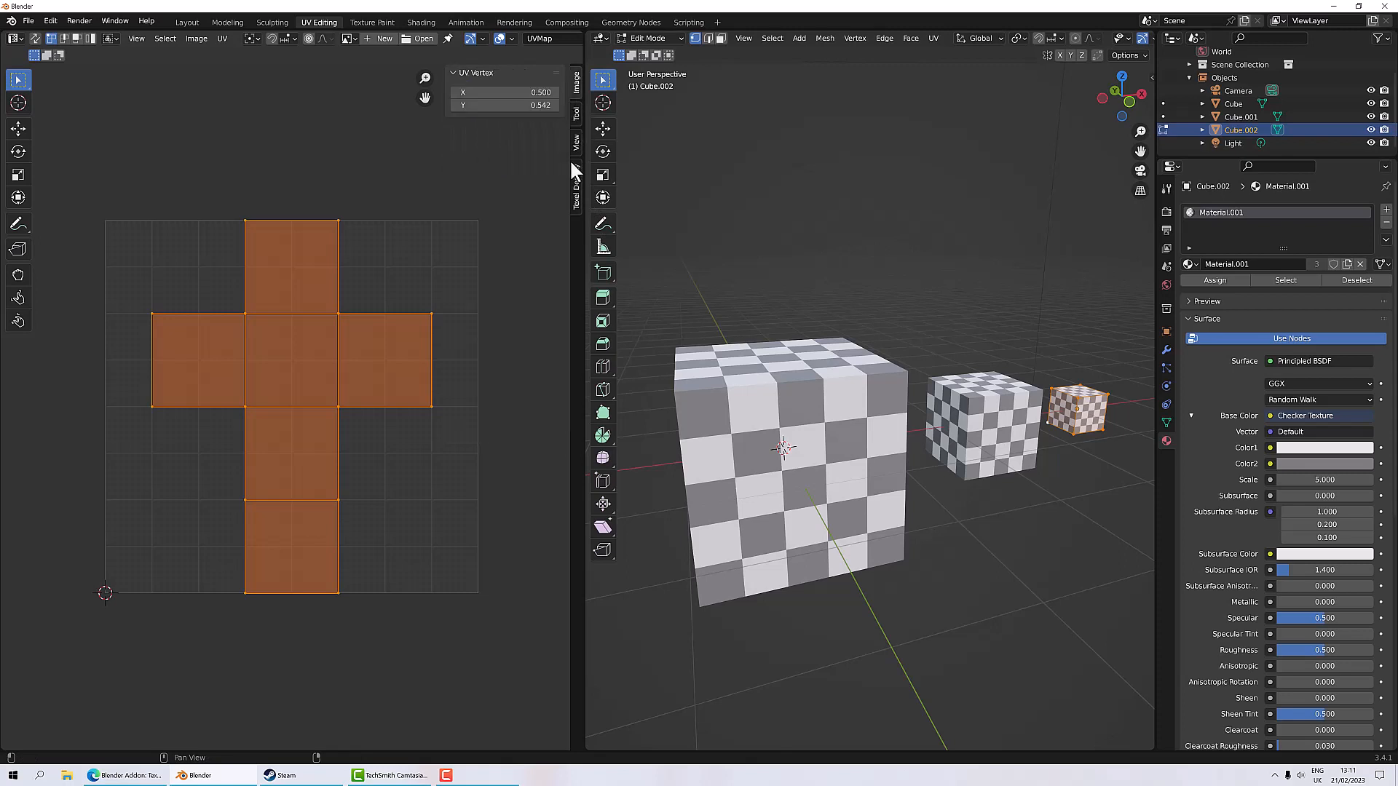
left_click(576, 192)
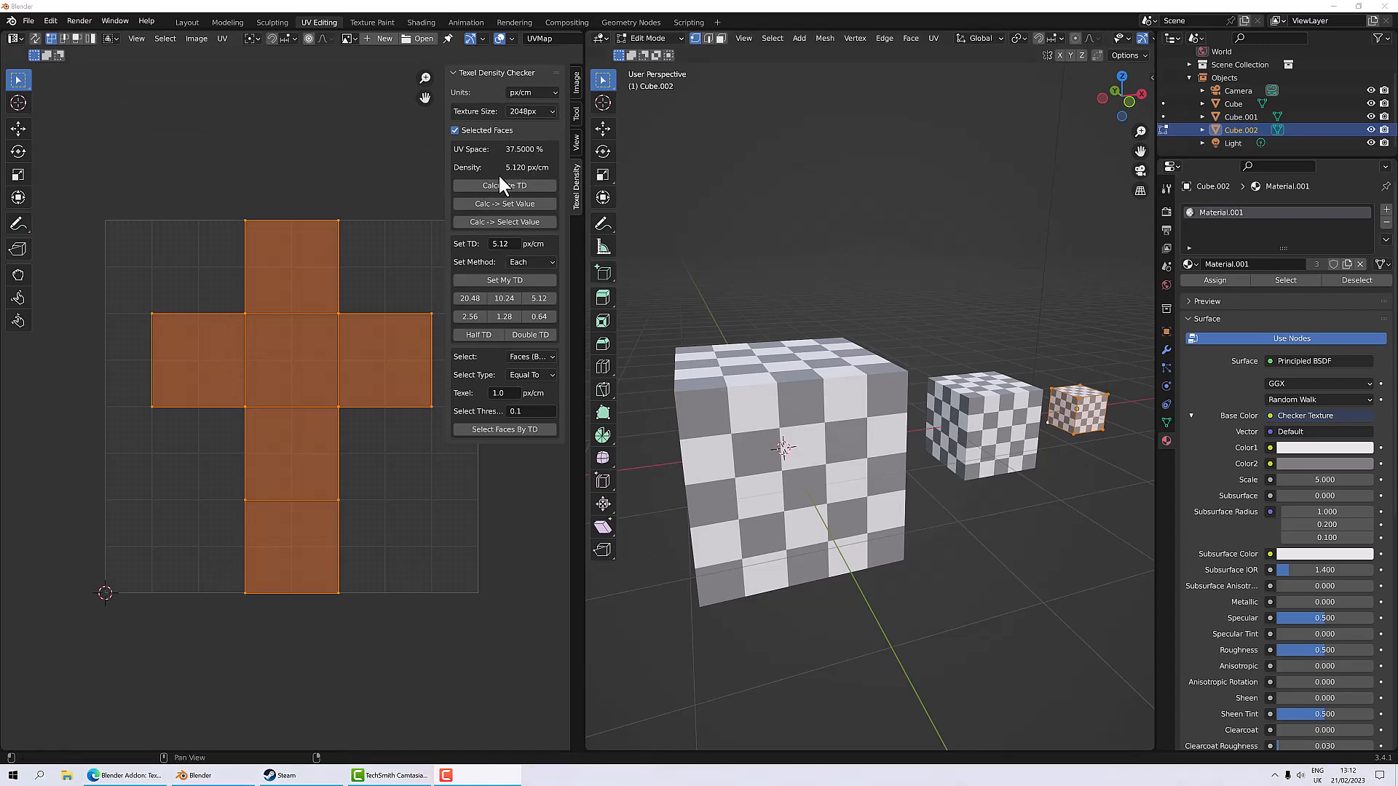
Step: Set the texture size to 512px and calculate the smallest cube's texel density
left_click(554, 111)
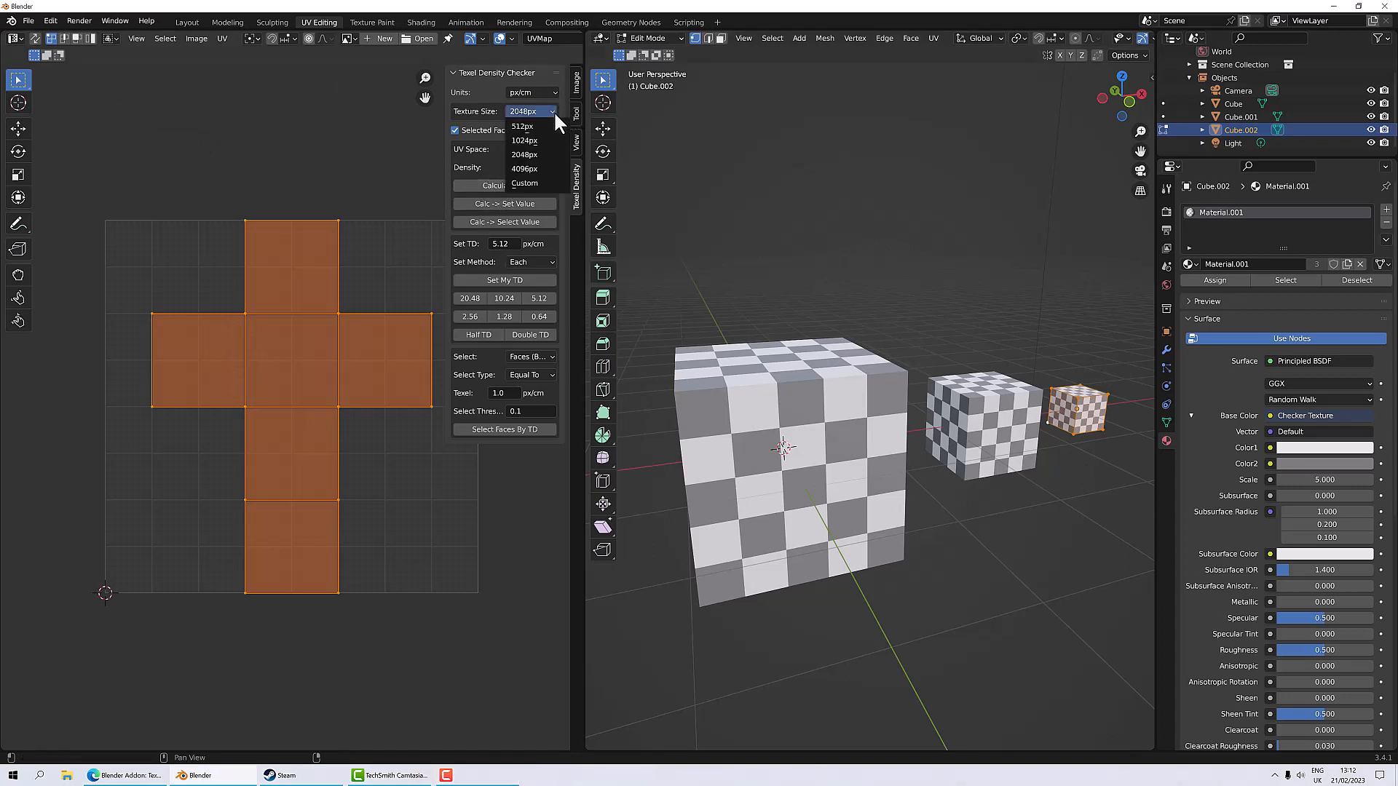
left_click(545, 127)
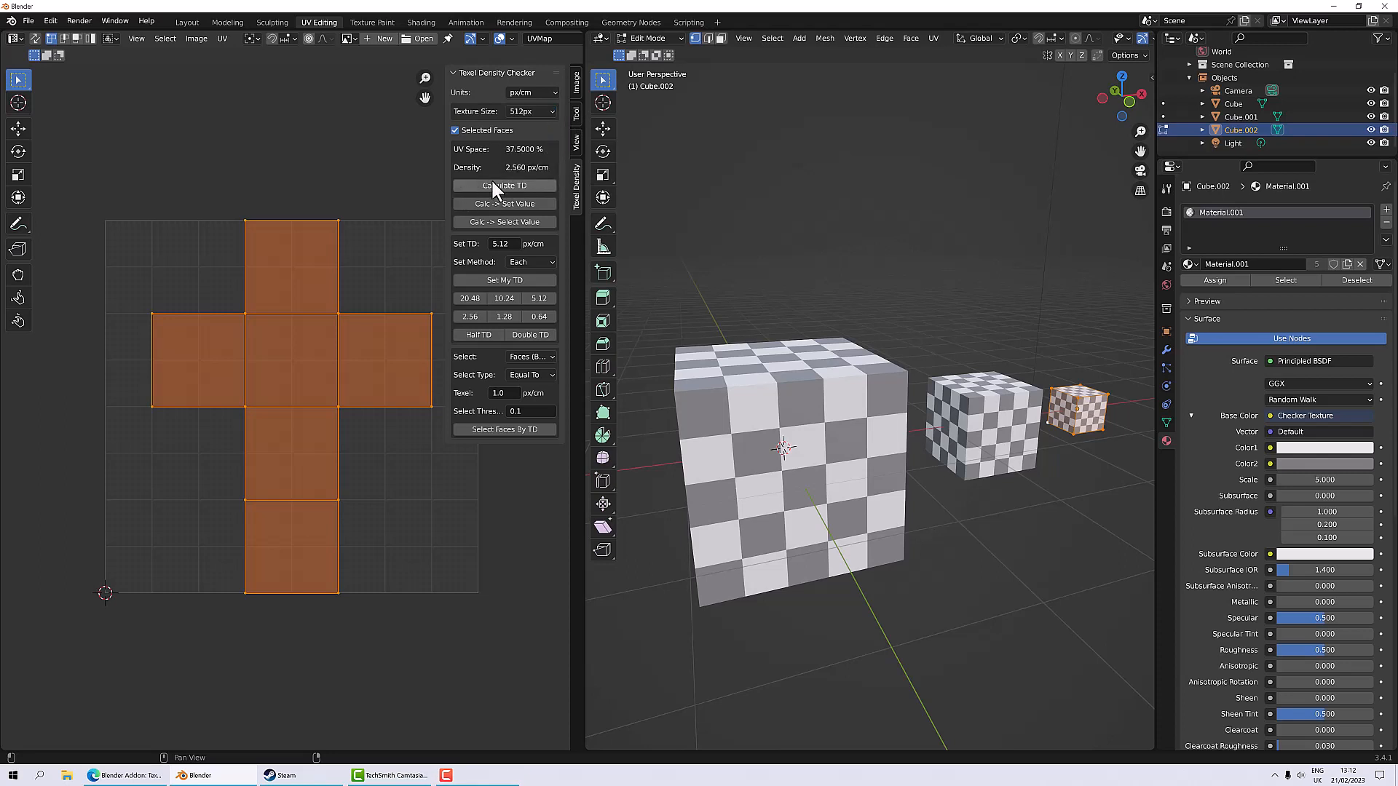
left_click(470, 188)
left_click(495, 183)
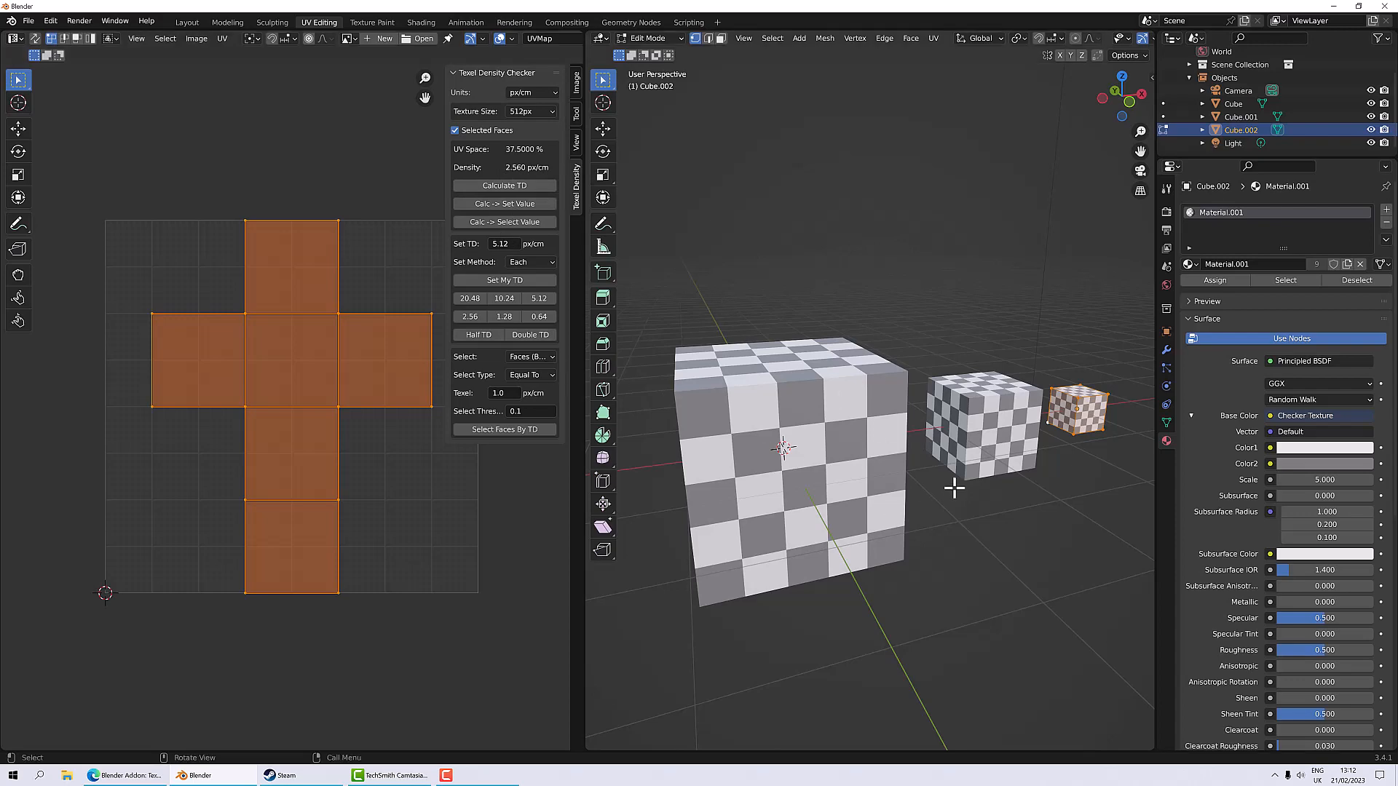
Step: Enter Edit Mode on the middle cube and calculate its texel density
key("Tab")
left_click(968, 442)
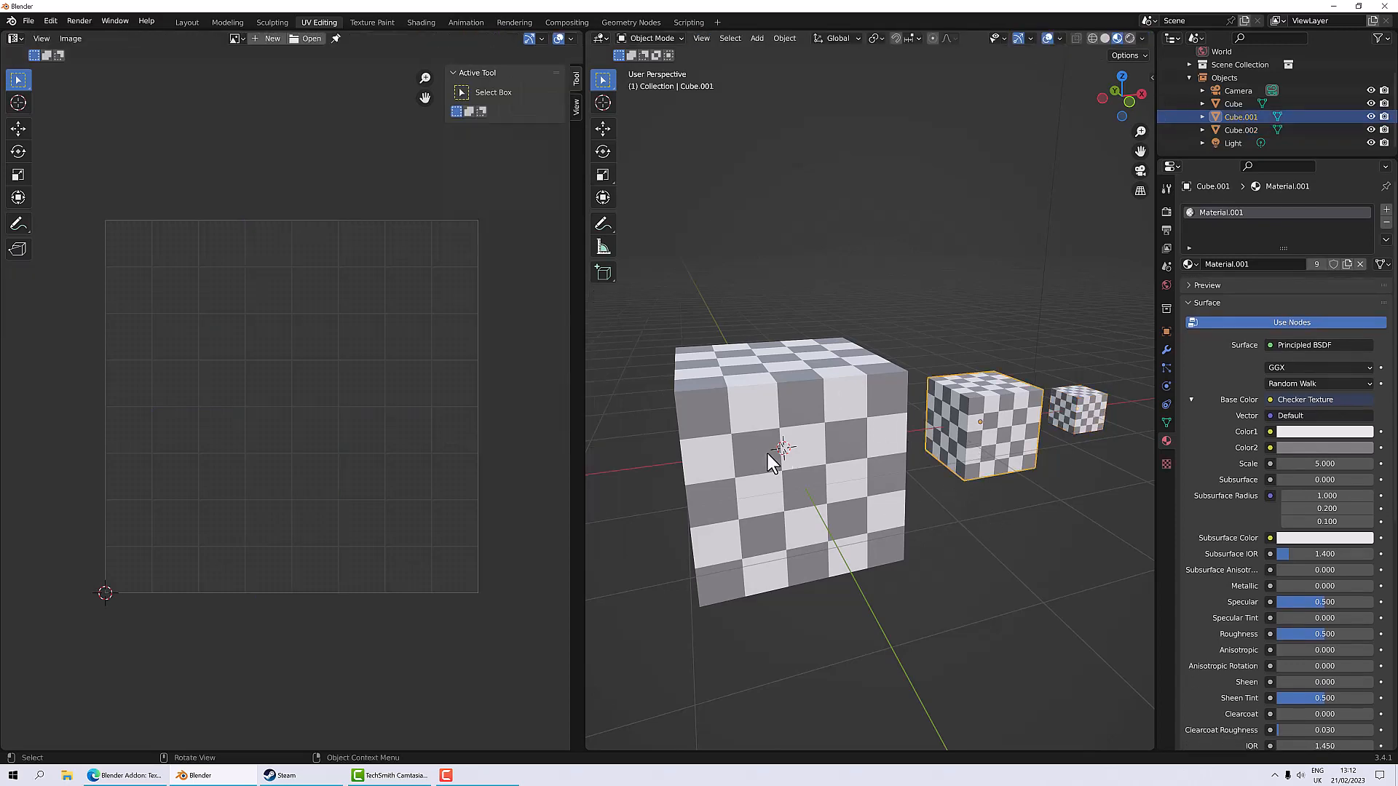
key("Tab")
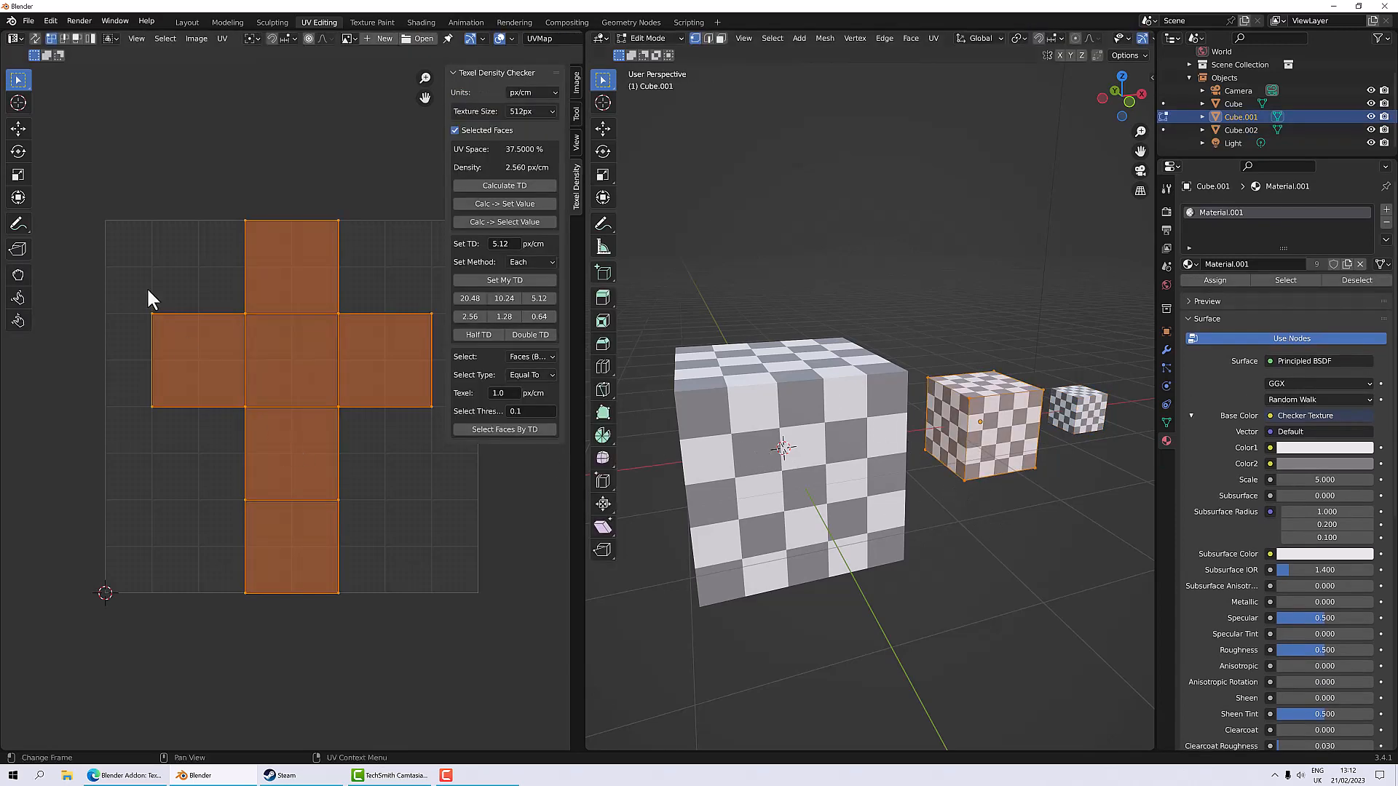
left_click(490, 185)
Step: Switch editing to the large cube and calculate its texel density
left_click(784, 442)
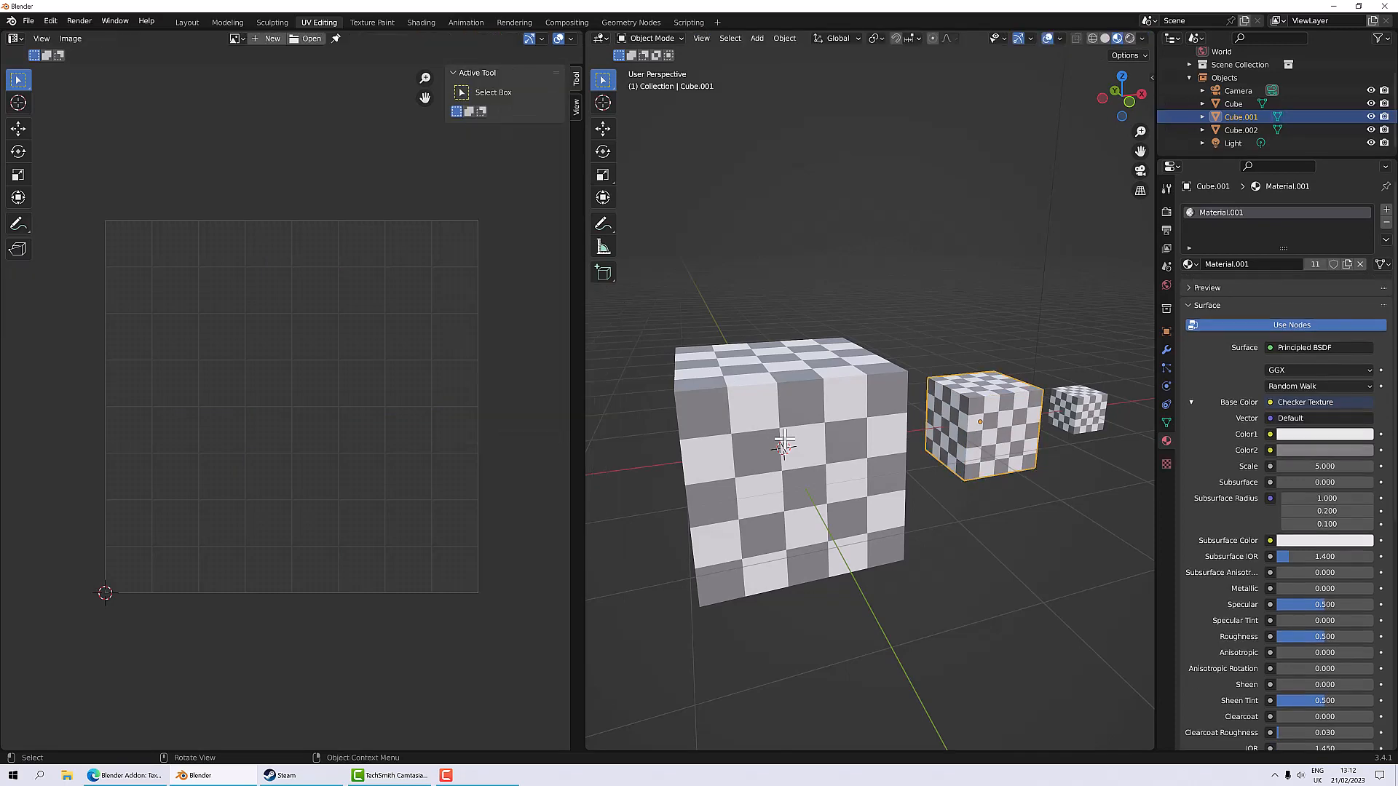
key("alt+q")
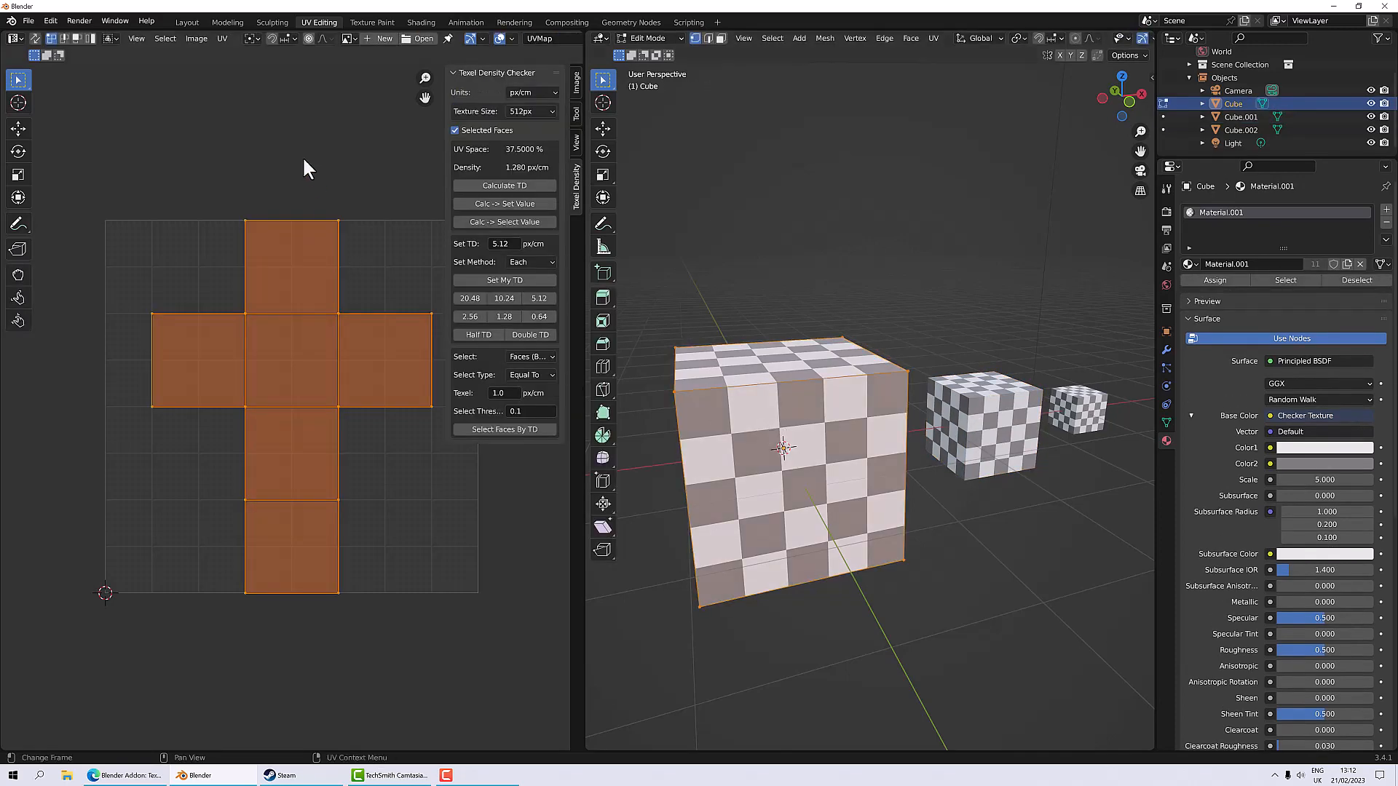
left_click(482, 185)
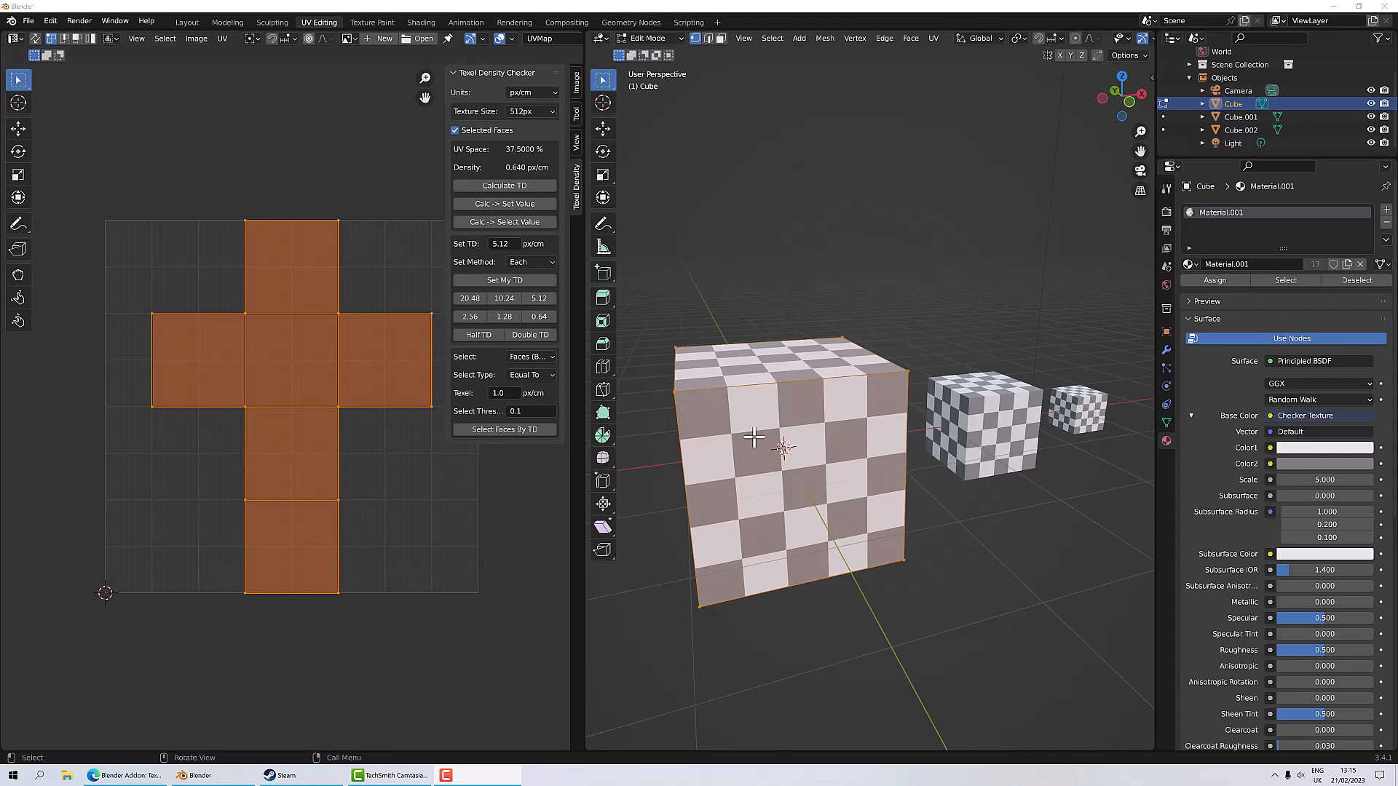
Step: Return to the middle cube in Edit Mode and select all its faces
key("Tab")
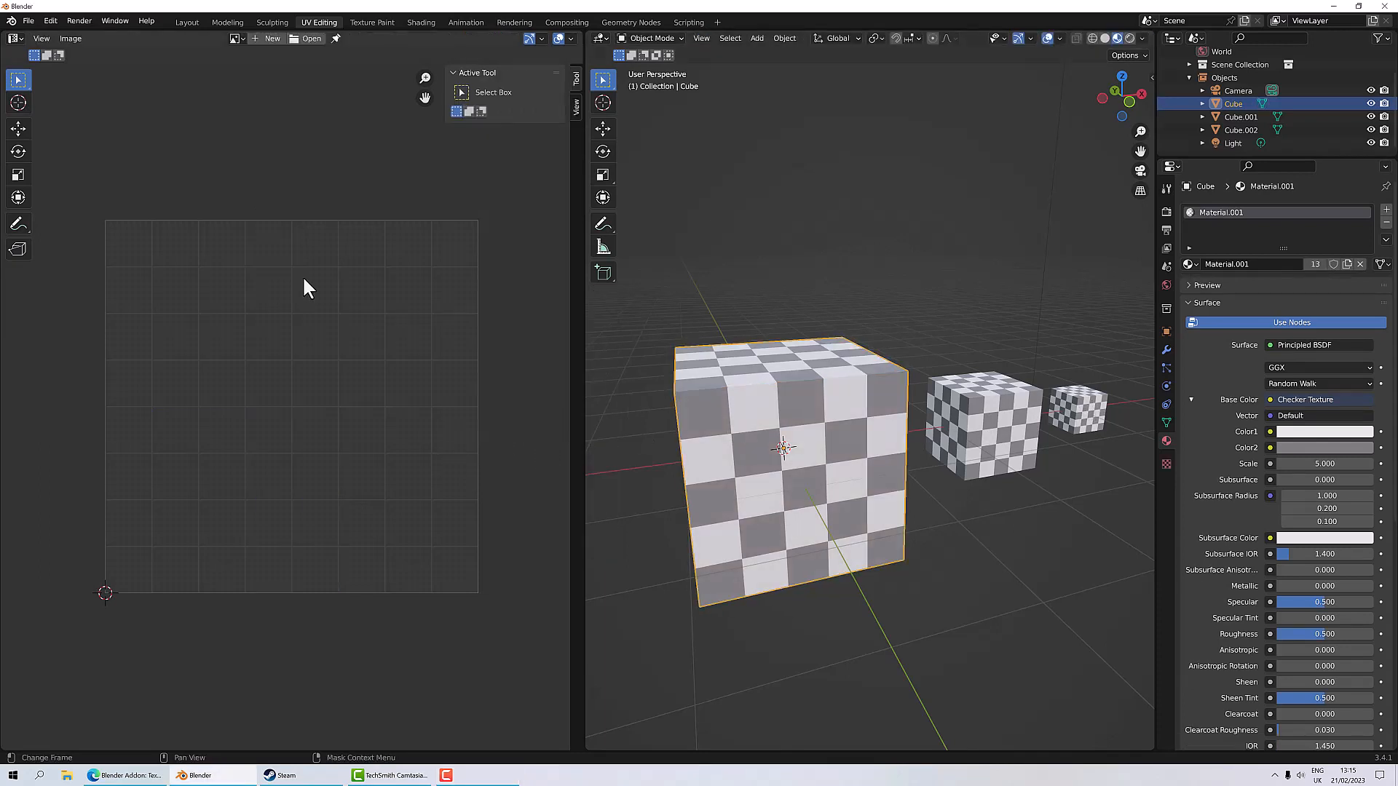
left_click(975, 429)
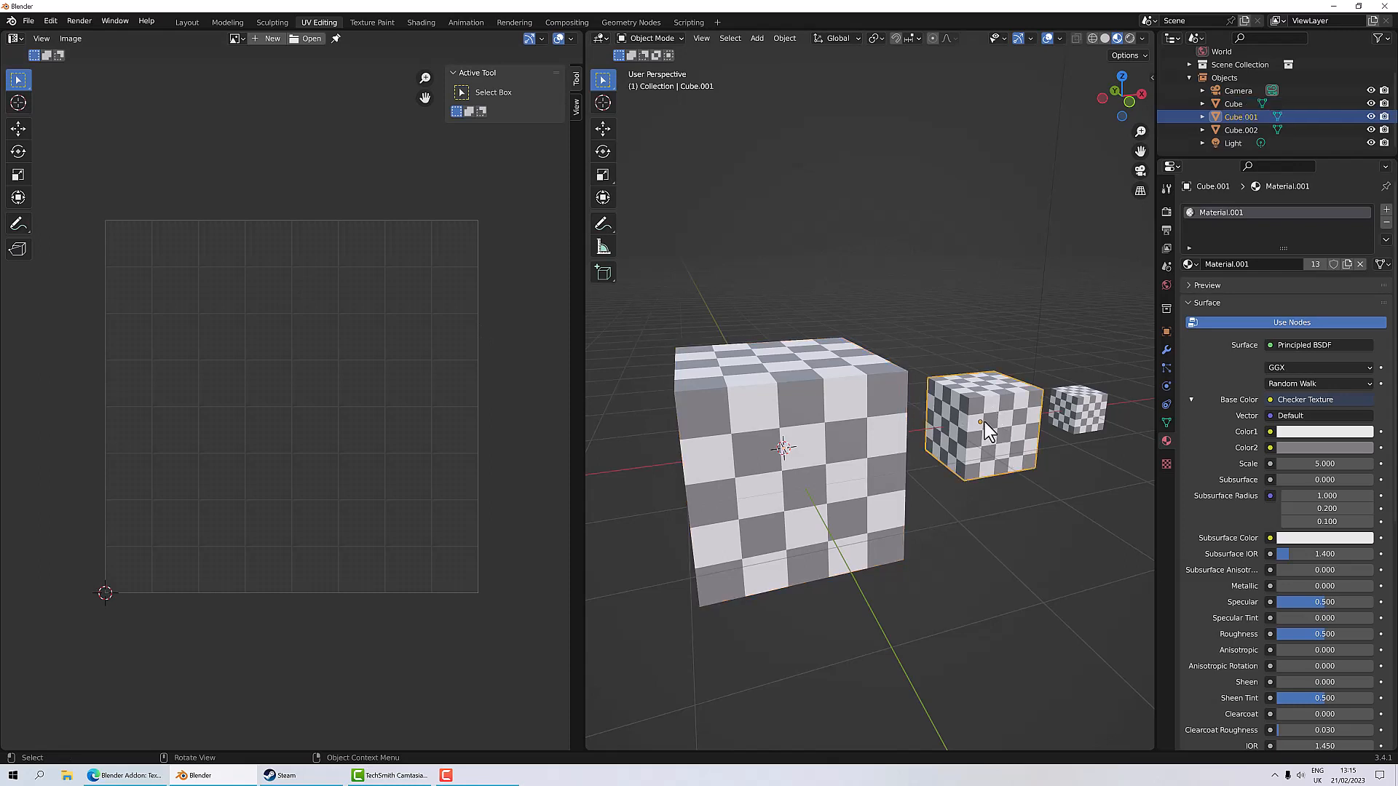
key("Tab")
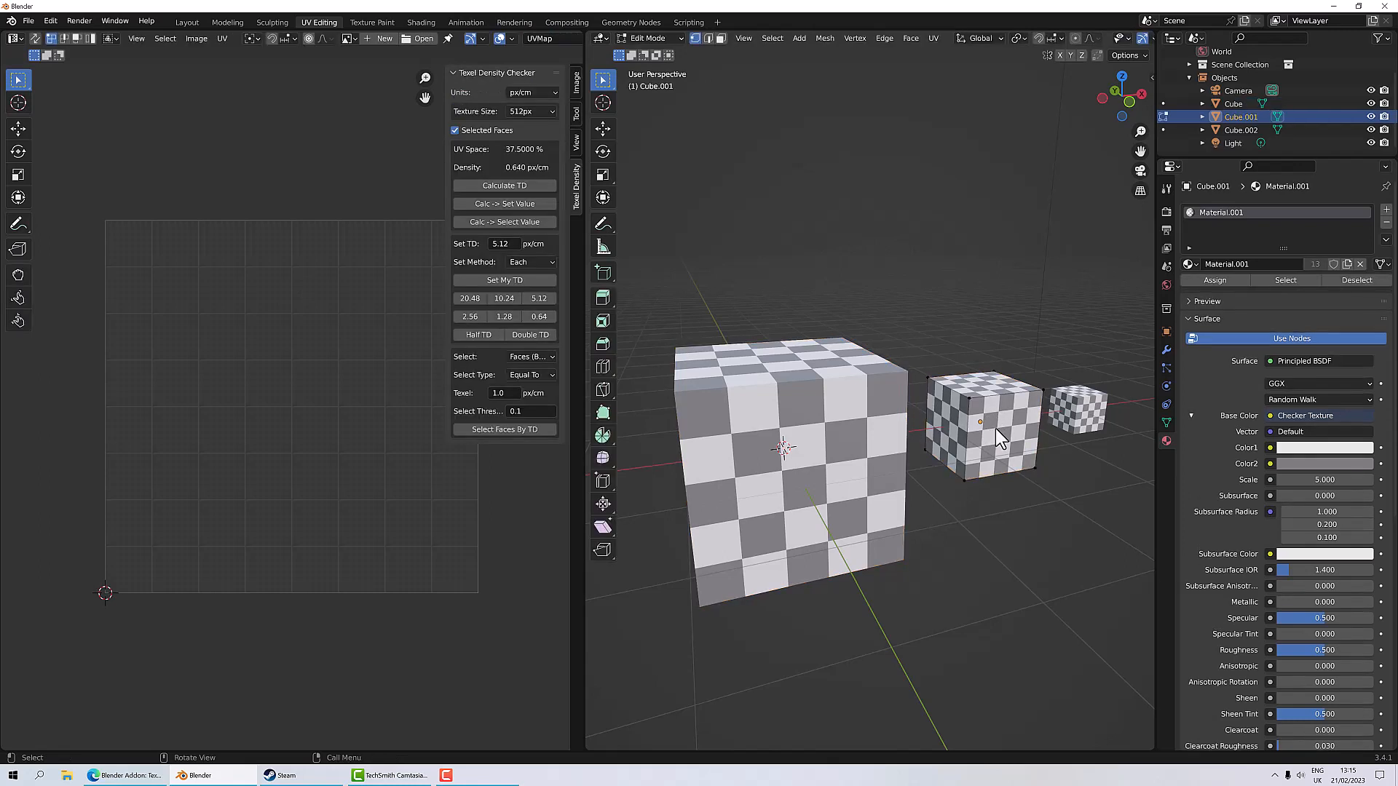
key("a")
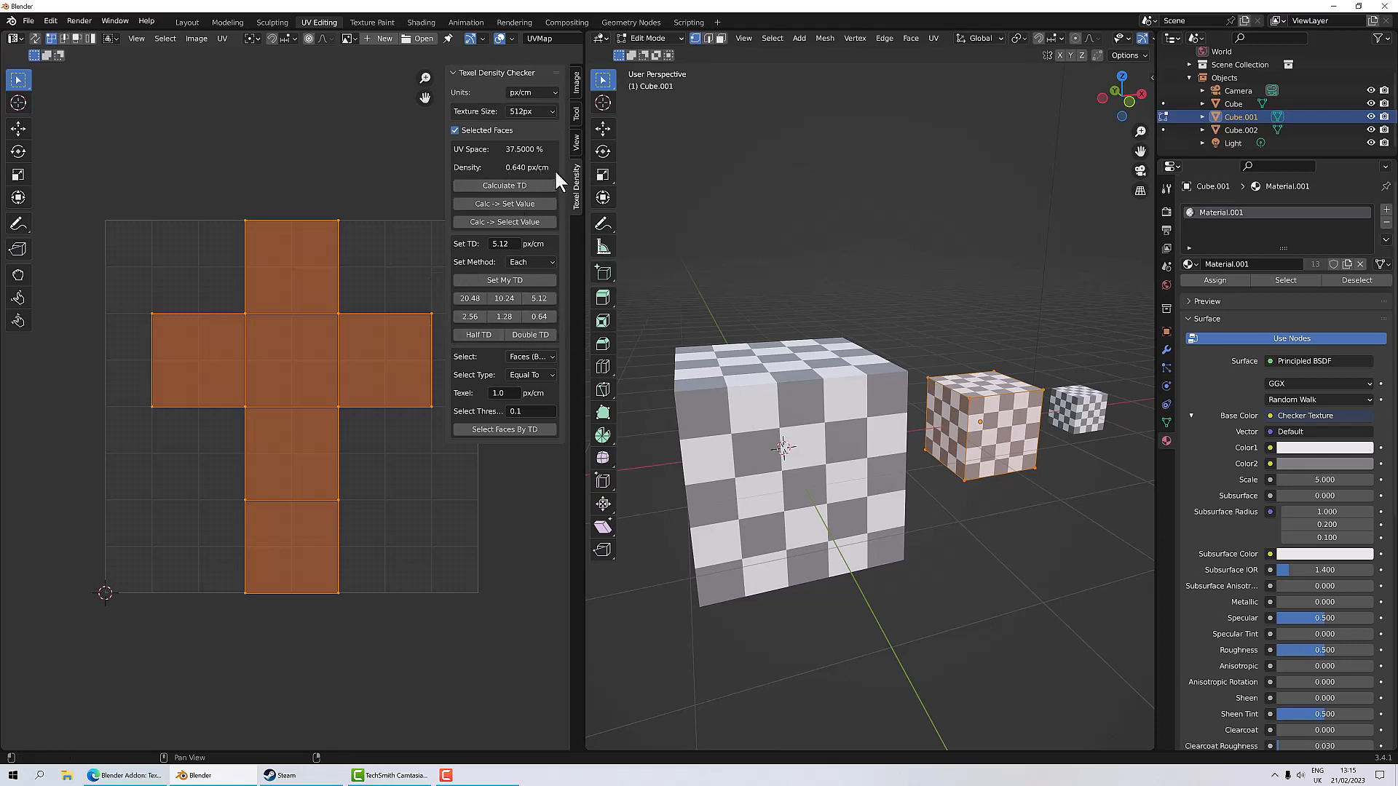
Step: Set the middle cube's texel density to 0.64 px/cm, then deselect everything and leave Edit Mode
left_click(540, 317)
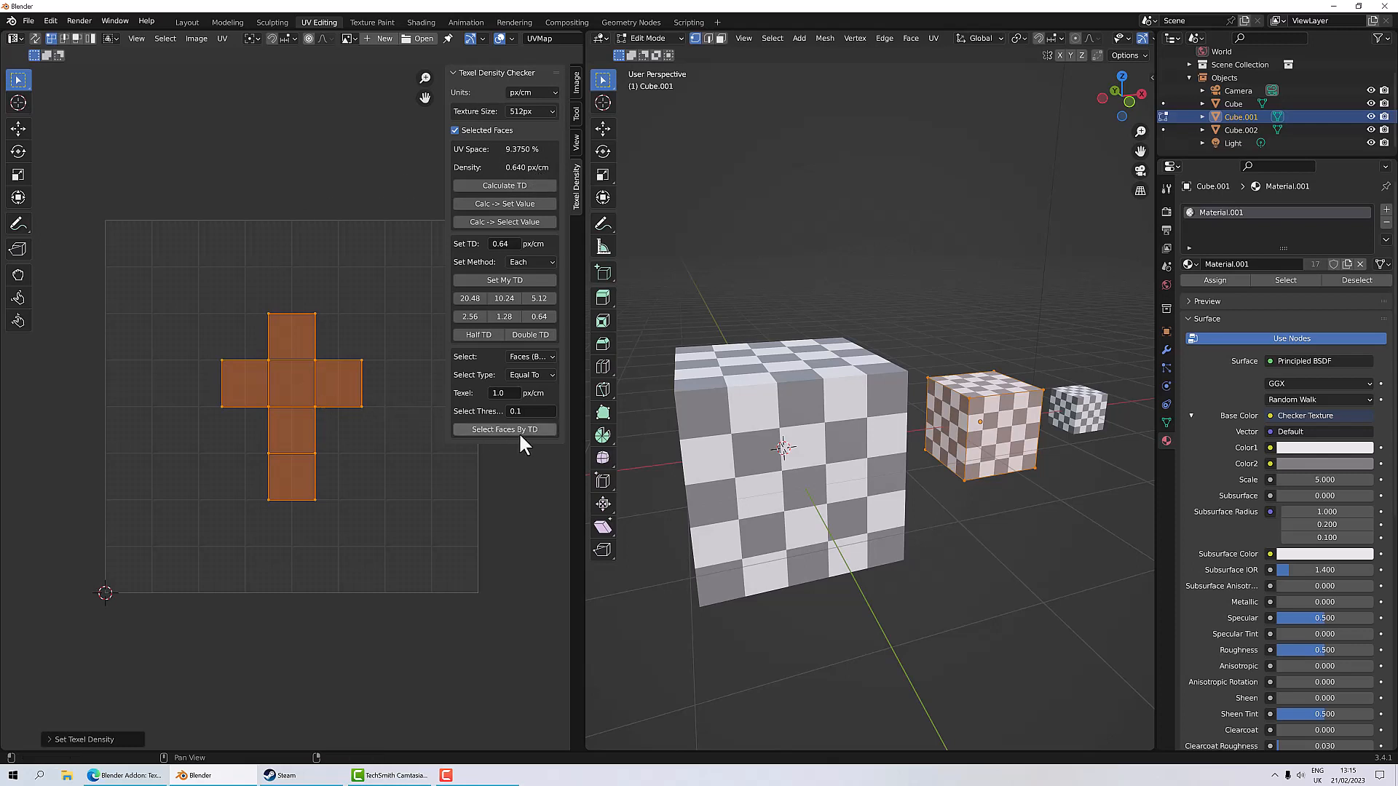
key("alt+a")
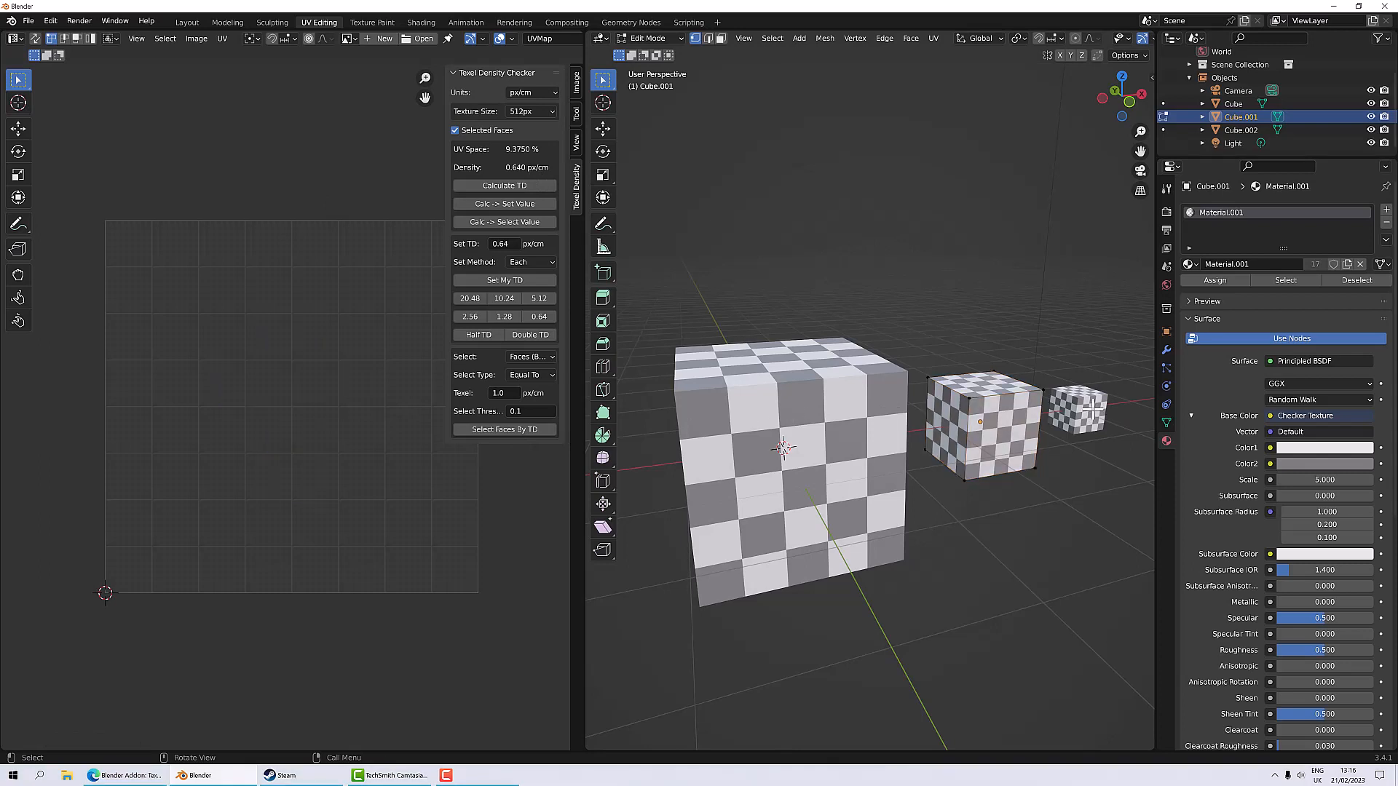
key("Tab")
Step: Select the small cube, enter Edit Mode and set its texel density to 0.64 px/cm
left_click(1092, 410)
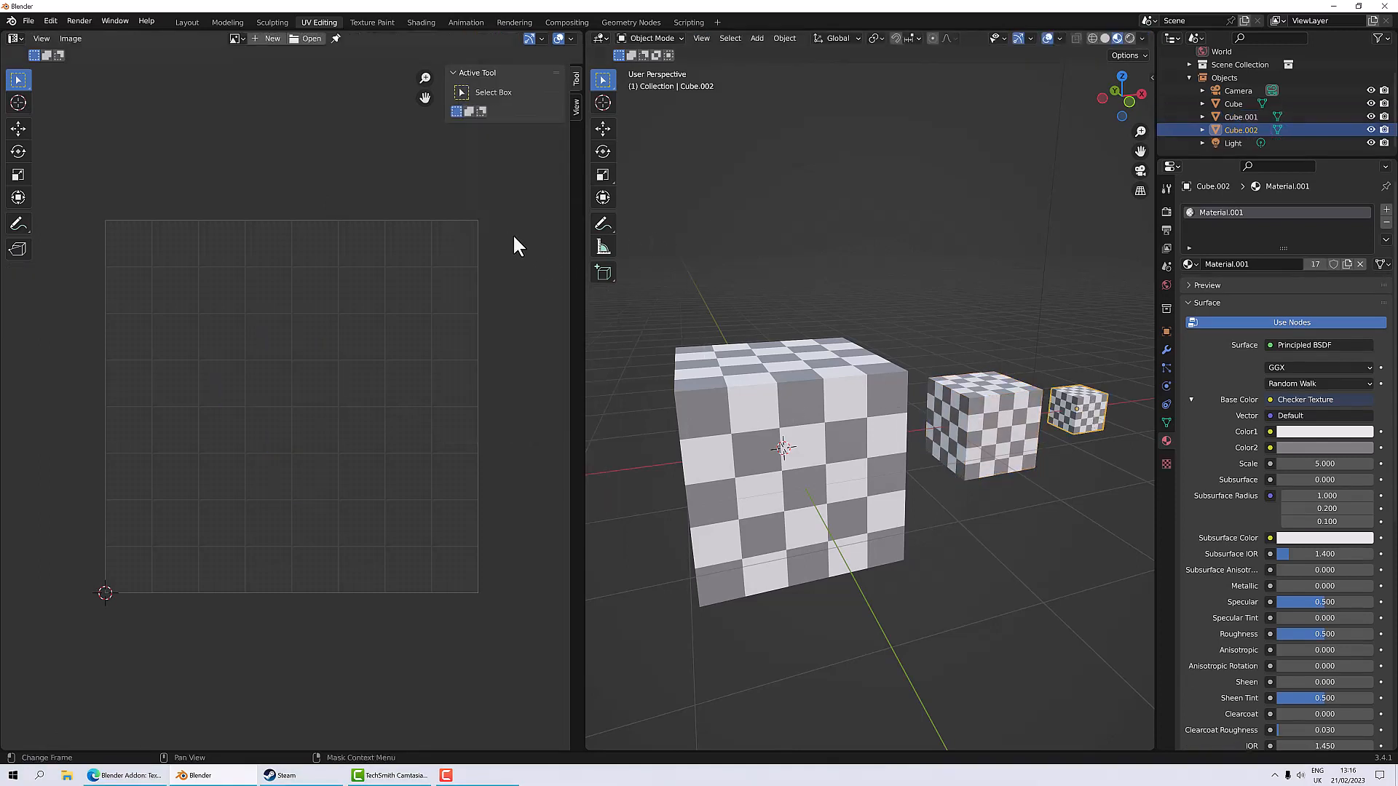
key("Tab")
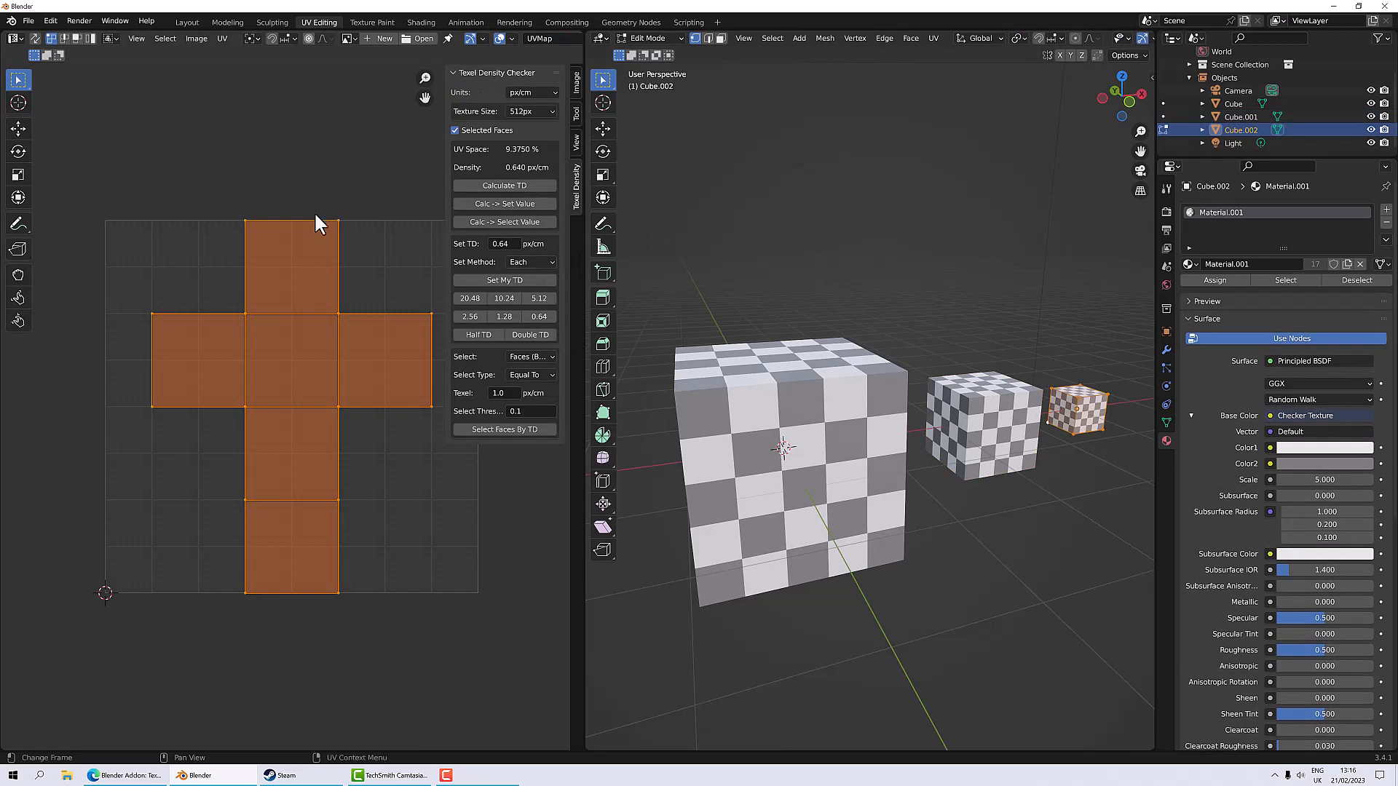
left_click(538, 317)
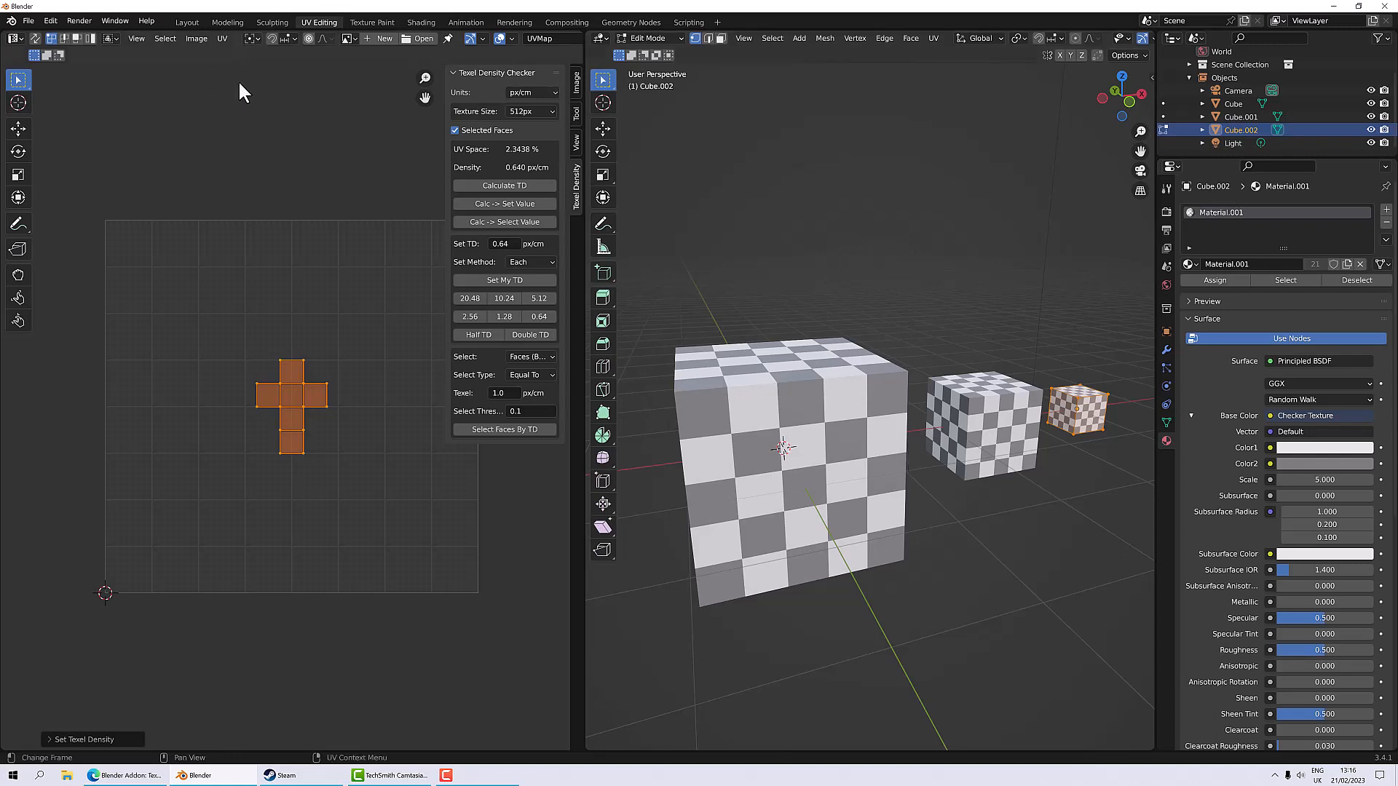
Step: Create a new 512 × 512 px UV Grid image in the UV editor
left_click(368, 38)
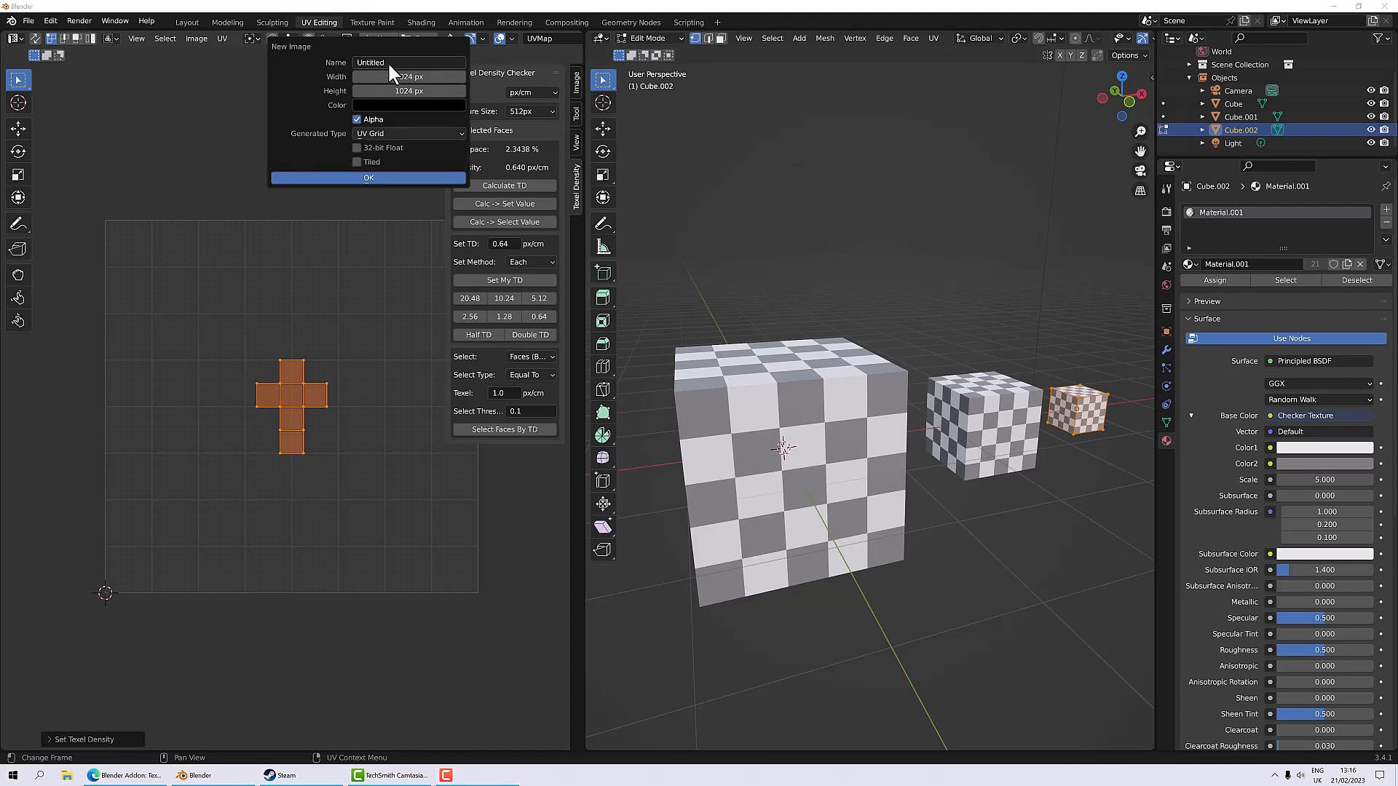
left_click(409, 76)
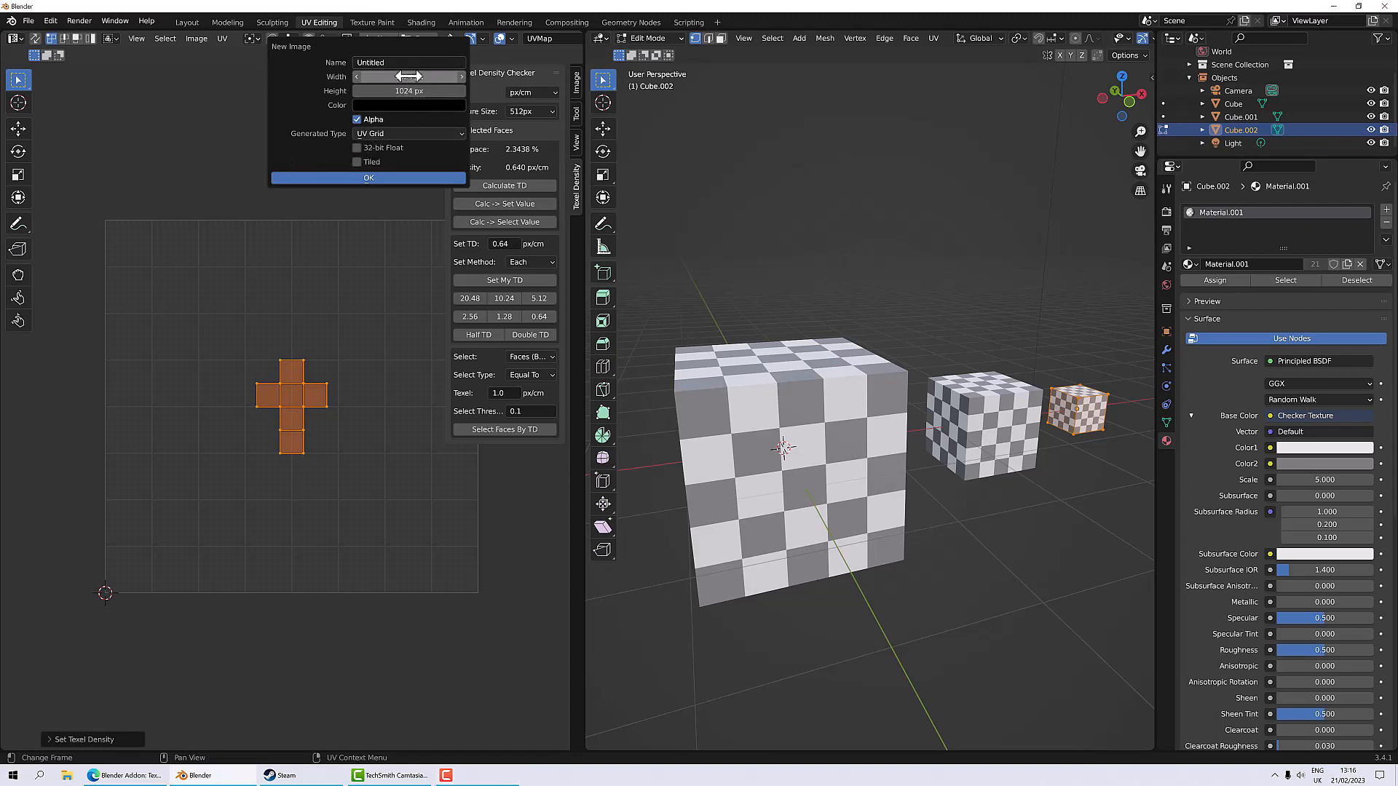
type("512")
left_click(409, 91)
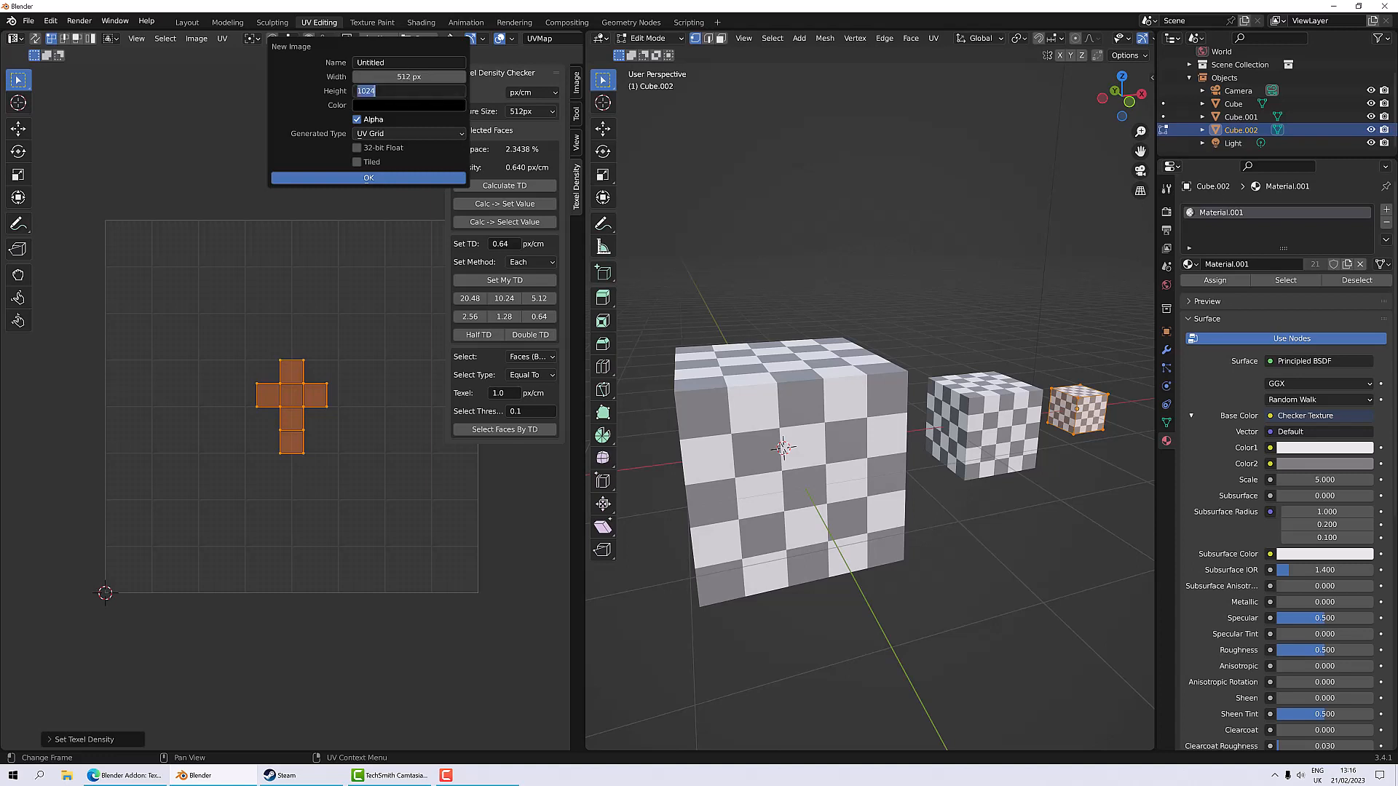
type("512")
key("Return")
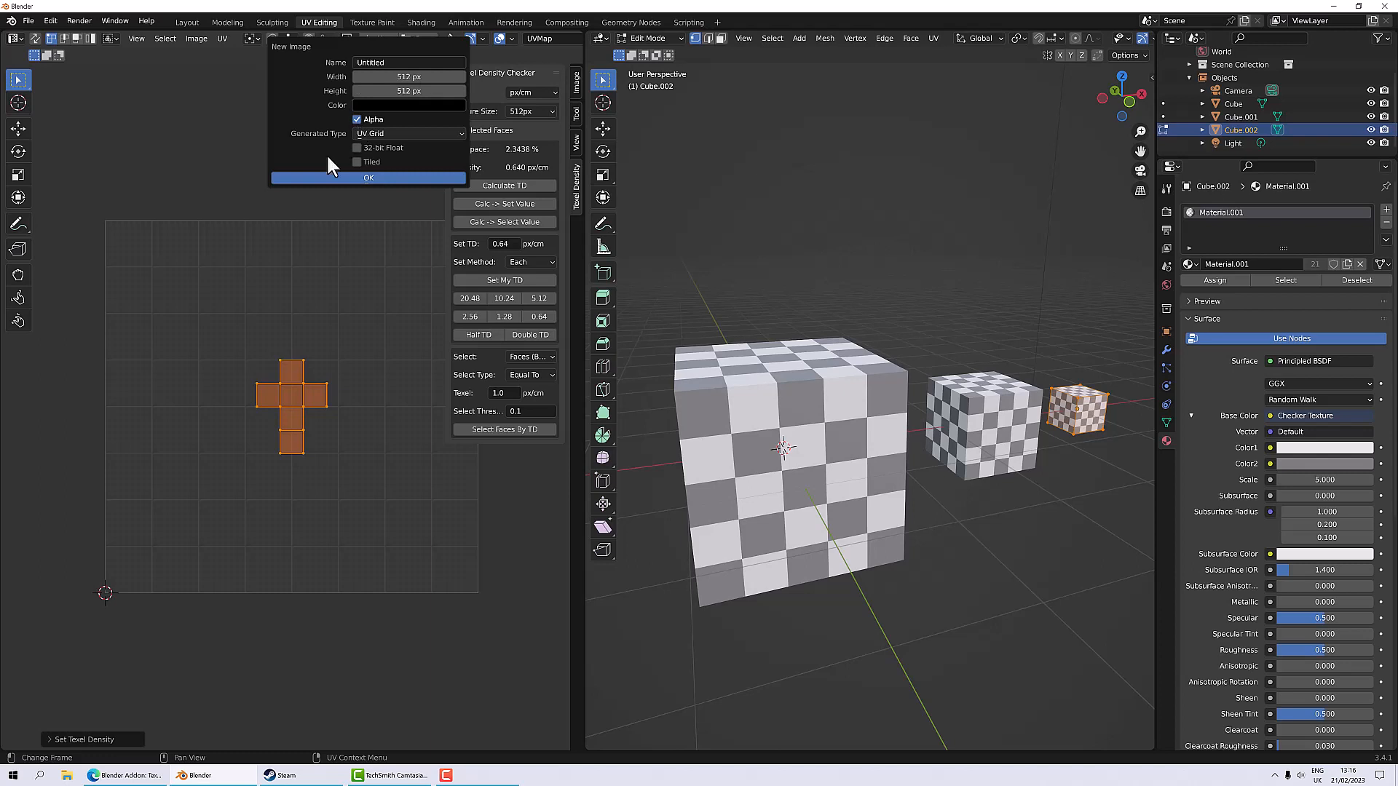
left_click(364, 131)
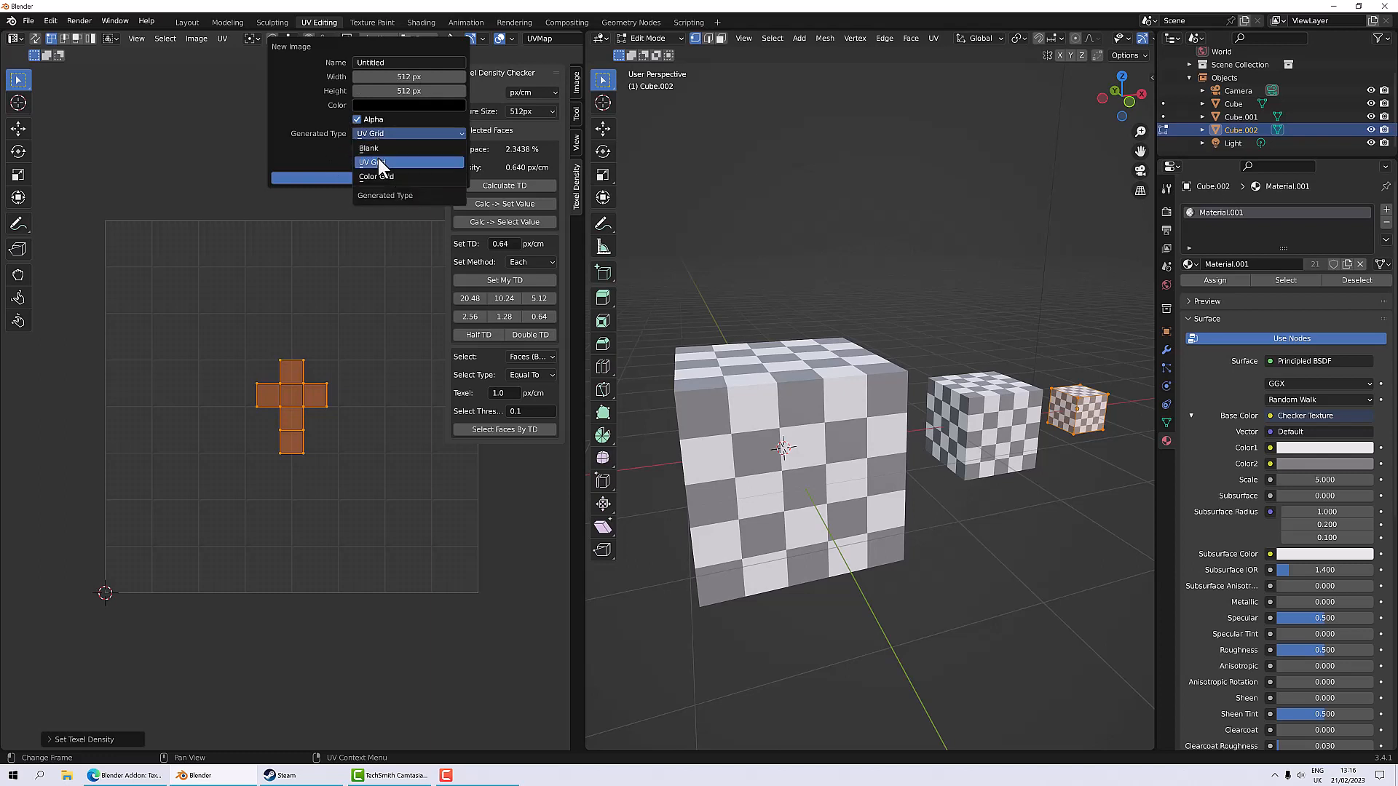
left_click(356, 177)
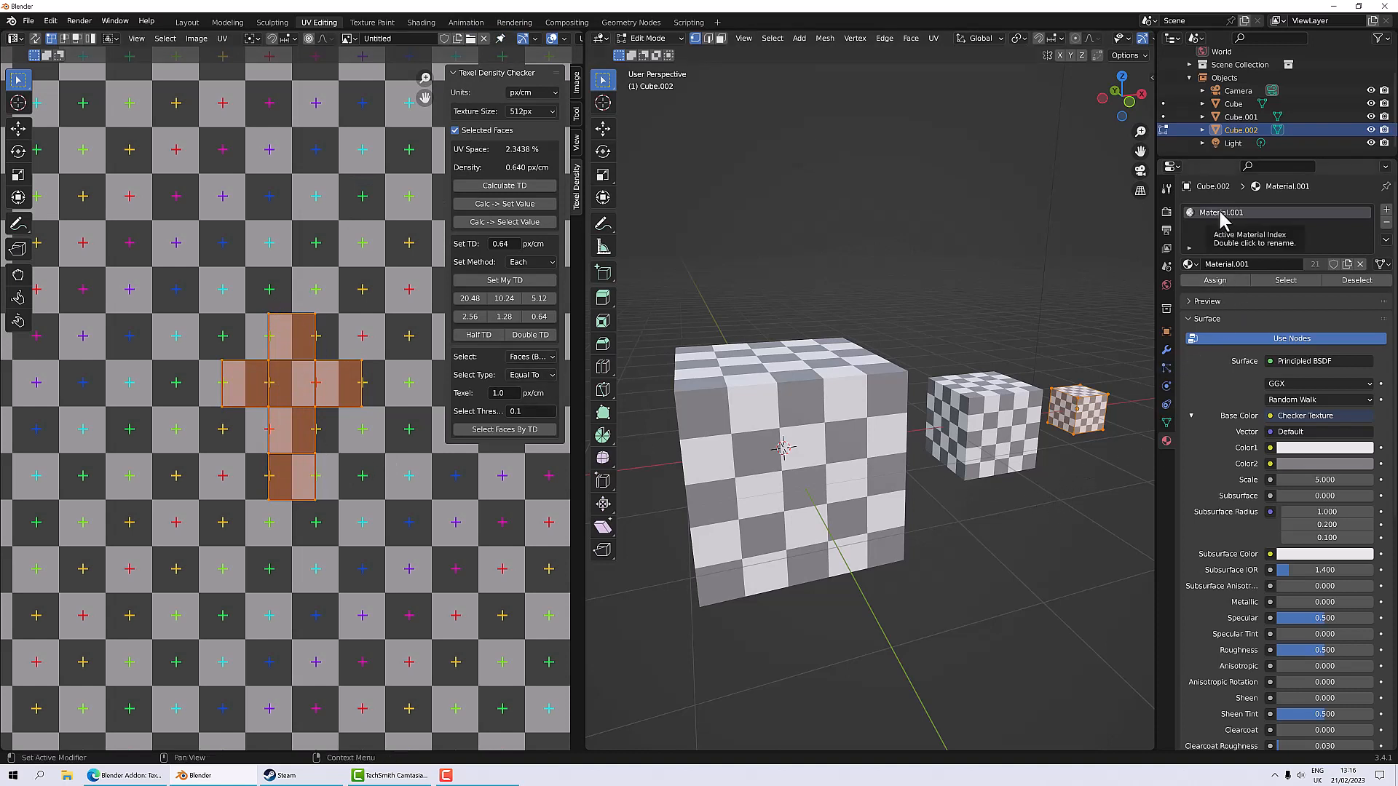
Step: Replace the material's checker base color with an Image Texture using the new Untitled image
left_click(1270, 416)
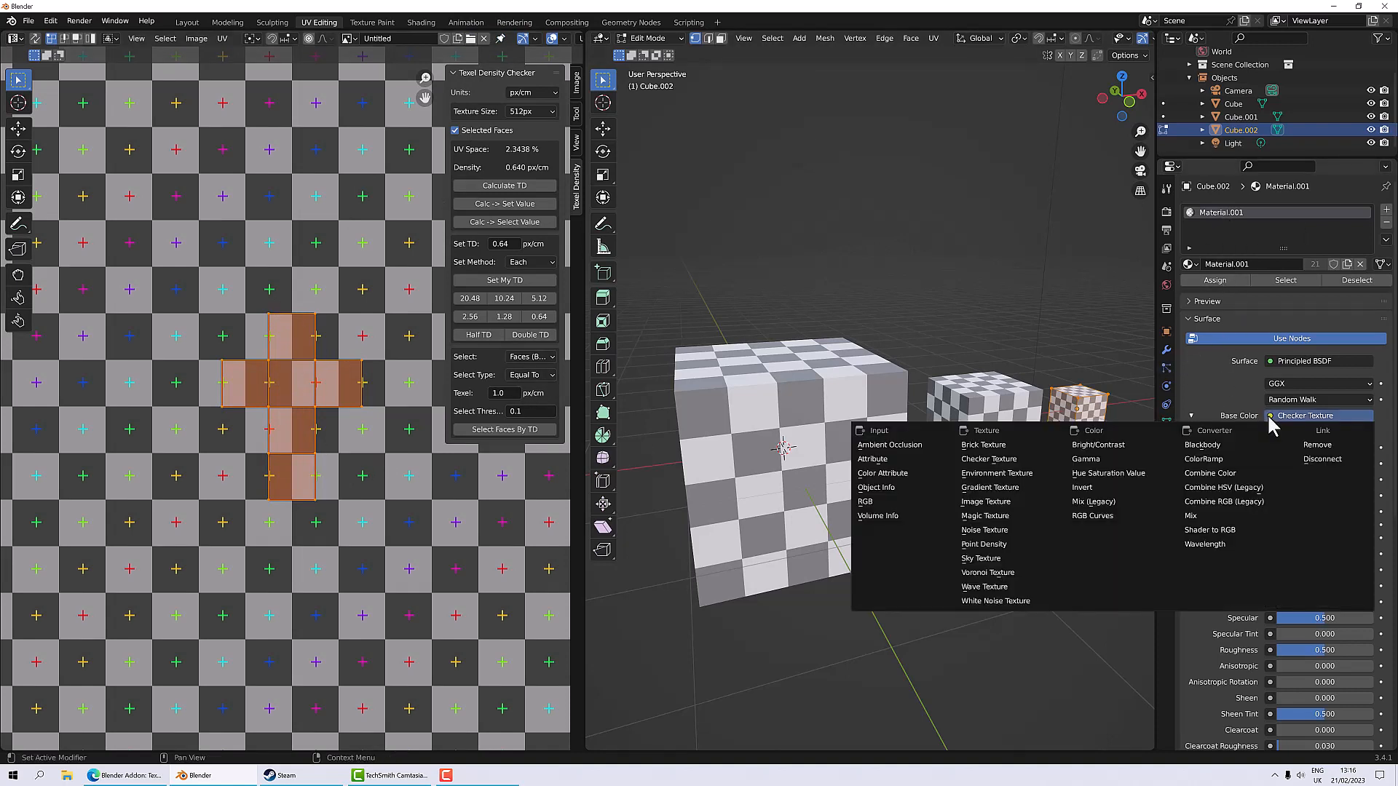
left_click(1007, 503)
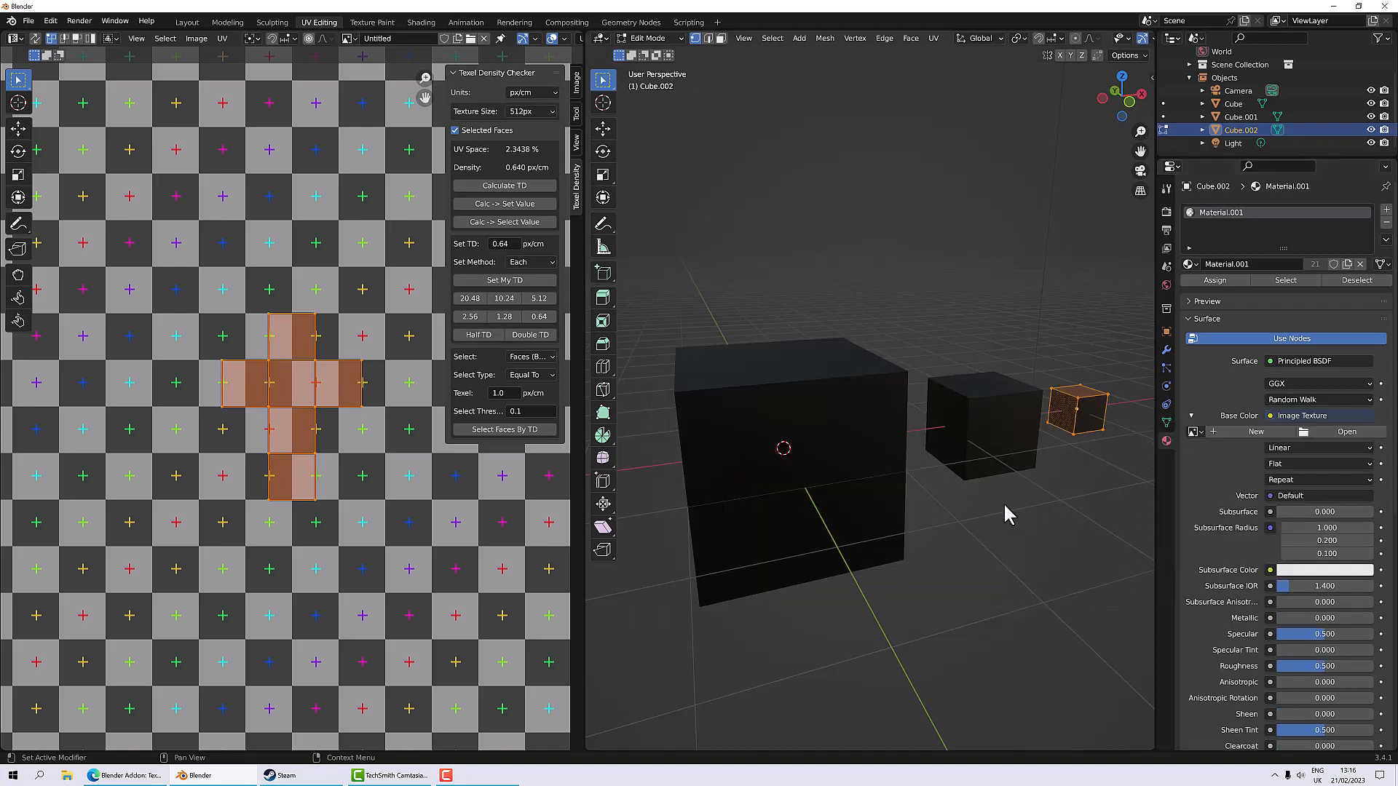
left_click(1197, 433)
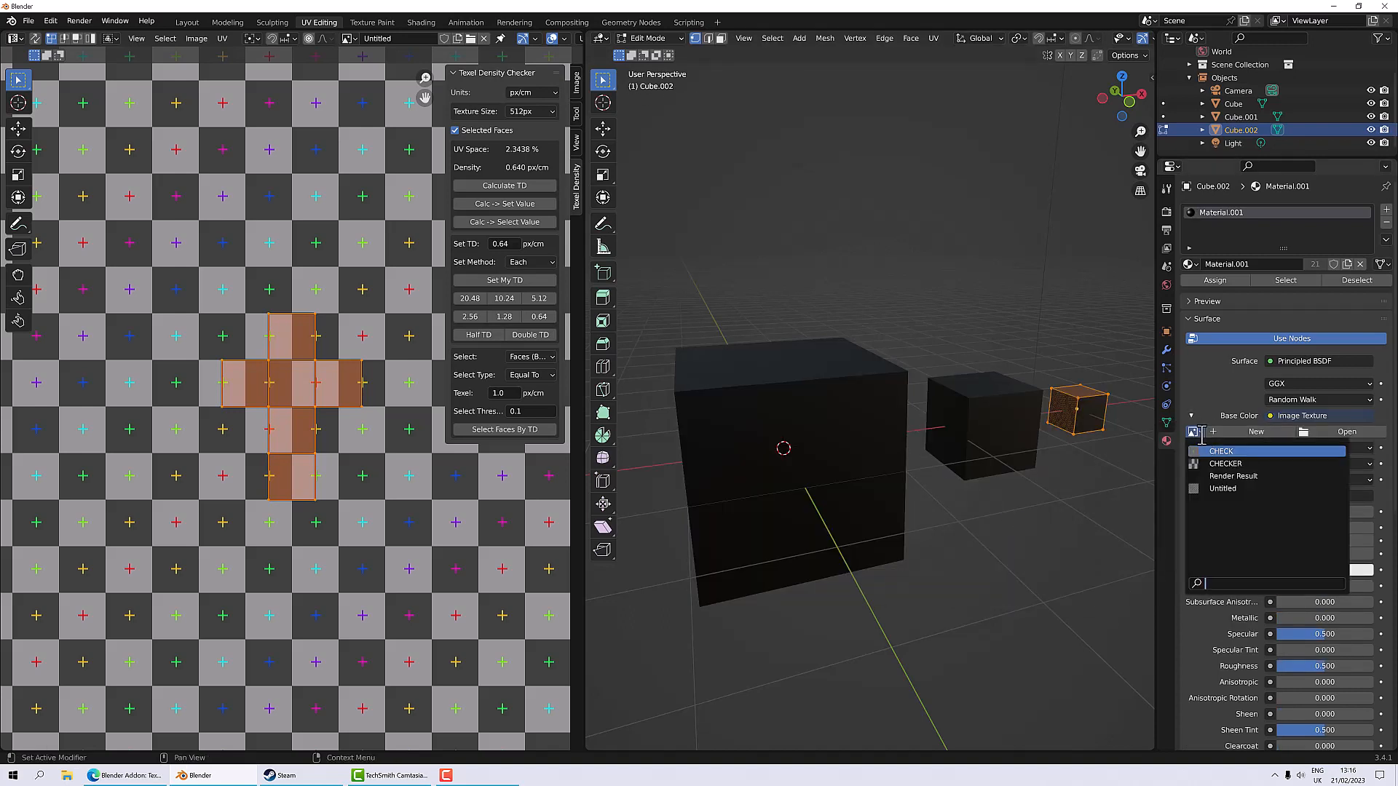
left_click(1221, 489)
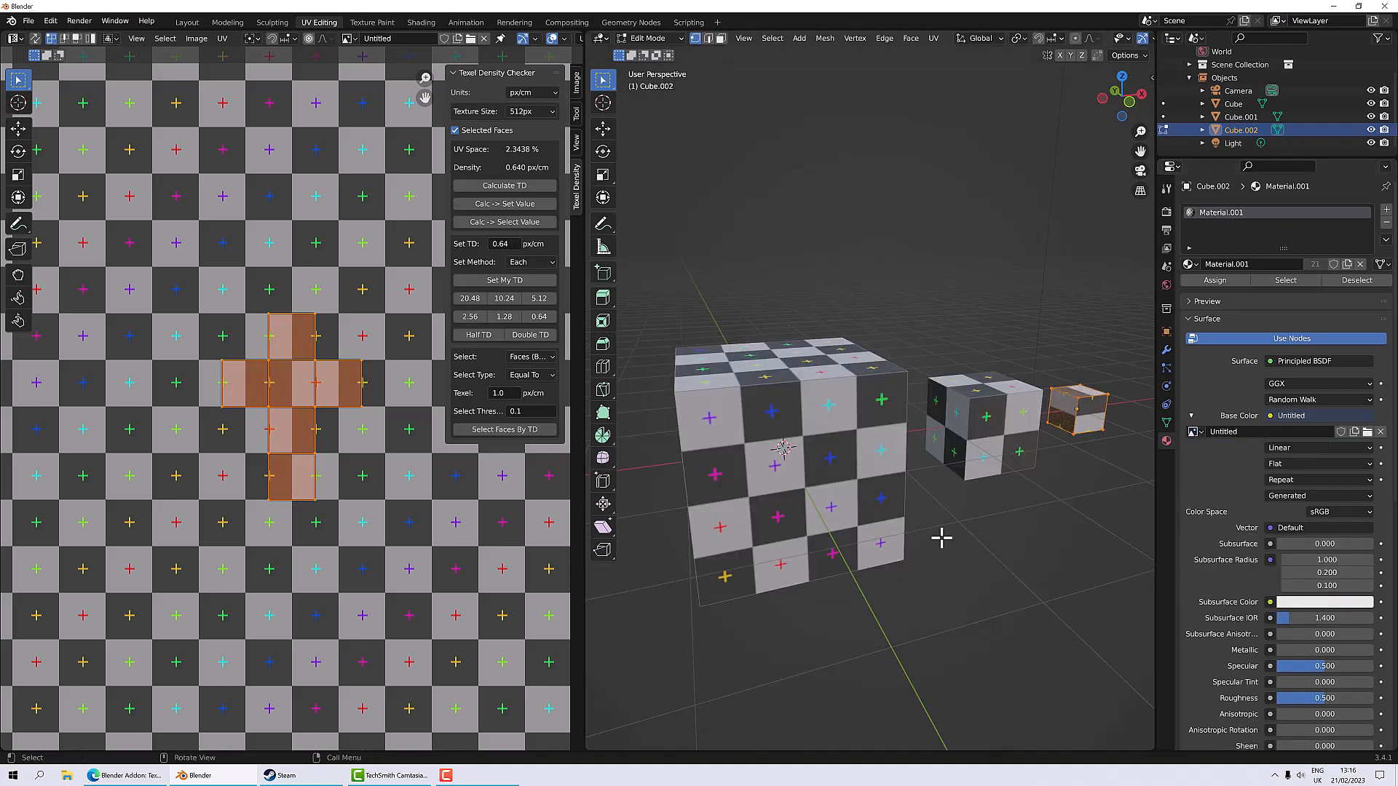
Step: Examine the UV grid texture on all three cubes from several angles and distances
scroll(752, 501, "down", 4)
middle_click_drag(799, 486, 755, 479)
scroll(988, 396, "up", 3)
middle_click_drag(988, 401, 648, 429)
scroll(1092, 409, "up", 4)
scroll(507, 491, "down", 3)
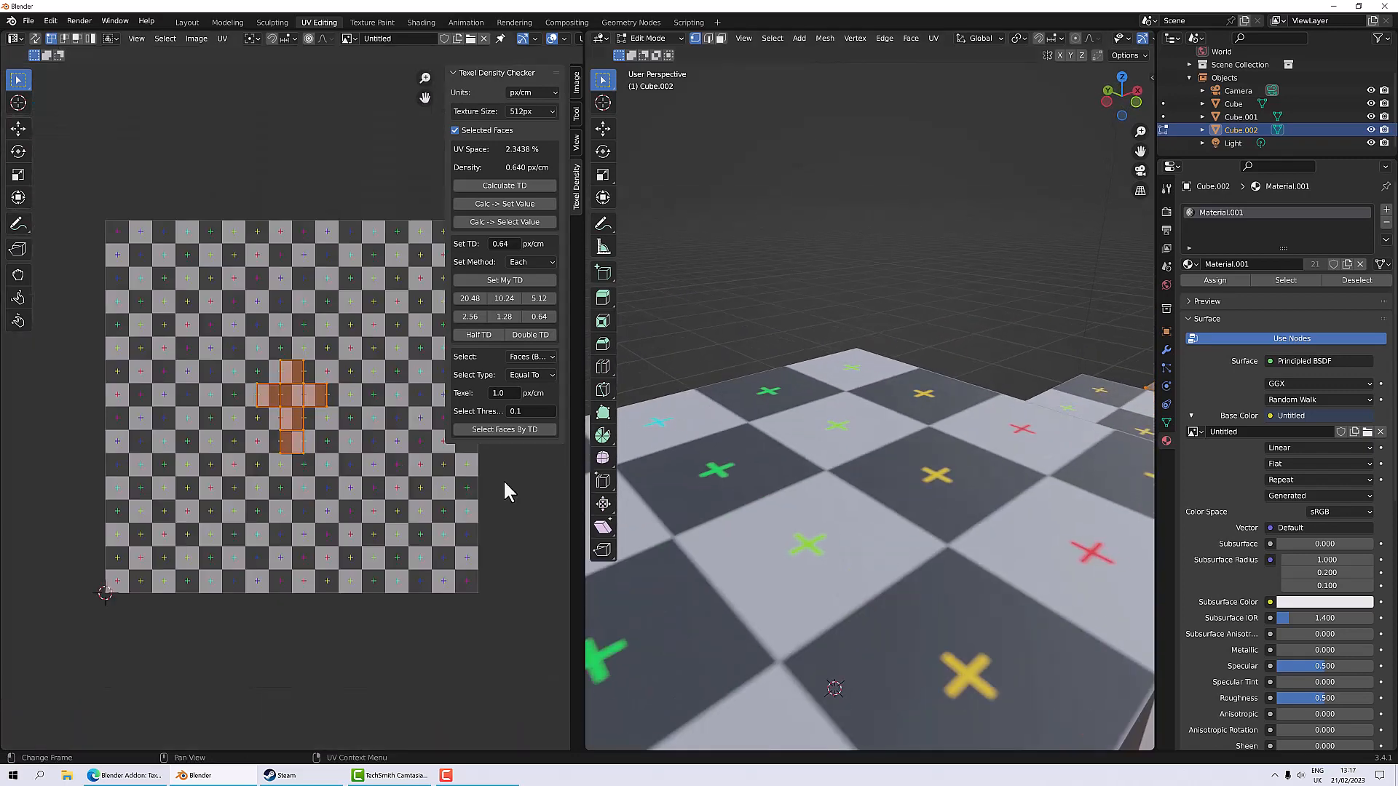
scroll(508, 492, "down", 2)
scroll(728, 479, "down", 4)
scroll(728, 480, "up", 2)
middle_click_drag(745, 482, 722, 443)
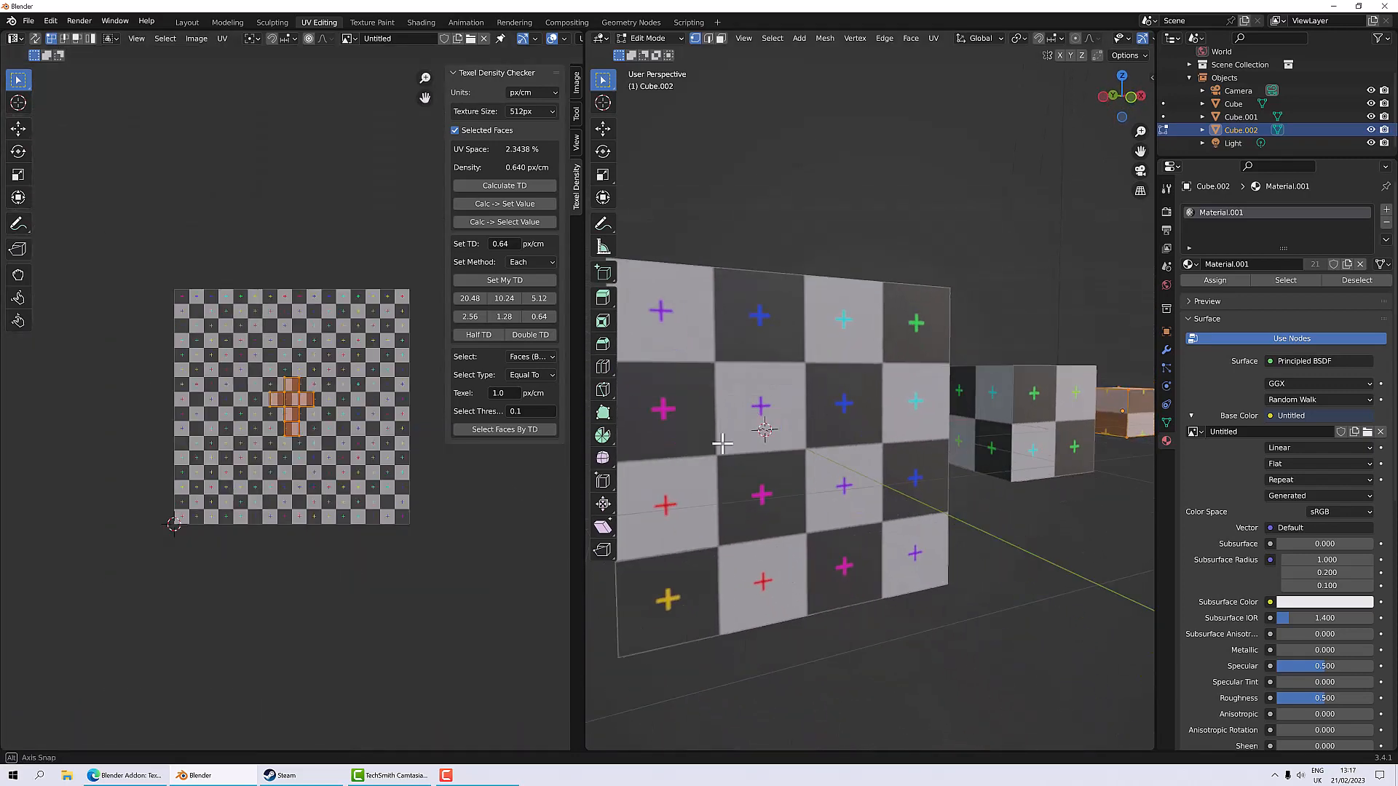
scroll(721, 440, "down", 2)
scroll(340, 486, "down", 1)
scroll(349, 490, "up", 2)
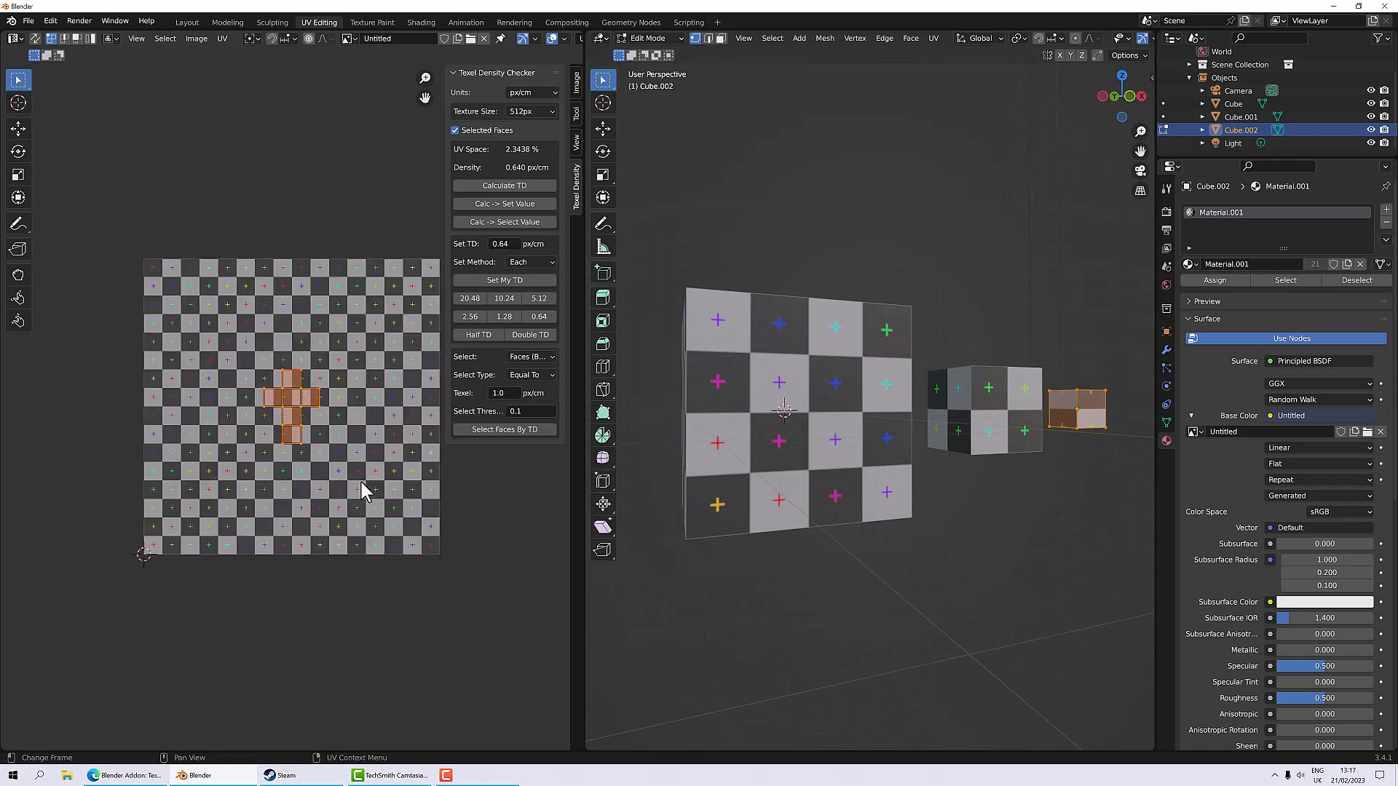
middle_click_drag(806, 493, 872, 514)
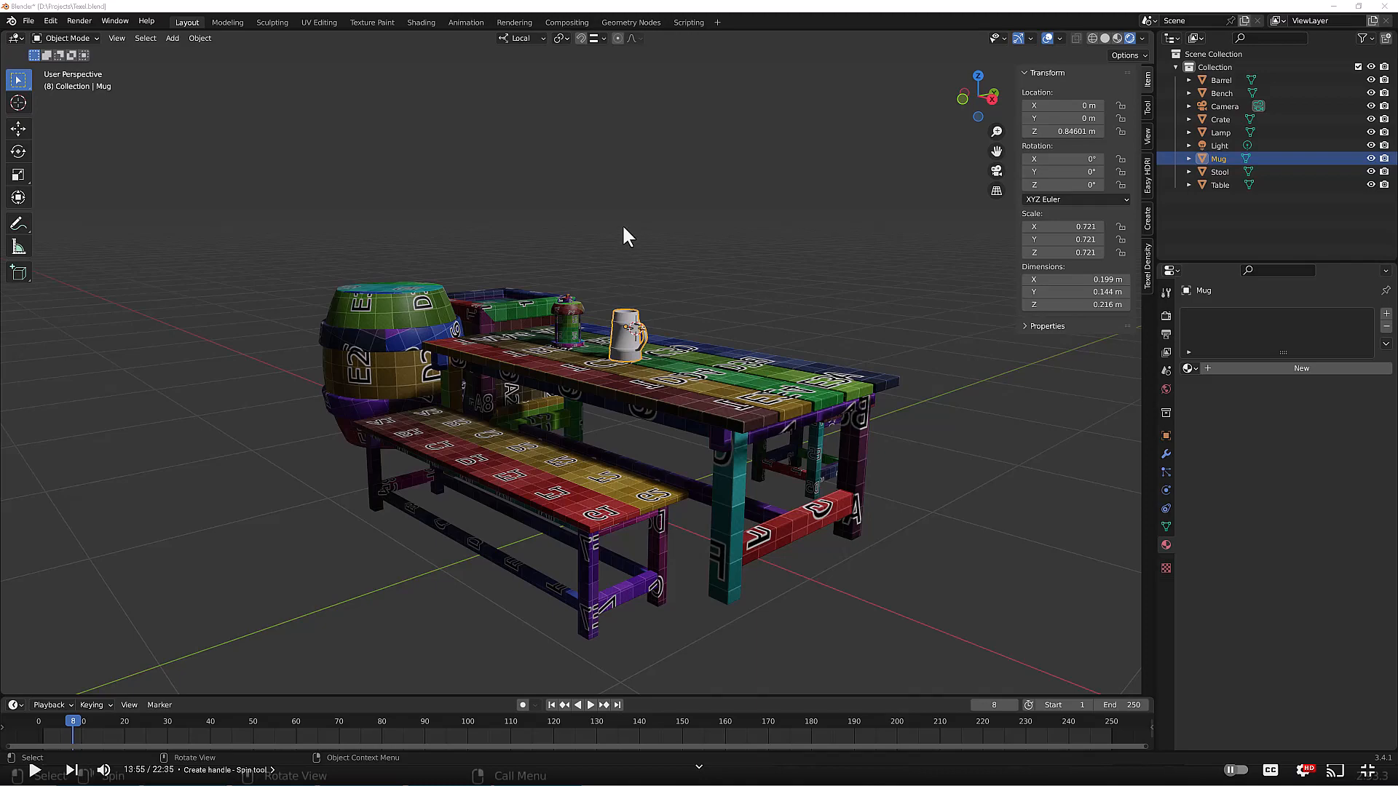
Step: Add a new material to the mug and rename it Mug
middle_click_drag(706, 252, 697, 290)
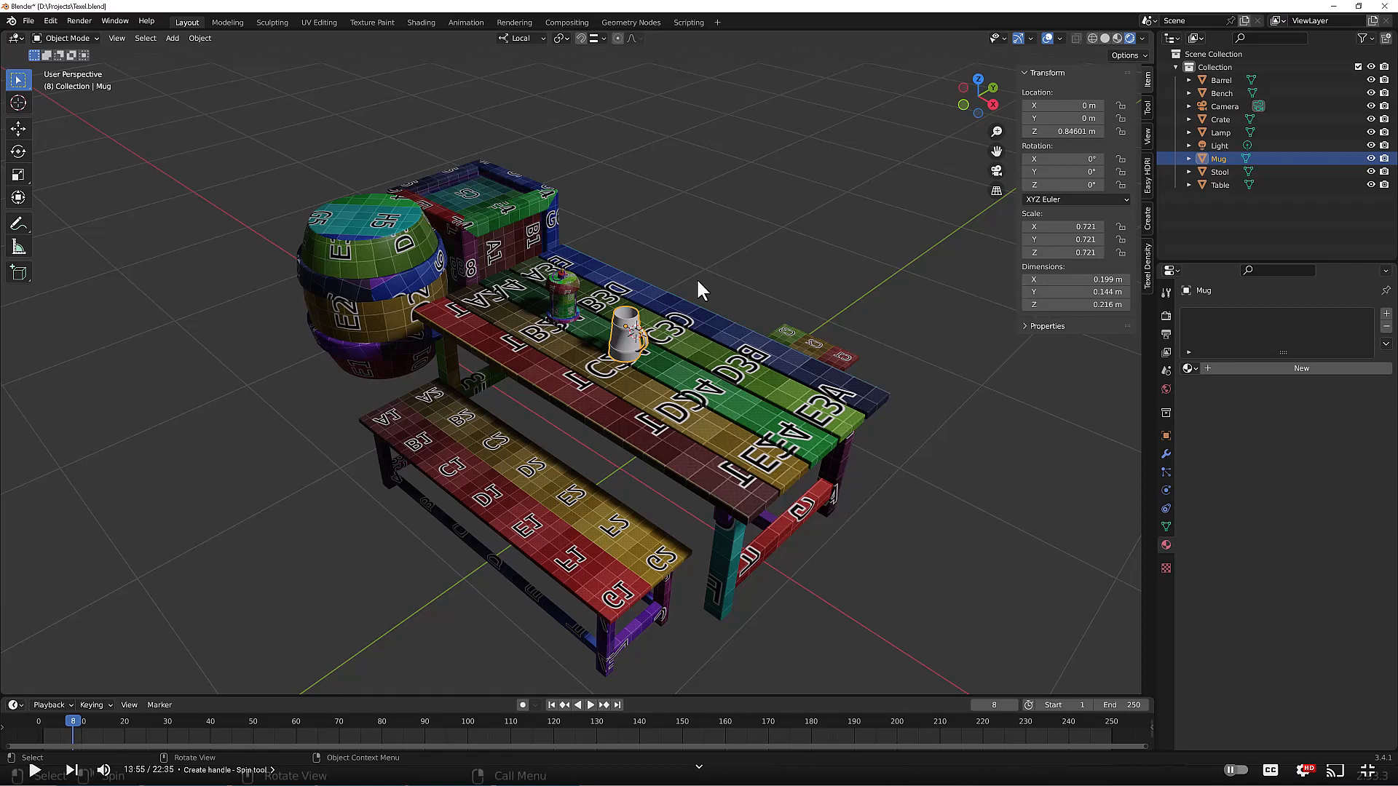
scroll(606, 290, "up", 2)
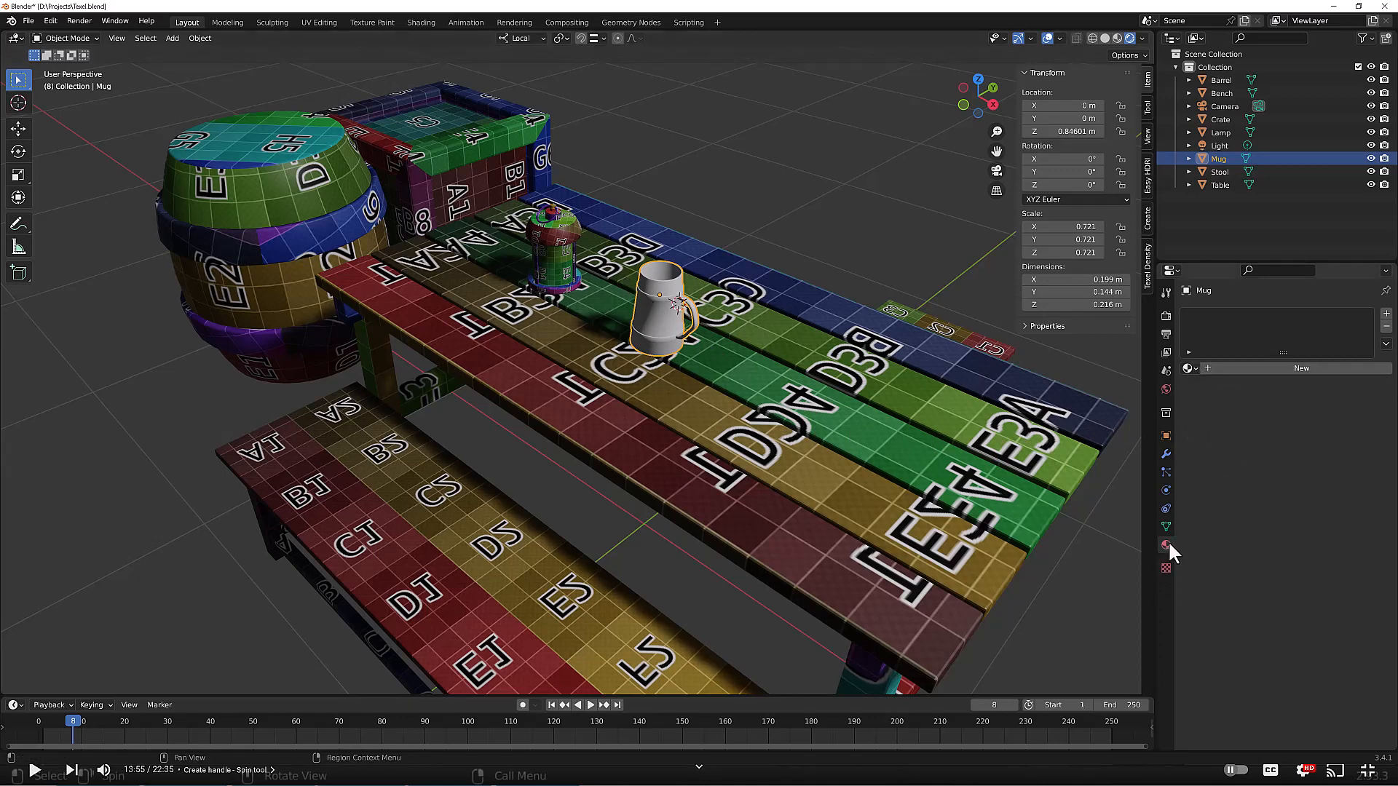
left_click(1266, 369)
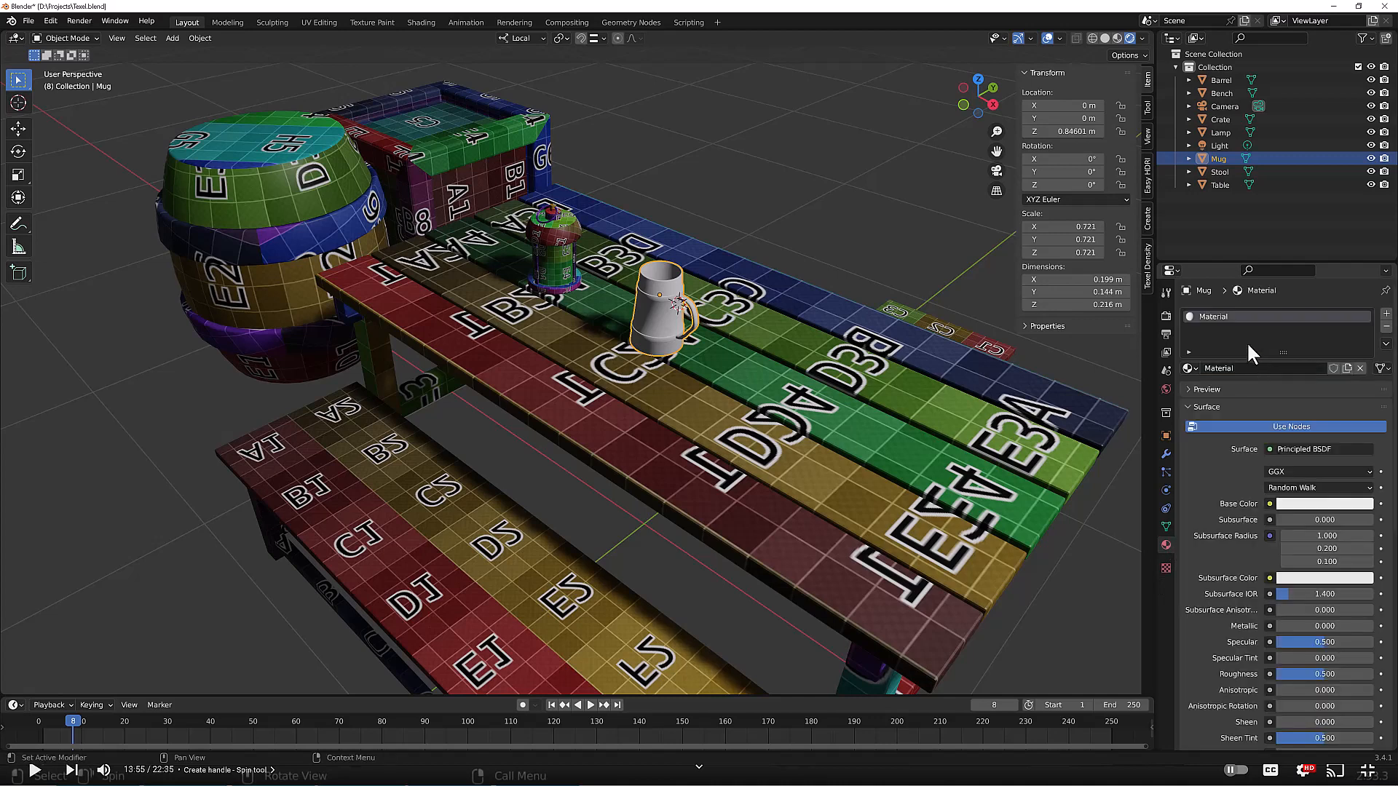
double_click(1247, 368)
type("Mug")
key("Return")
Step: Set the mug's base color to an Image Texture with a new 2048 px Color Grid image named Checker2
left_click(1269, 503)
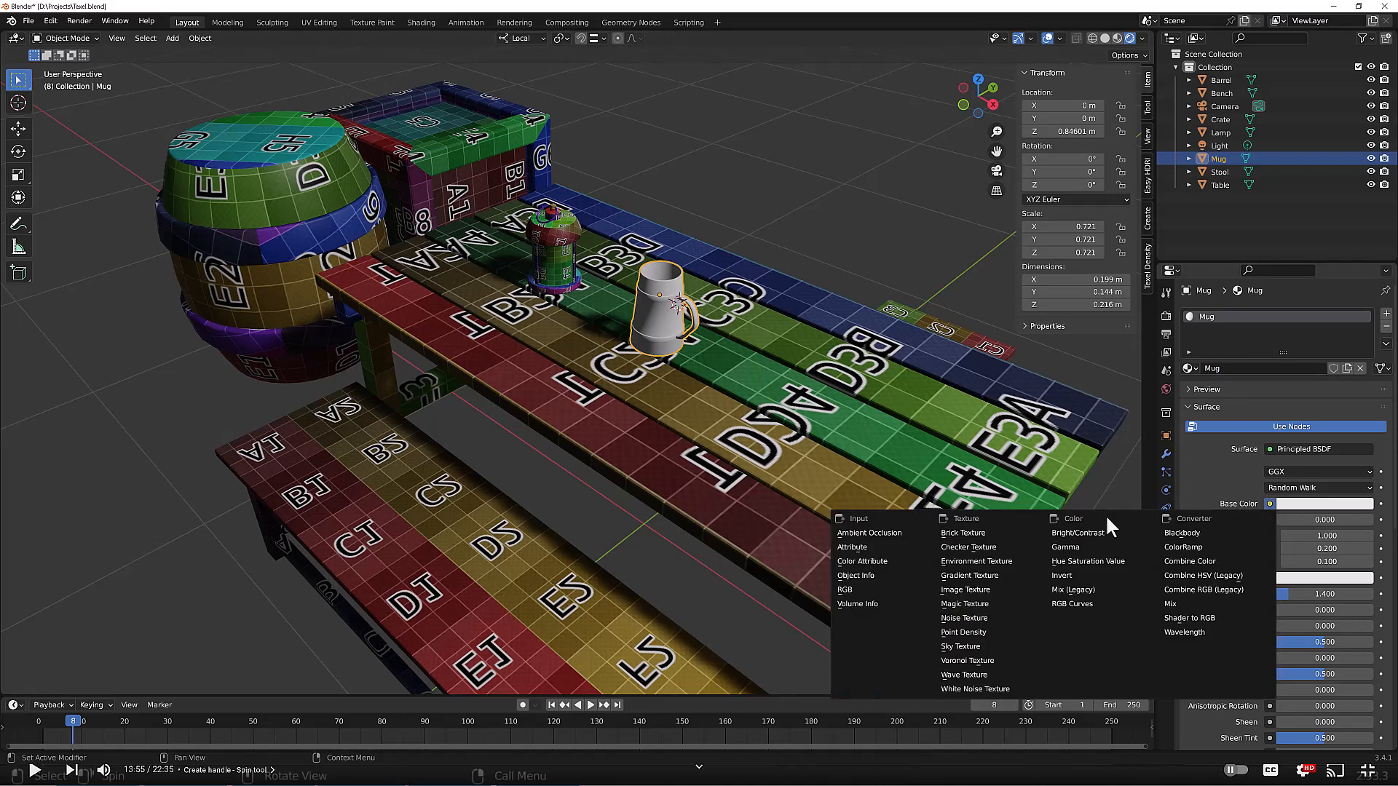
left_click(986, 583)
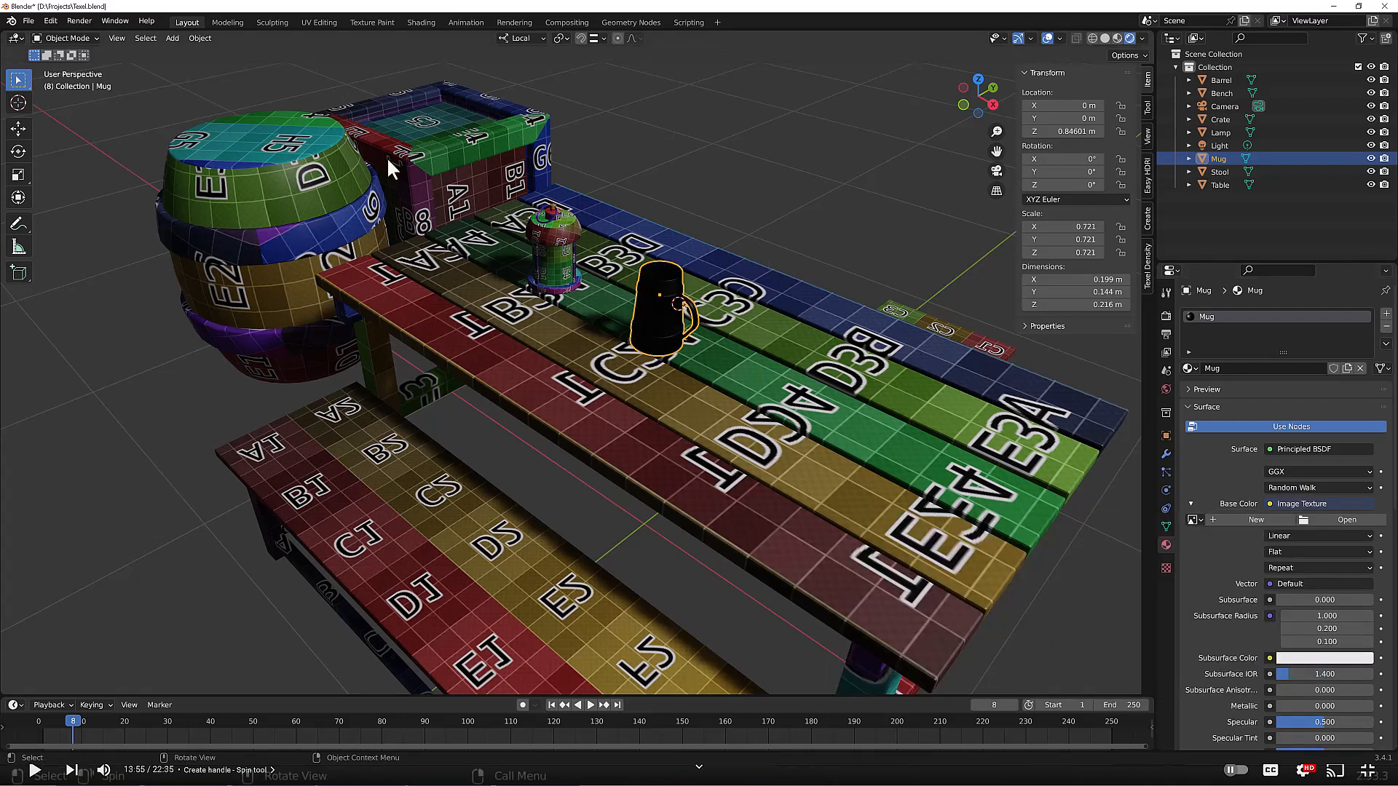
left_click(1218, 519)
left_click(1238, 543)
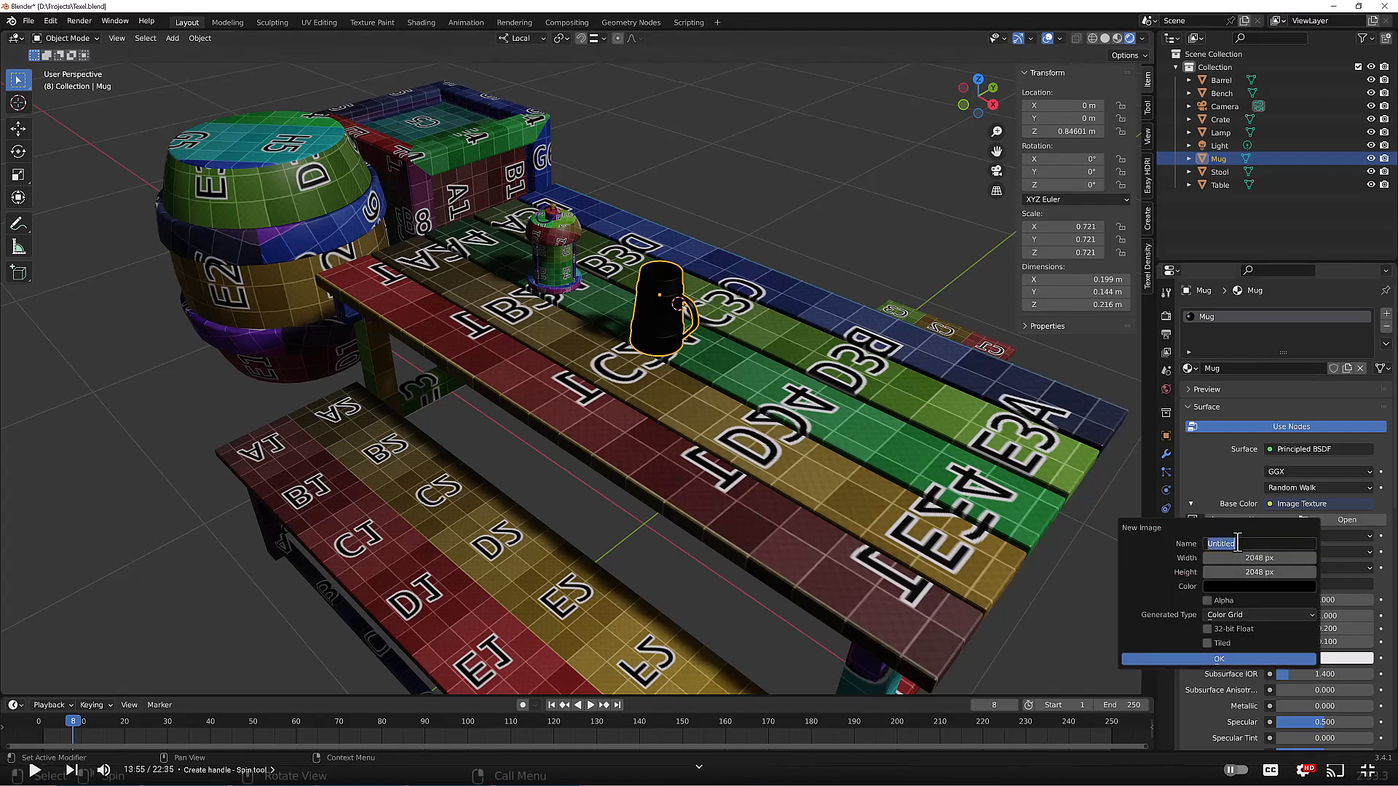
type("Checker")
key("BackSpace")
type("2")
left_click(1310, 614)
left_click(1256, 660)
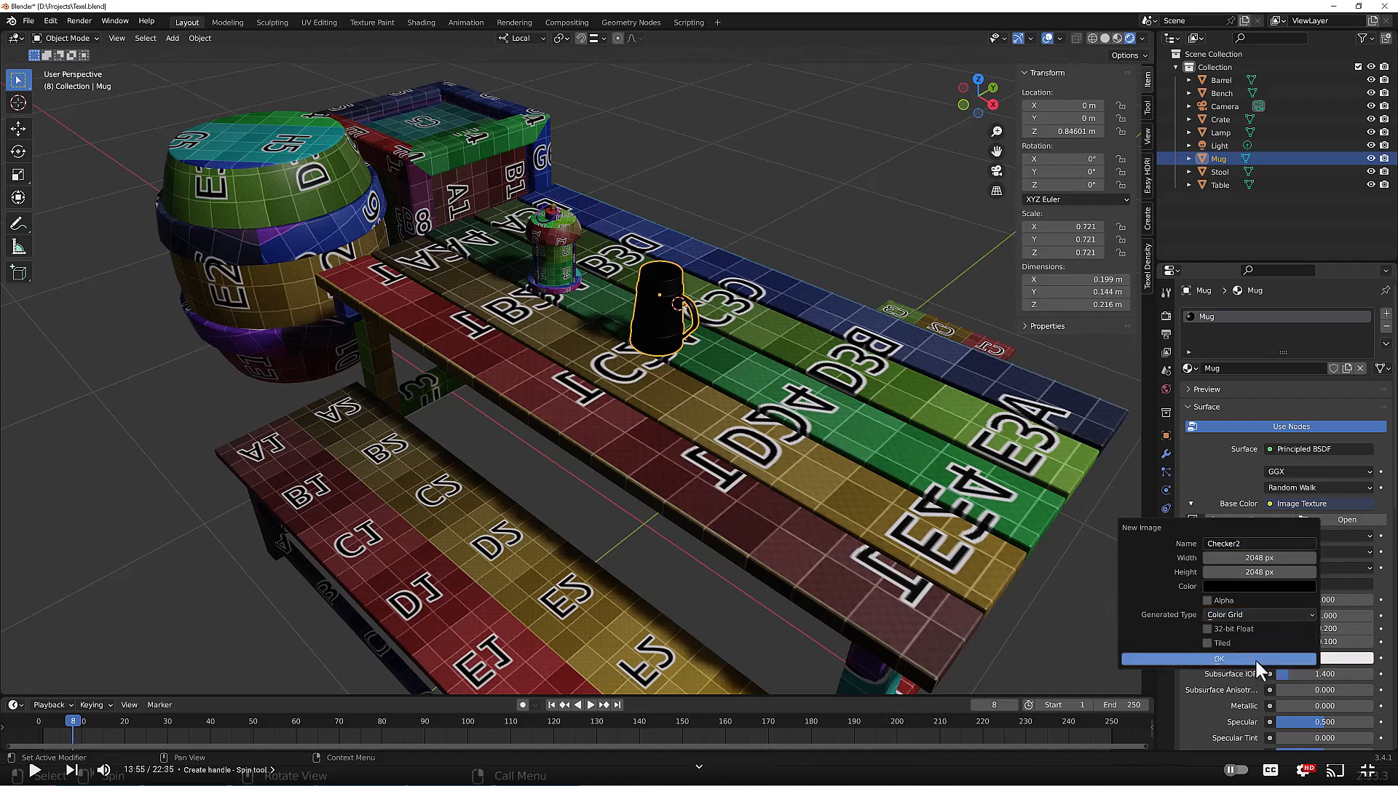
left_click(1207, 660)
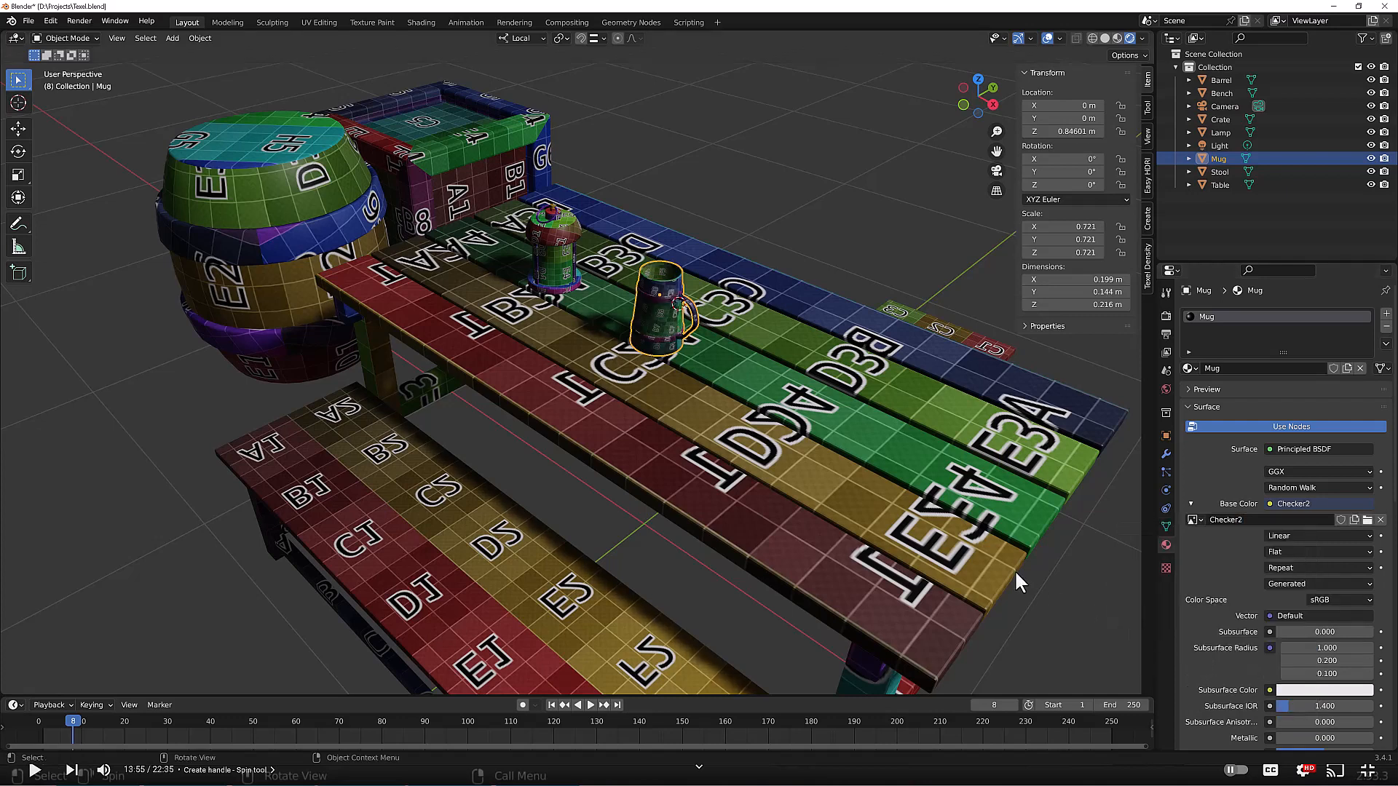
Step: Switch the mug's image texture to the existing checker image
scroll(662, 355, "up", 5)
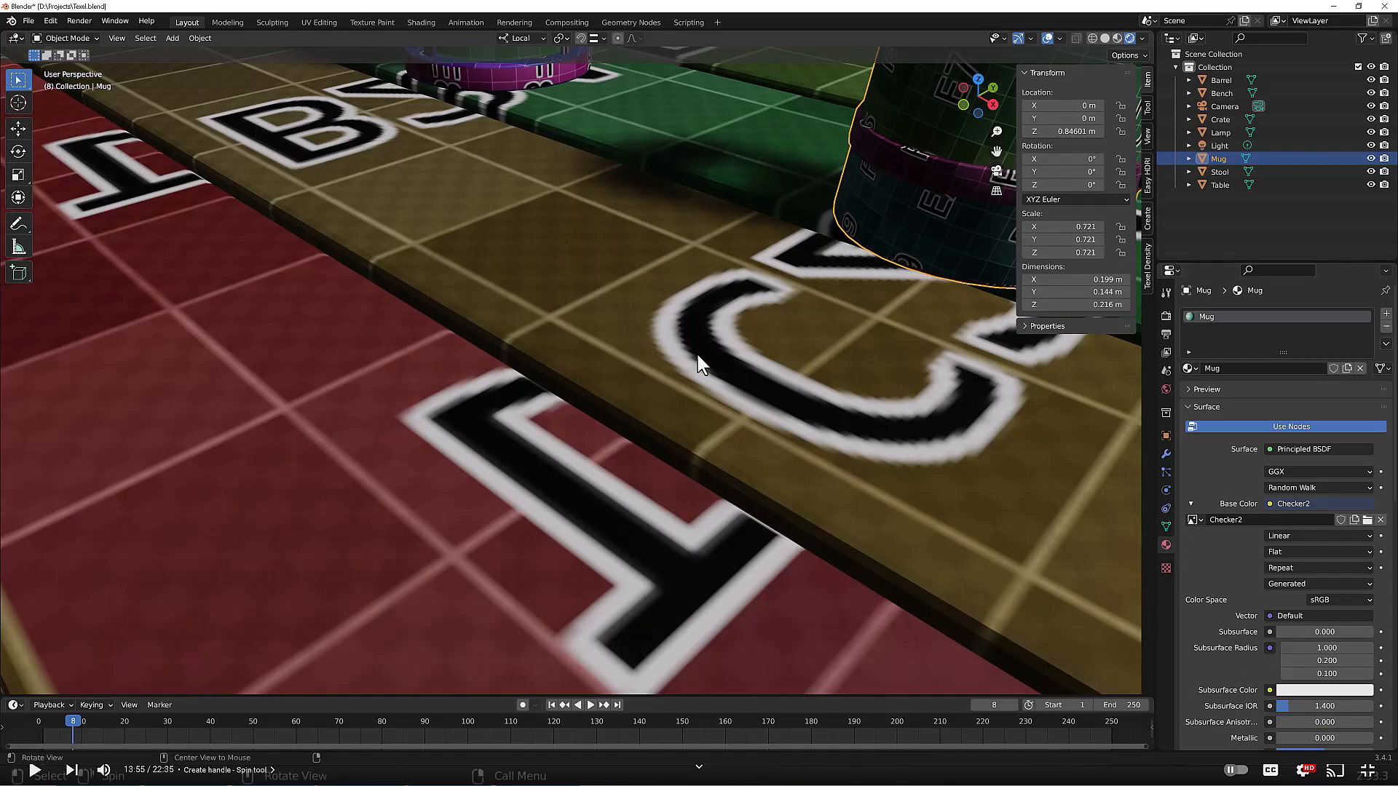
scroll(671, 355, "down", 6)
scroll(719, 347, "up", 3)
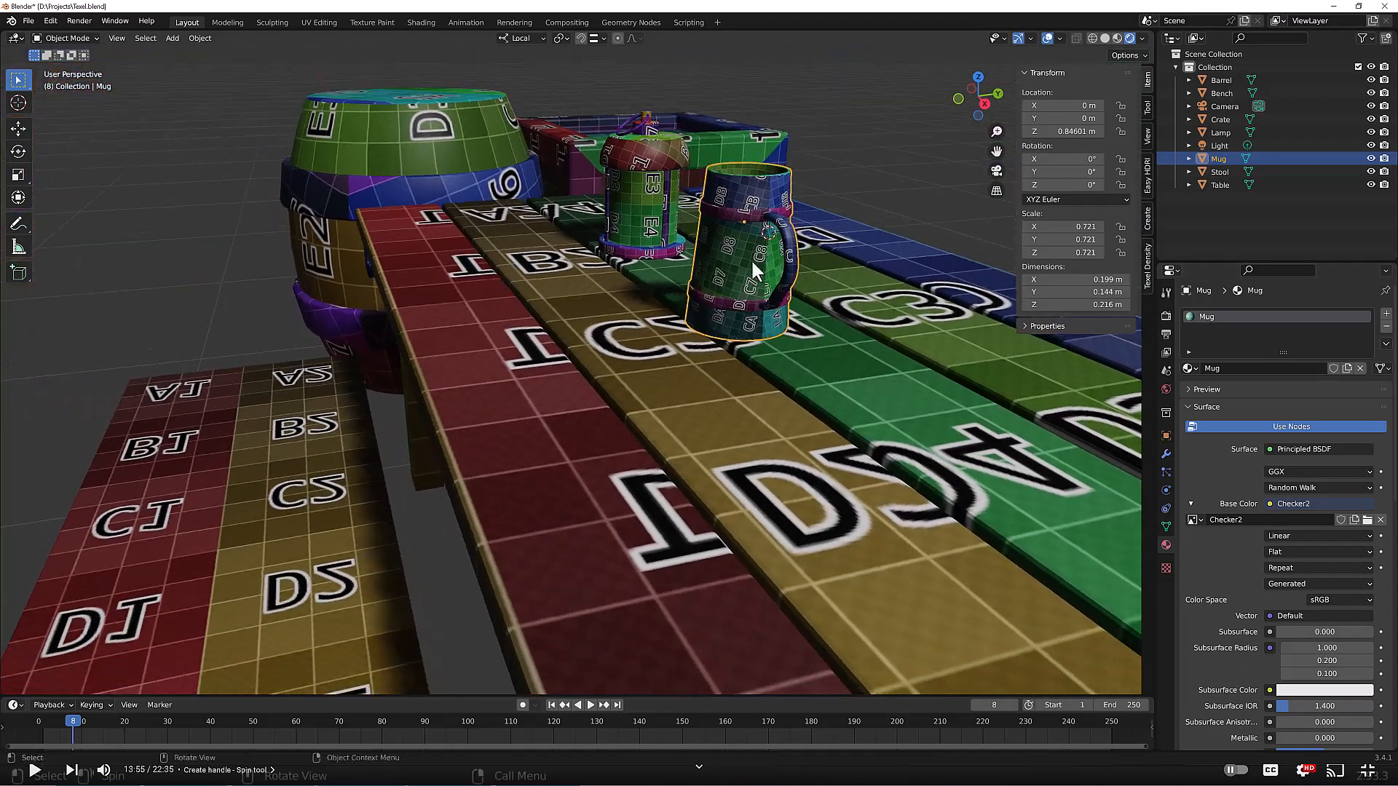
scroll(749, 264, "down", 3)
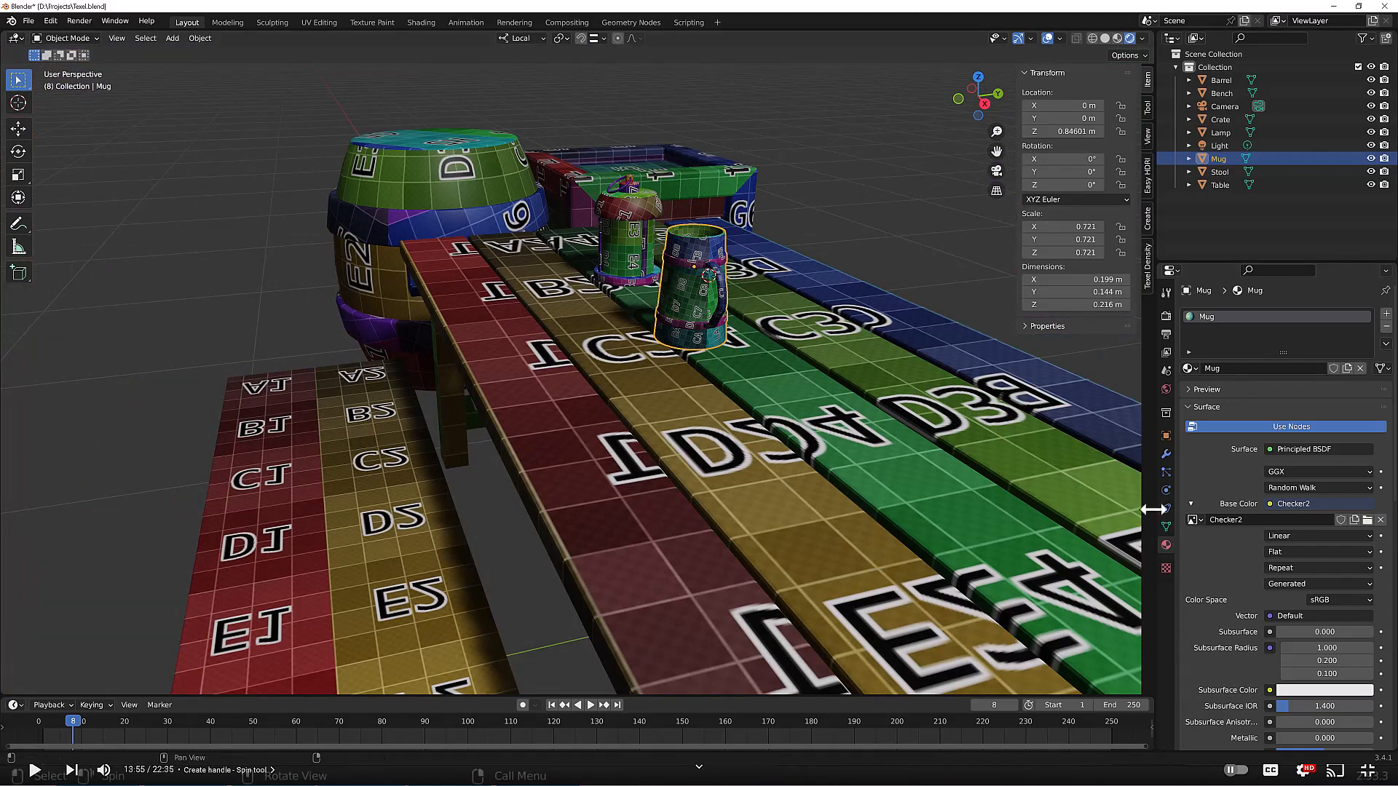
left_click(1193, 519)
type("checker")
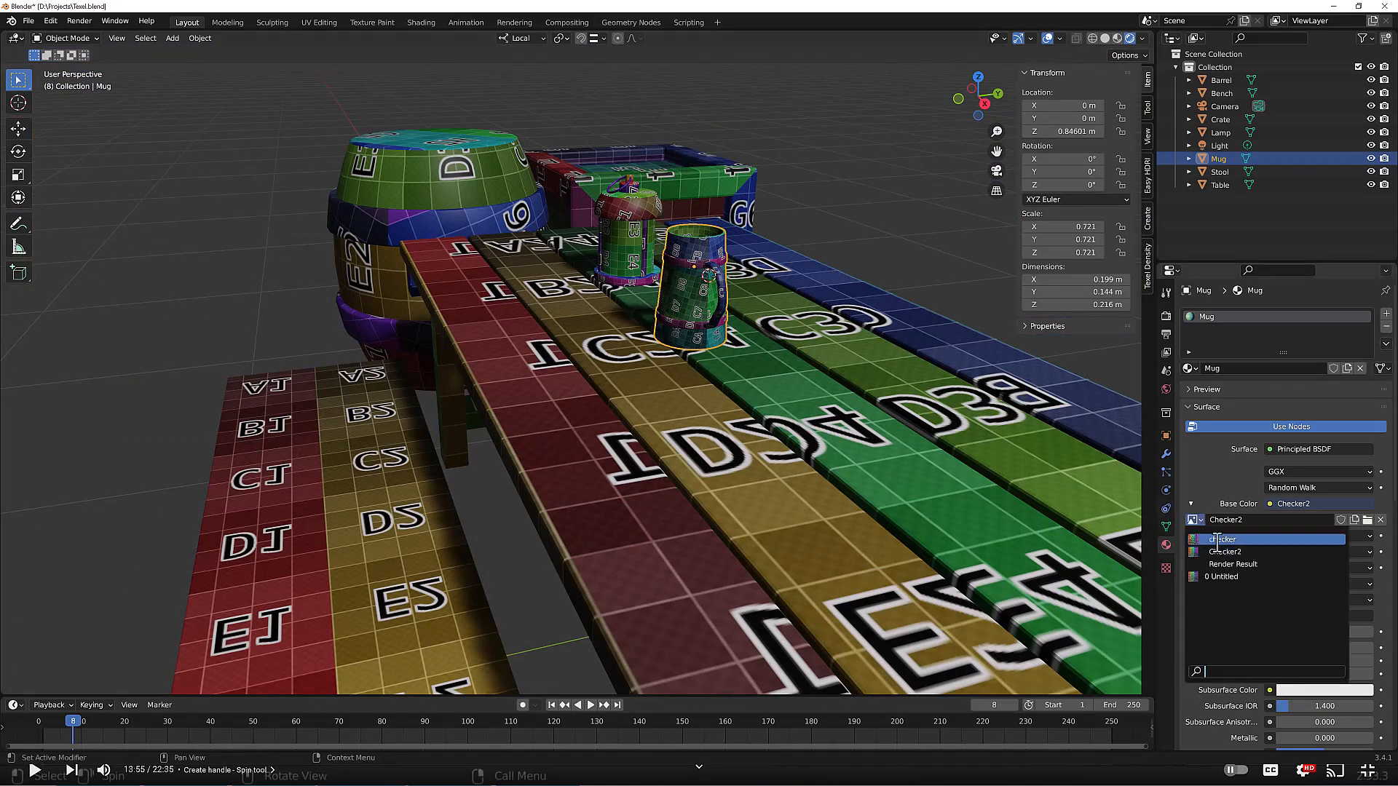
left_click(1217, 541)
Step: Move the barrel and crate together about 4.13 m along the X axis, away from the table
mouse_move(739, 372)
middle_mouse_down()
mouse_move(763, 380)
mouse_move(709, 389)
mouse_move(736, 379)
middle_mouse_up()
scroll(763, 380, "down", 2)
scroll(763, 380, "down", 3)
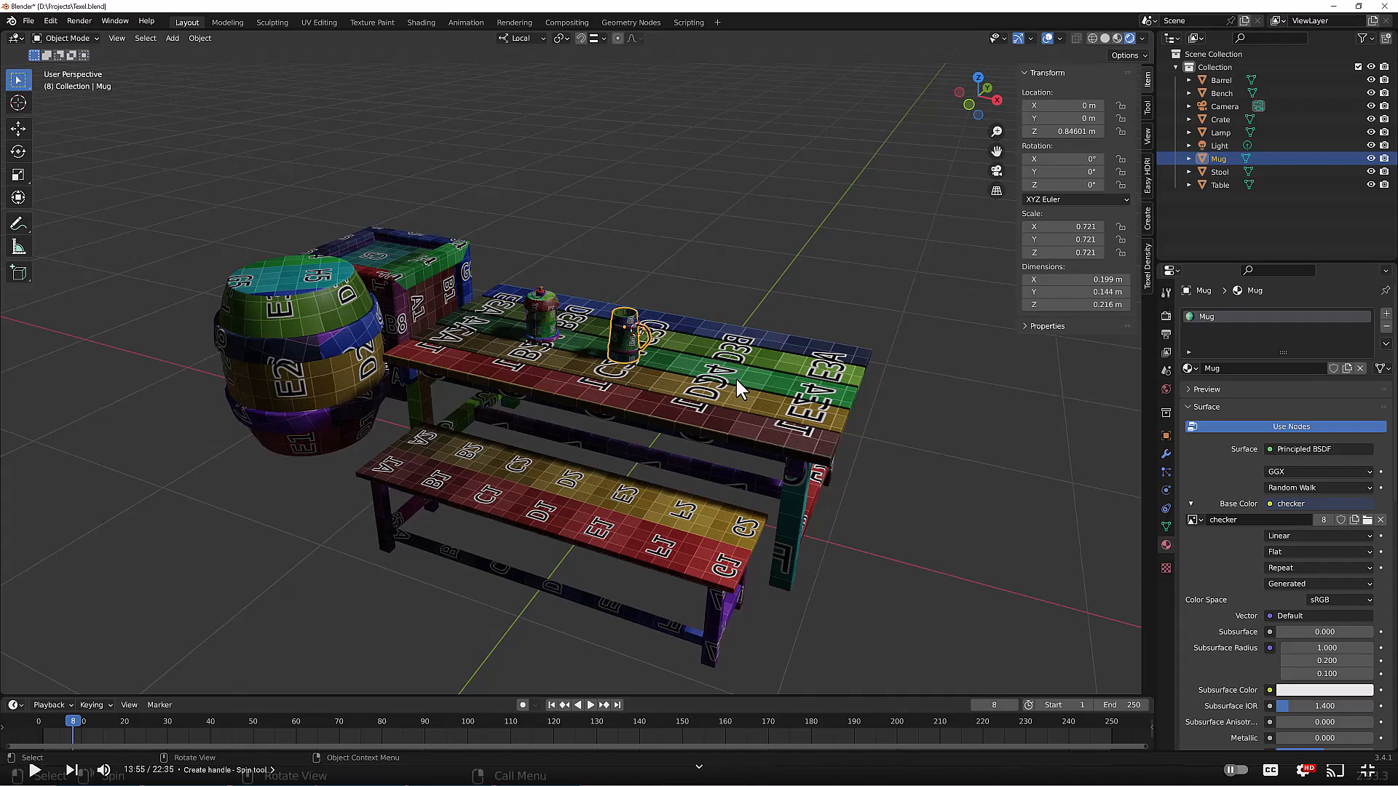
middle_click_drag(744, 409, 666, 429)
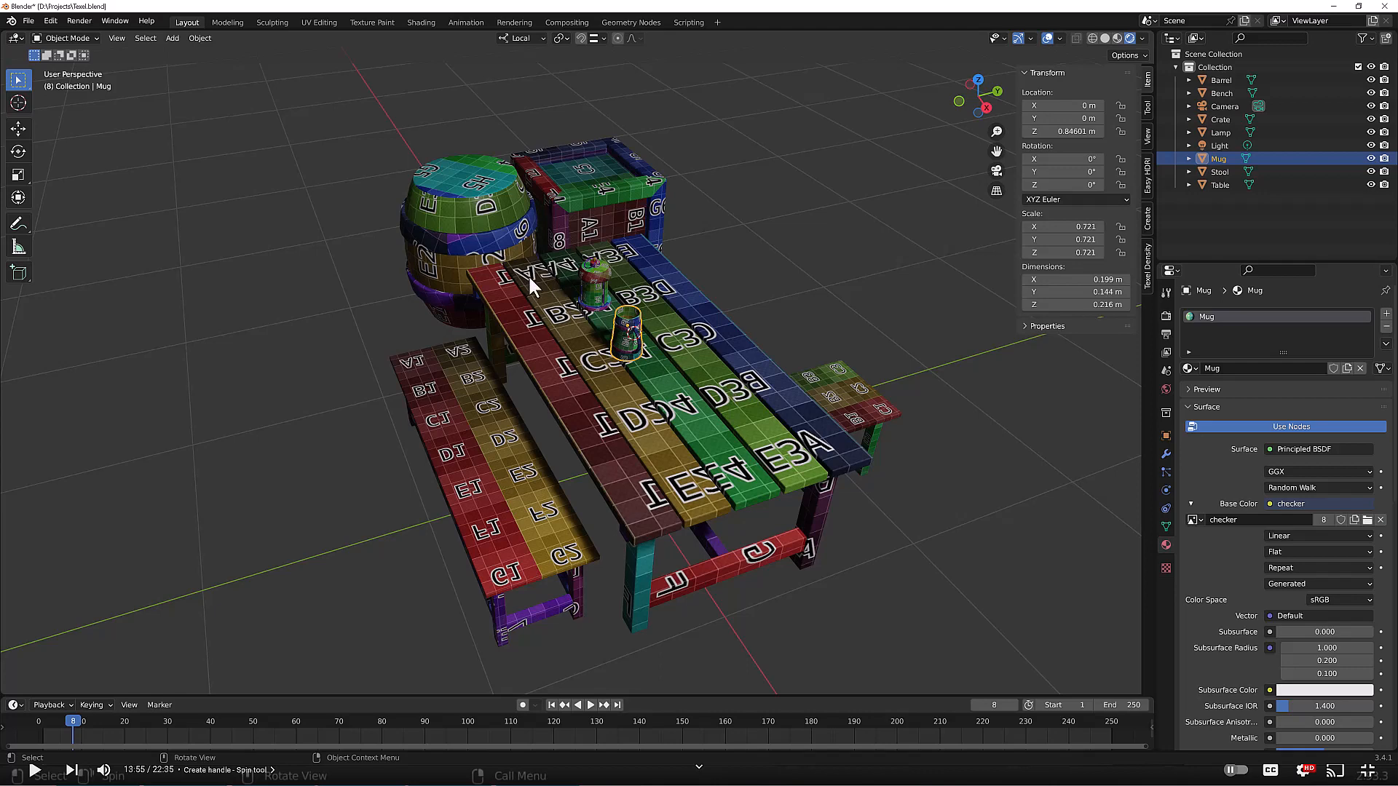
scroll(528, 272, "down", 3)
middle_click_drag(537, 278, 543, 261)
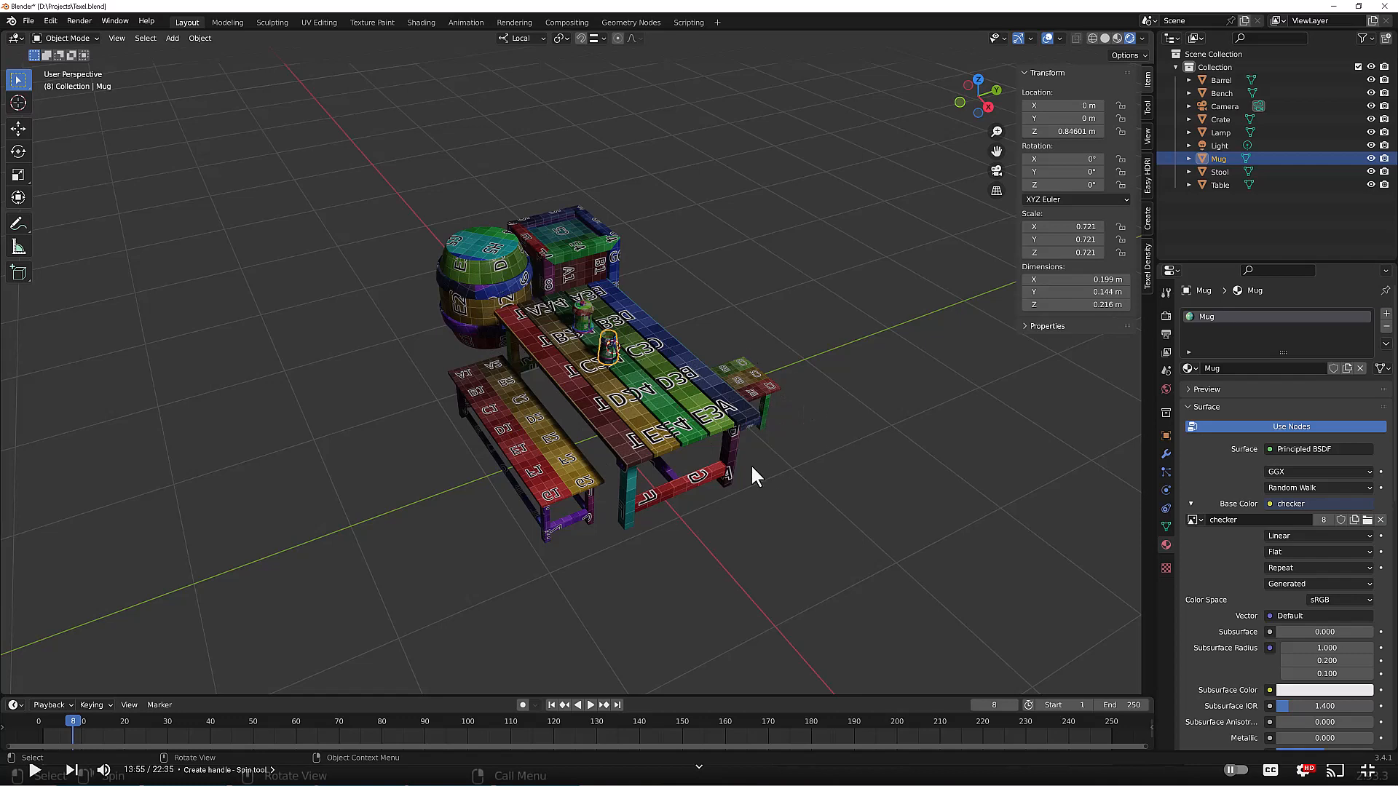
left_click(537, 291)
left_click(575, 259, "shift")
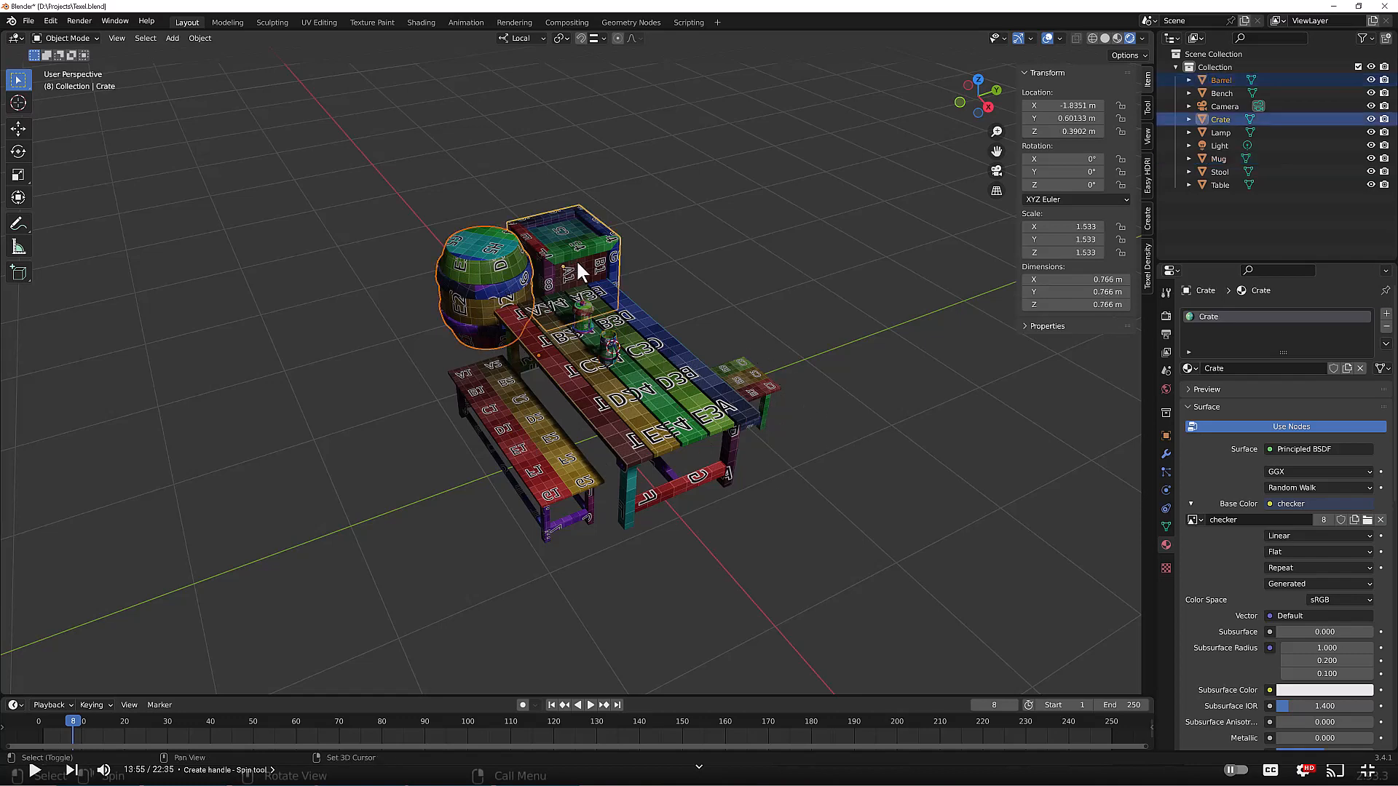
middle_click_drag(575, 259, 775, 387)
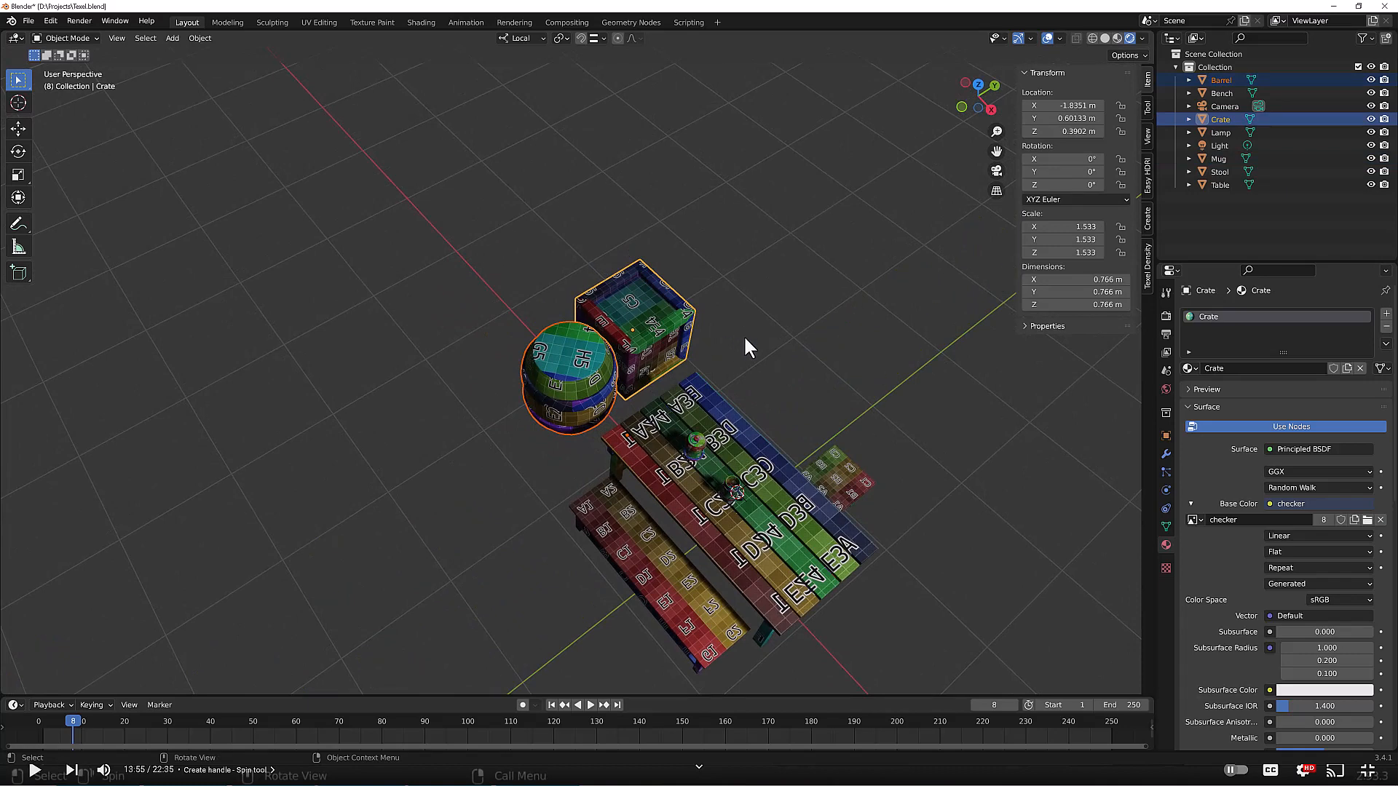
key("g")
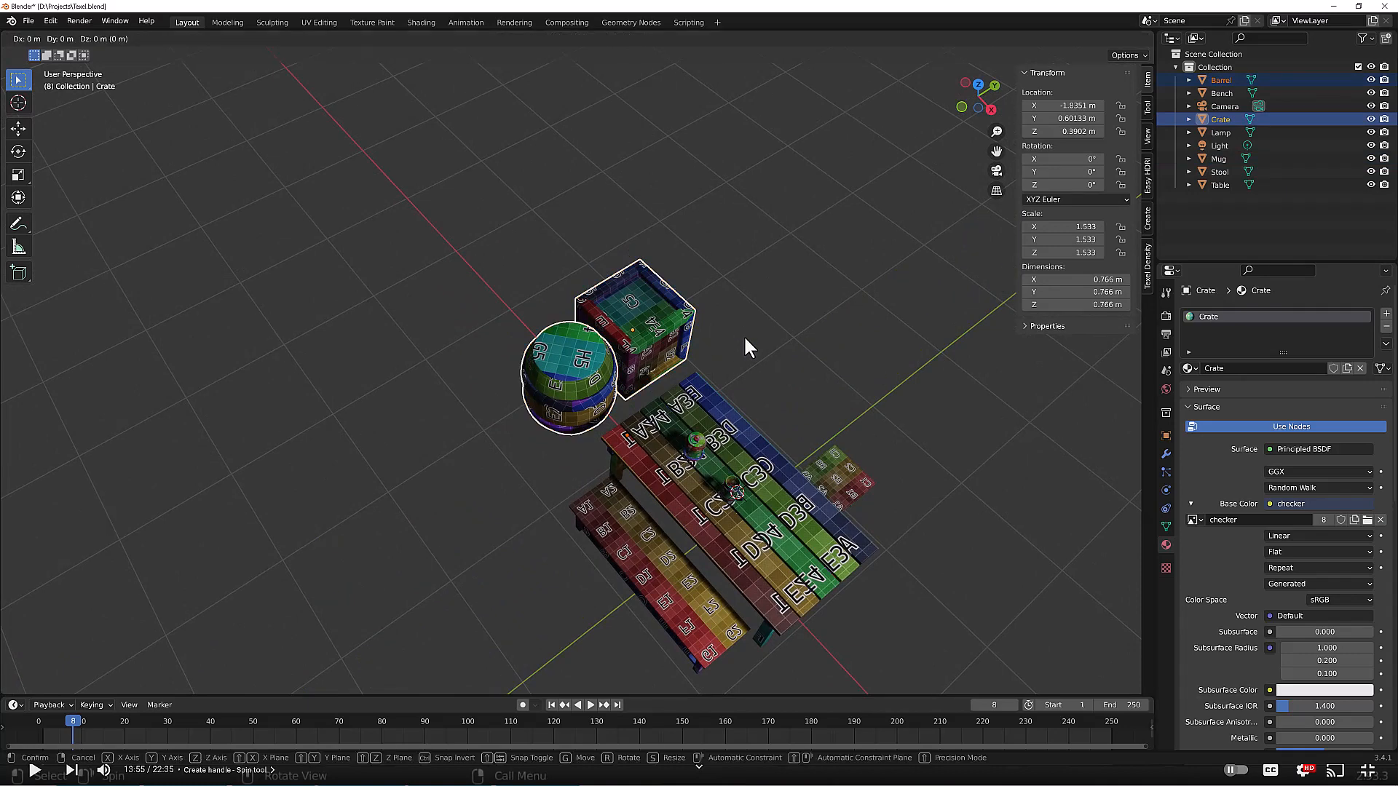
key("x")
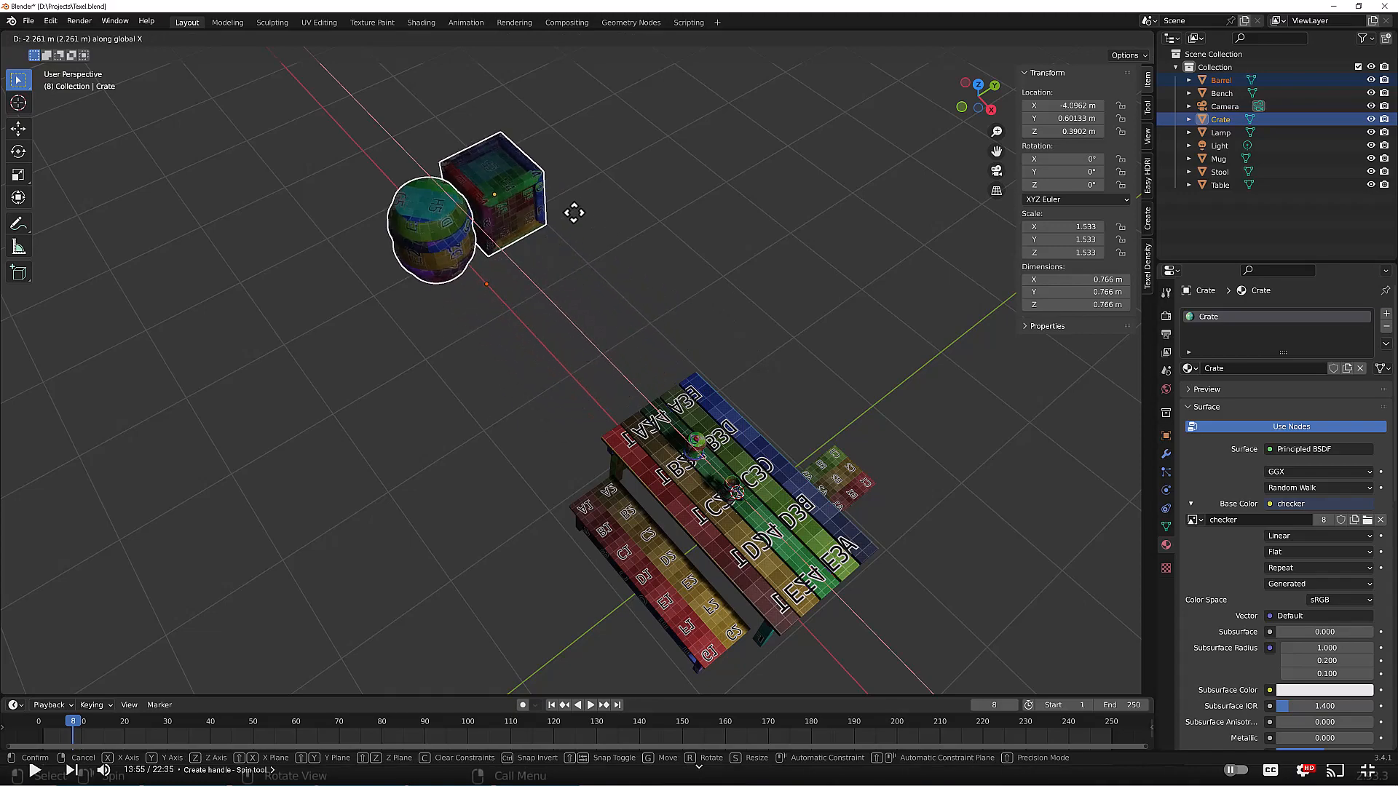
left_click(453, 159)
Step: Calculate the table's texel density in the UV editor with all faces selected and copy it into the Set TD value
middle_click_drag(640, 296, 628, 466)
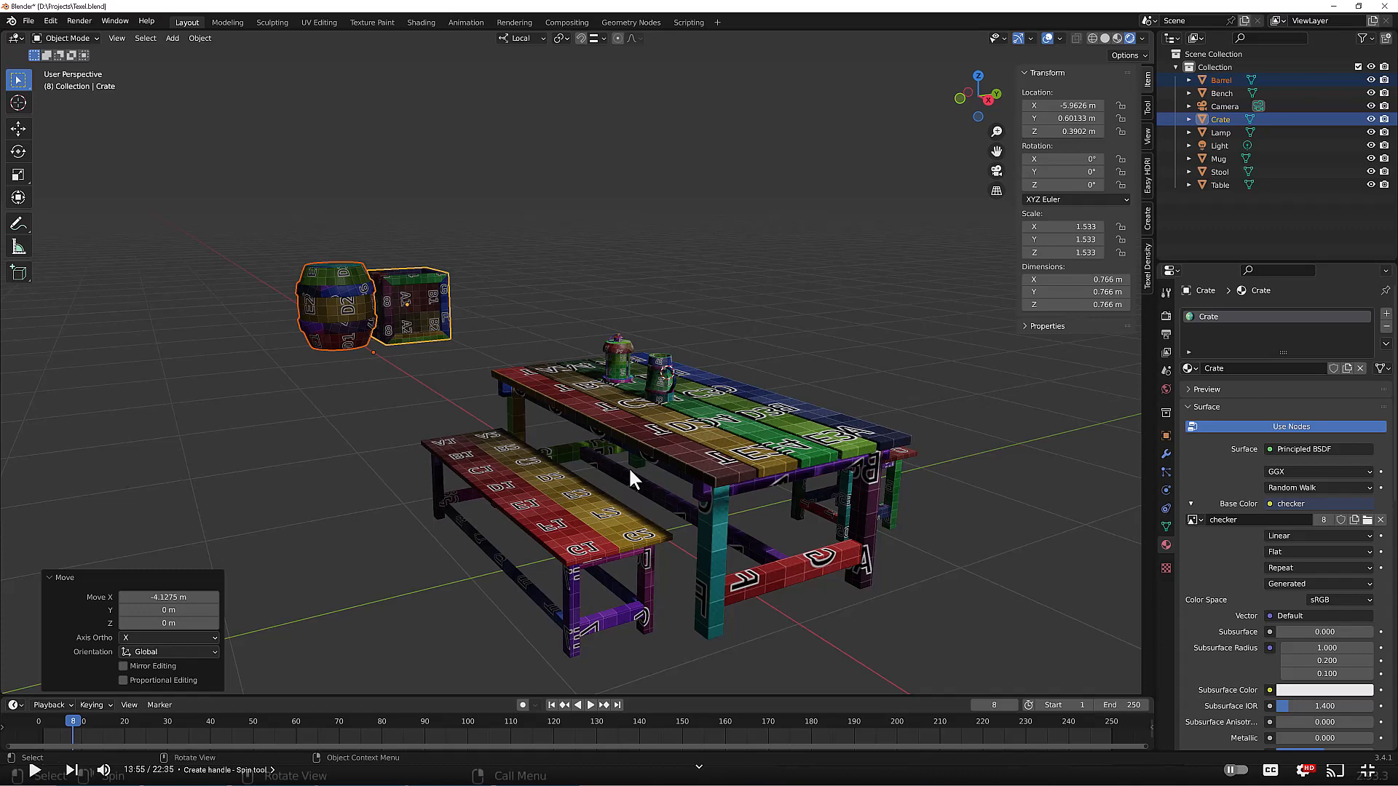
left_click(666, 474)
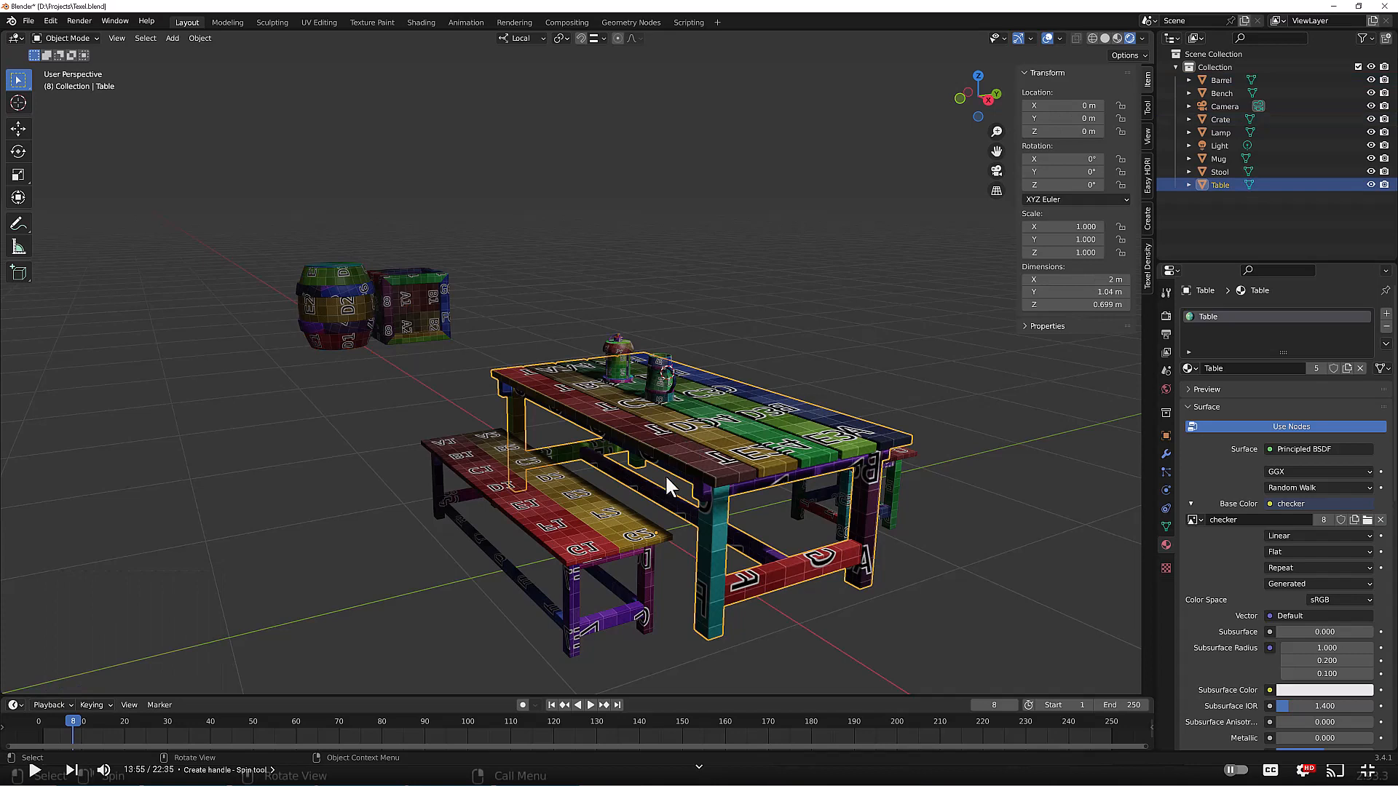
left_click(601, 533, "shift")
left_click_drag(880, 505, 841, 512, "alt")
left_click(901, 509)
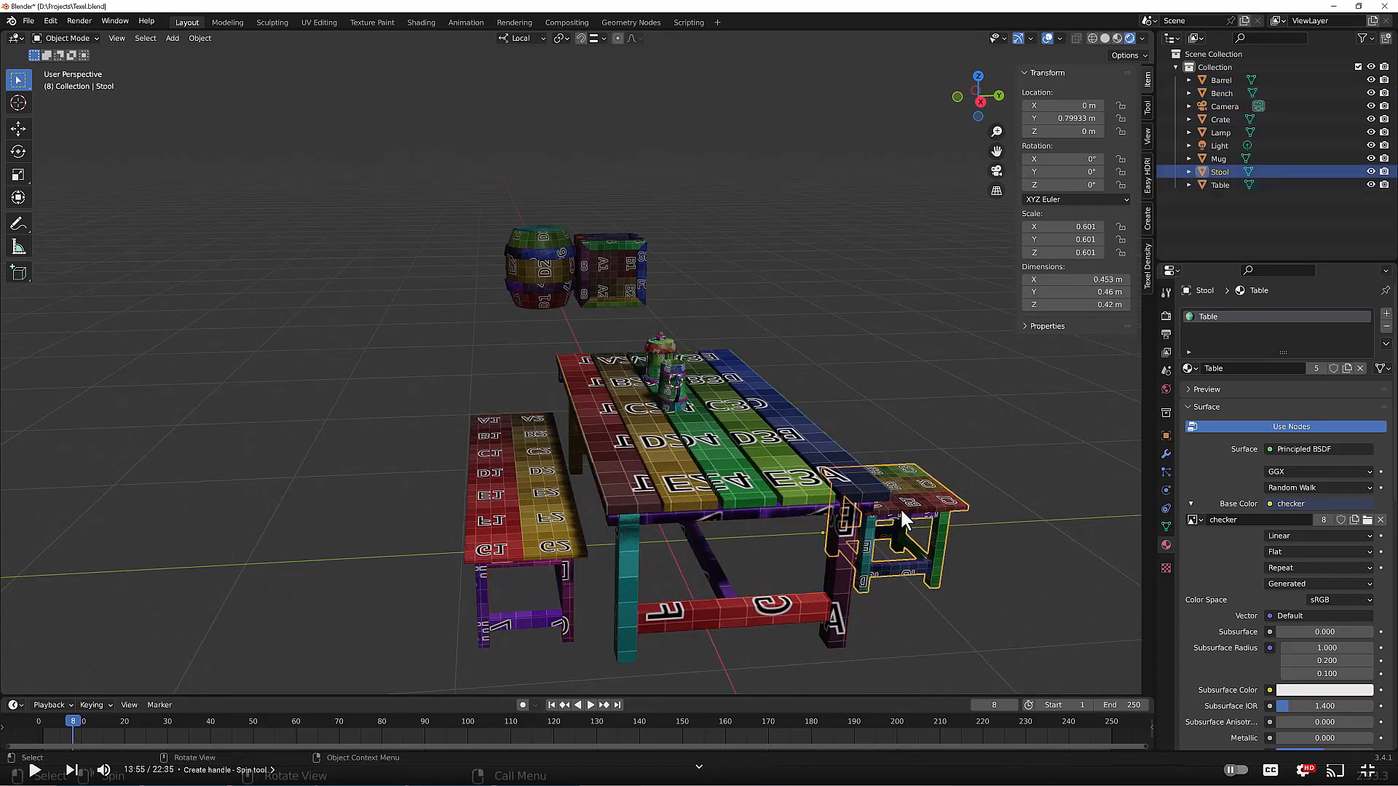
left_click(804, 499)
left_click(561, 551, "shift")
middle_click_drag(658, 524, 725, 532)
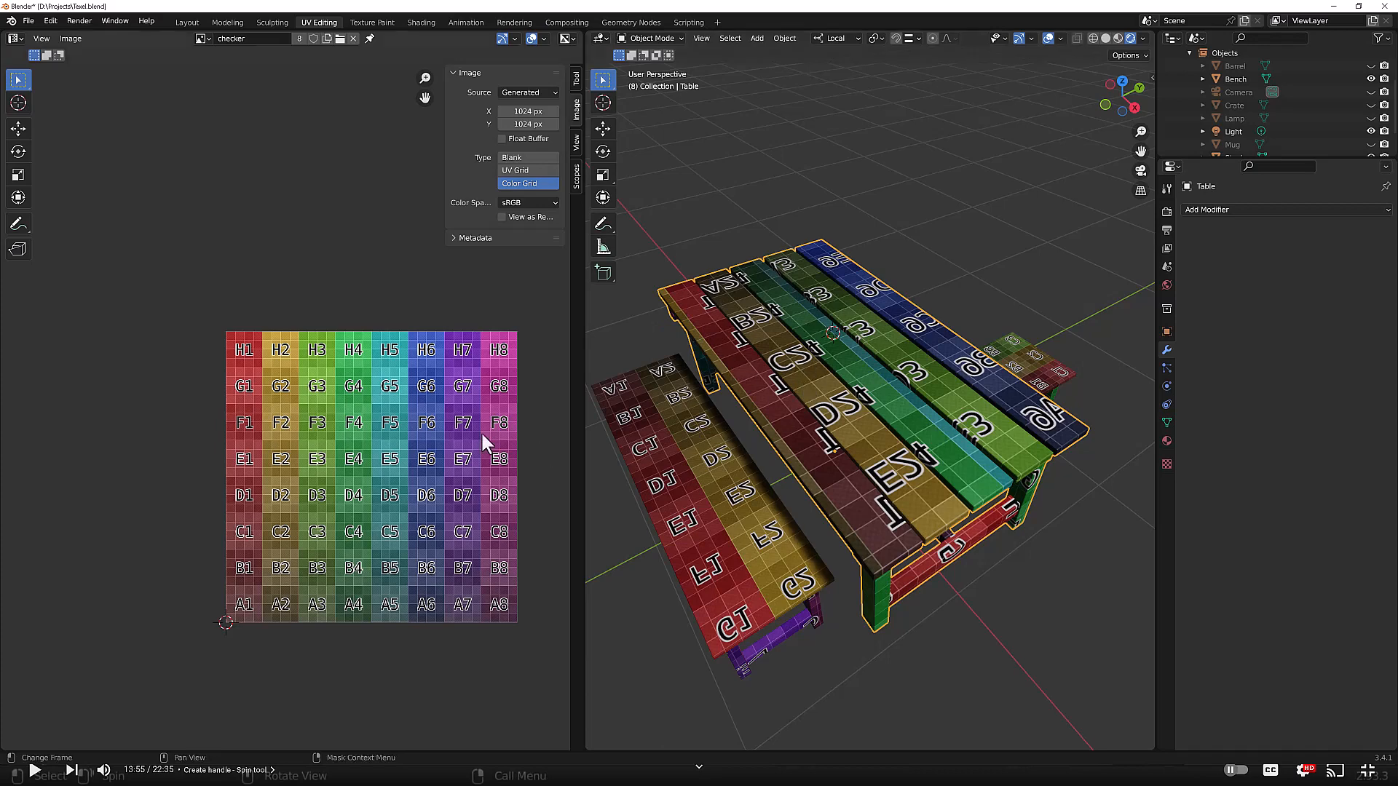
key("Tab")
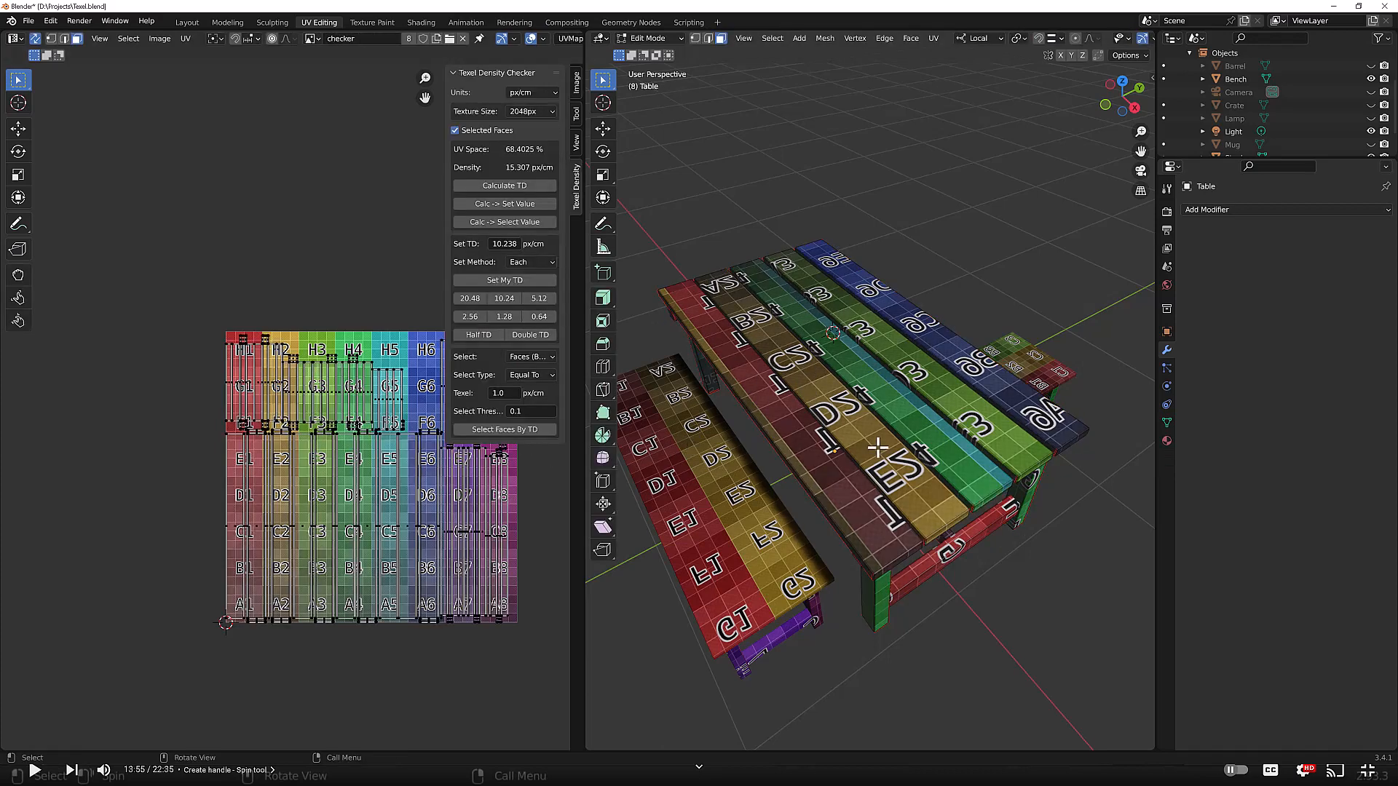
key("a")
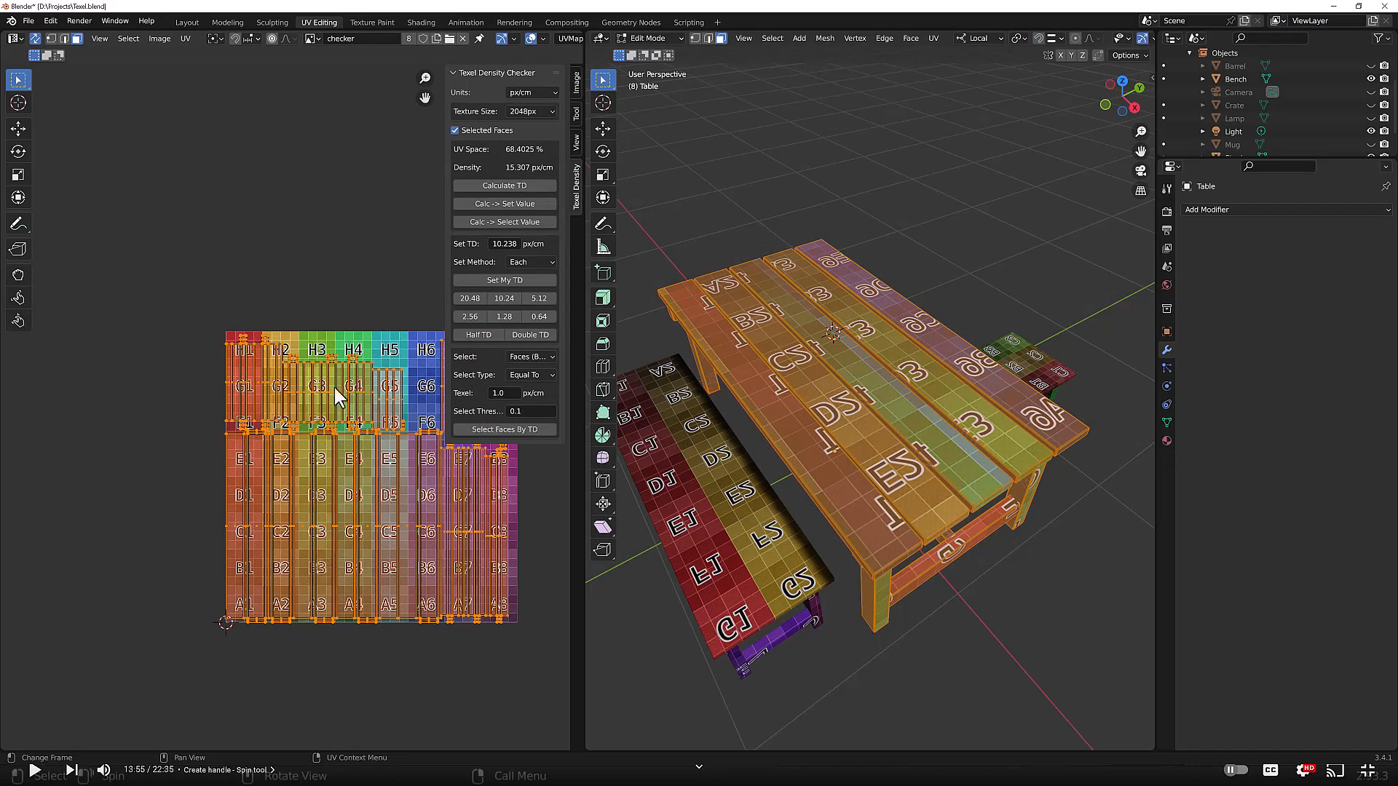
left_click(484, 186)
left_click(474, 203)
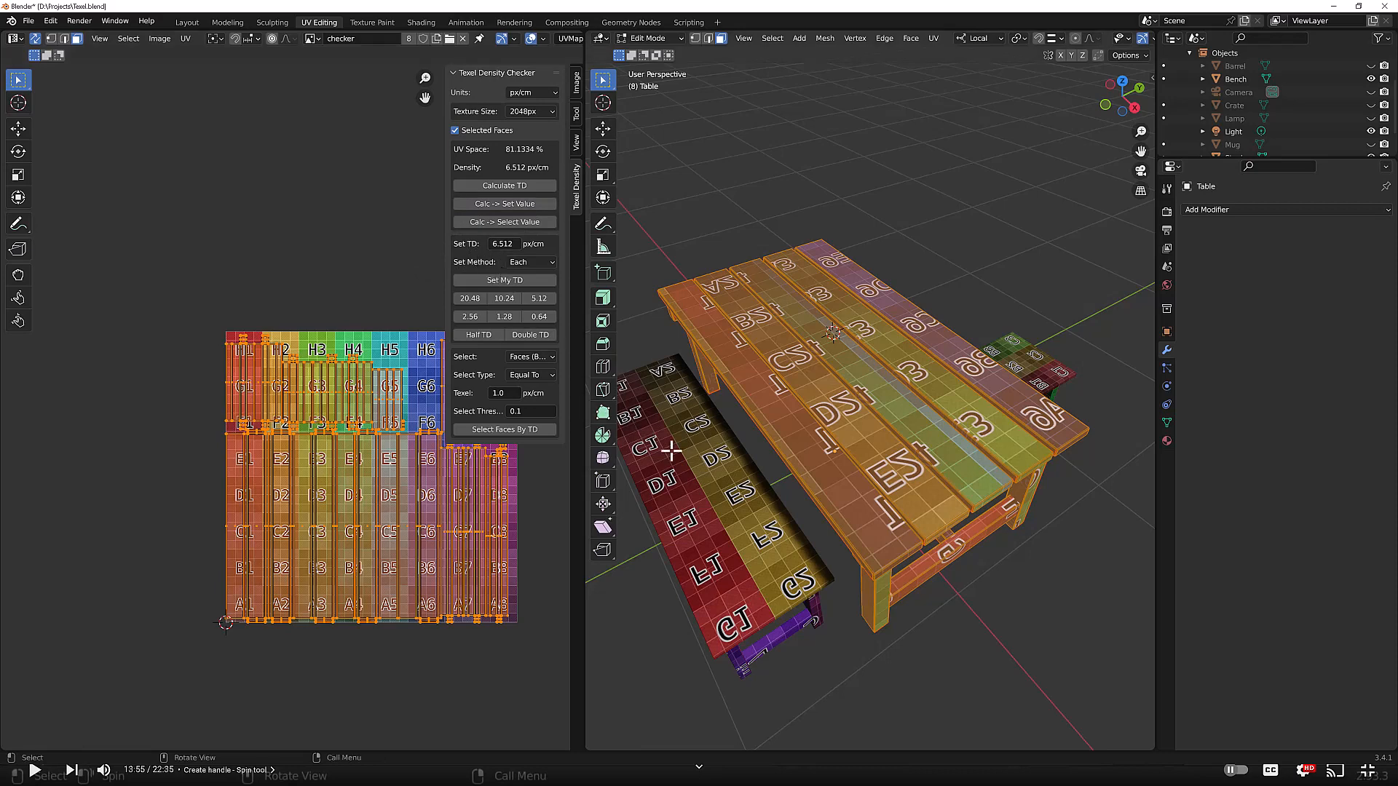
Step: Apply the table's 6.512 px/cm texel density to the bench with Set My TD
key("Tab")
left_click(705, 460)
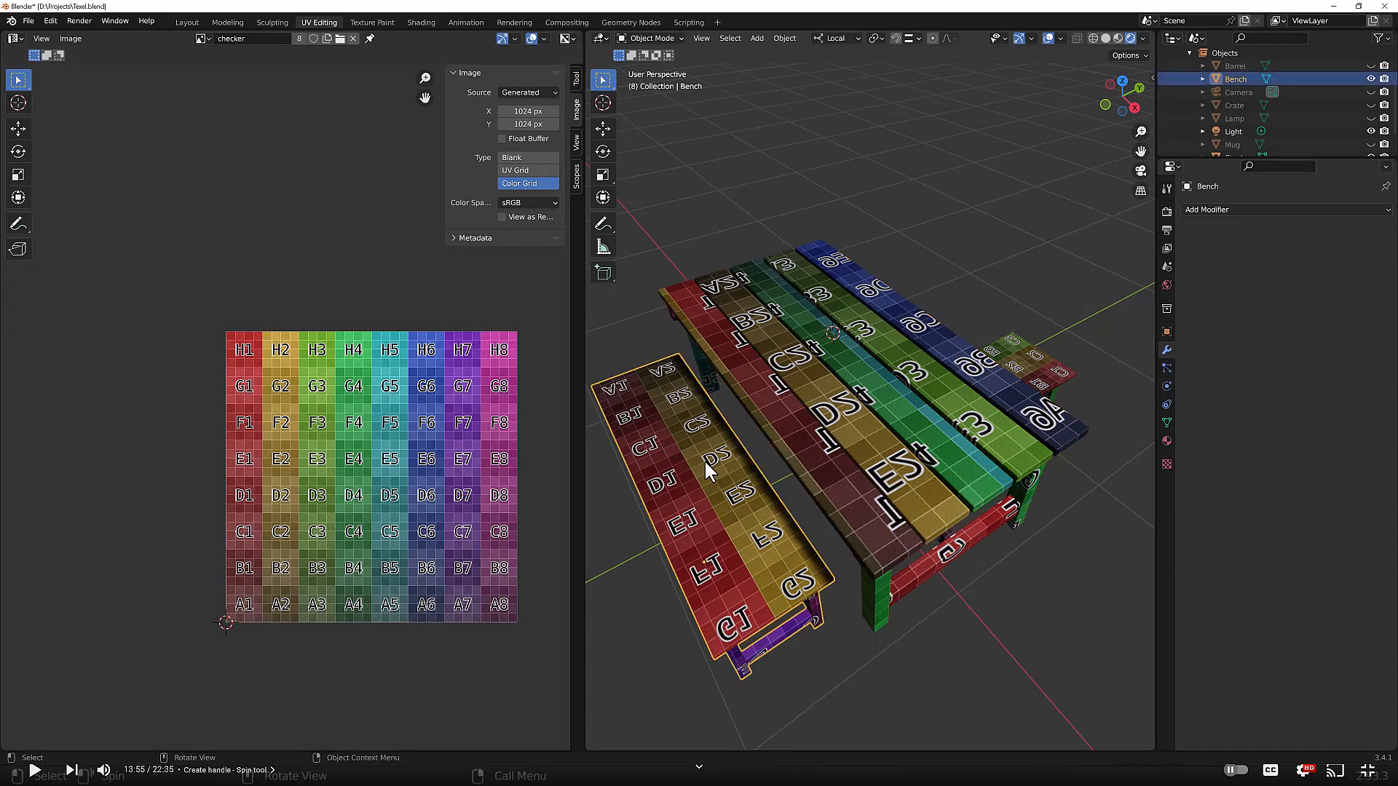
key("Tab")
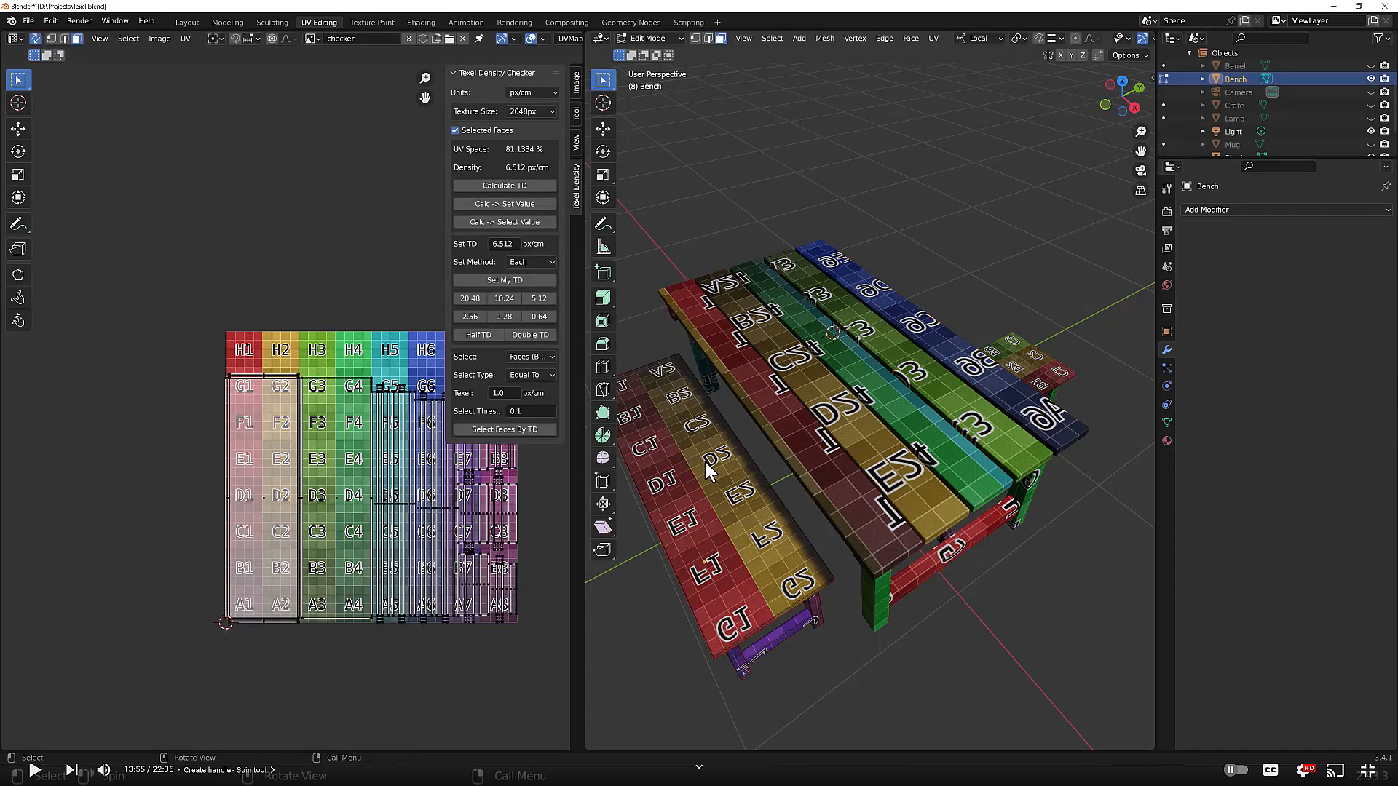
left_click(492, 280)
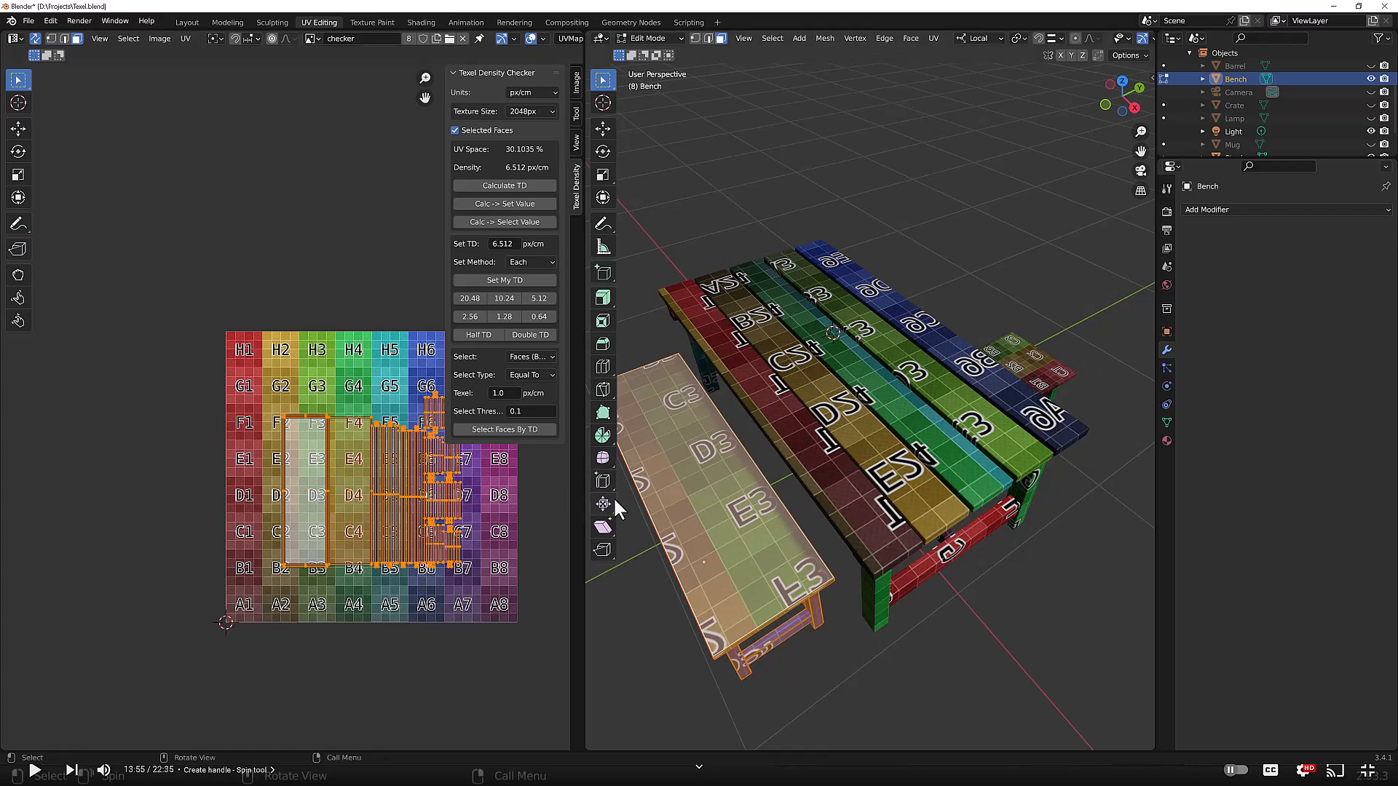
scroll(391, 514, "up", 1)
scroll(395, 479, "down", 2)
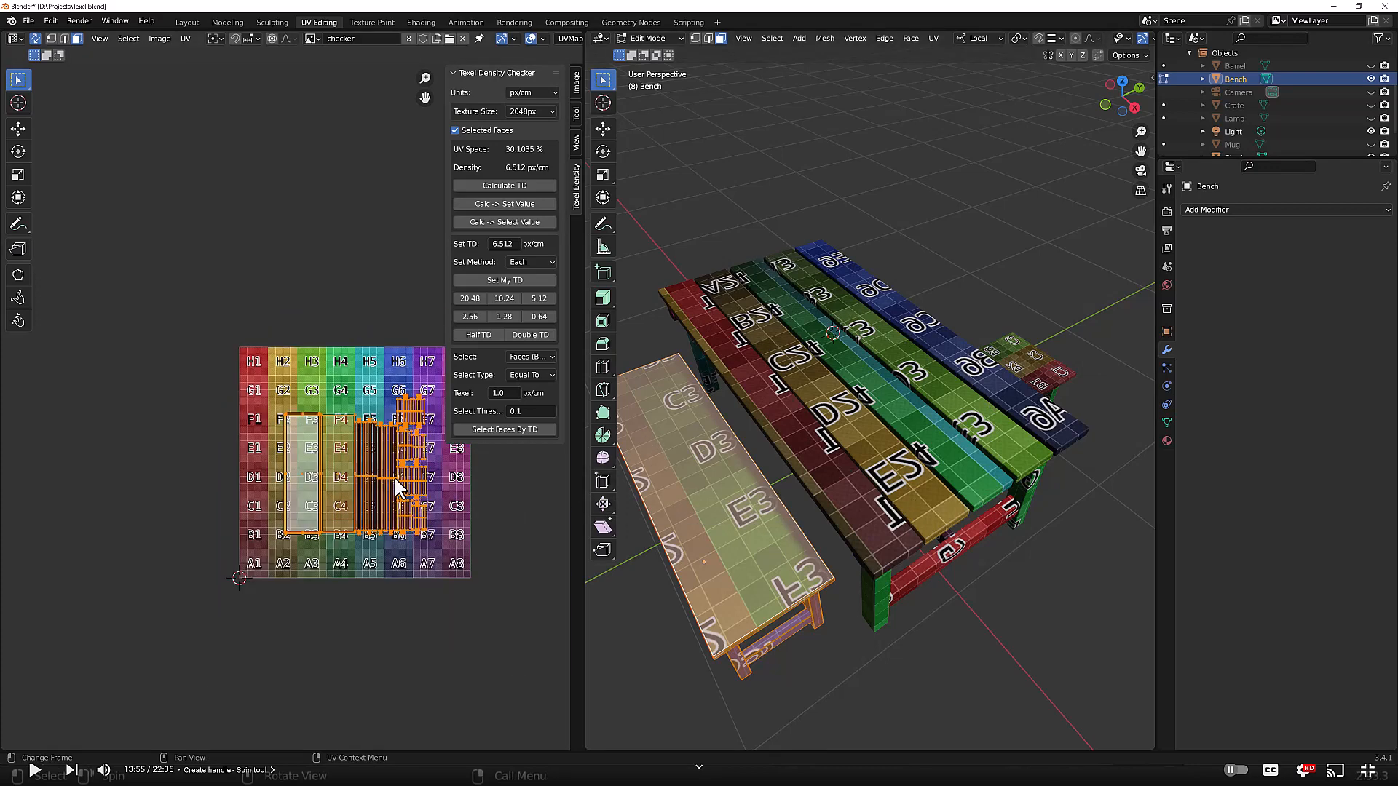
scroll(431, 488, "up", 1)
key("Tab")
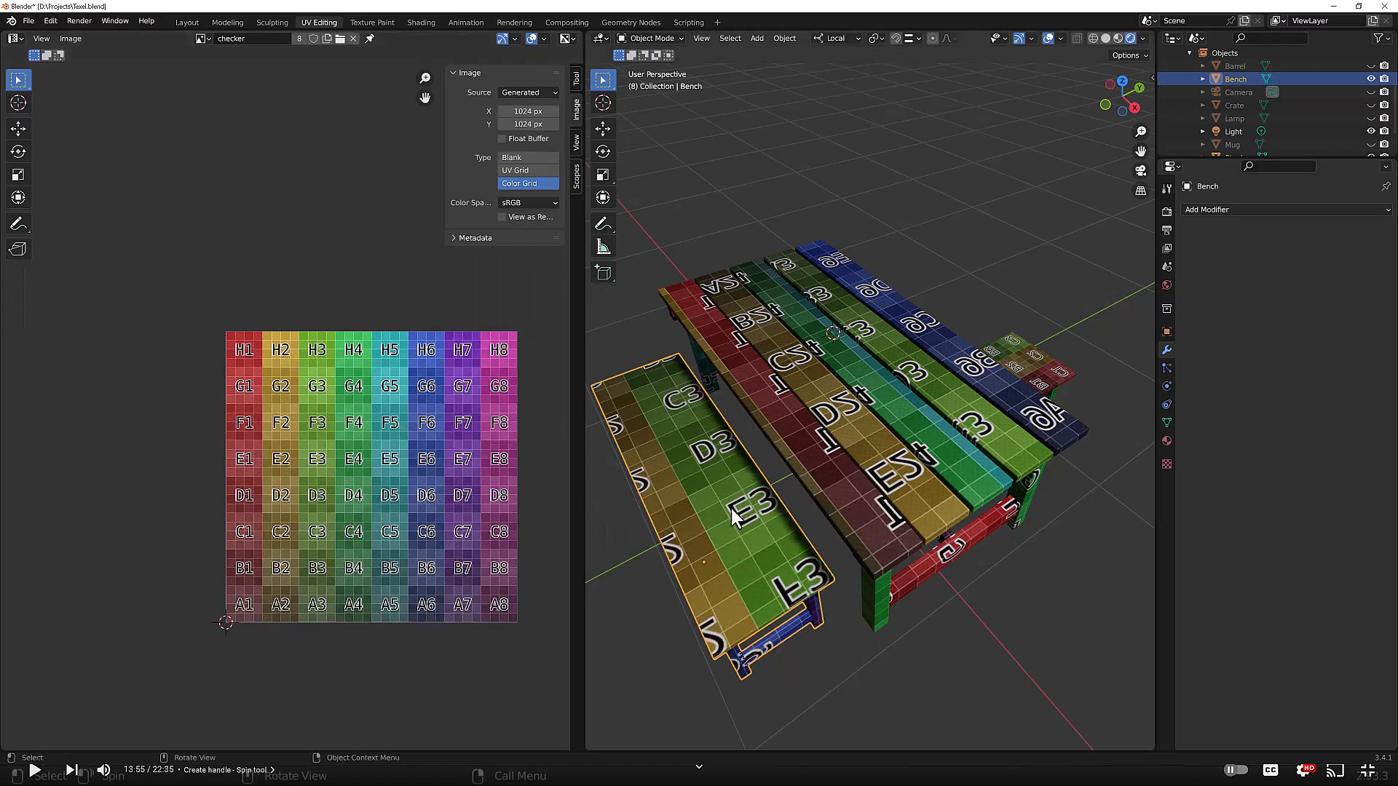
Step: Apply Set My TD to all of the stool's faces and move its UV islands to the upper left of the grid
left_click(1028, 369)
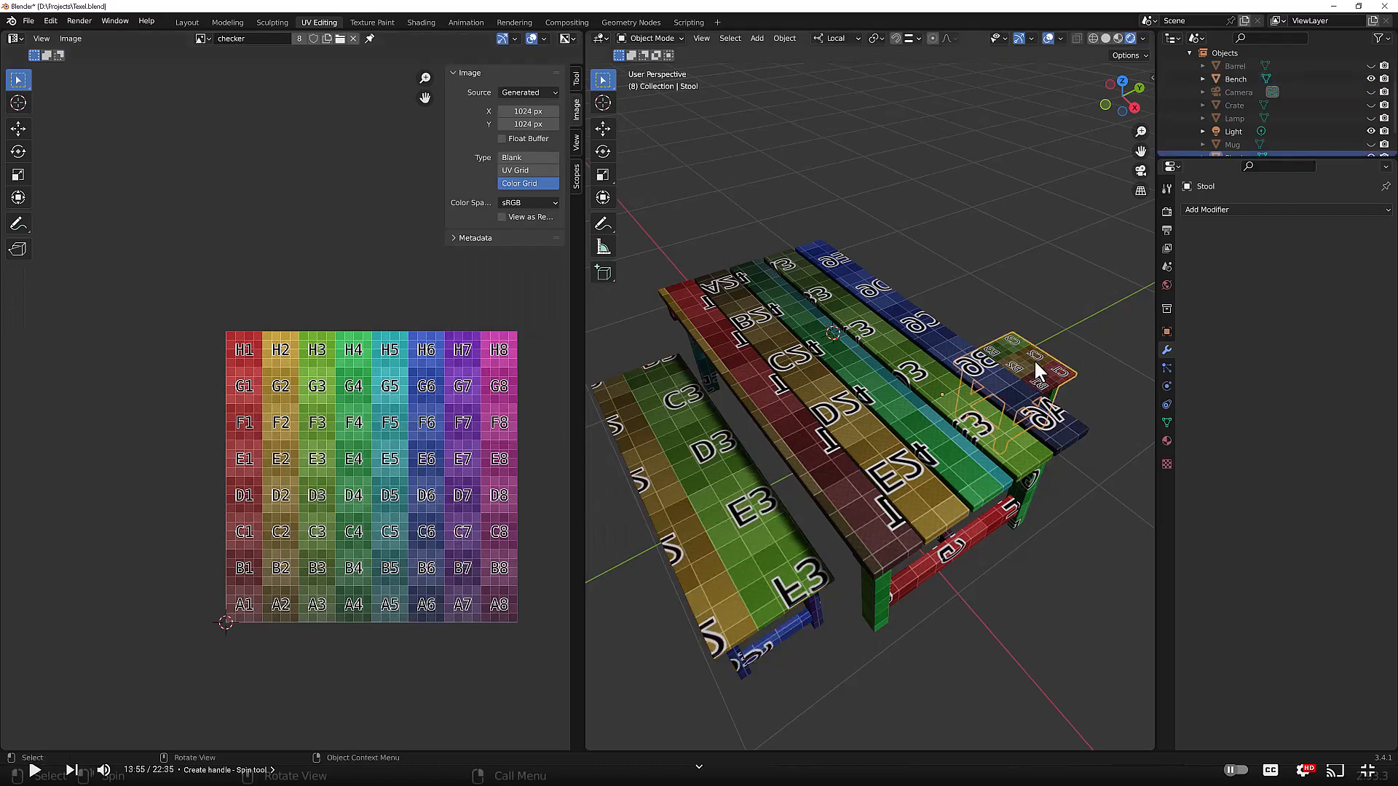
key("Tab")
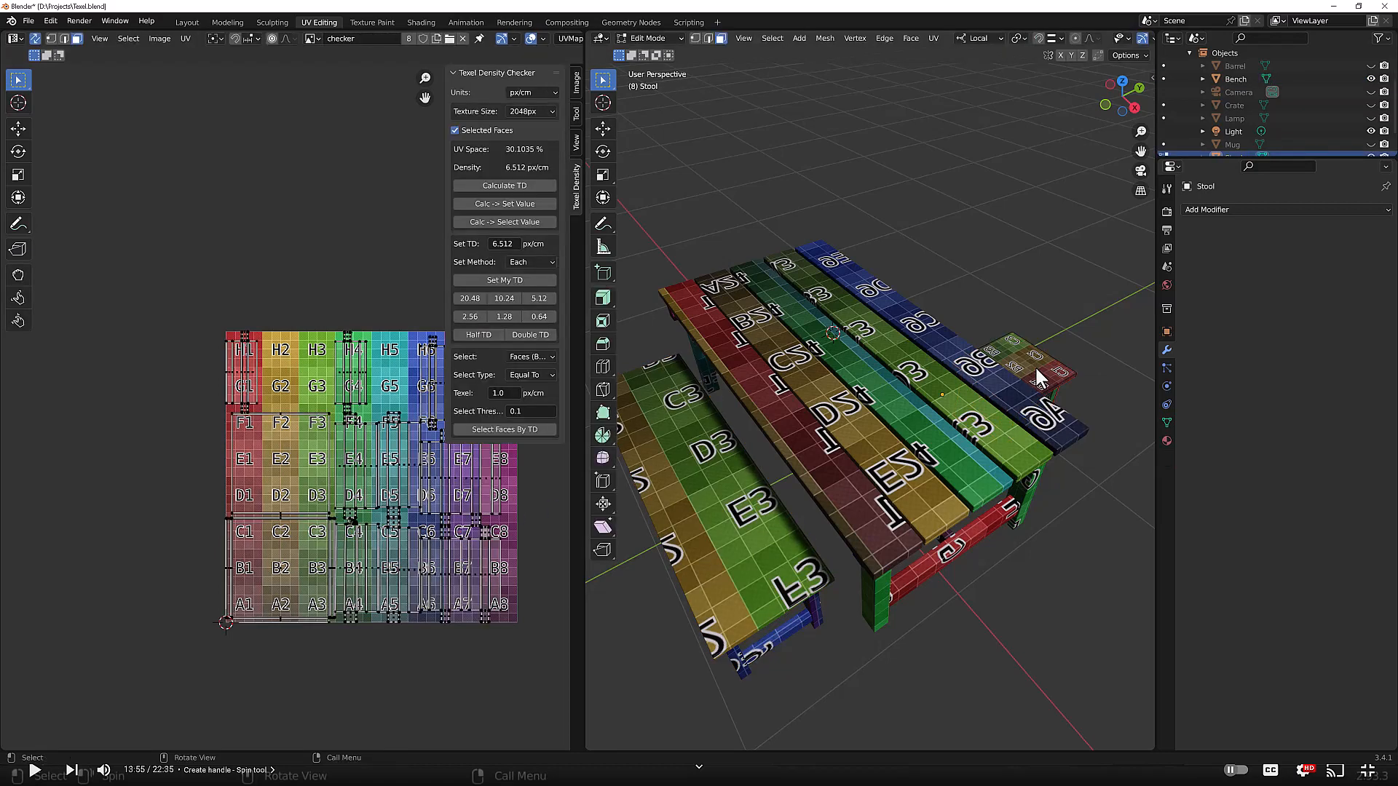
key("a")
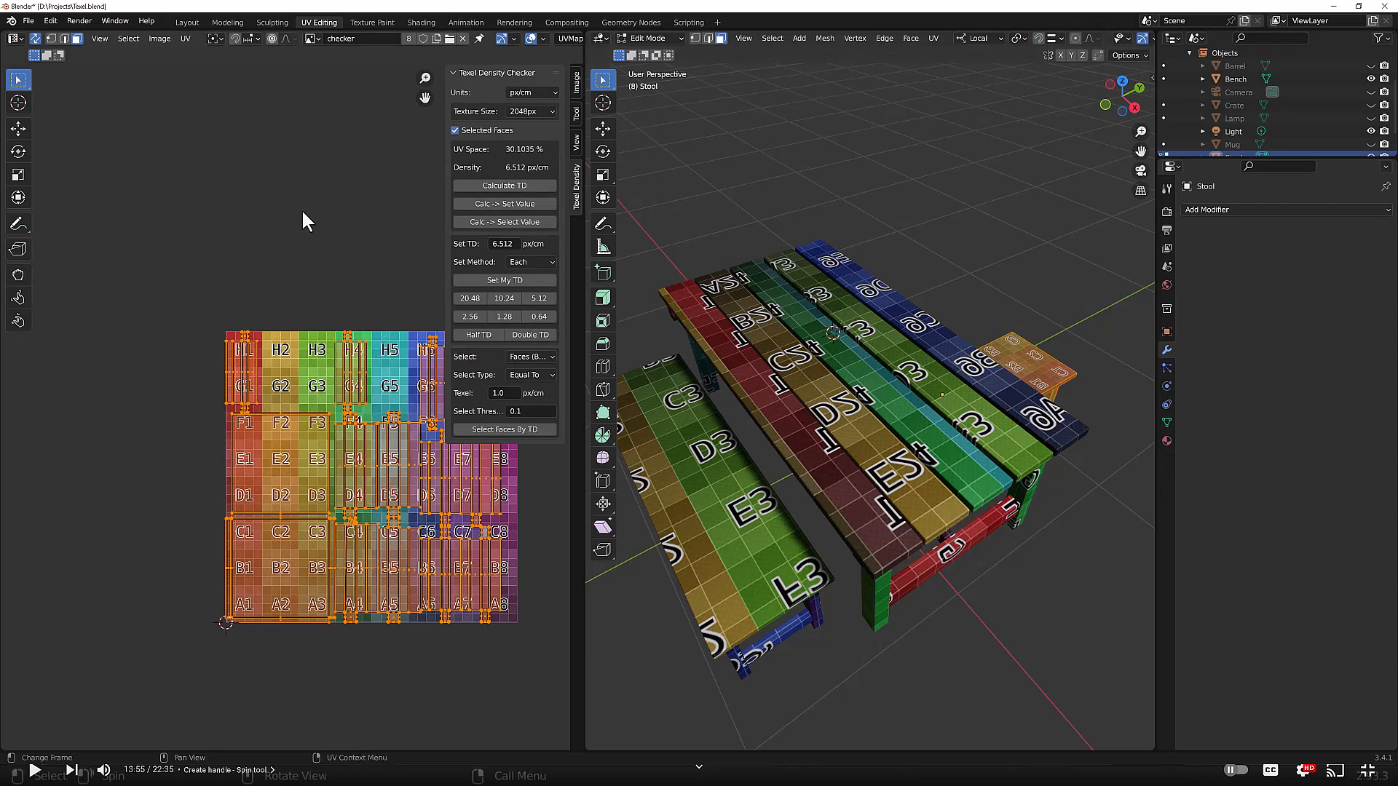
left_click(497, 281)
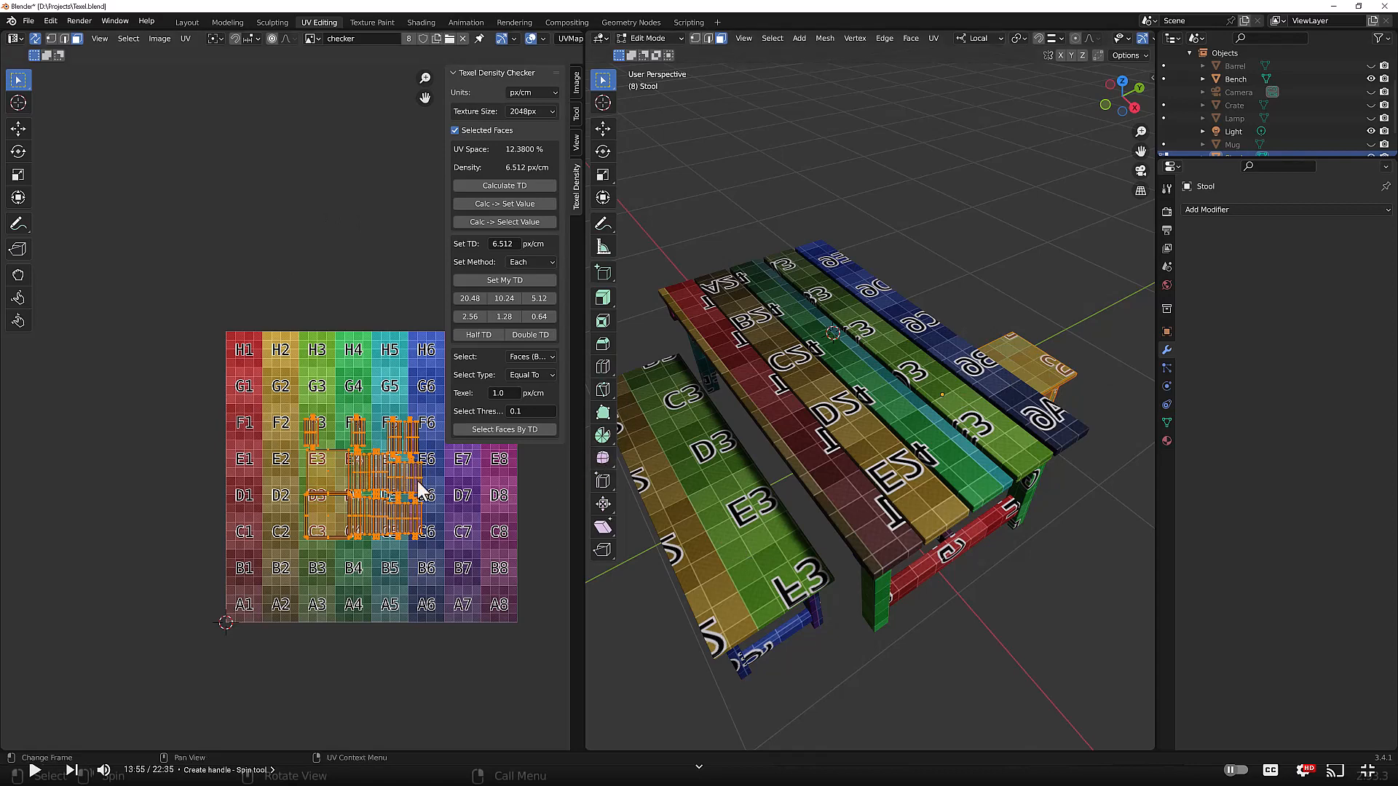
key("g")
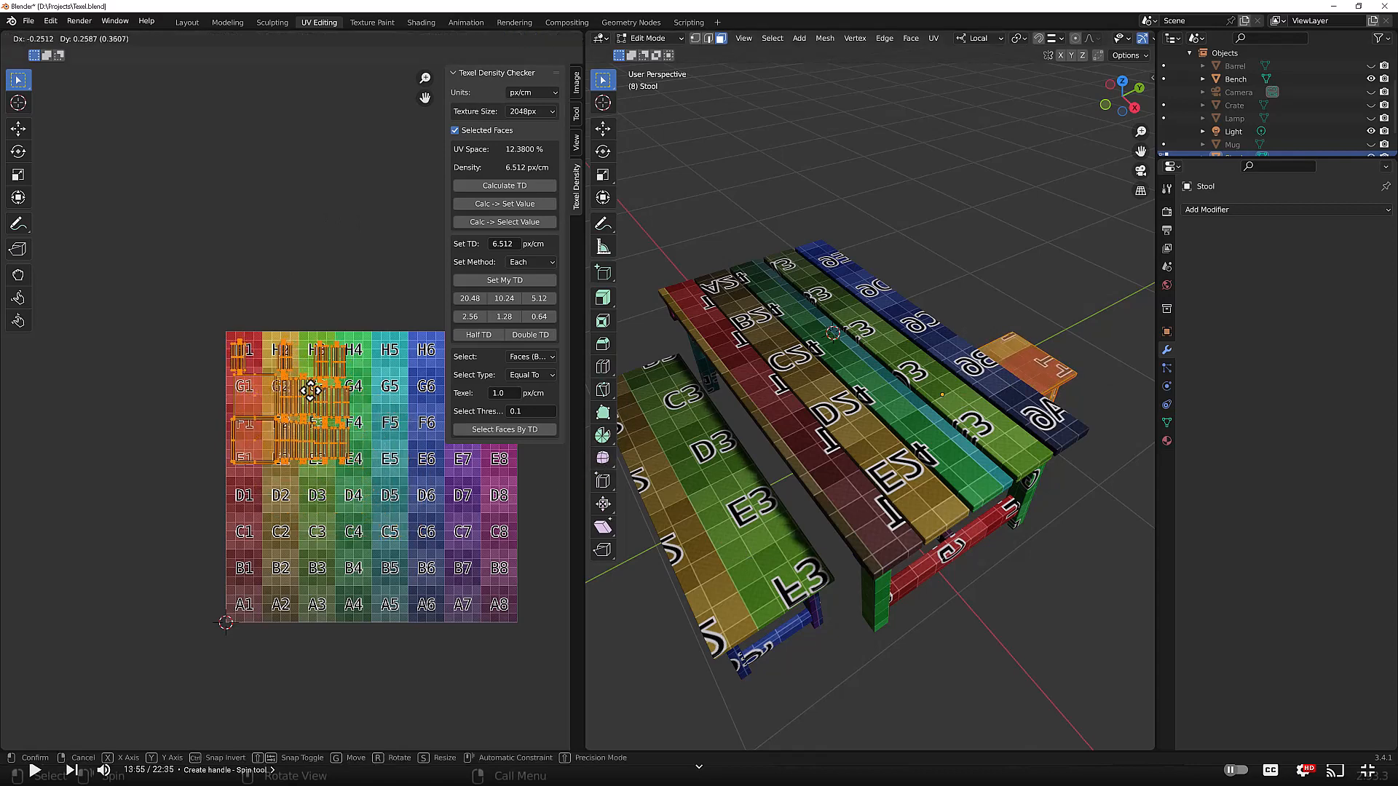
left_click(313, 393)
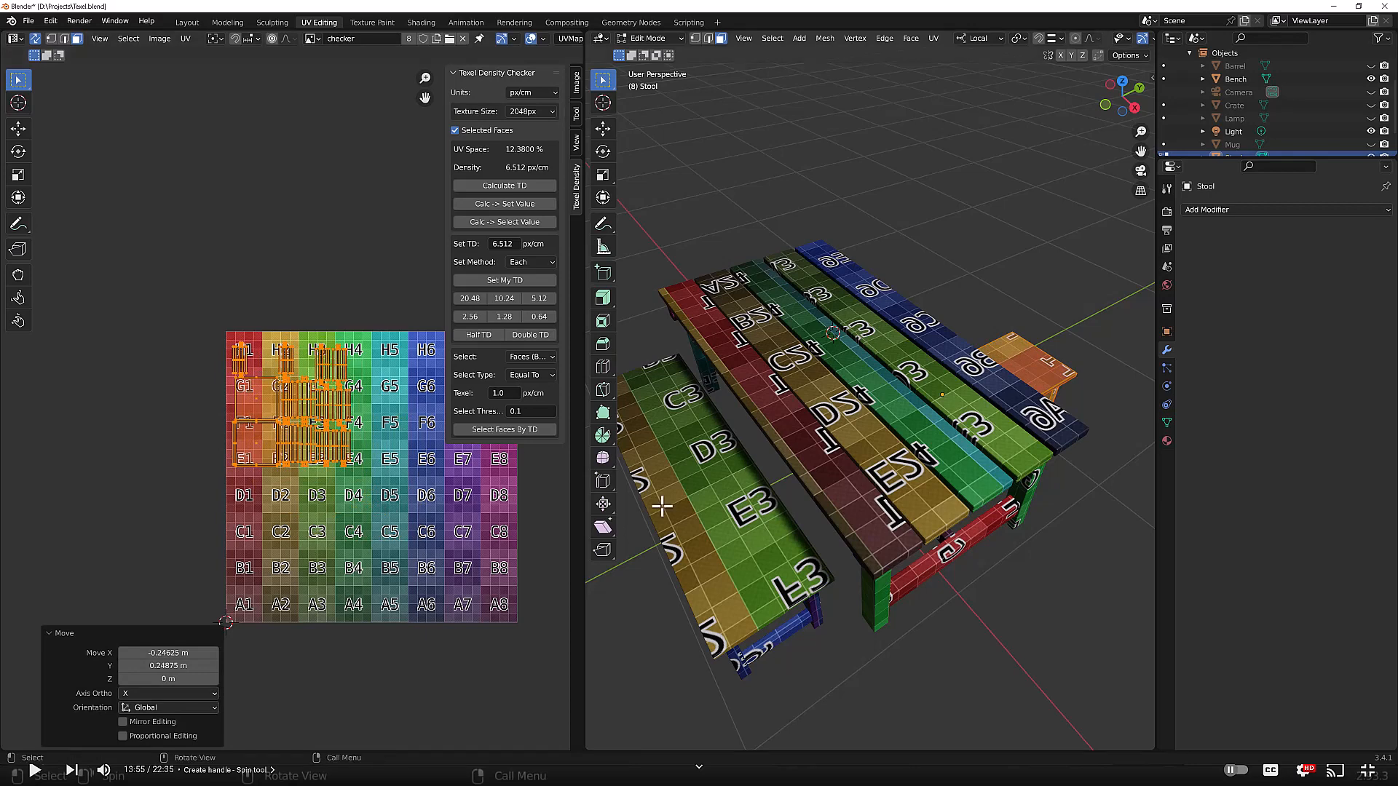
Step: Move the bench's UV islands down and to the right on the checker grid
key("Tab")
left_click(706, 511)
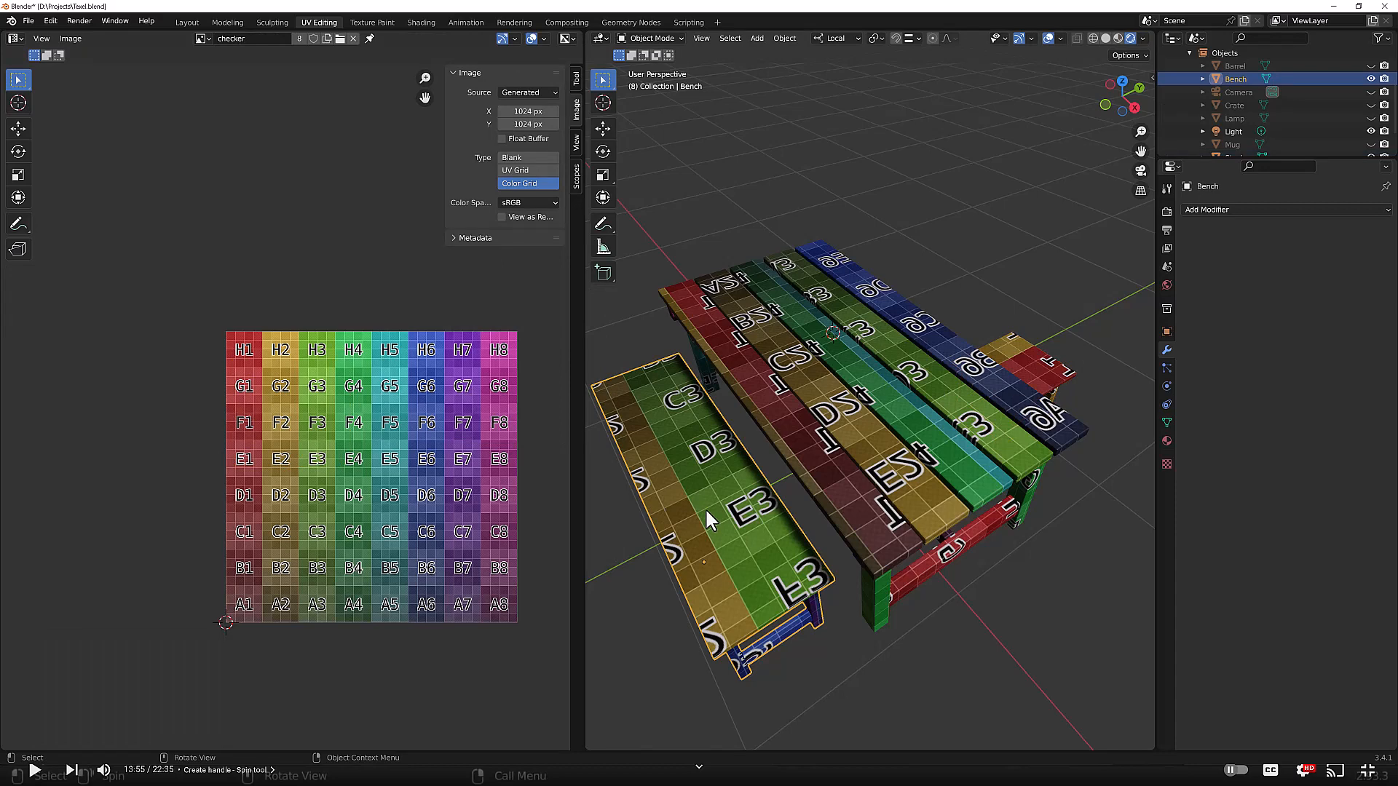
key("Tab")
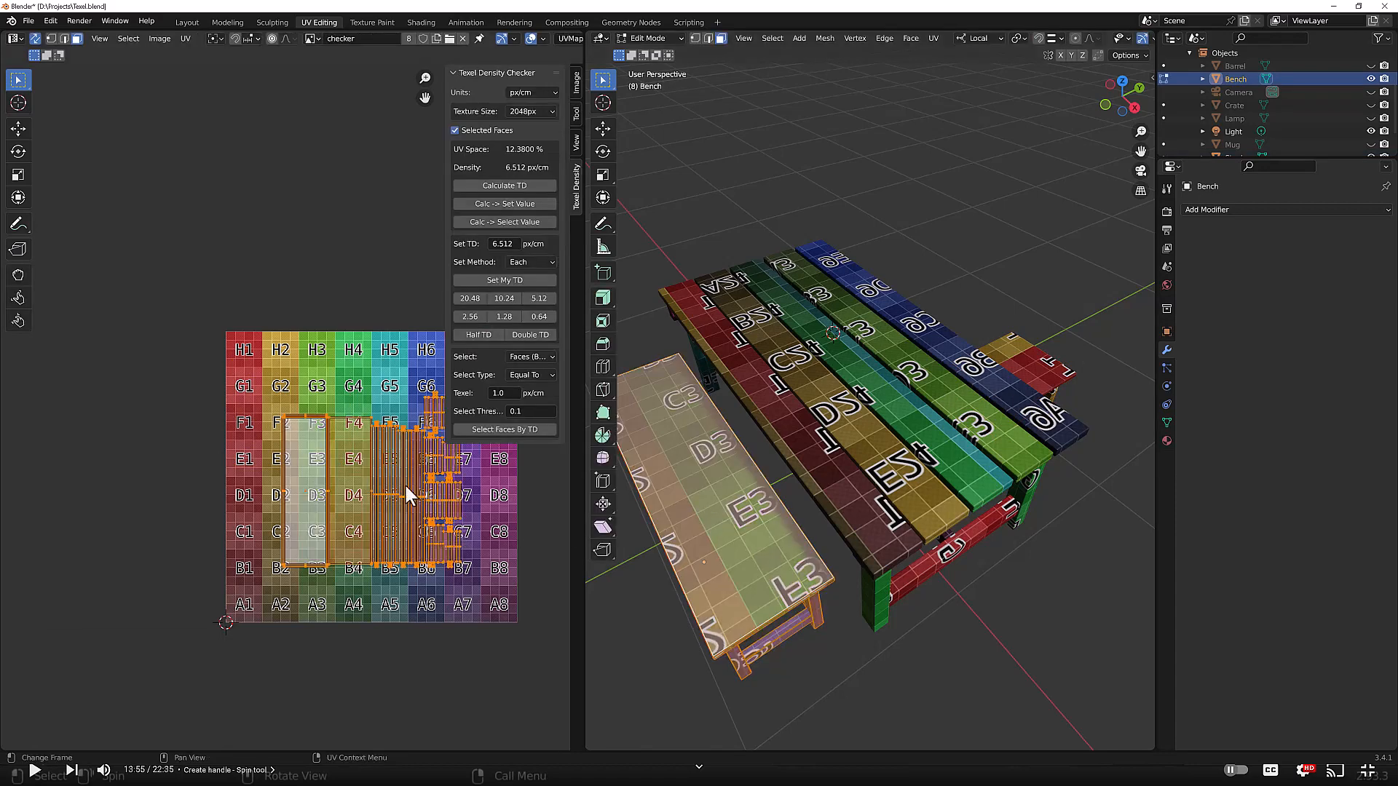
key("g")
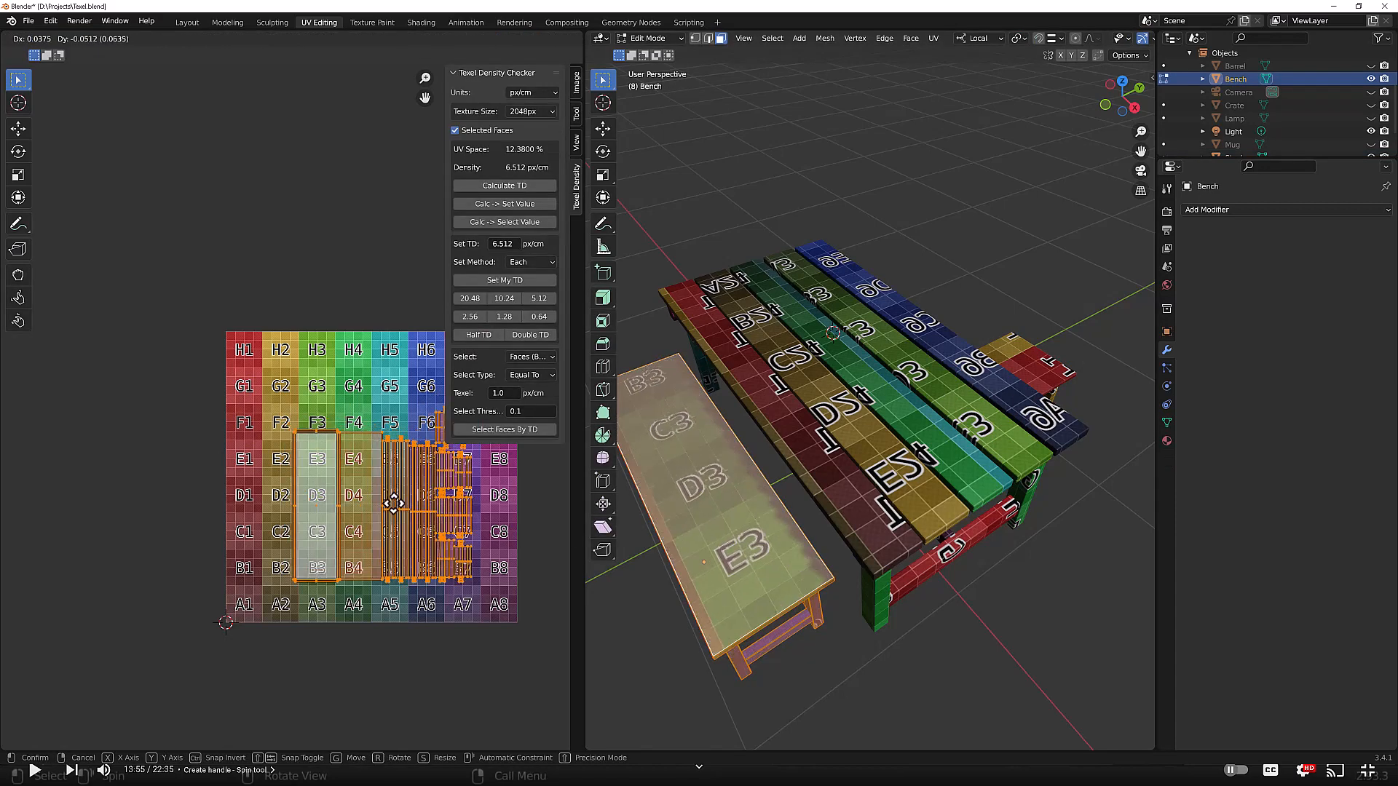
left_click(436, 542)
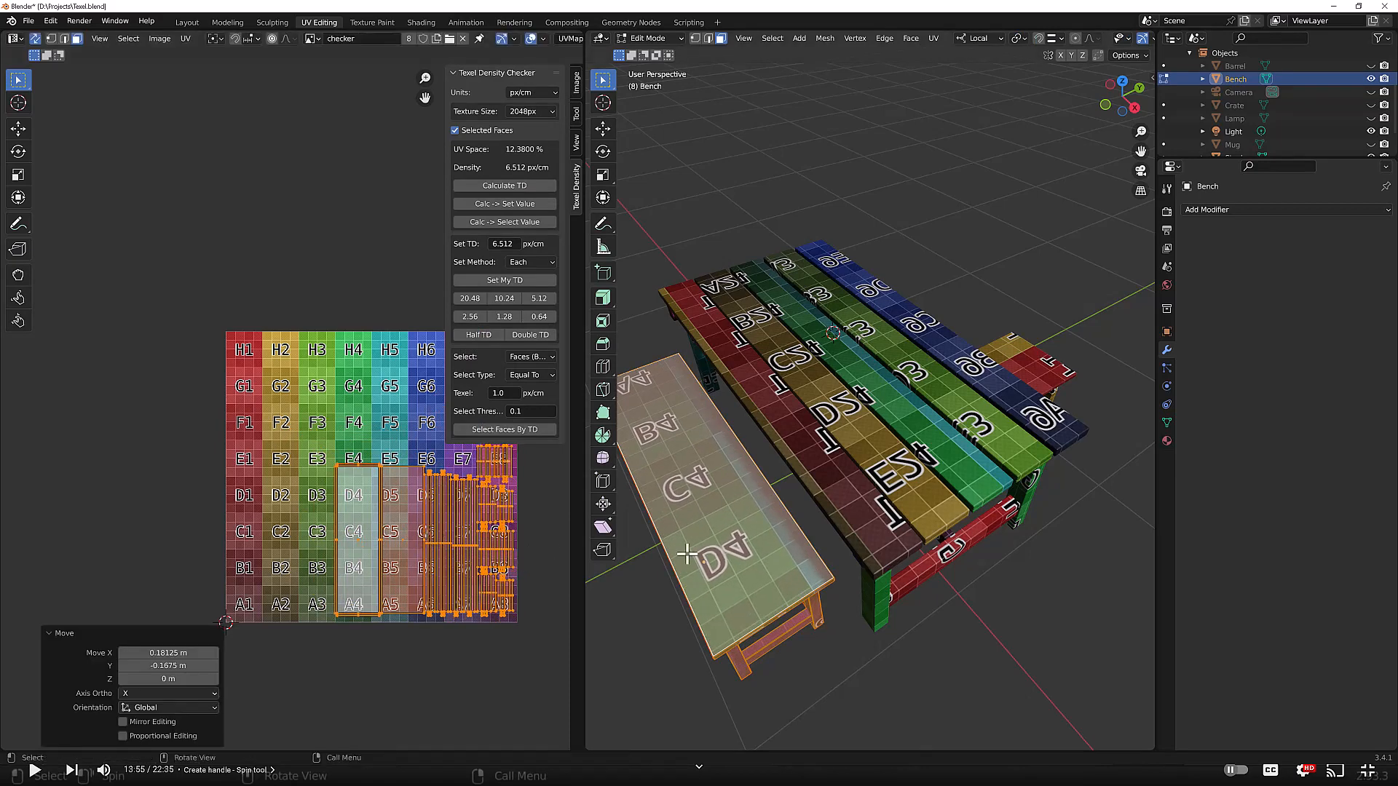
Step: Examine the stool and bench UV layouts together in the UV editor
key("Tab")
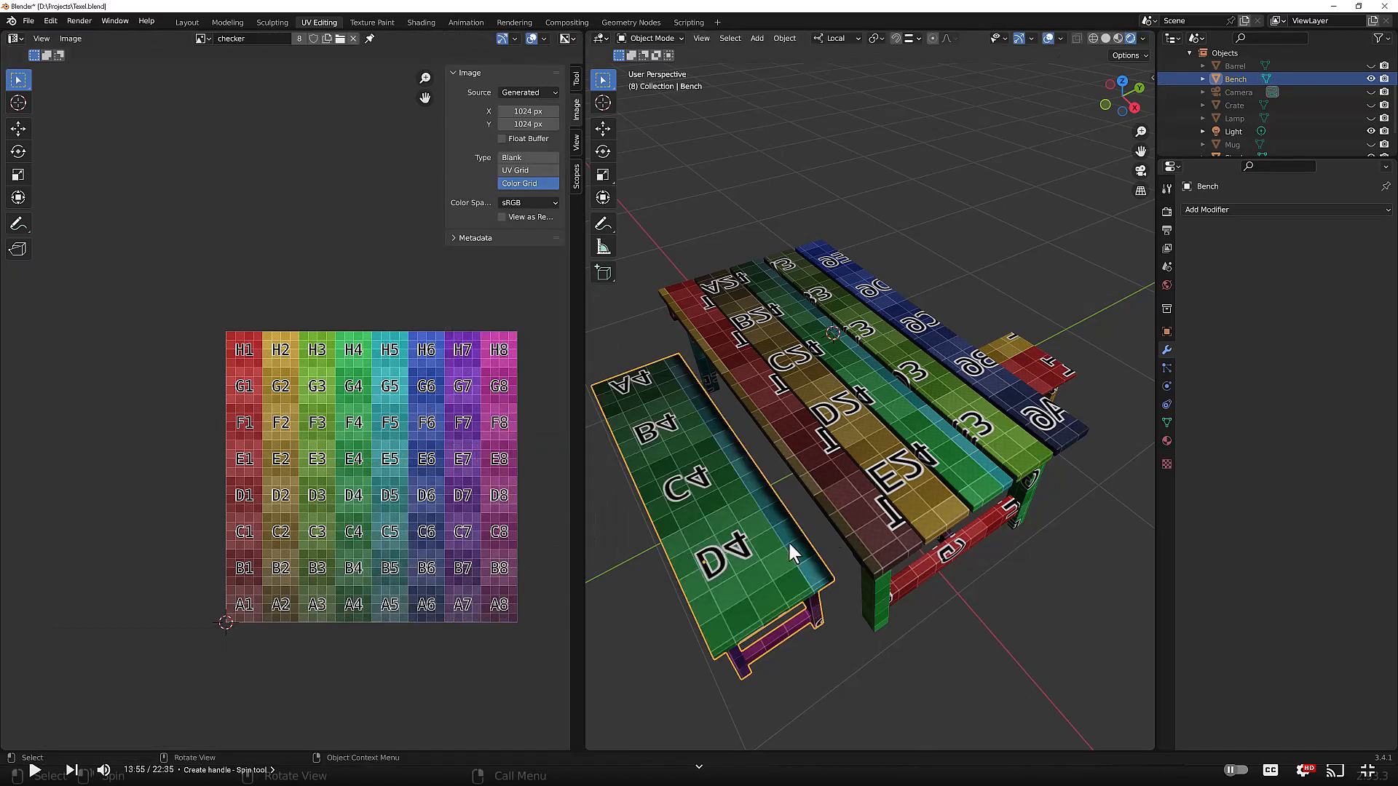
left_click(1039, 365, "shift")
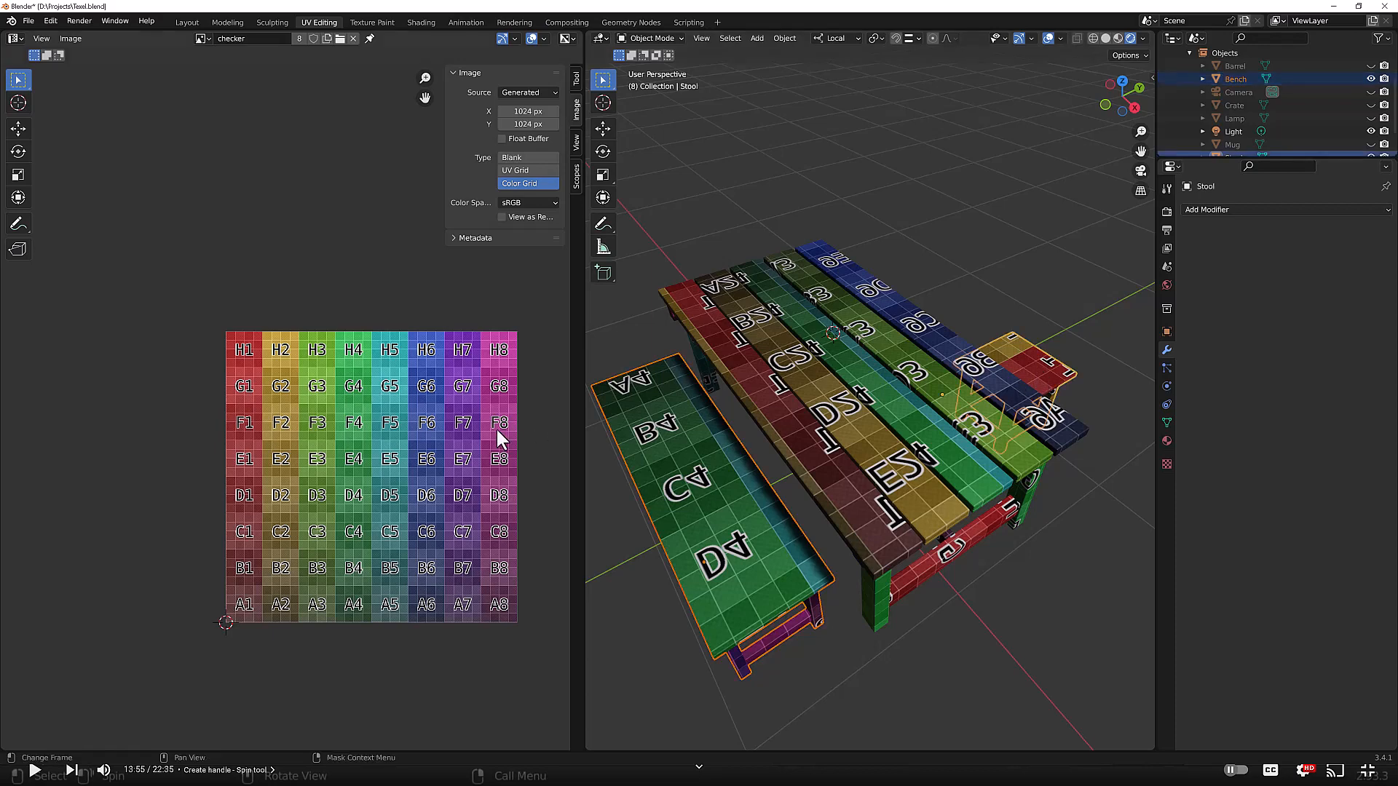
key("Tab")
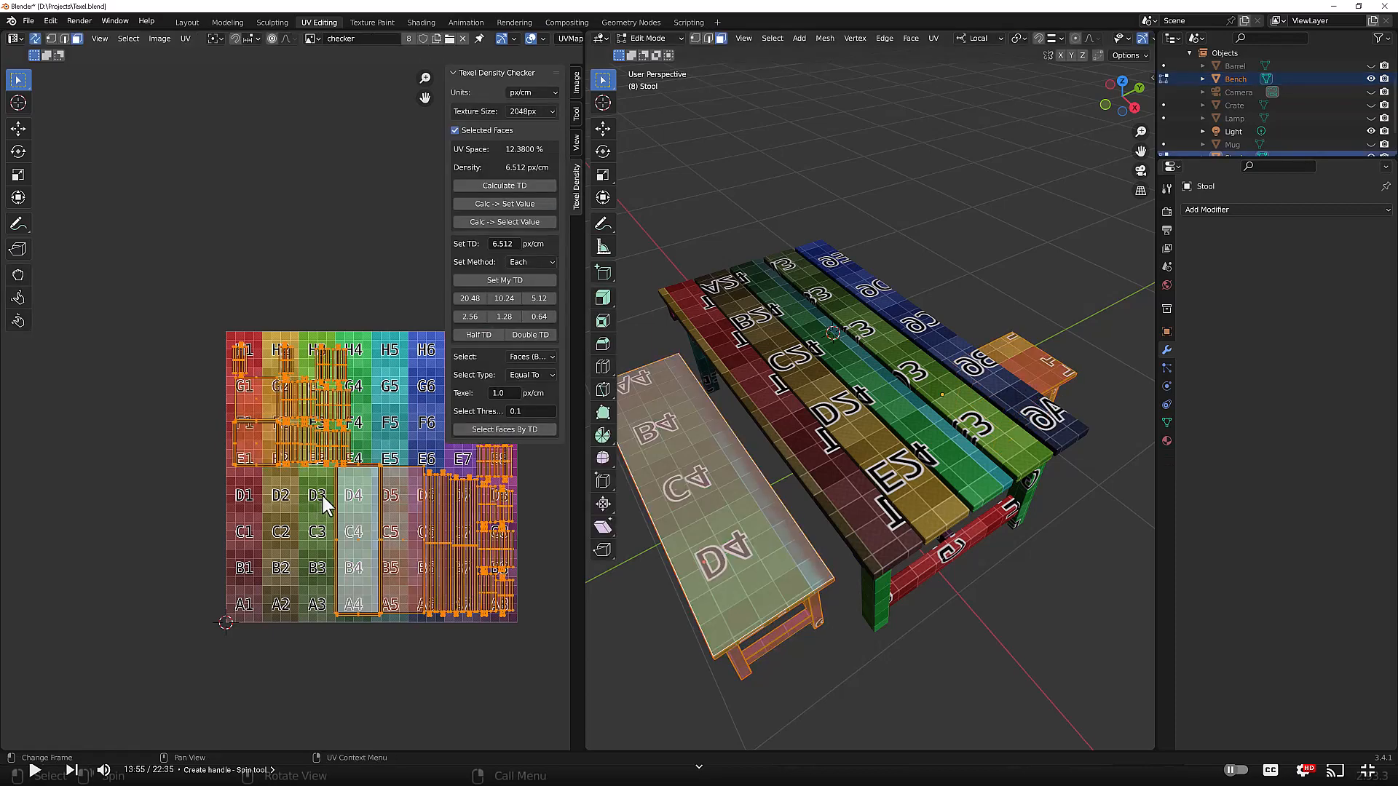
scroll(321, 492, "up", 3)
scroll(335, 503, "up", 2)
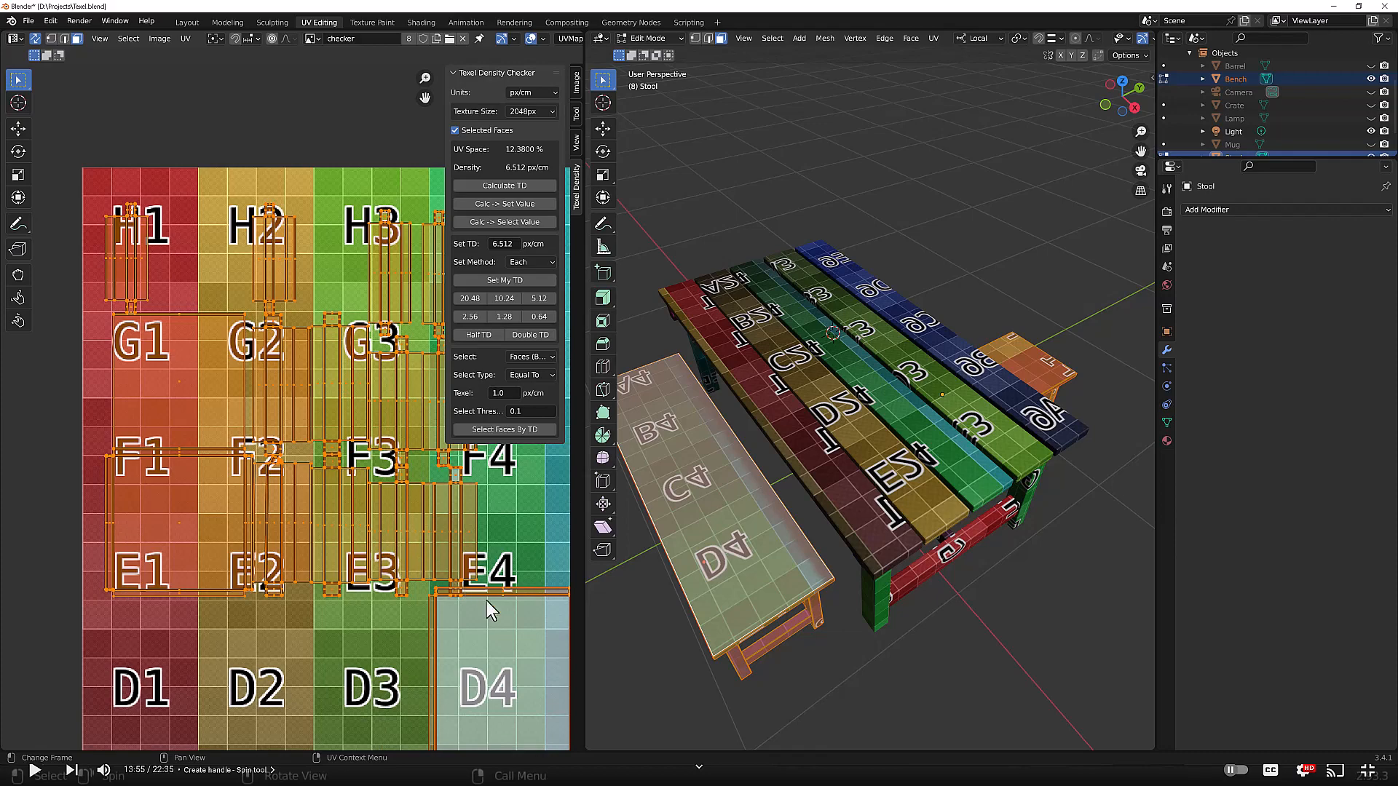
scroll(488, 582, "down", 5)
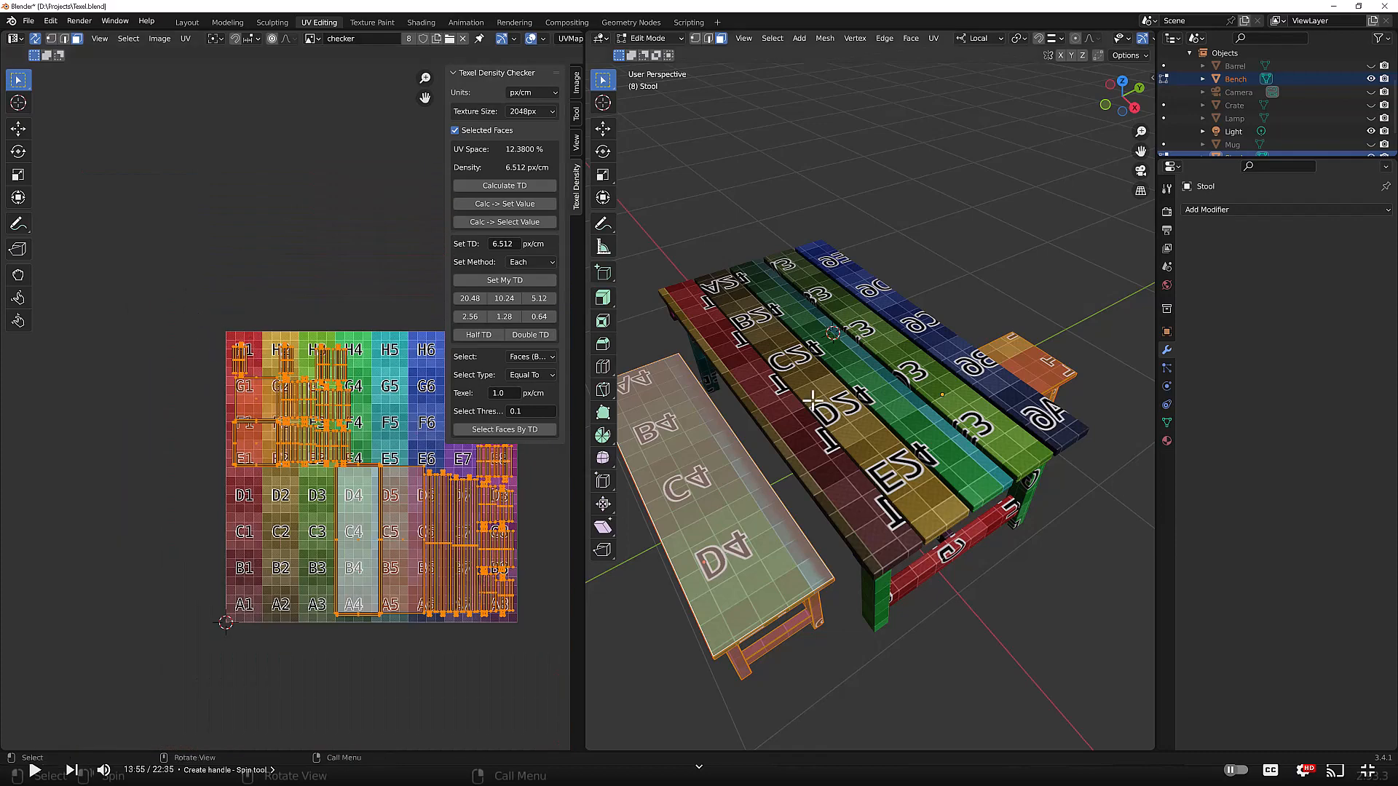
left_click(1032, 361)
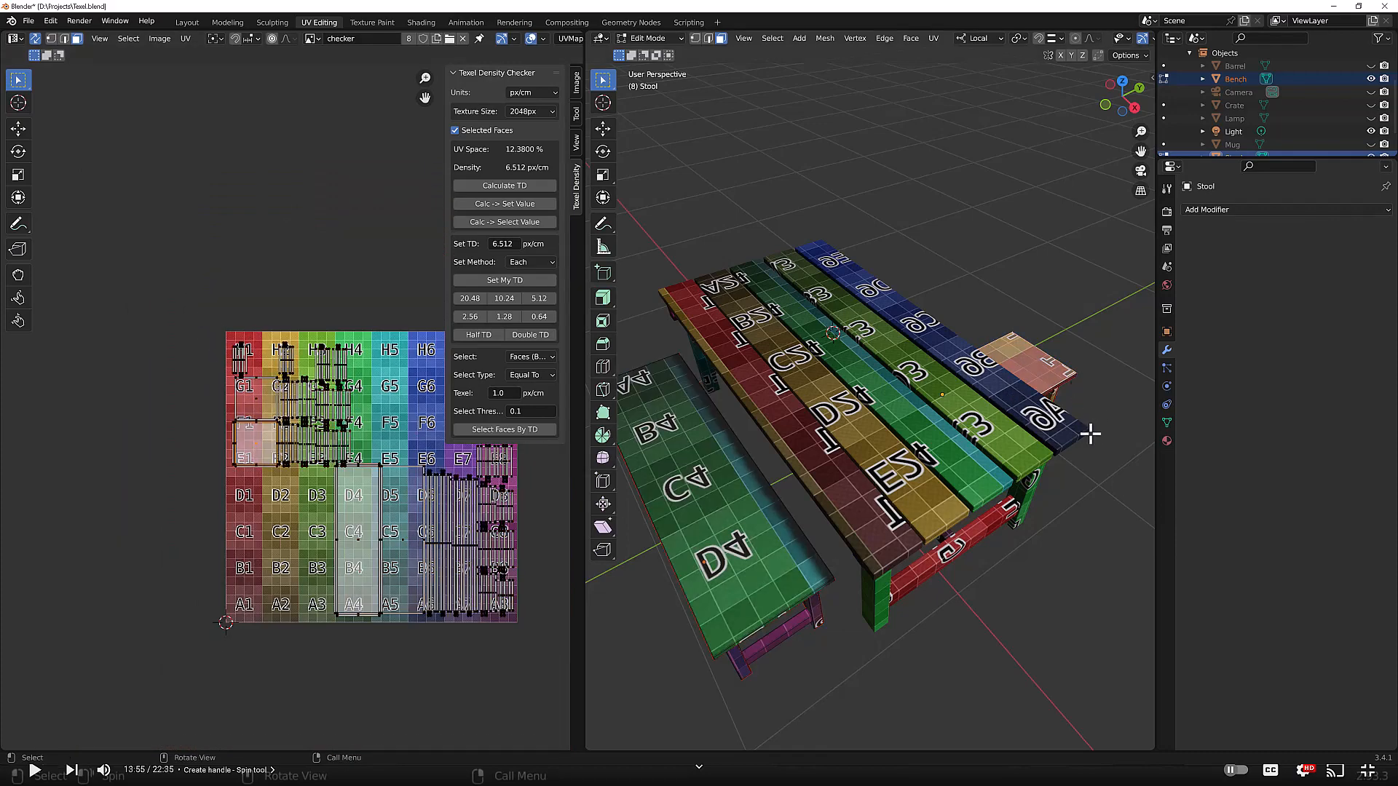
Step: Select the stool and nudge its UV islands slightly upward on the checker grid
middle_click_drag(1092, 430, 960, 342)
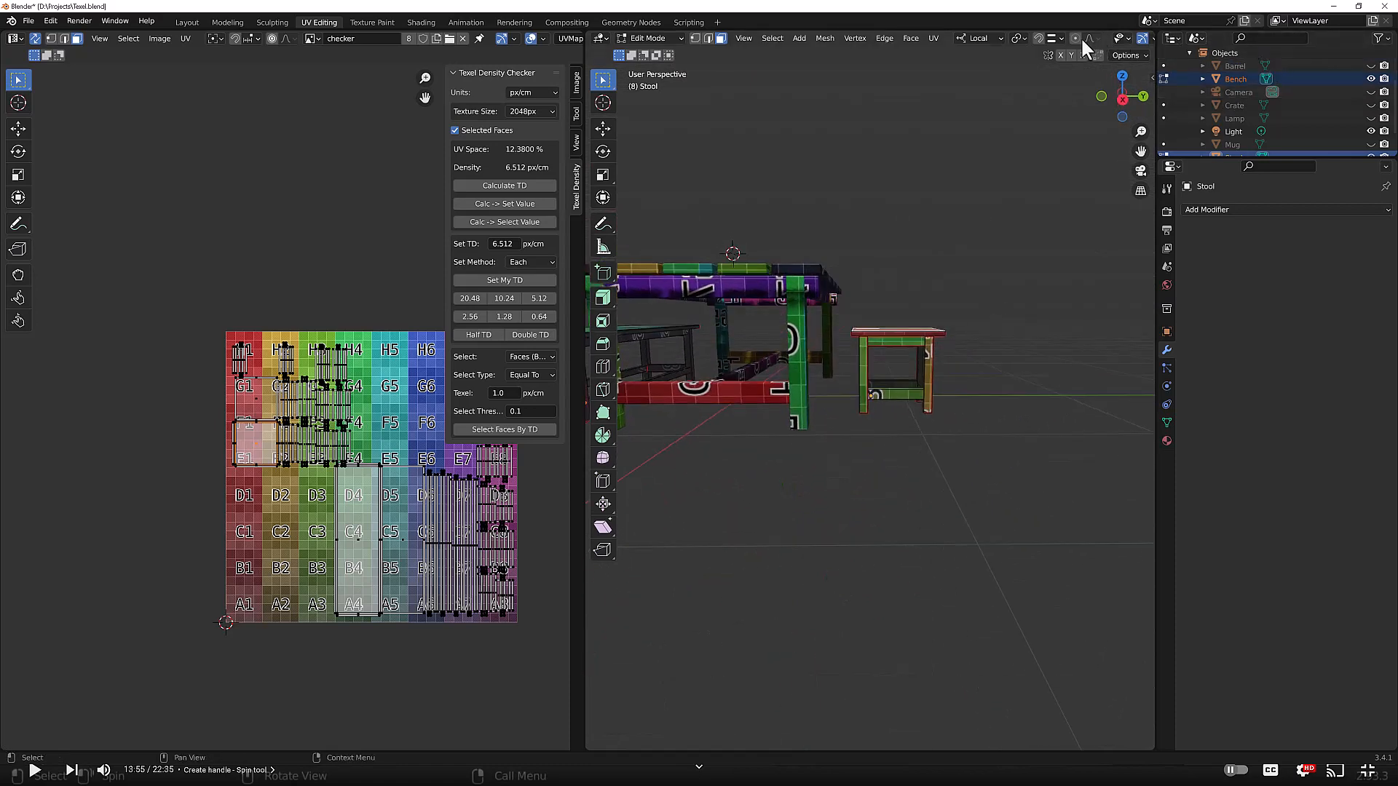
left_click(839, 317)
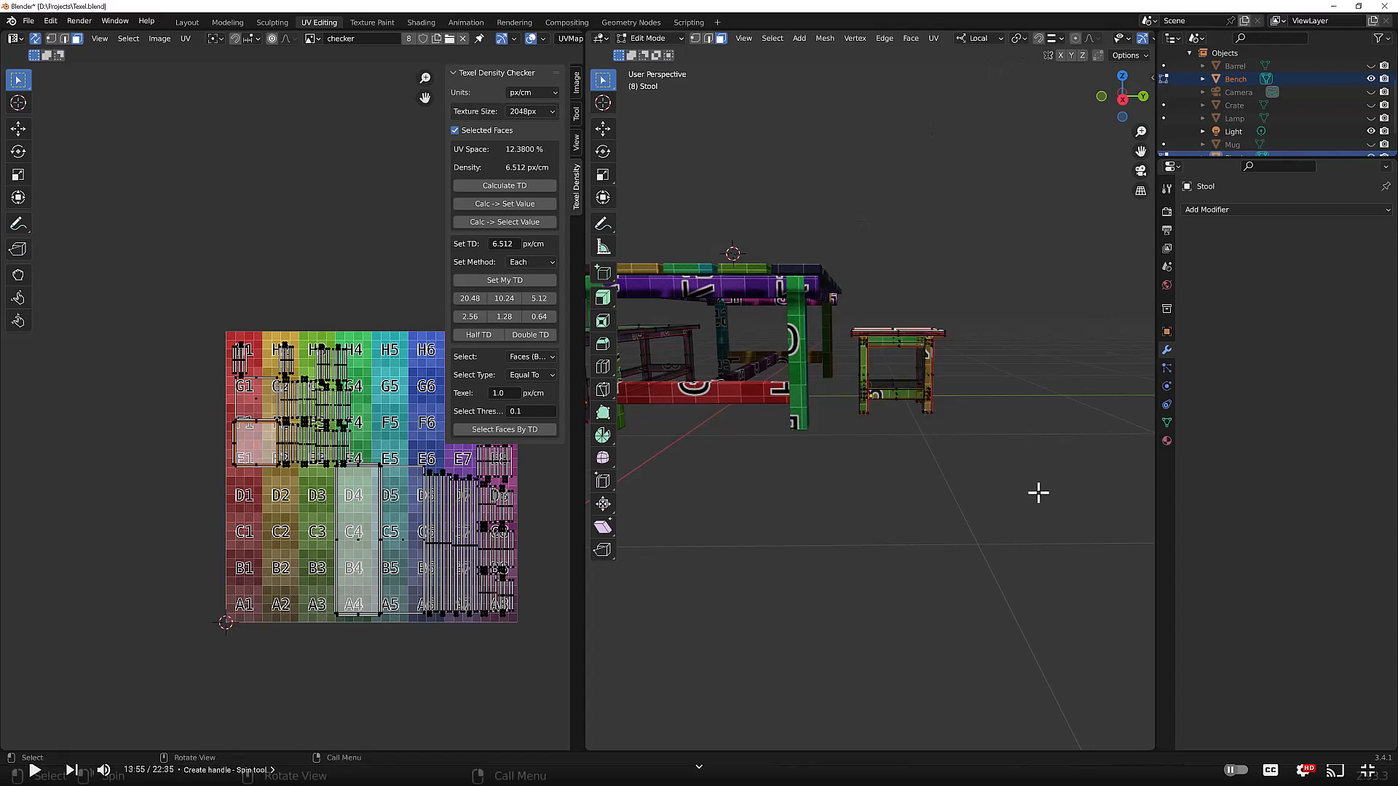
left_click_drag(1032, 491, 842, 312)
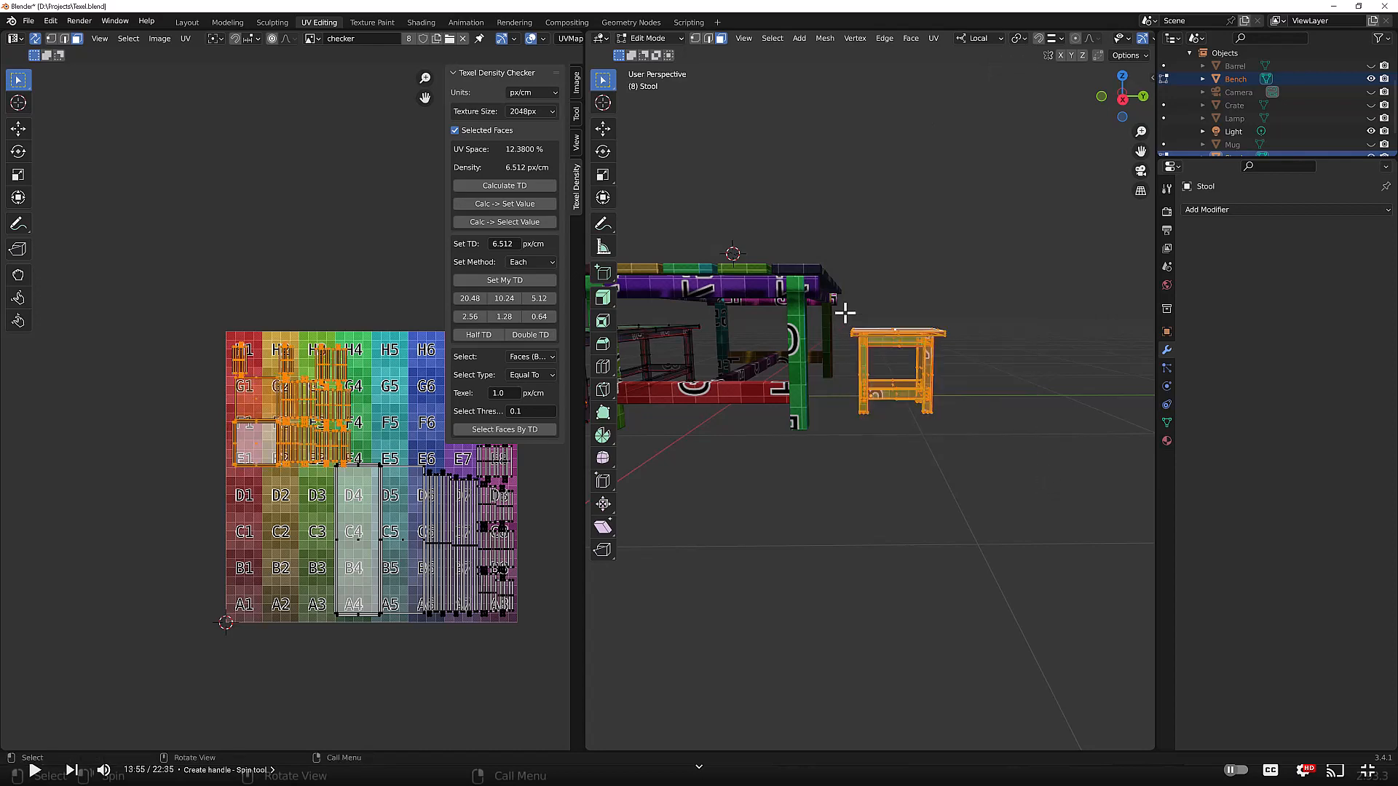
middle_click_drag(937, 379, 972, 409)
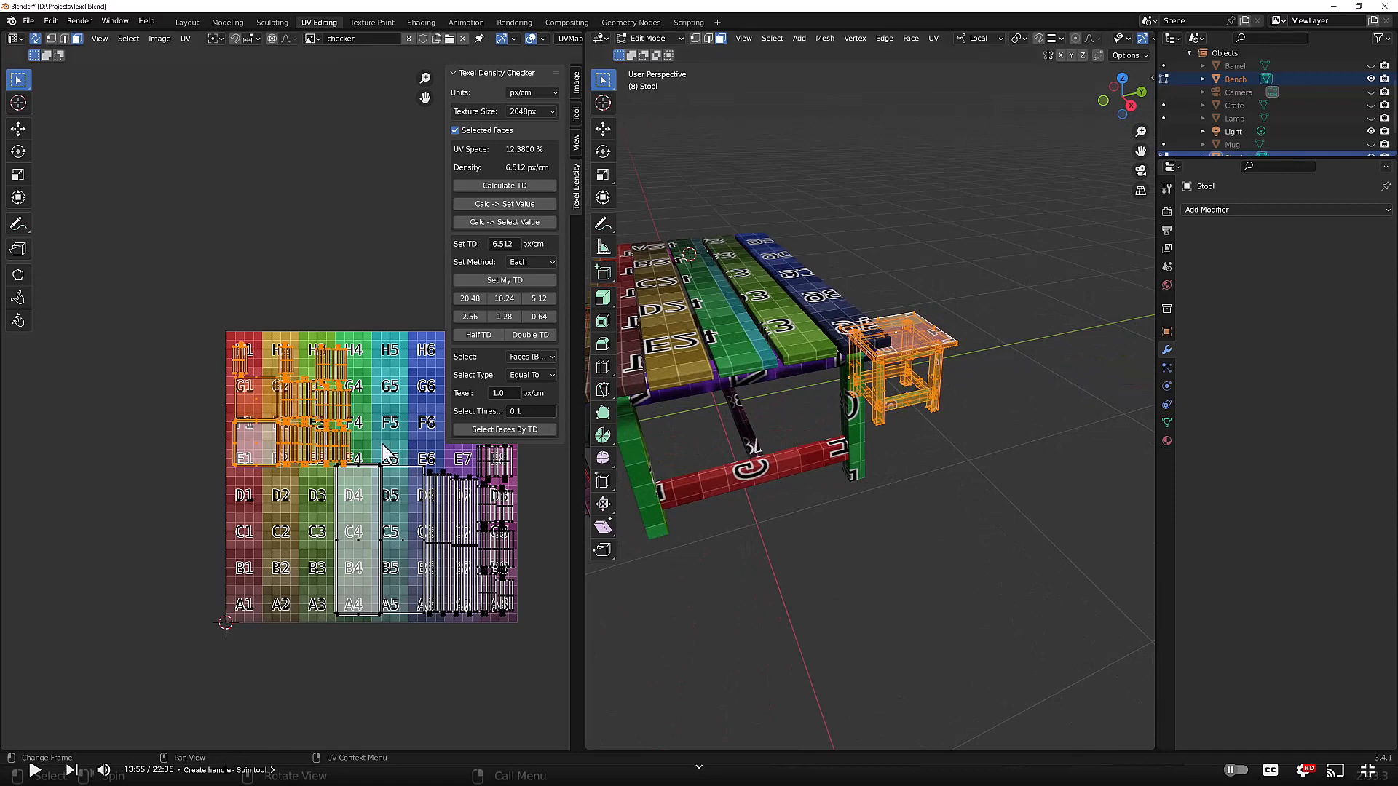
scroll(347, 444, "up", 3)
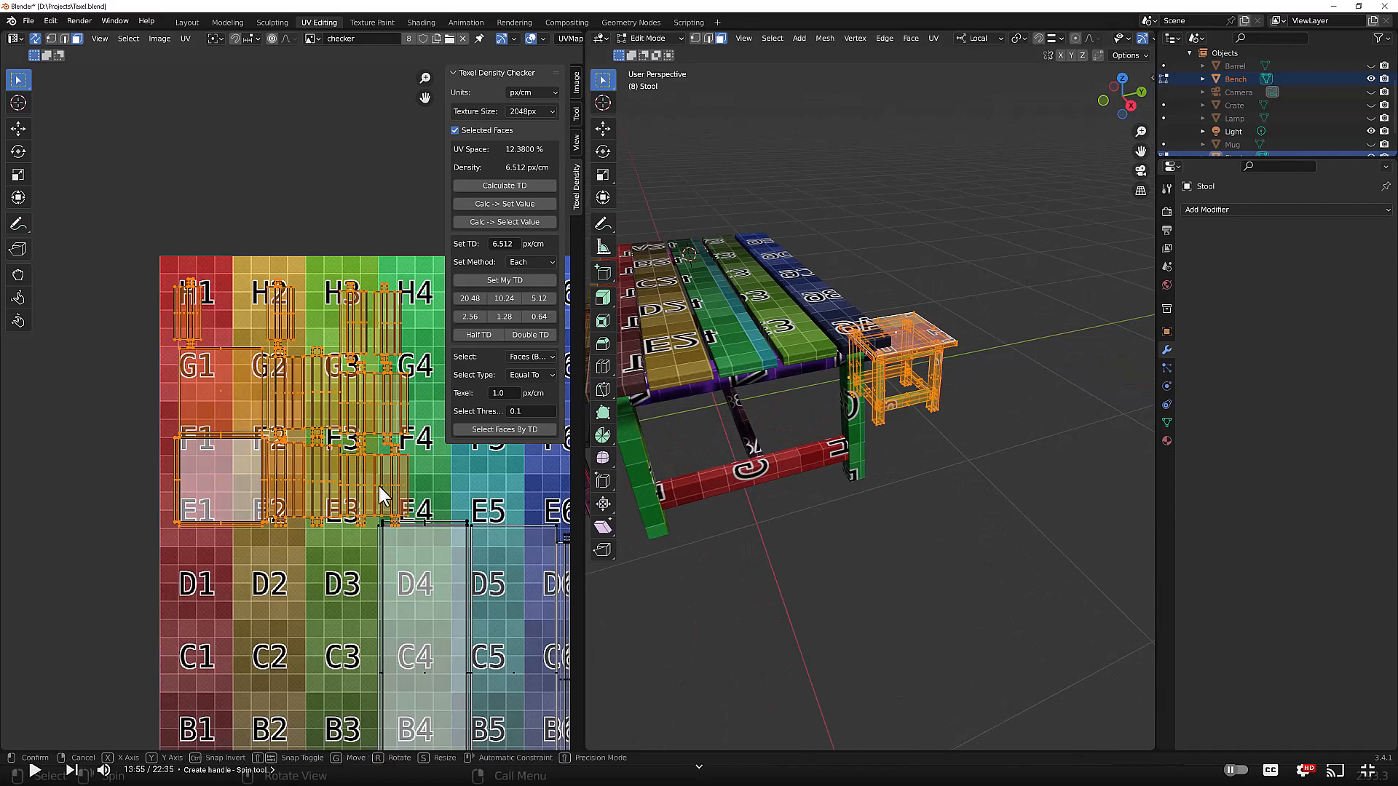
key("g")
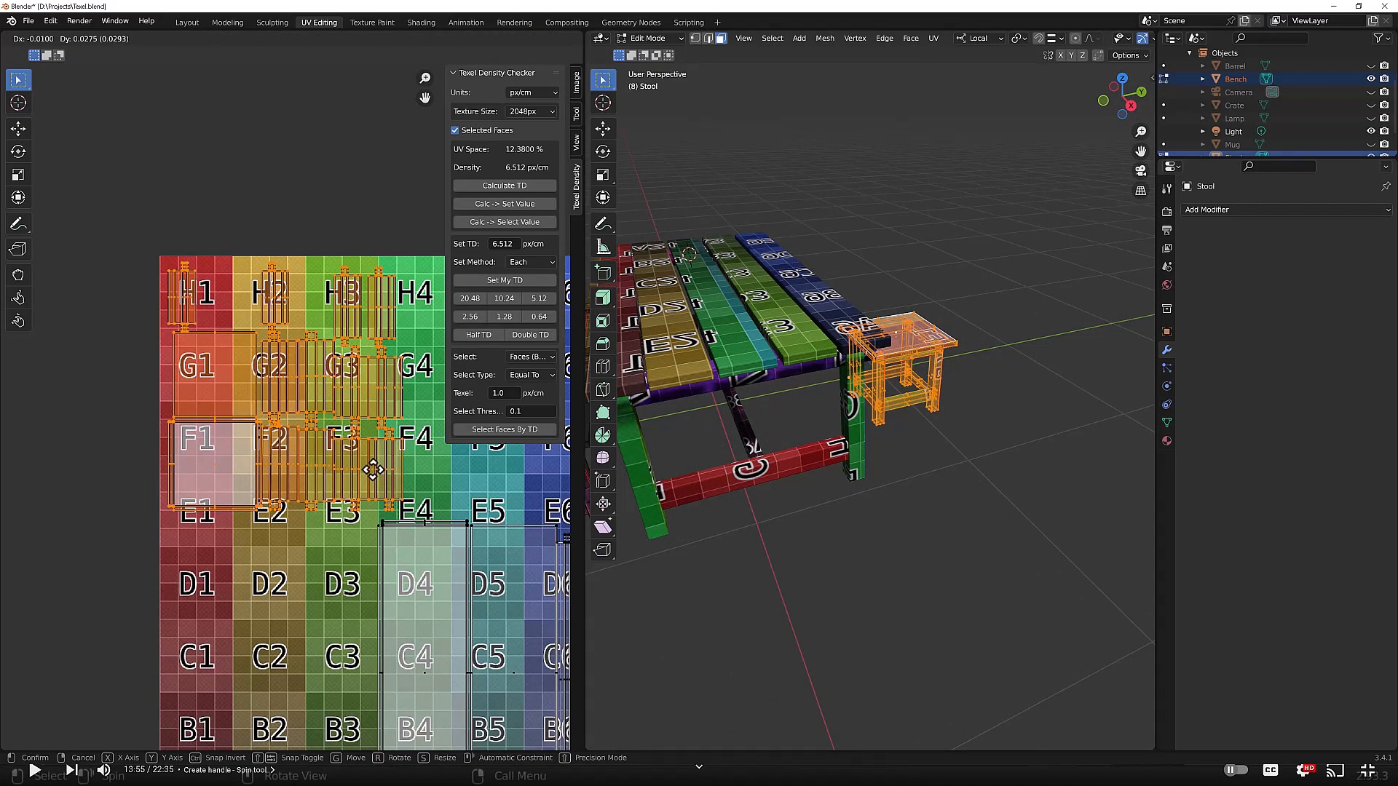
left_click(393, 464)
scroll(394, 466, "down", 4)
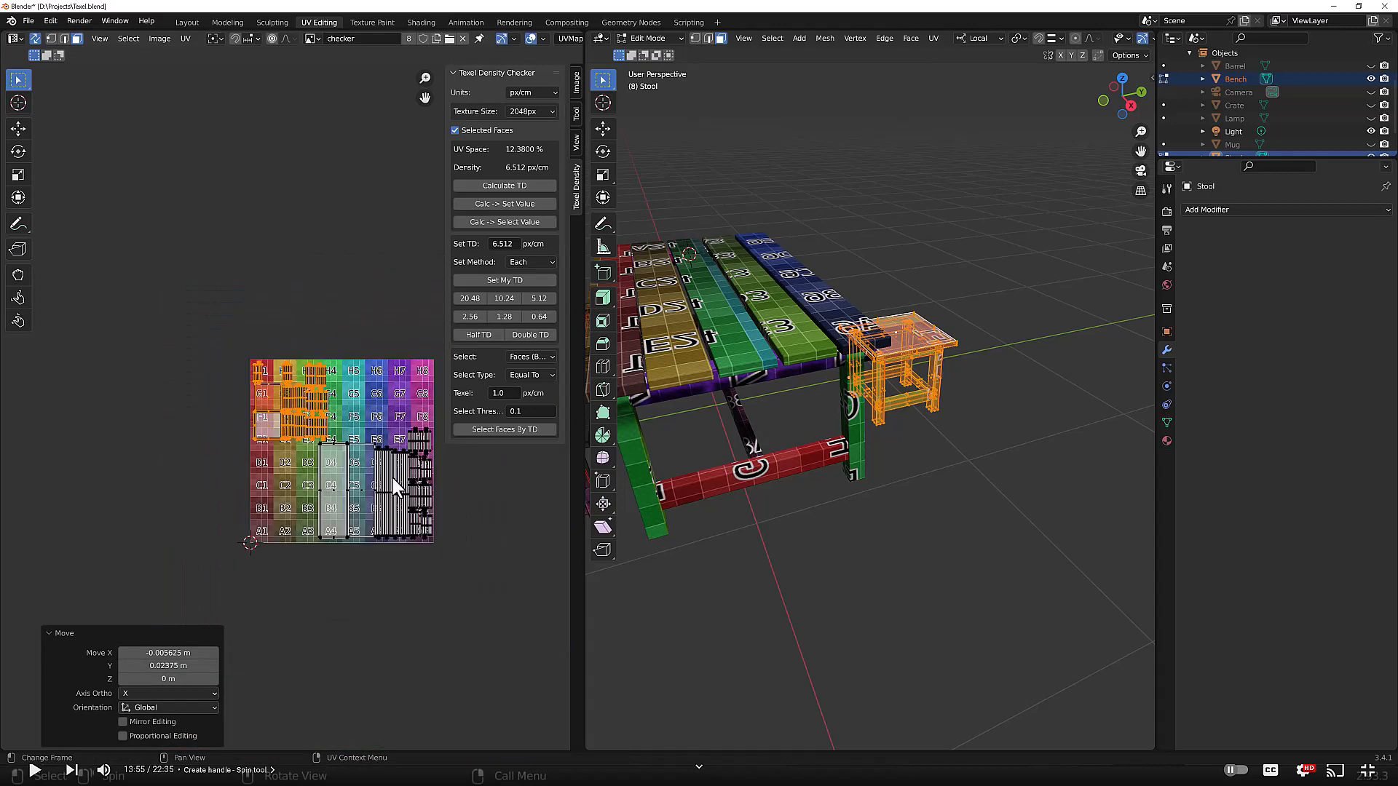
left_click(399, 580)
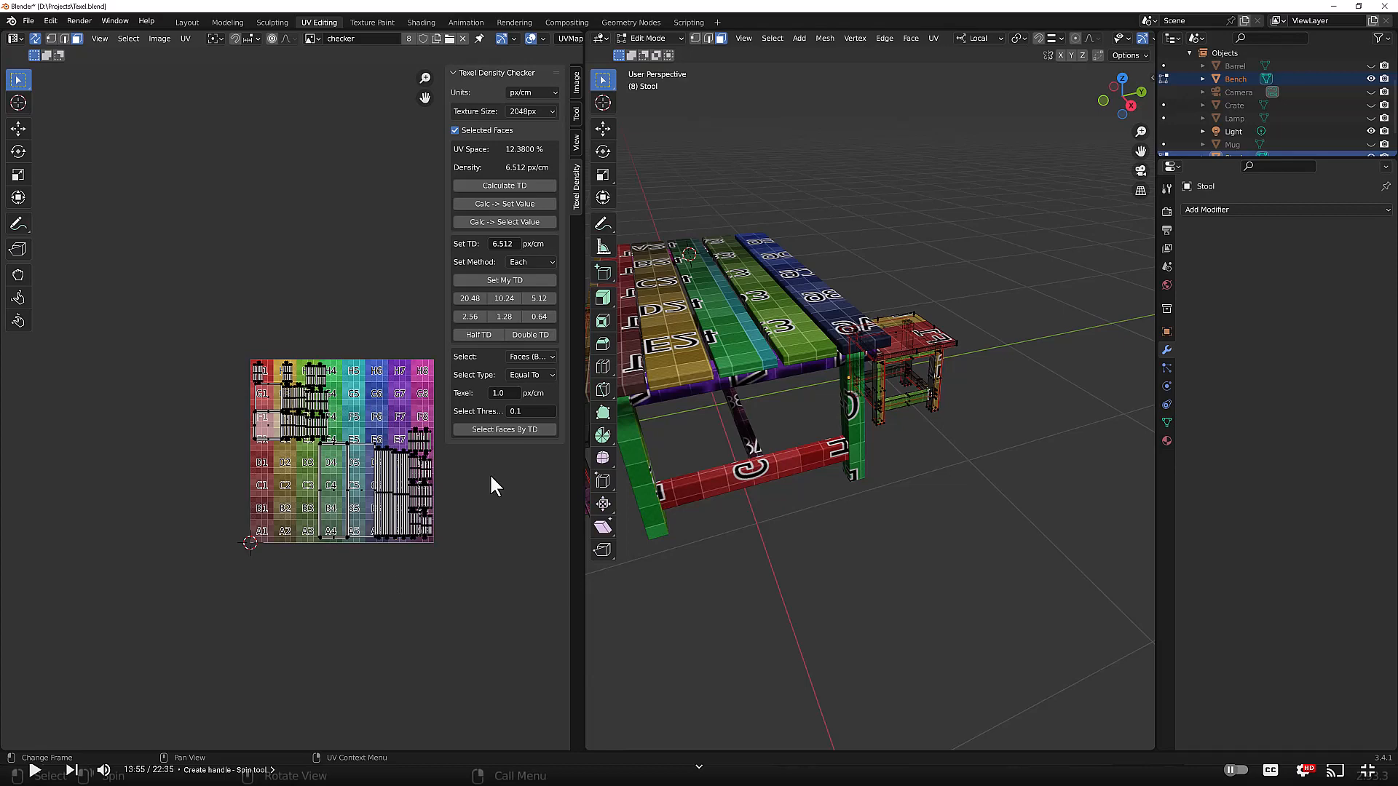
Step: Return to Object Mode and reveal all hidden objects in the scene
scroll(792, 509, "down", 2)
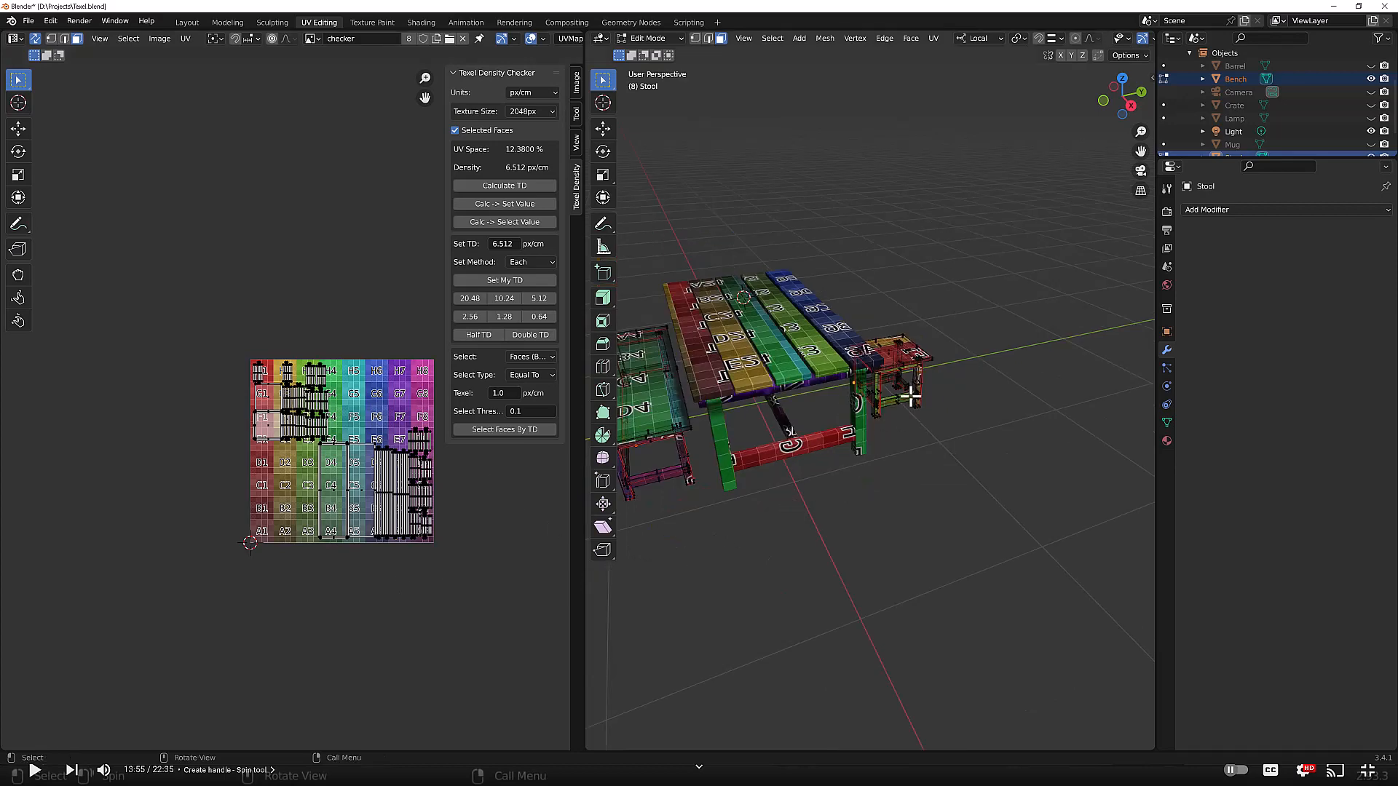
key("Tab")
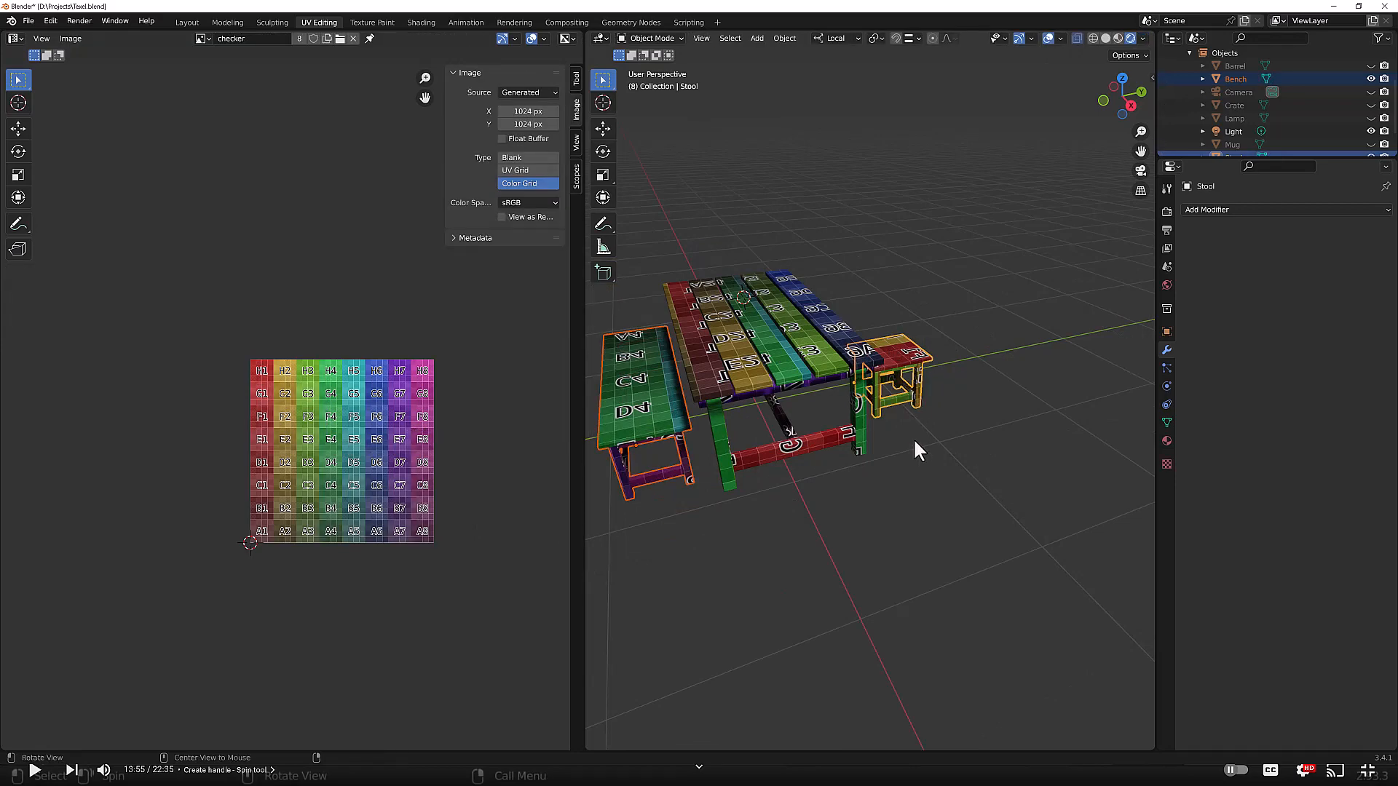
key("alt+z")
left_click(896, 473)
middle_click_drag(896, 466, 985, 439)
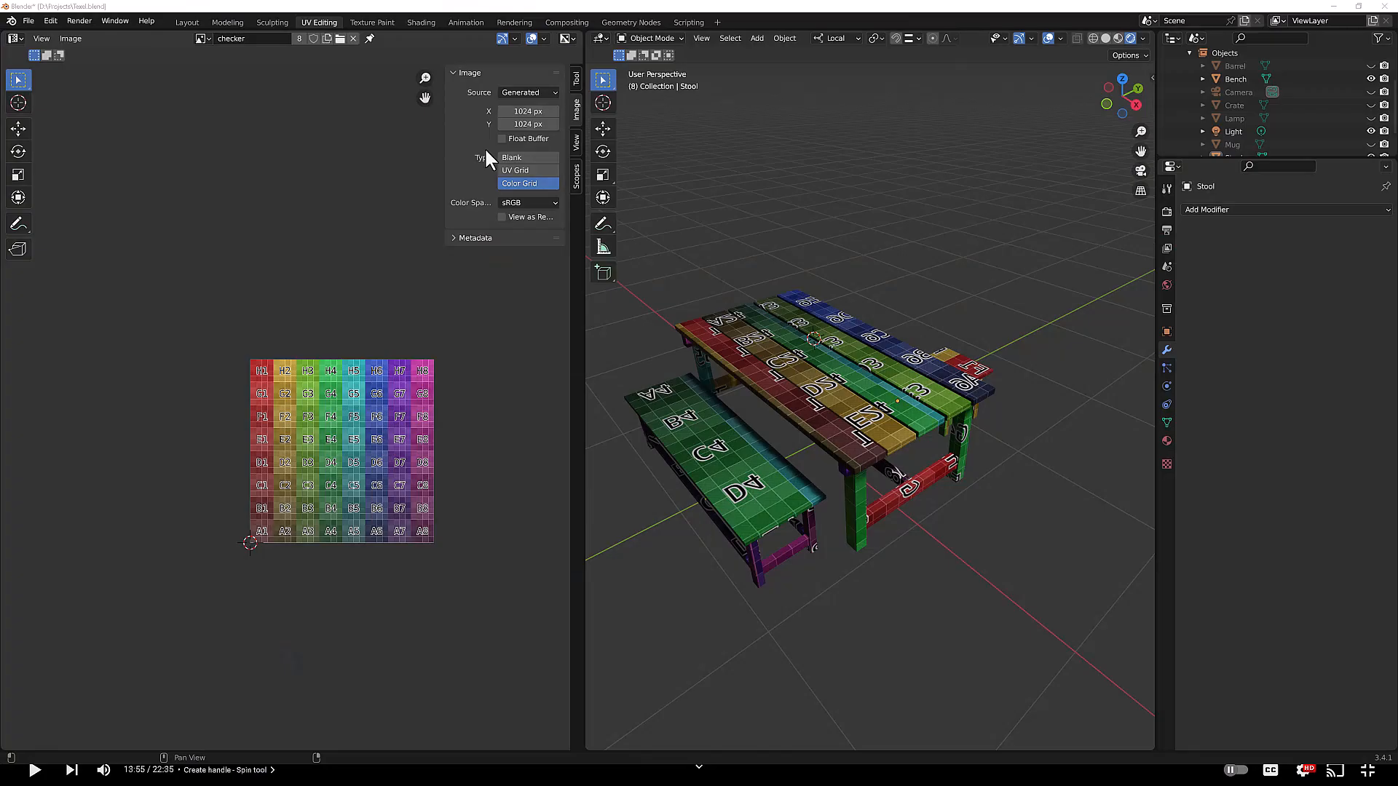
middle_click_drag(811, 391, 806, 409)
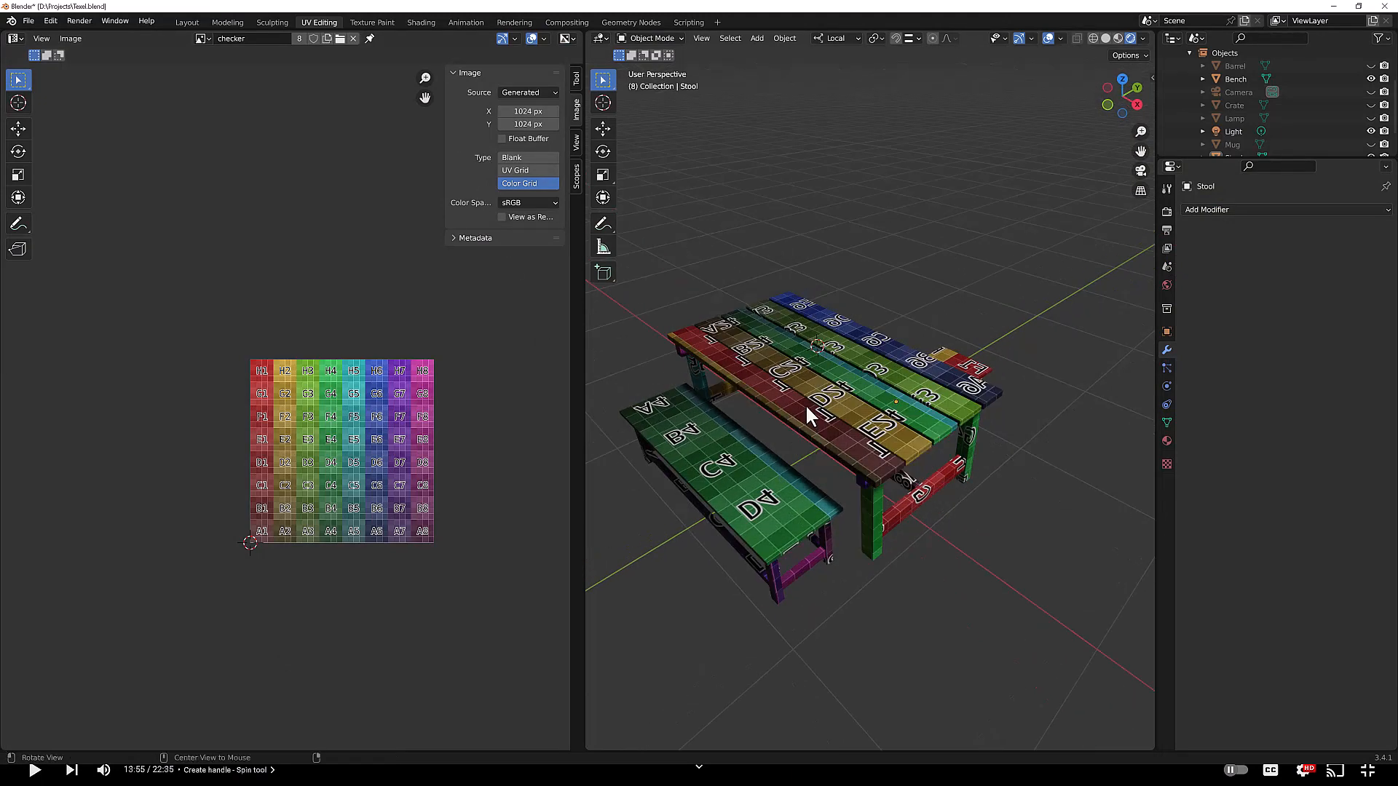
key("alt+h")
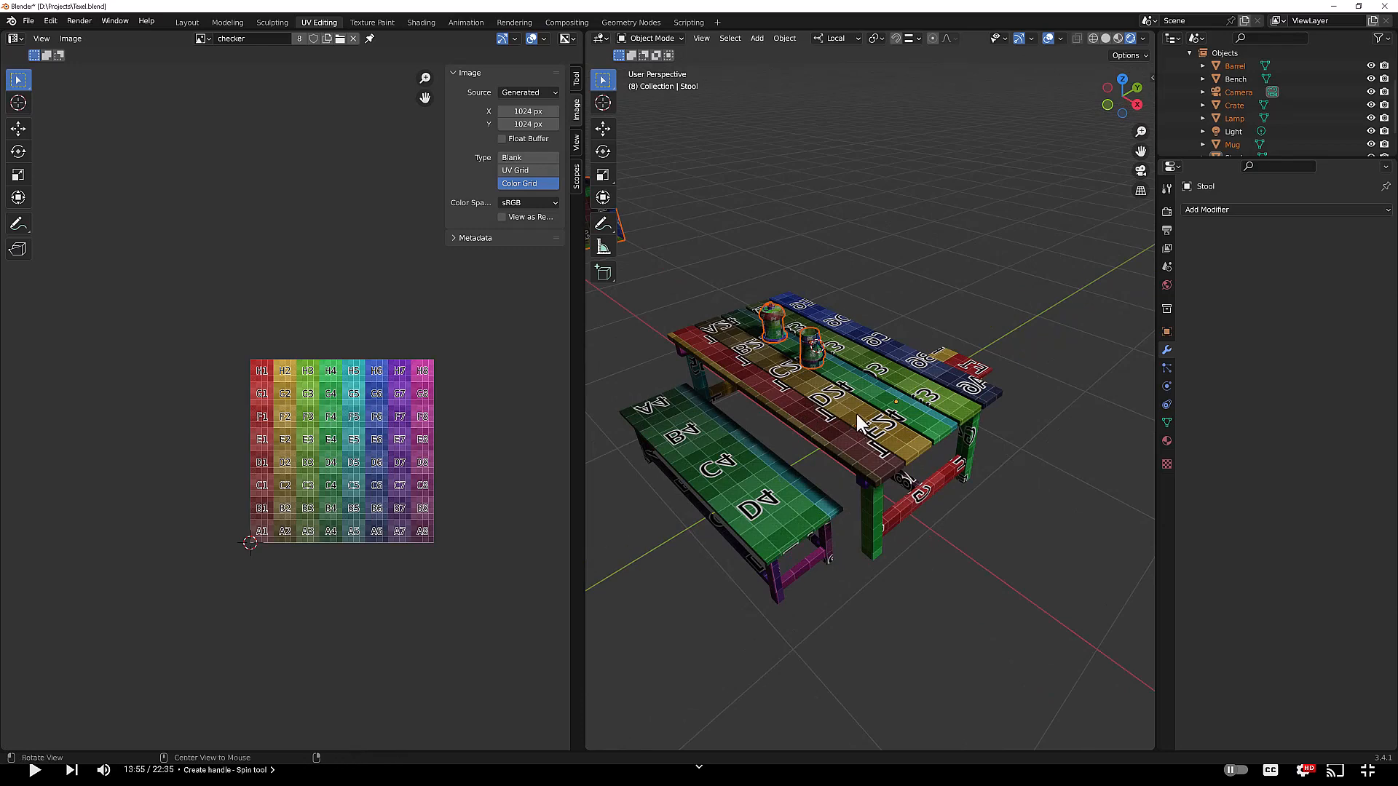
Step: Select the mug, enter Edit Mode, select all its faces and apply Set My TD
left_click_drag(856, 413, 850, 386, "alt")
scroll(794, 374, "up", 8)
scroll(795, 375, "down", 6)
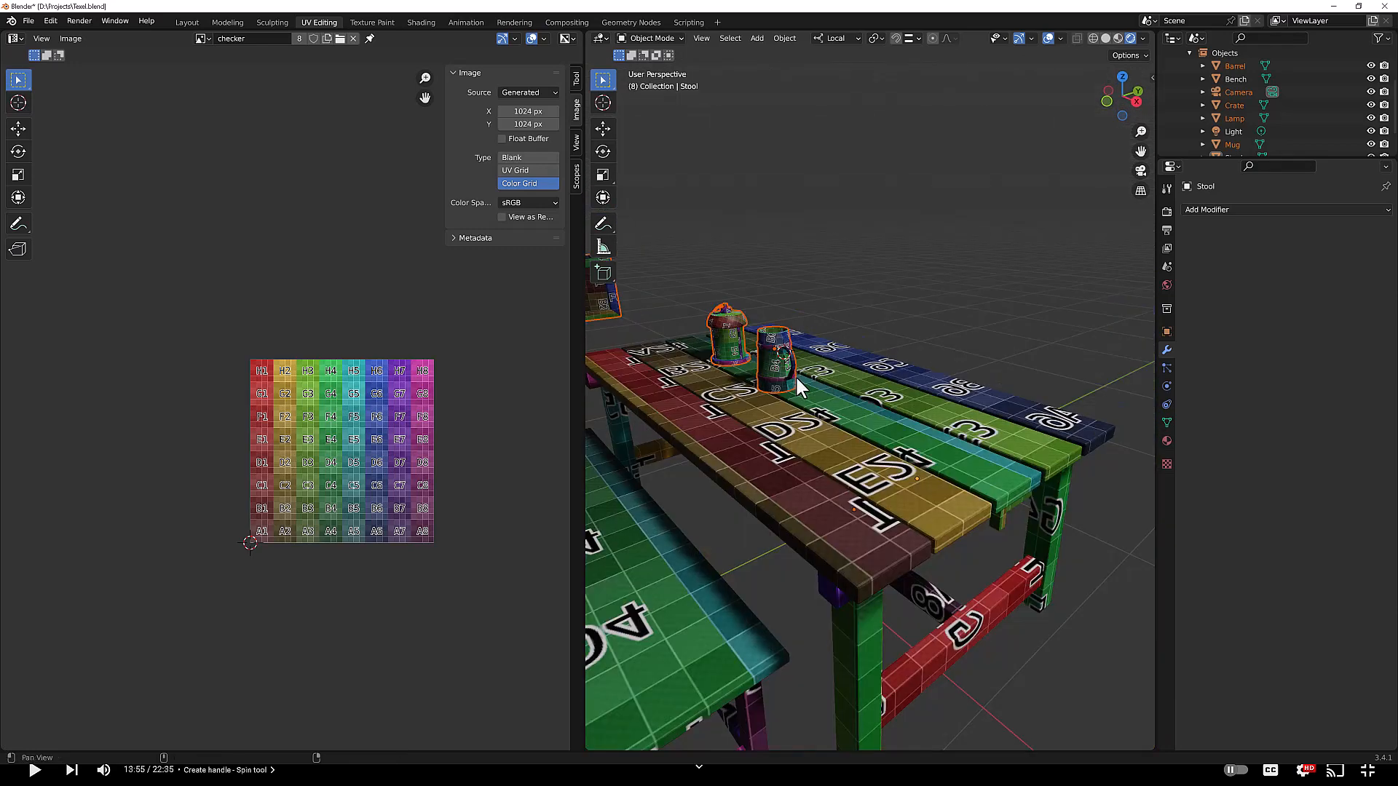
middle_click_drag(795, 374, 811, 382, "shift")
left_click(811, 382)
left_click(778, 366, "shift")
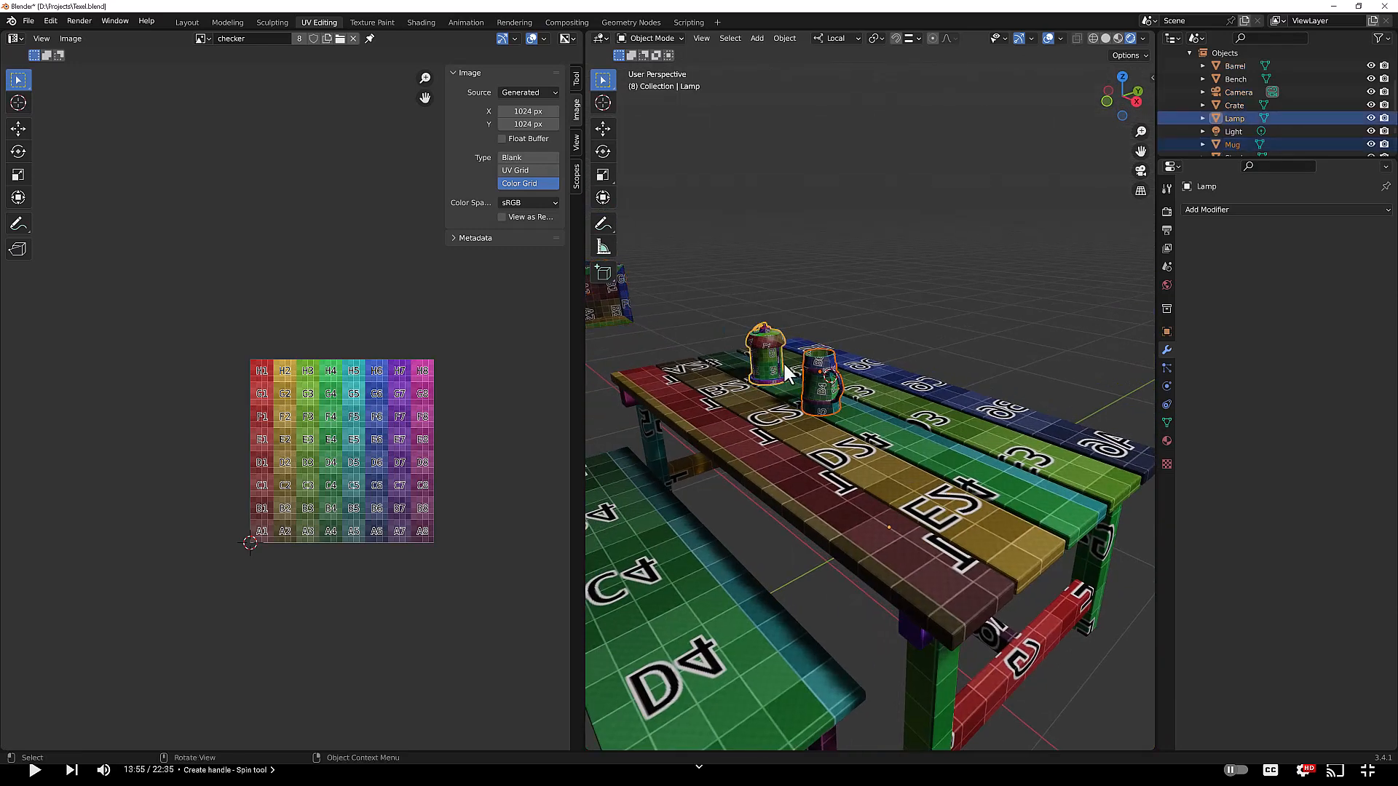
left_click(819, 387)
left_click(781, 362)
left_click(814, 393)
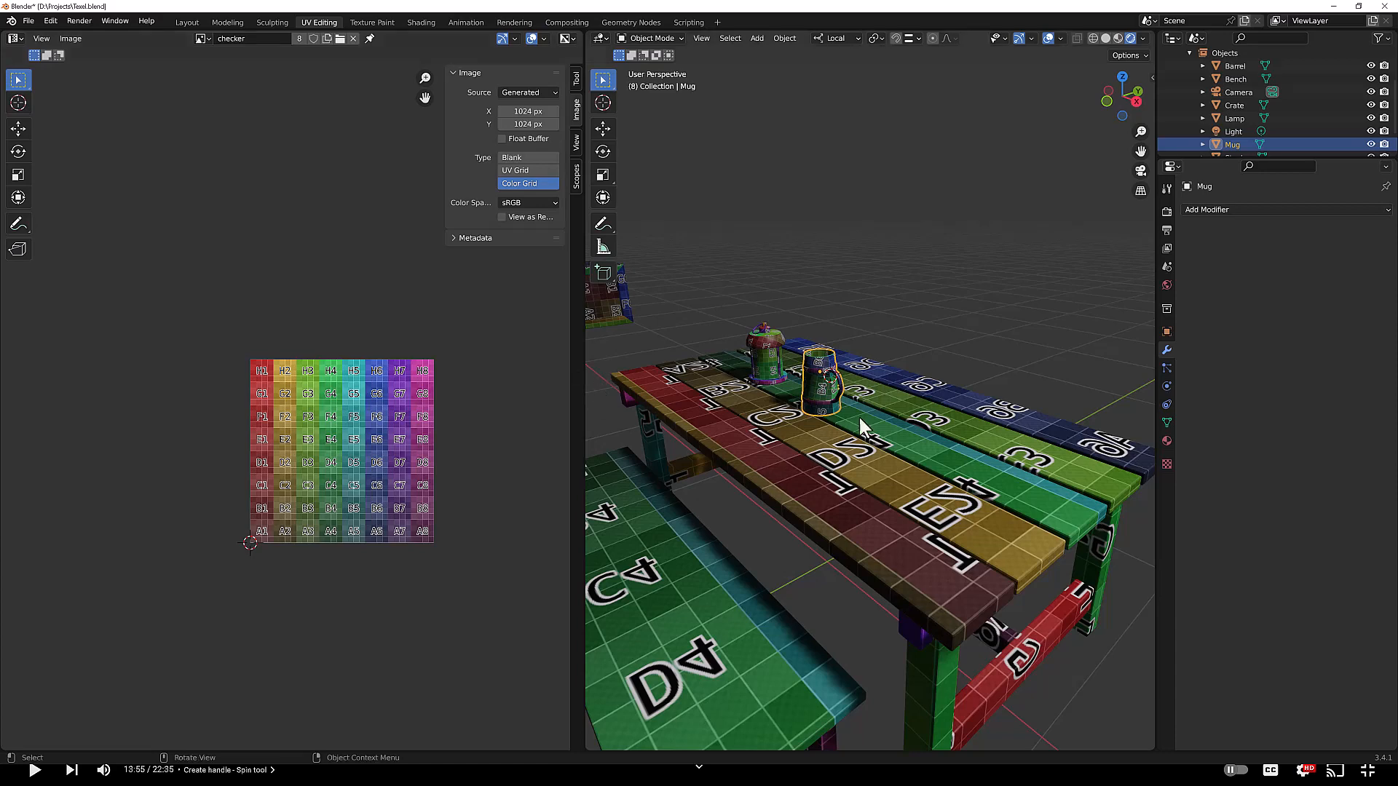
key("Tab")
key("a")
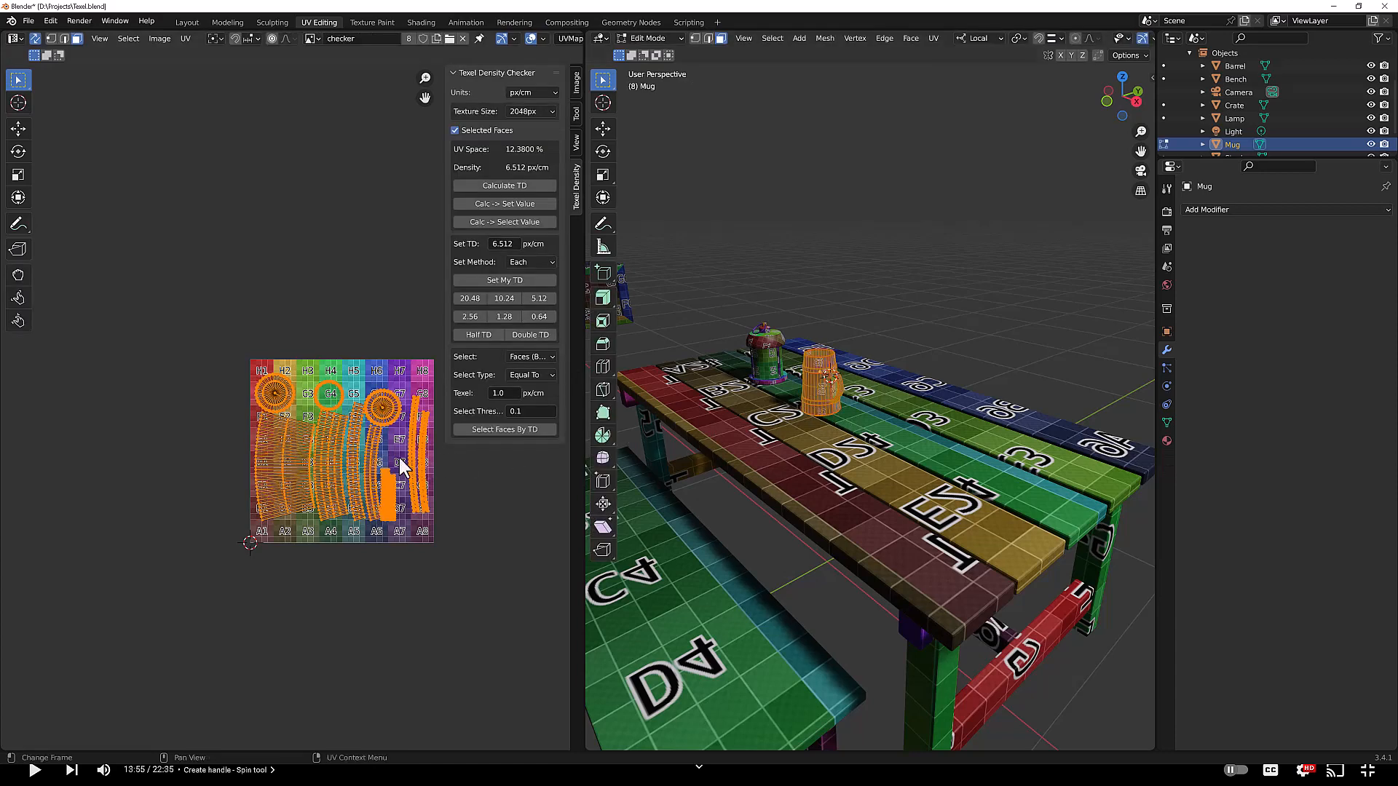
left_click(517, 281)
Step: Set the texture size to 512px and reapply Set My TD to the mug's faces
scroll(366, 460, "up", 3)
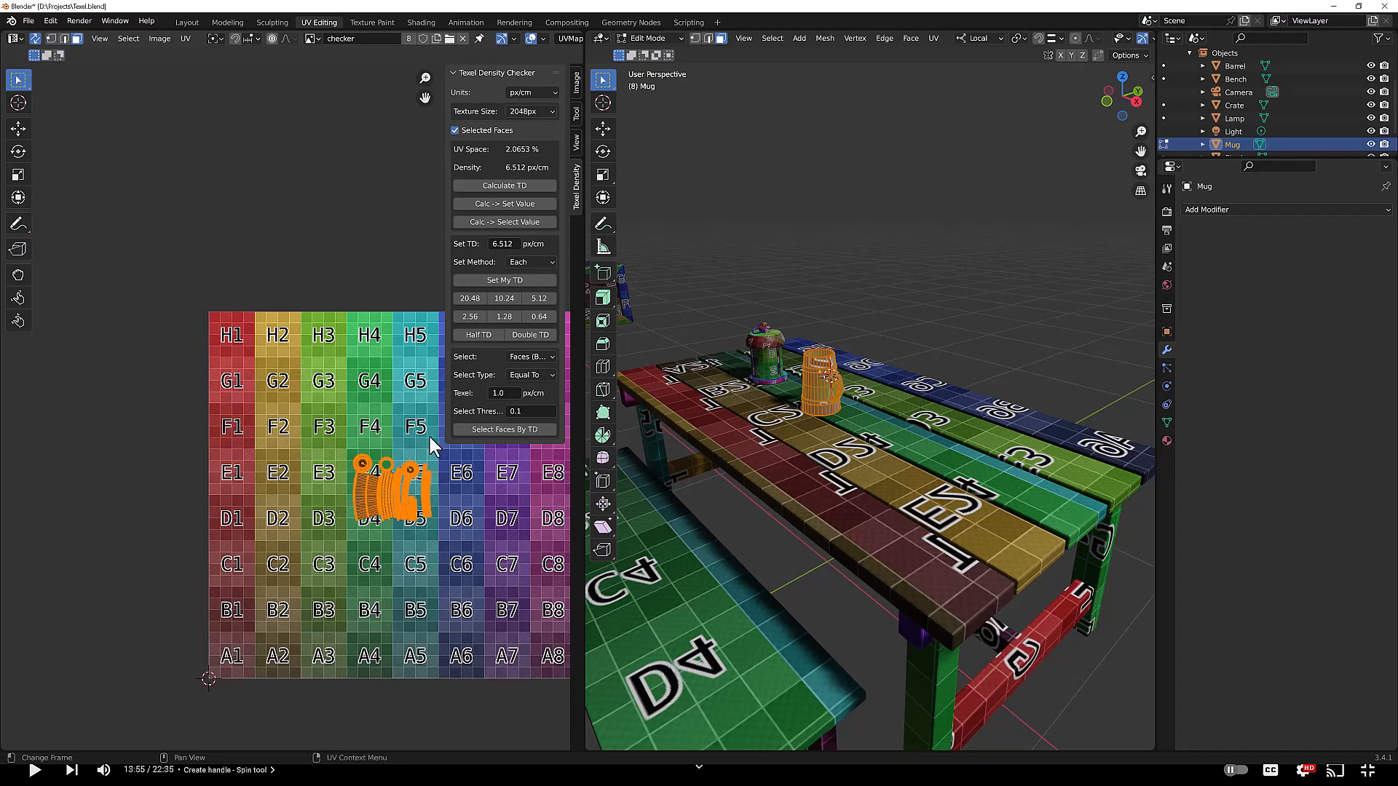
left_click(532, 110)
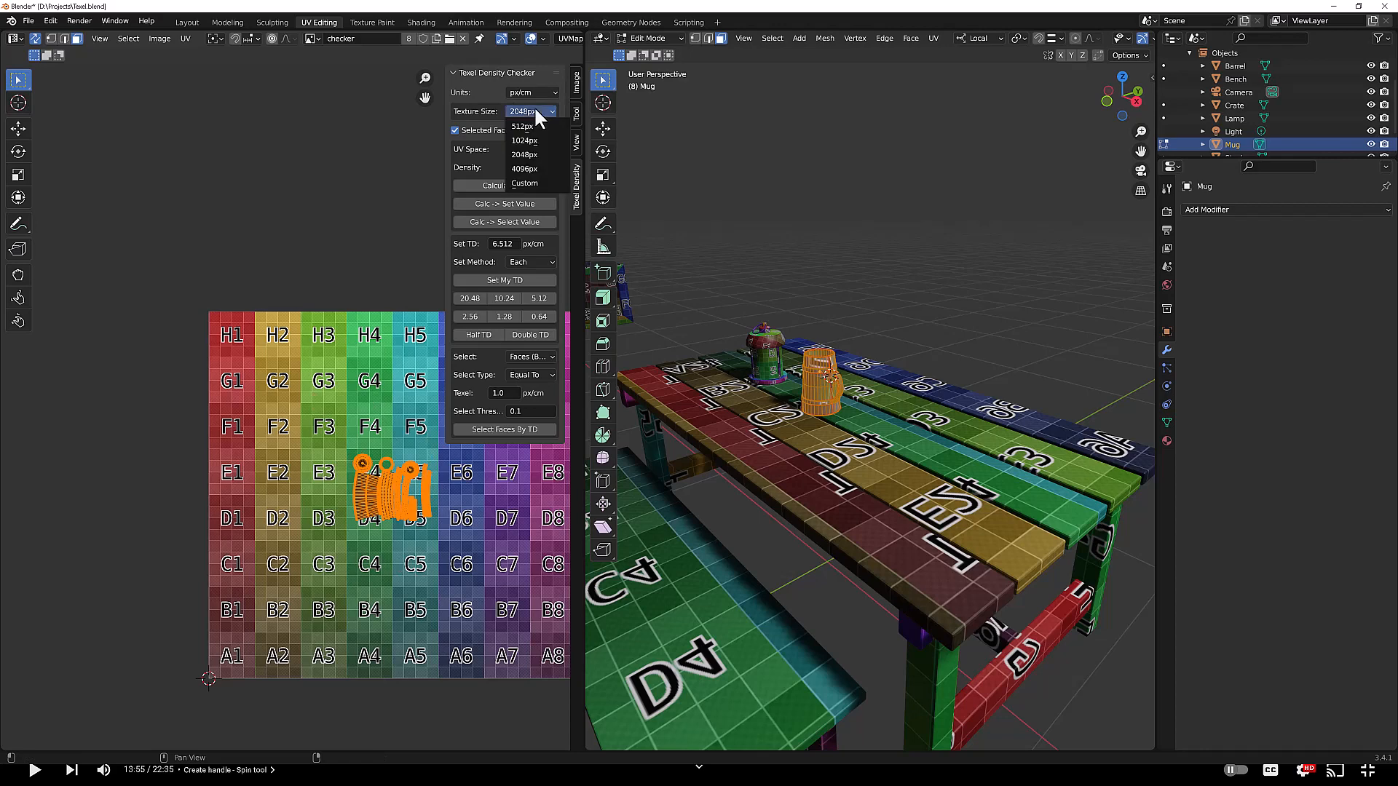
left_click(531, 123)
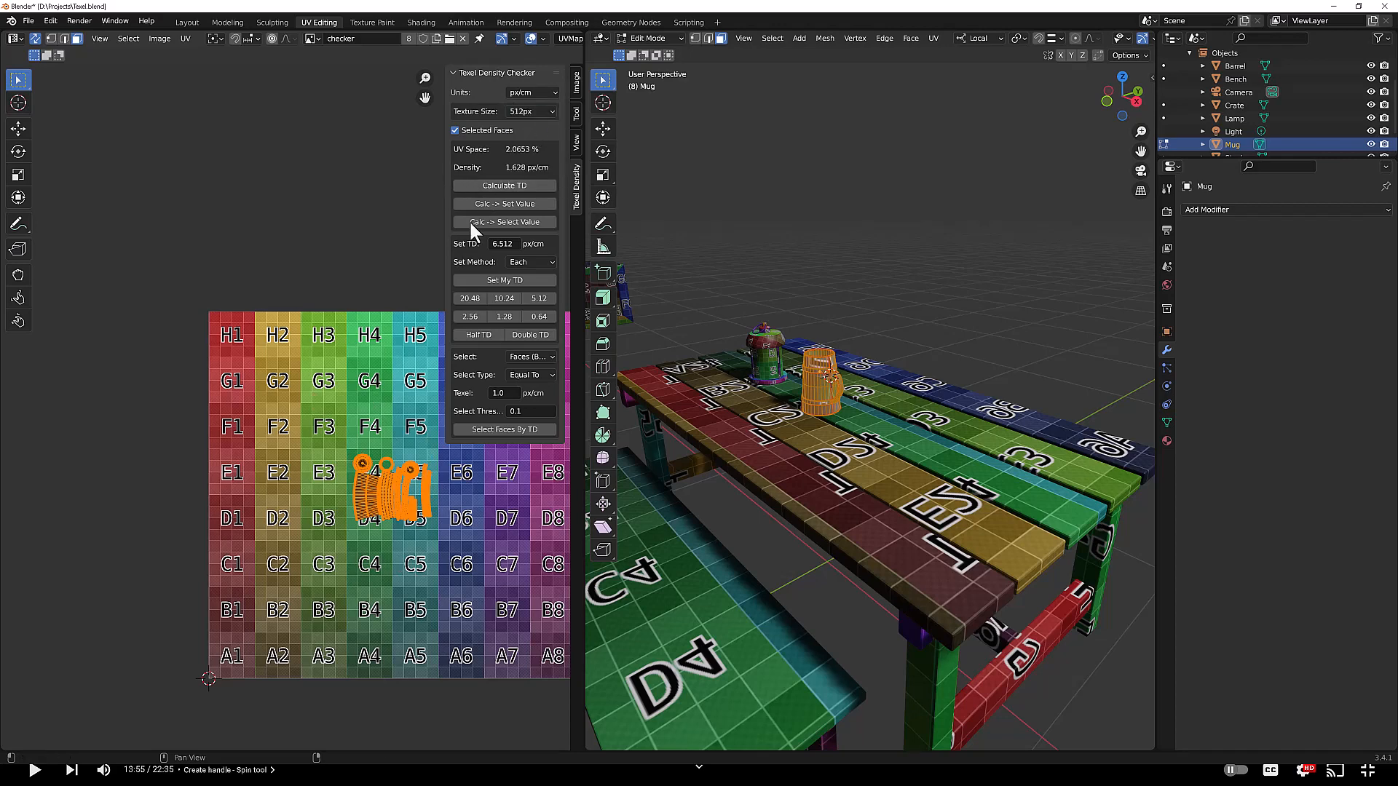
left_click(497, 281)
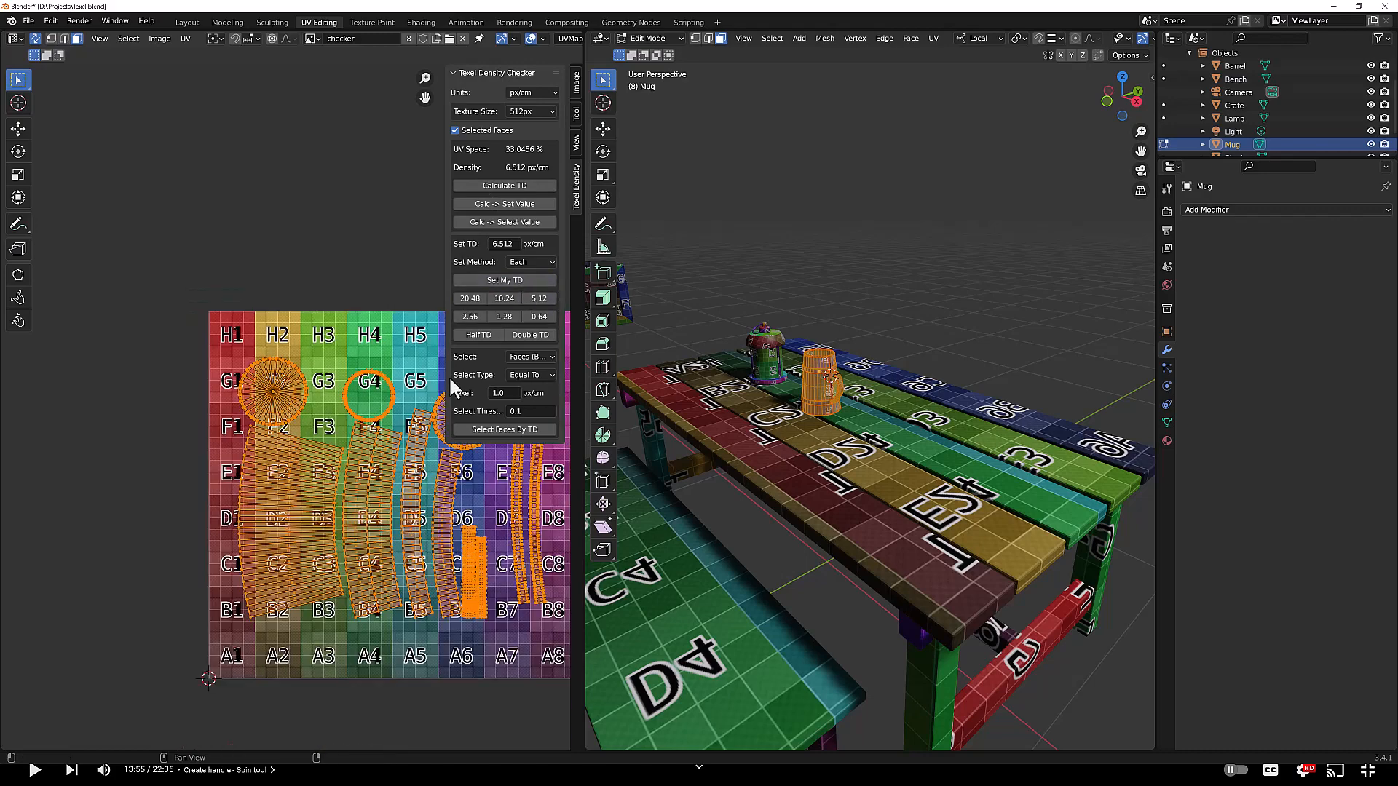
scroll(412, 463, "down", 2)
scroll(411, 468, "up", 2)
middle_click_drag(360, 464, 255, 429)
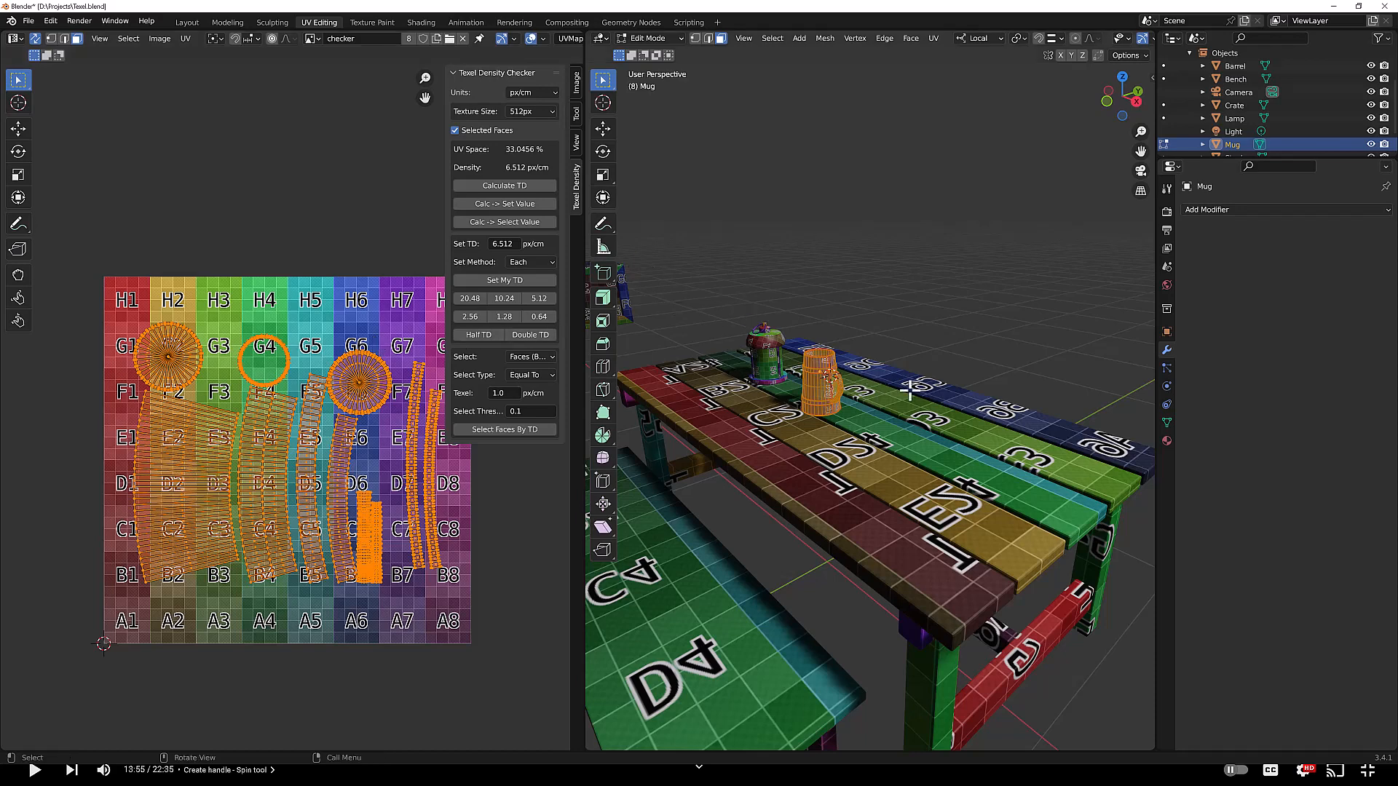
Step: Apply Set My TD to all of the lamp's faces
key("Tab")
left_click(760, 351)
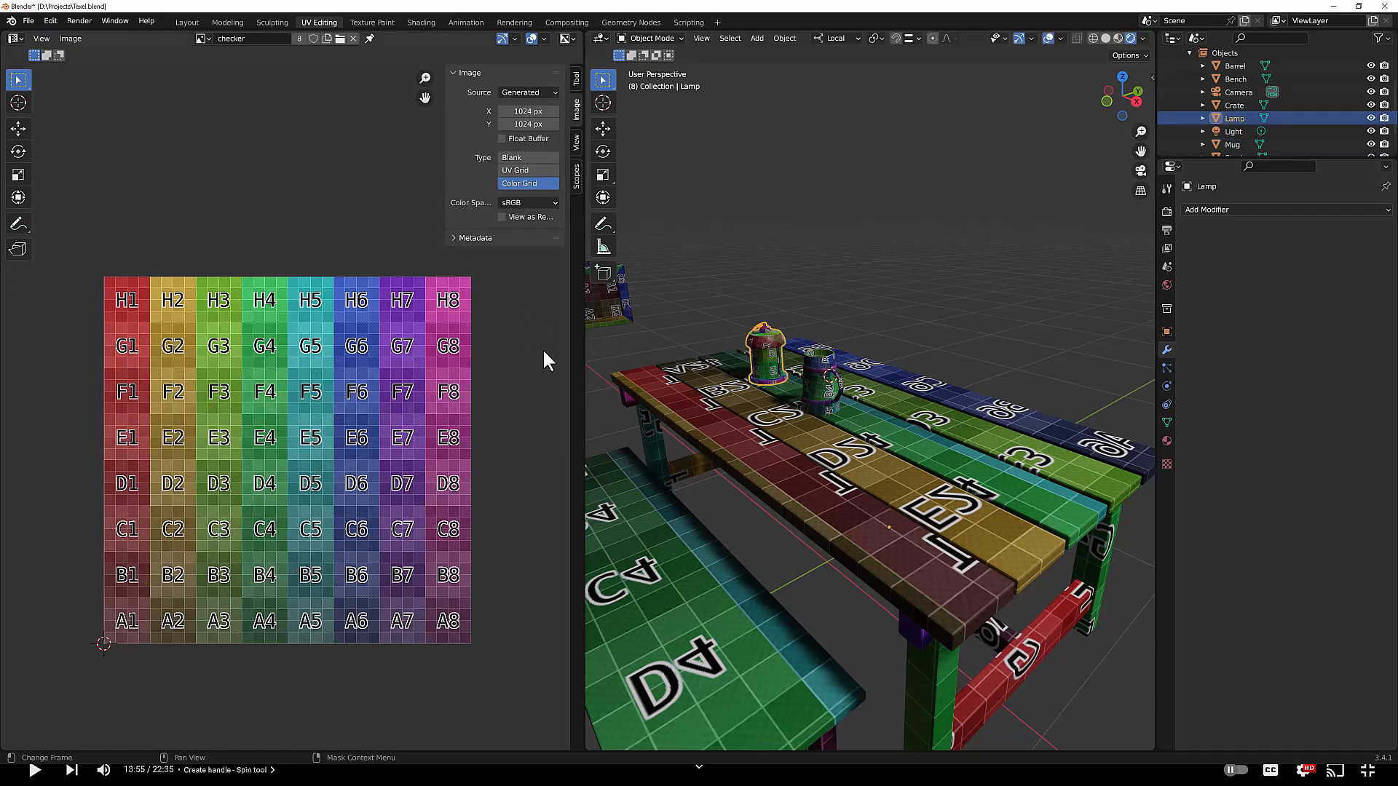
key("Tab")
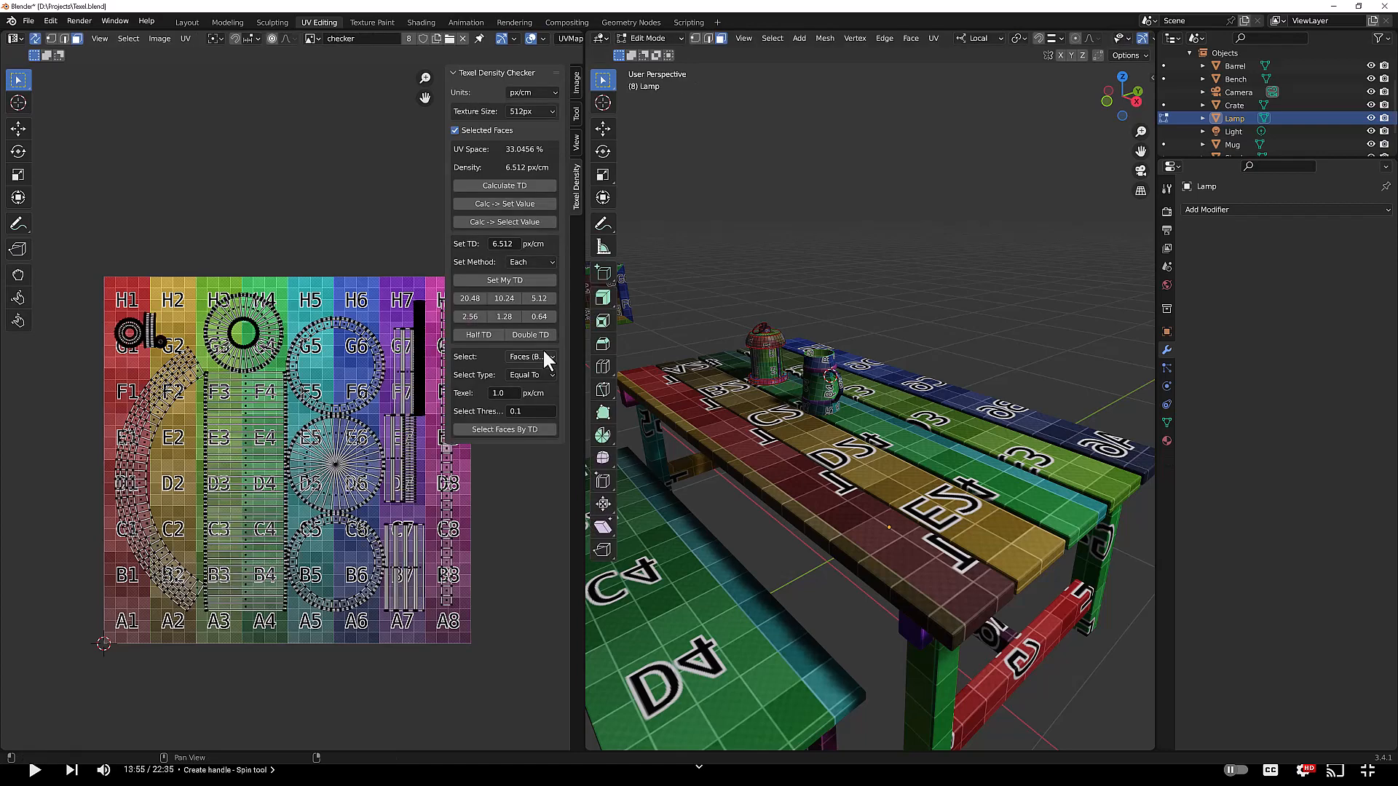
key("a")
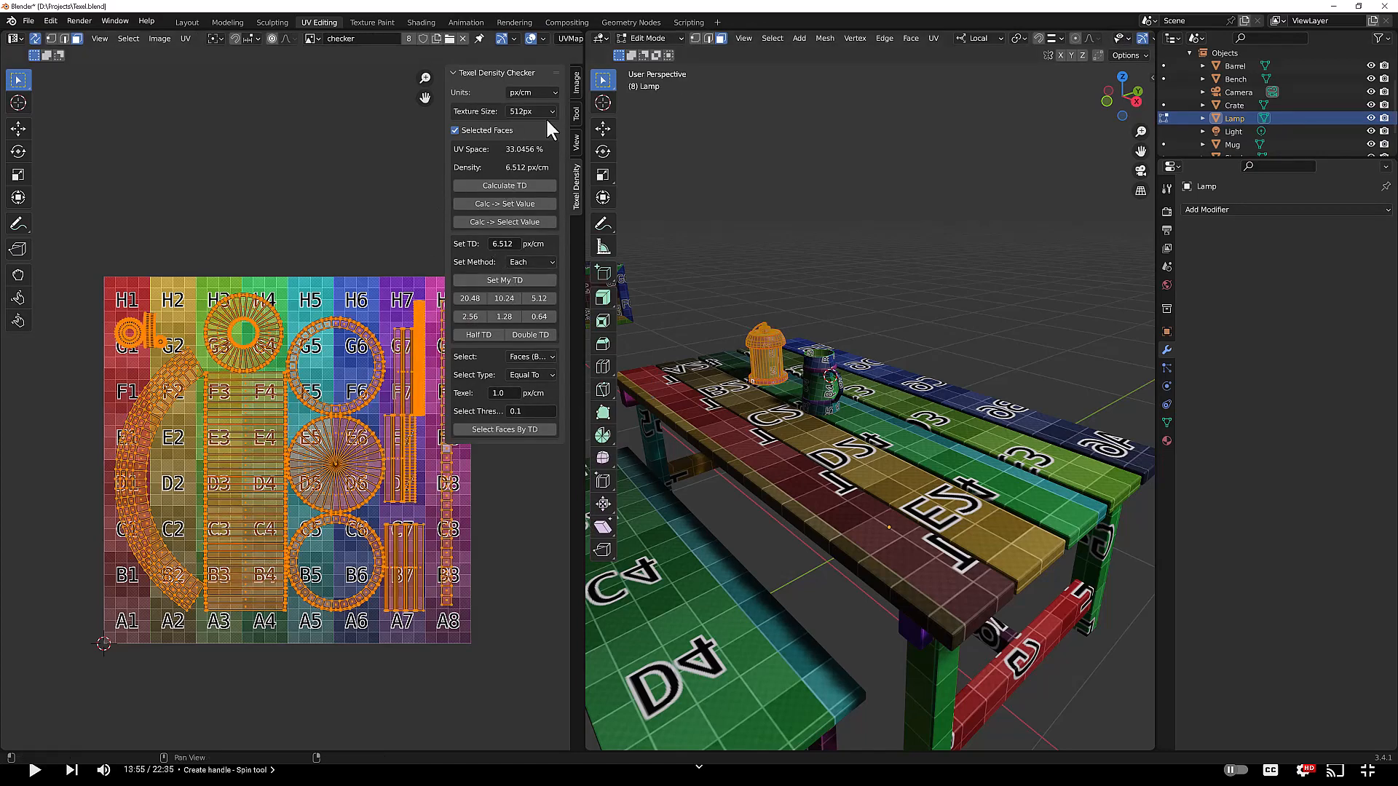
left_click(521, 279)
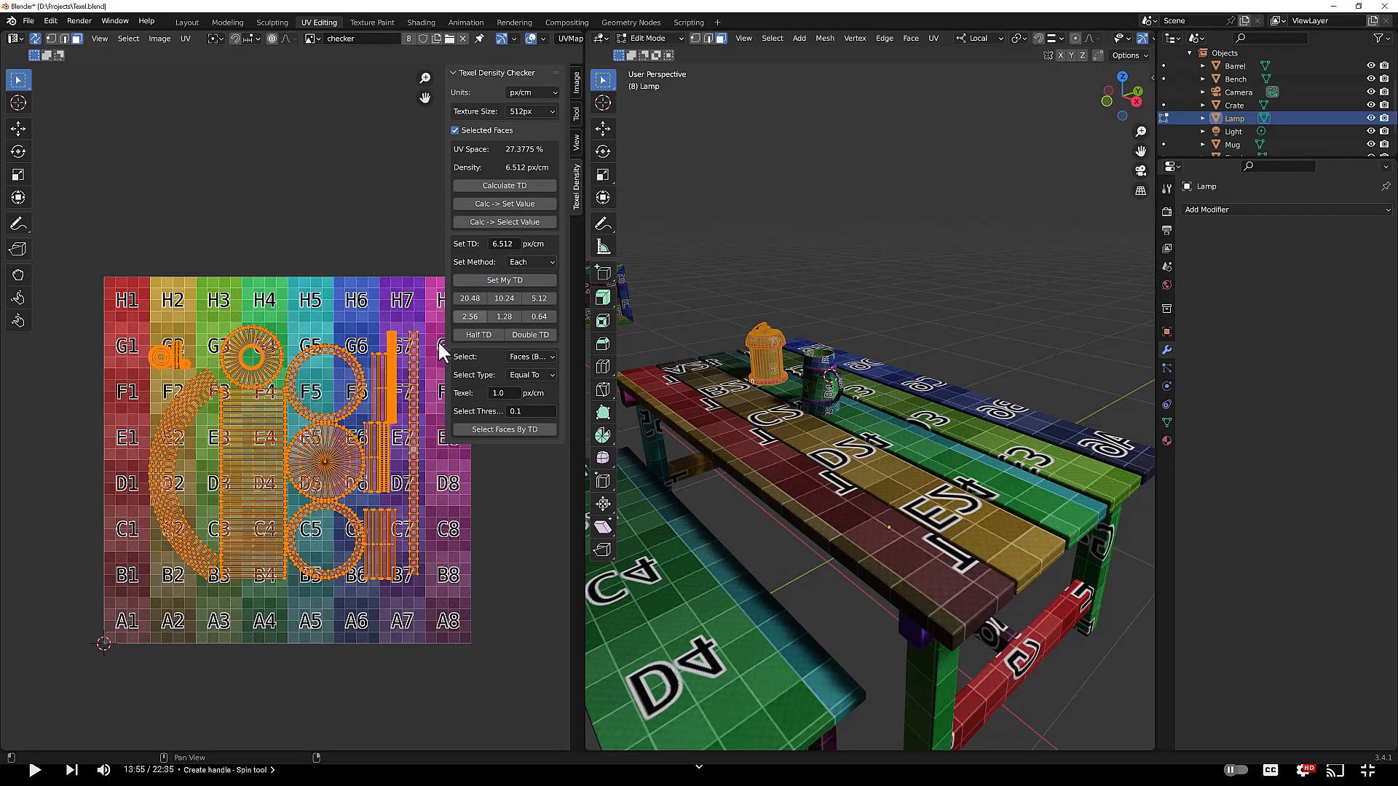
scroll(379, 461, "up", 1)
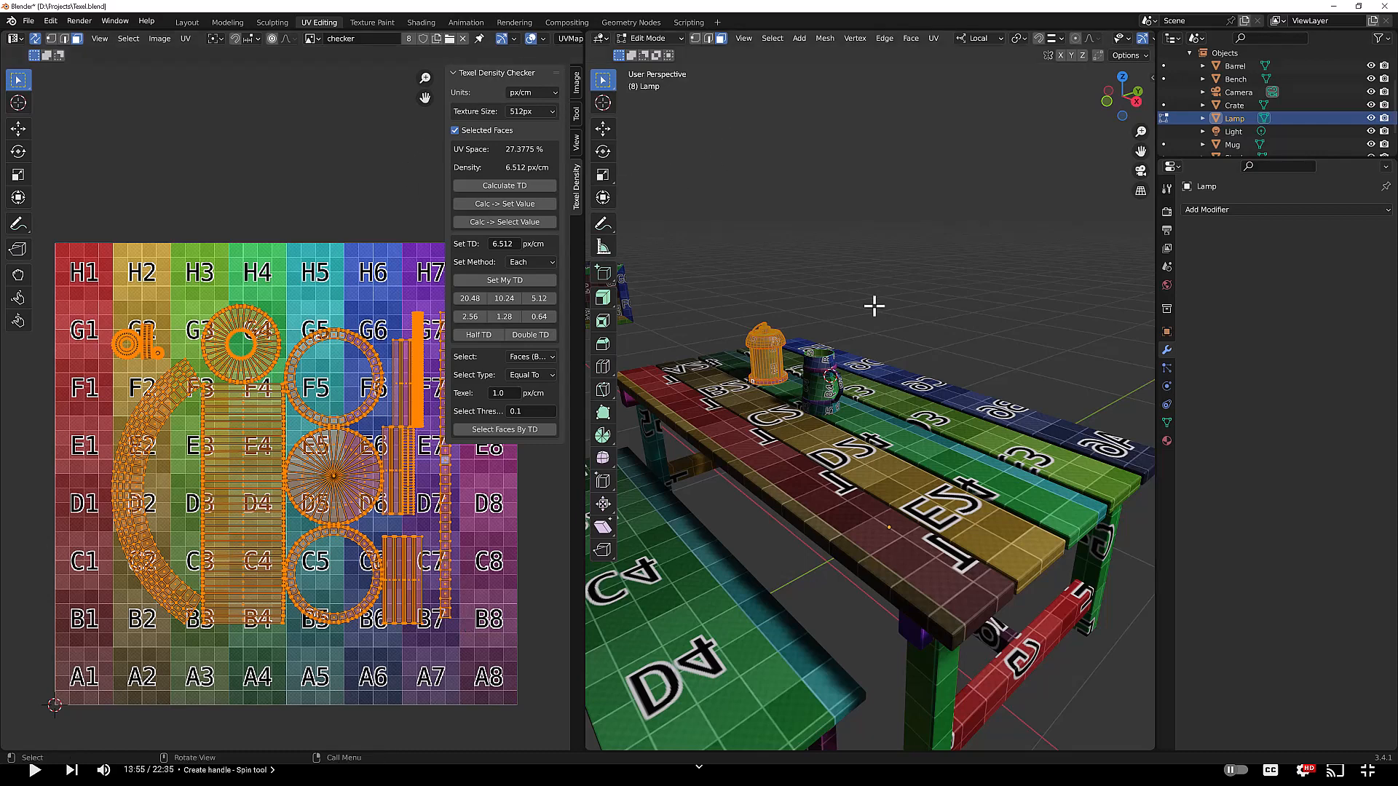
Step: Compare the checker textures of the bench, table and stool by selecting each object in turn
key("Tab")
scroll(892, 301, "down", 6)
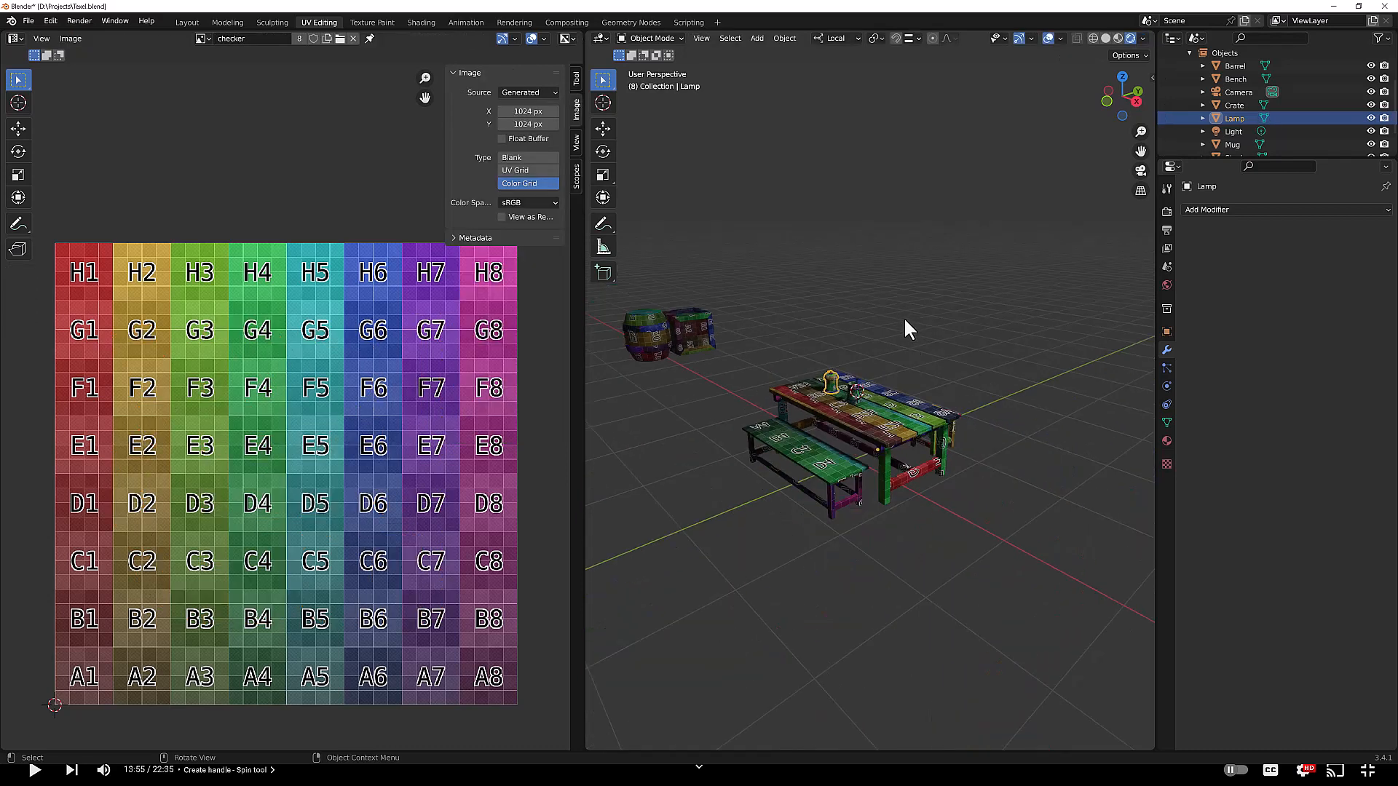
left_click(818, 451)
middle_click_drag(894, 439, 928, 473)
left_click(969, 440, "shift")
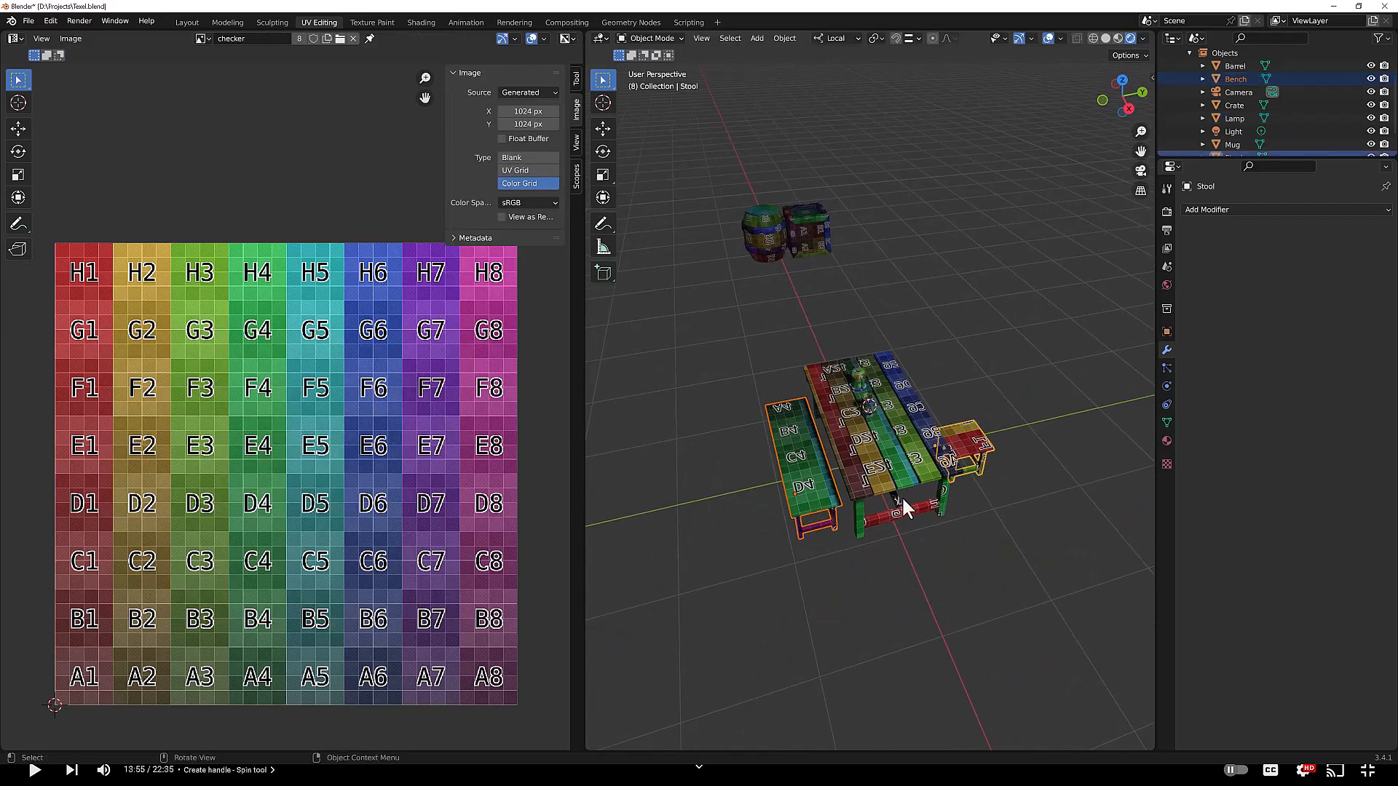
left_click(890, 475)
left_click(803, 487)
left_click(889, 466)
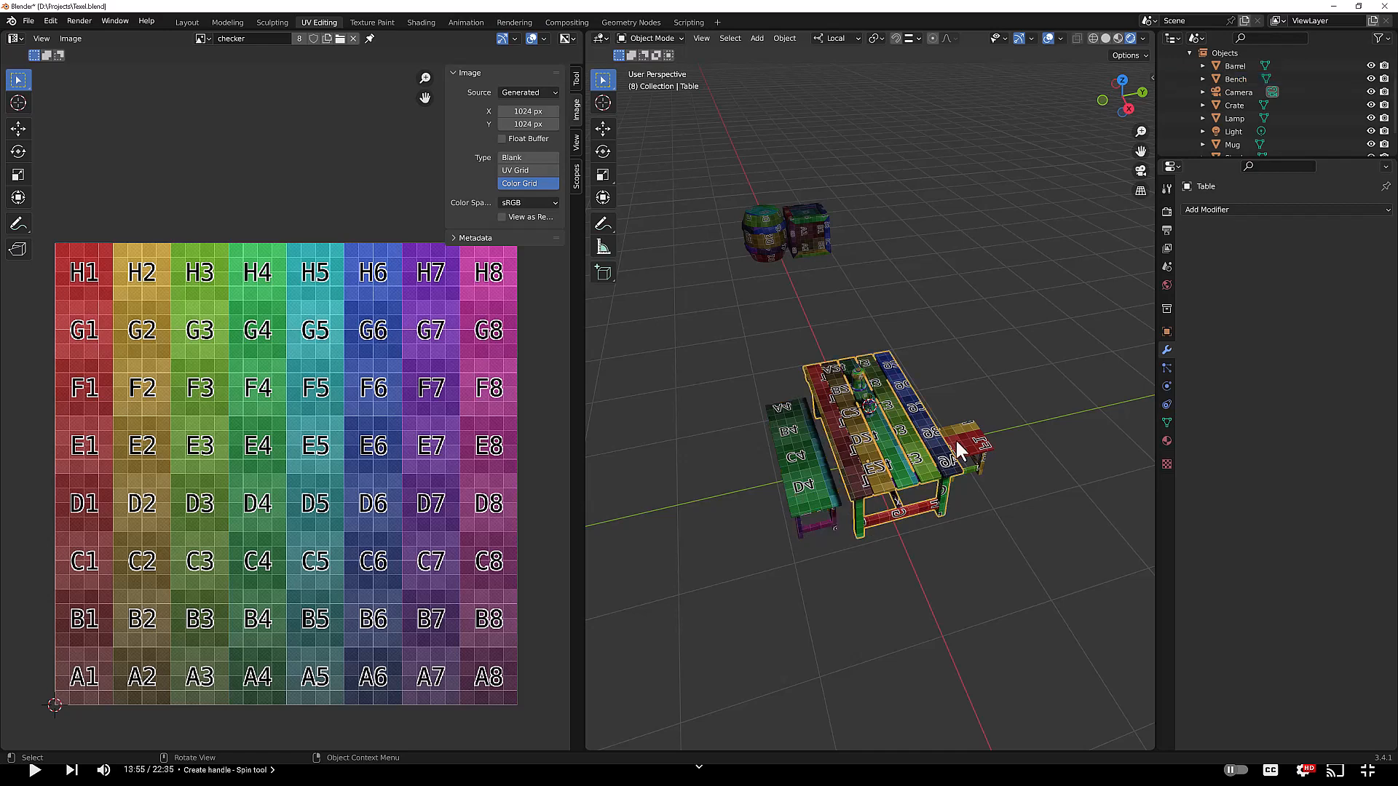
left_click(966, 441)
left_click(819, 480)
left_click(889, 466)
left_click(962, 442)
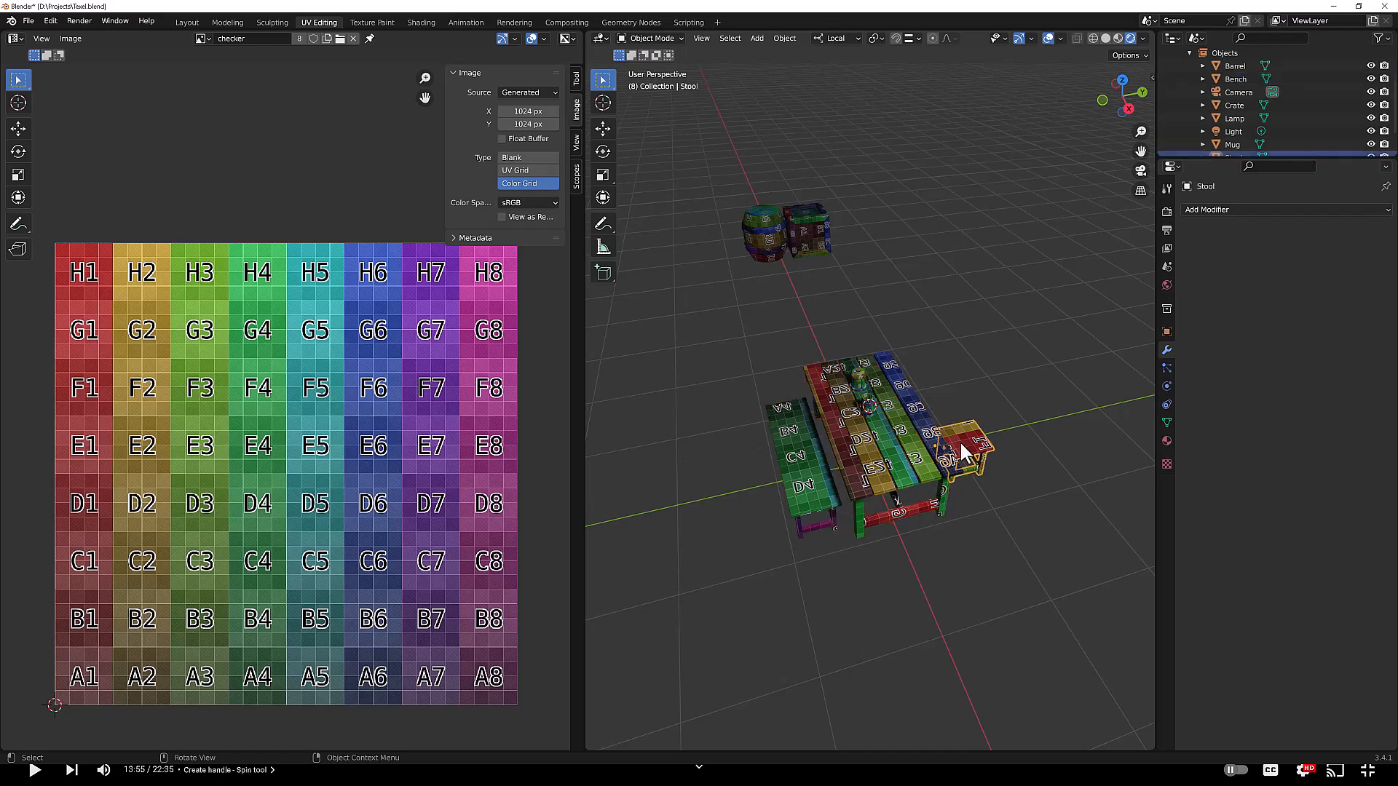
Step: Examine the lamp and mug checker textures up close and open the mug's UV layout in Edit Mode
scroll(877, 422, "up", 4)
left_click(858, 379)
middle_click_drag(853, 360, 902, 321)
scroll(884, 361, "up", 3)
scroll(885, 361, "down", 1)
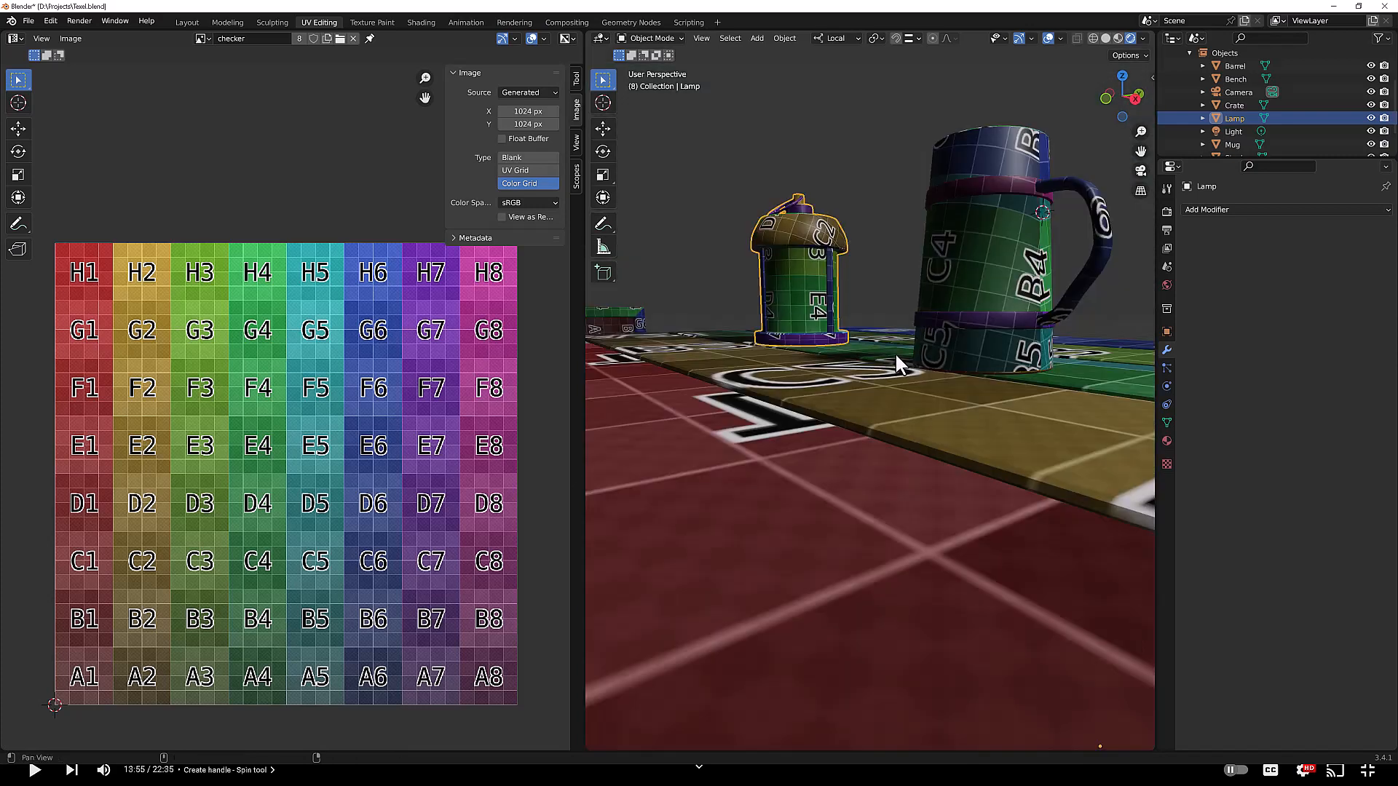
left_click_drag(894, 352, 881, 380, "alt+shift")
scroll(881, 380, "down", 5)
left_click(867, 421)
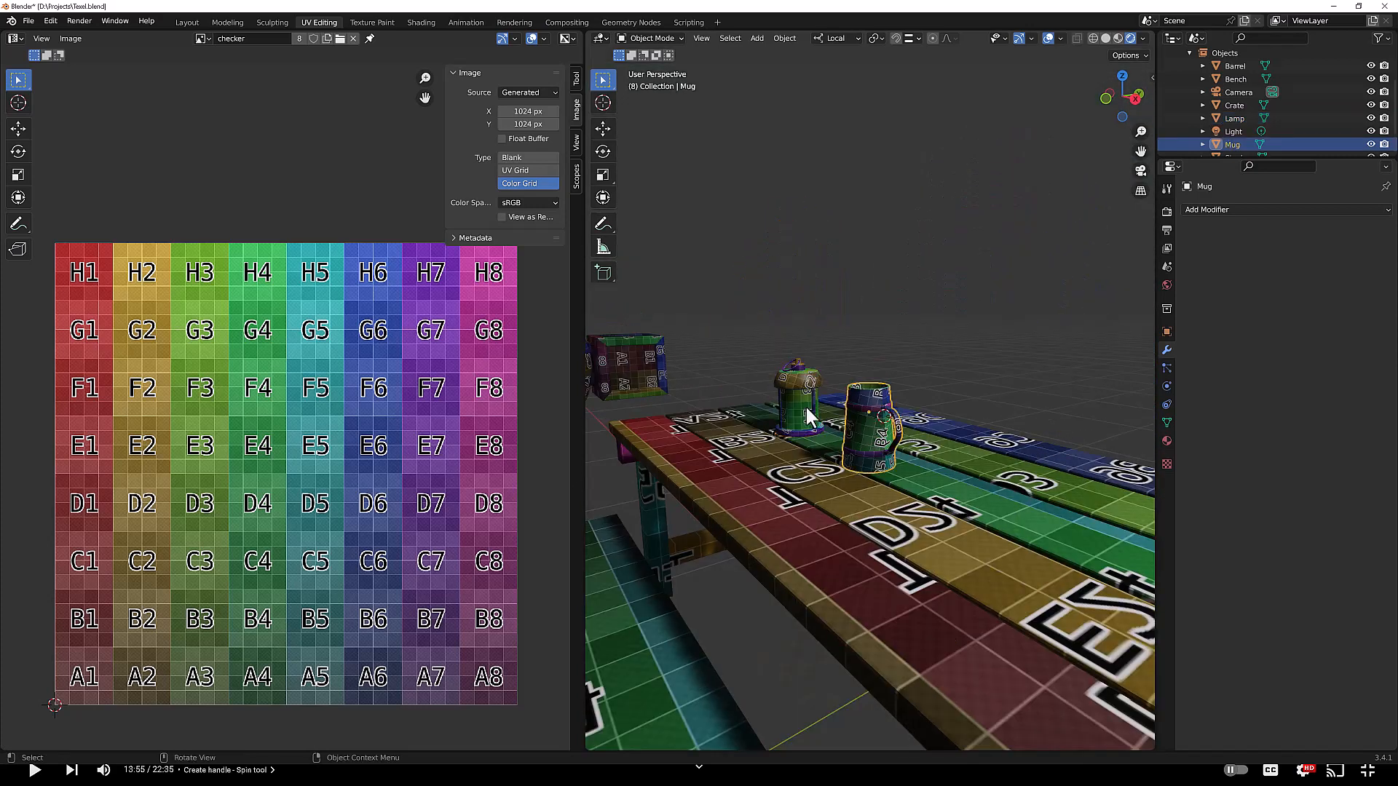
left_click(798, 403)
left_click(858, 415)
left_click(794, 399)
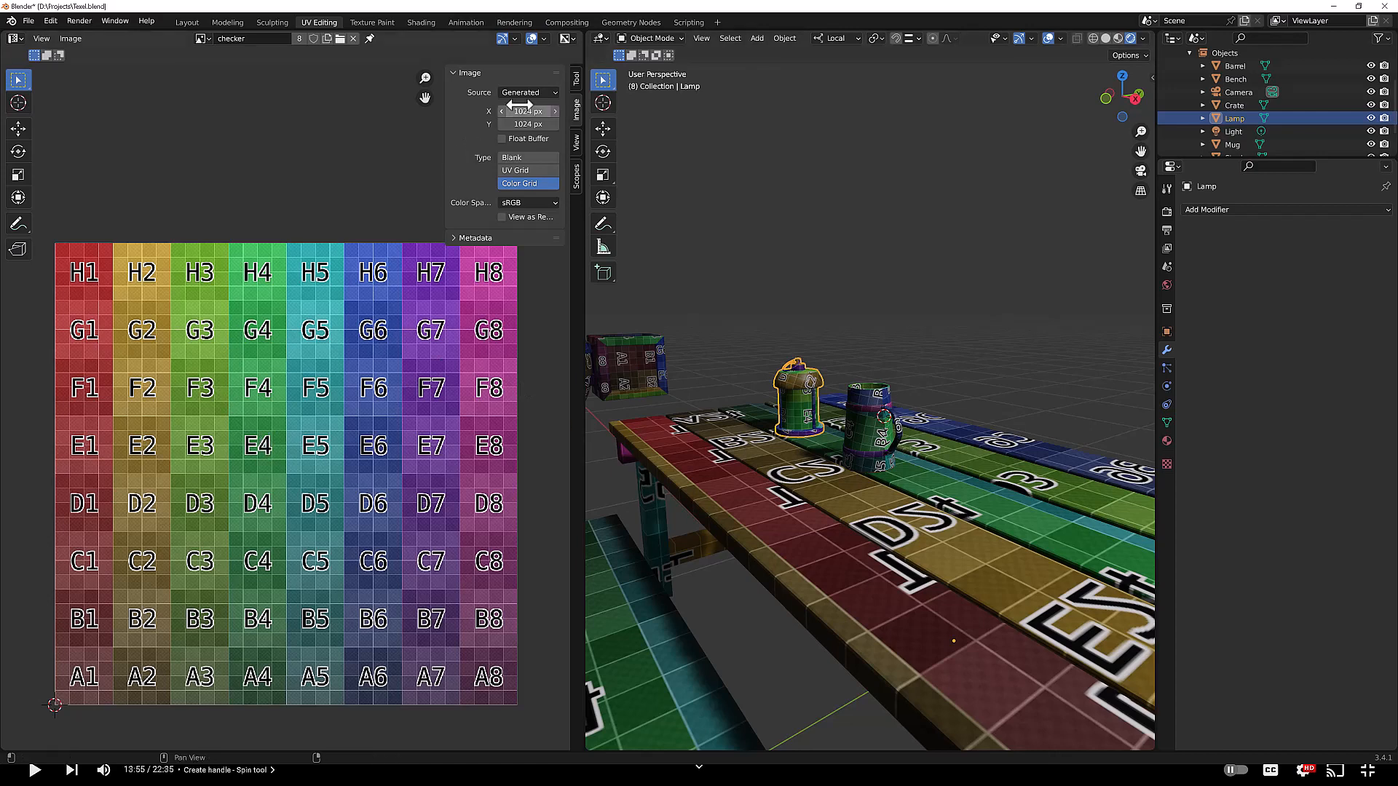
left_click(857, 412)
key("Tab")
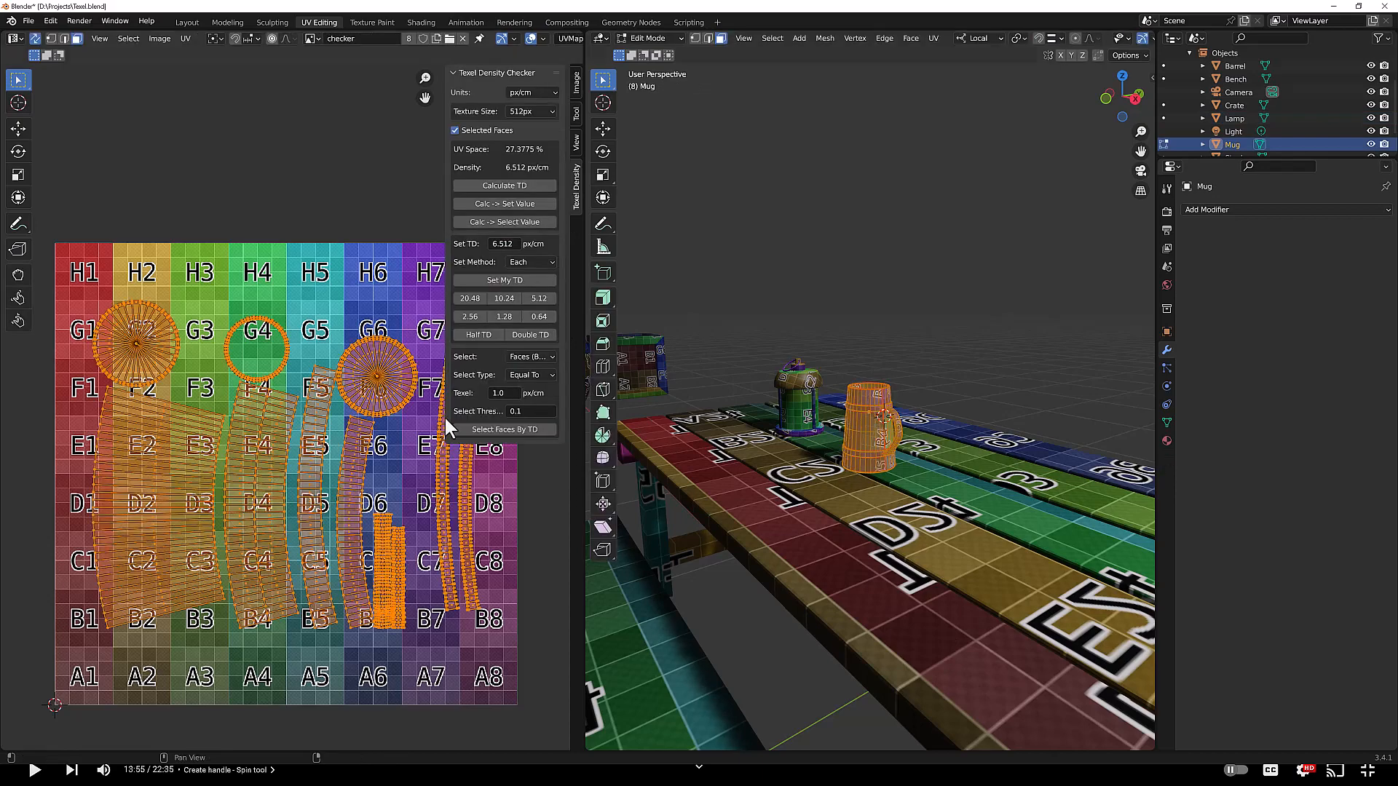
Step: Leave Edit Mode and compare the barrel's and table's checker textures by selecting each object in turn
scroll(883, 444, "down", 5)
mouse_move(883, 444)
middle_mouse_down()
mouse_move(883, 460)
mouse_move(902, 436)
middle_mouse_up()
scroll(883, 460, "up", 3)
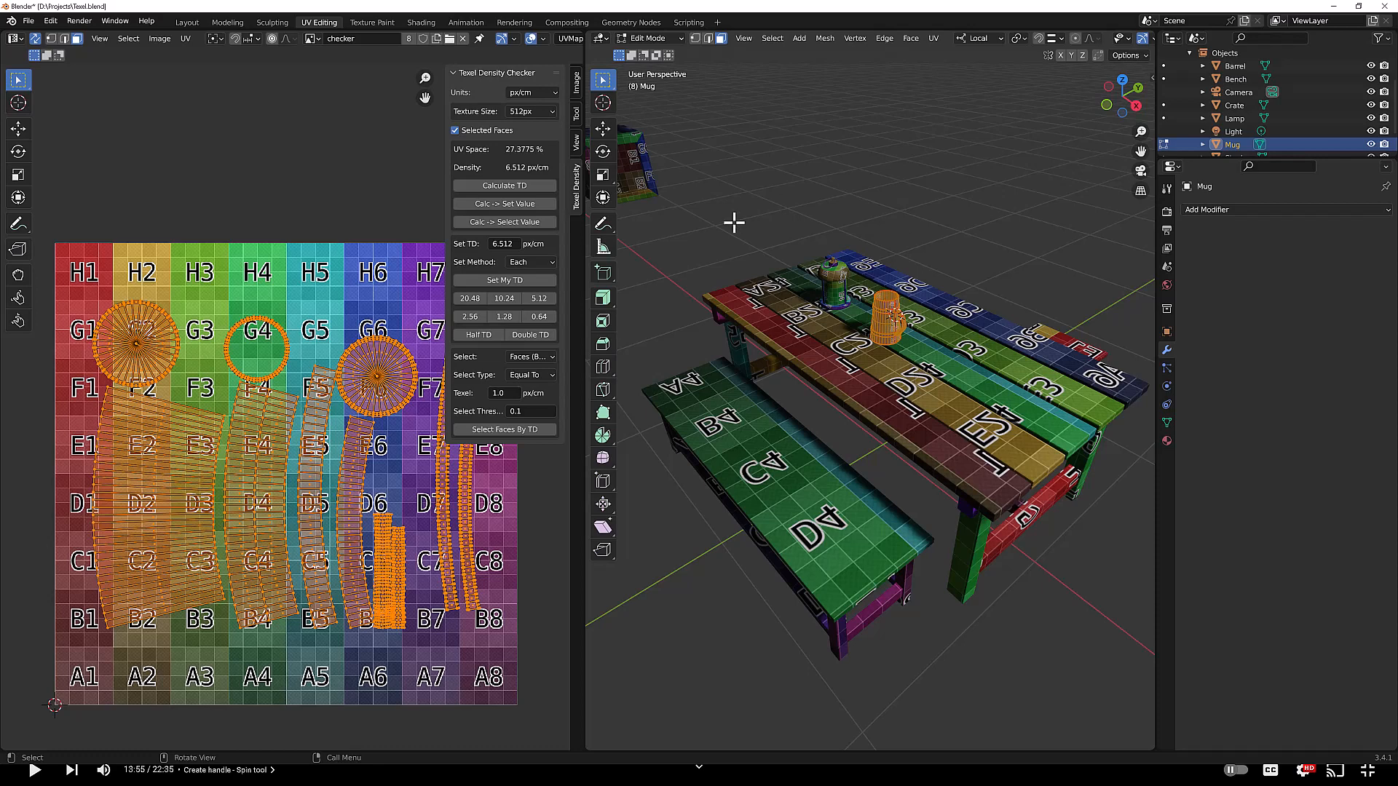
middle_click_drag(955, 343, 976, 371)
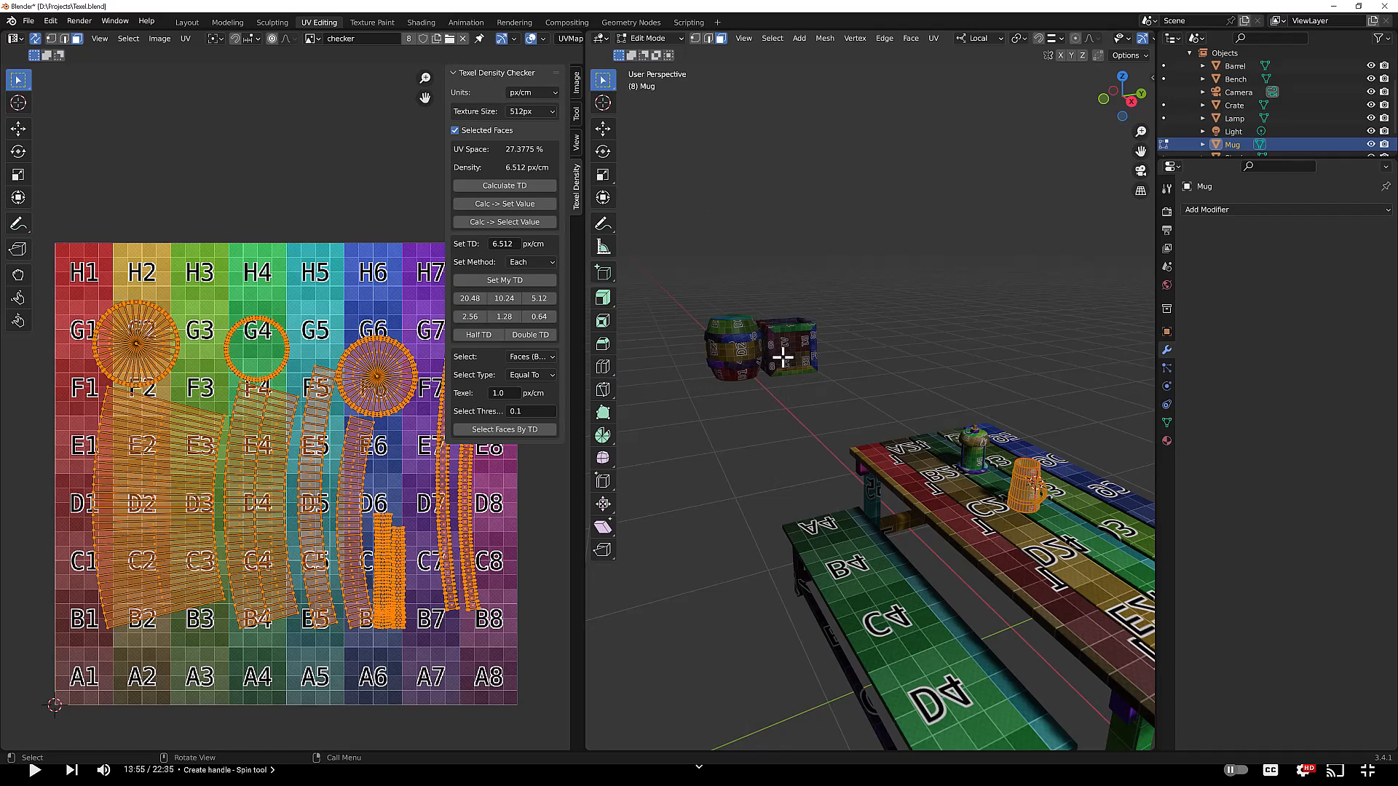
key("Tab")
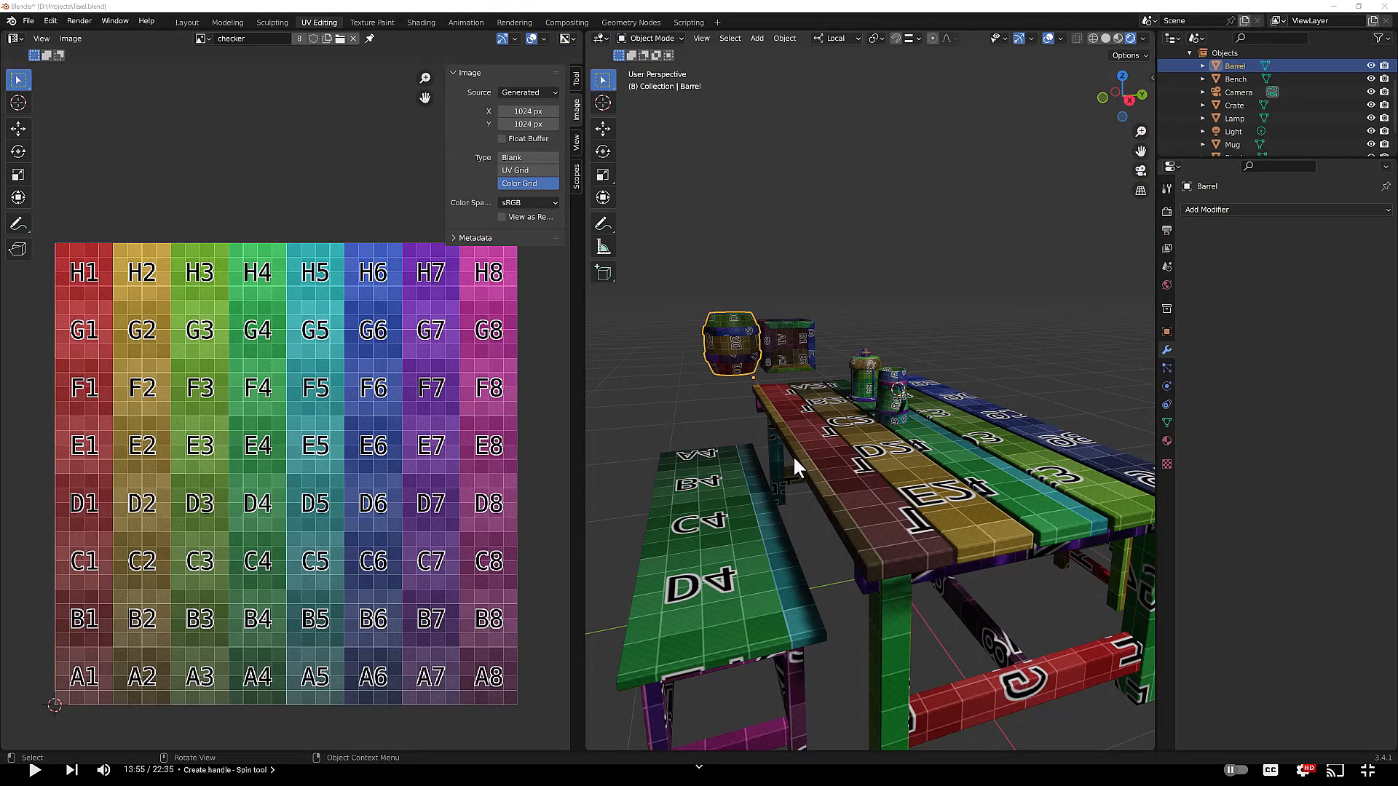
left_click(864, 434)
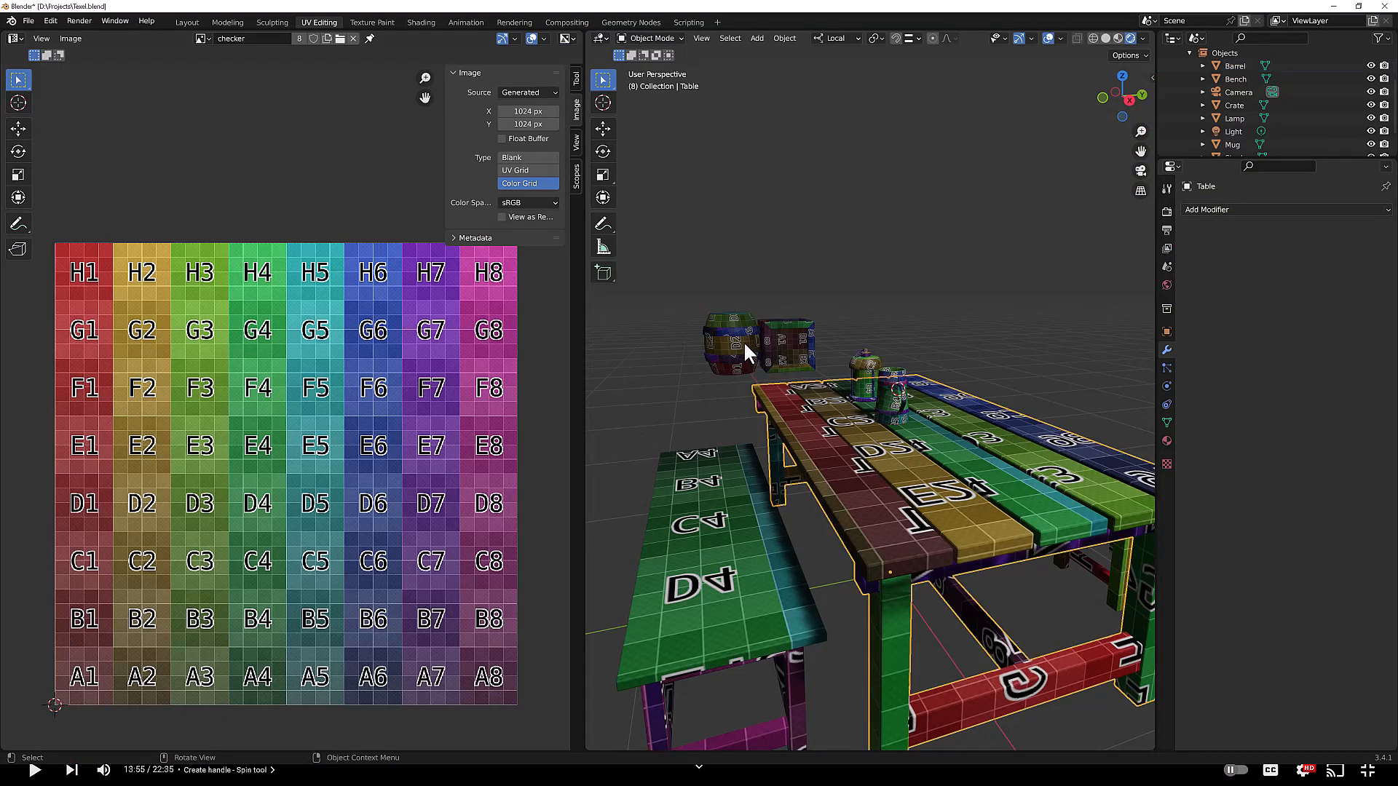
left_click(738, 342)
left_click(863, 453)
left_click(734, 340)
left_click(815, 418)
scroll(929, 473, "down", 6)
scroll(883, 436, "up", 3)
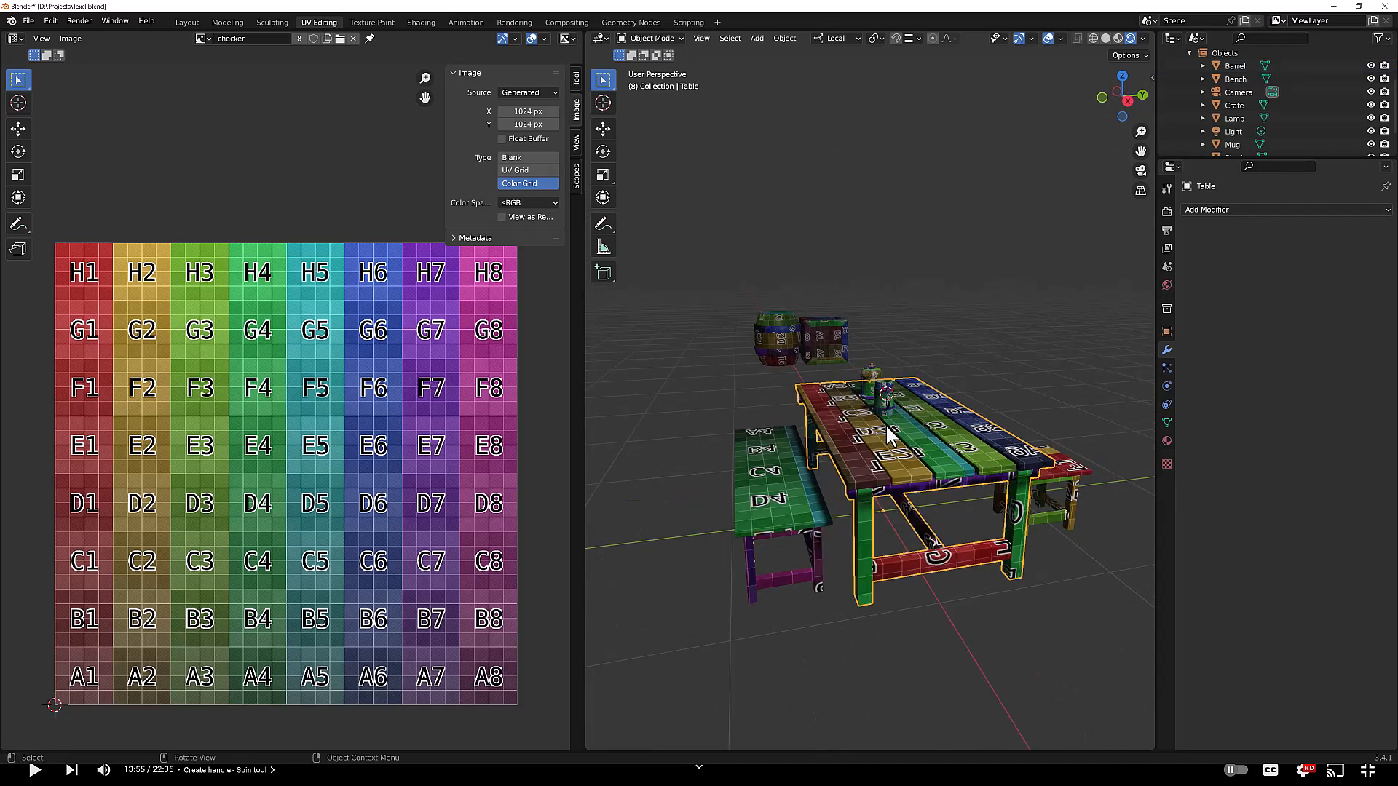
left_click(776, 335)
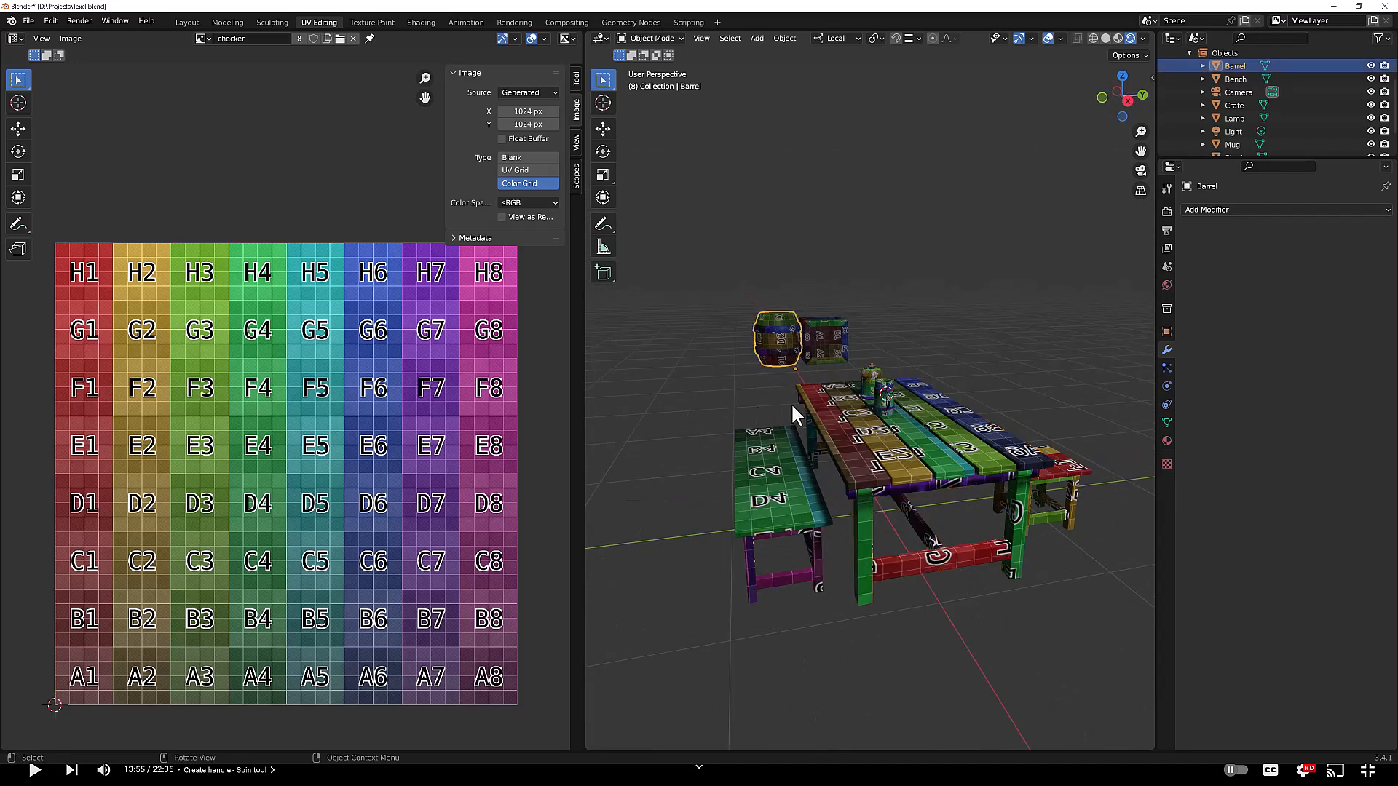
Step: Enter Edit Mode on the barrel, select all its faces and apply Set My TD
key("Tab")
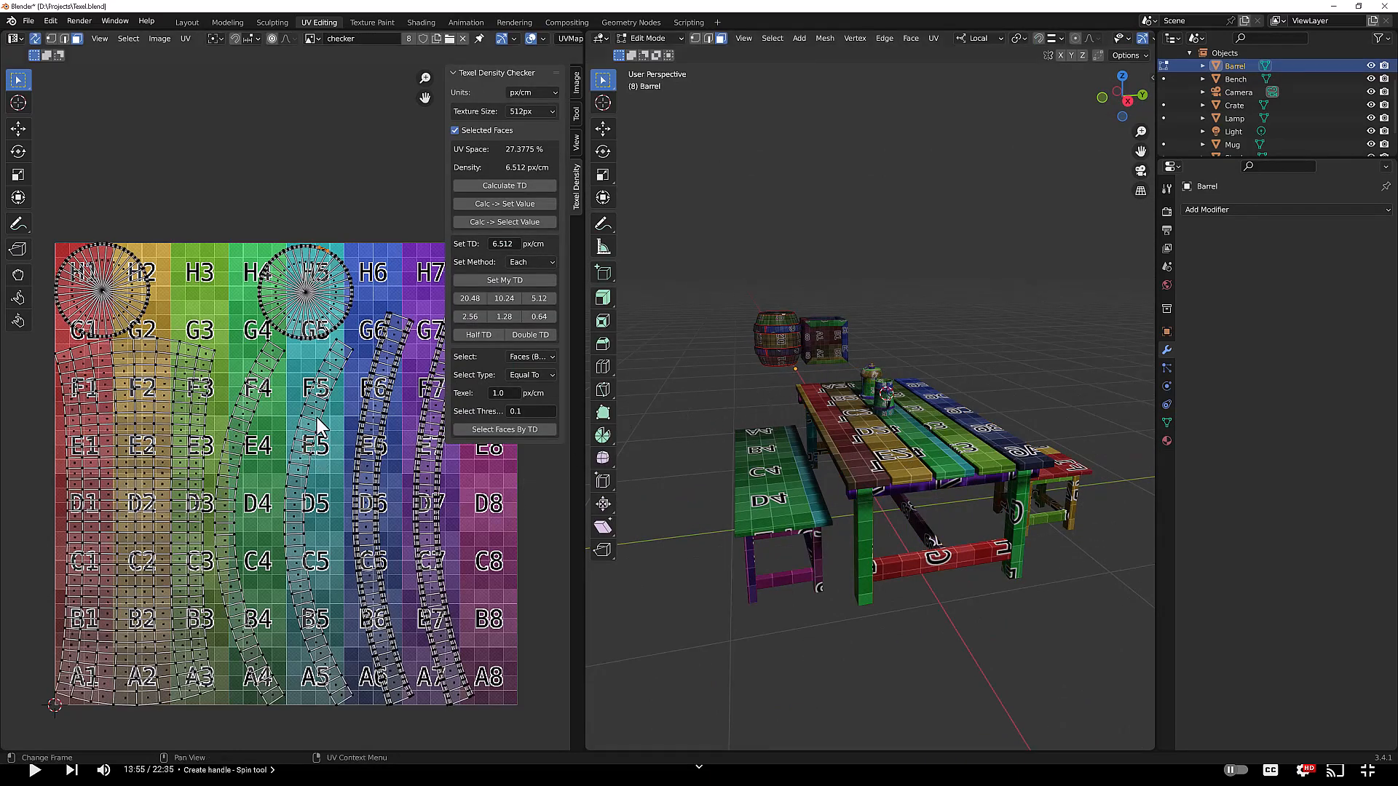
key("a")
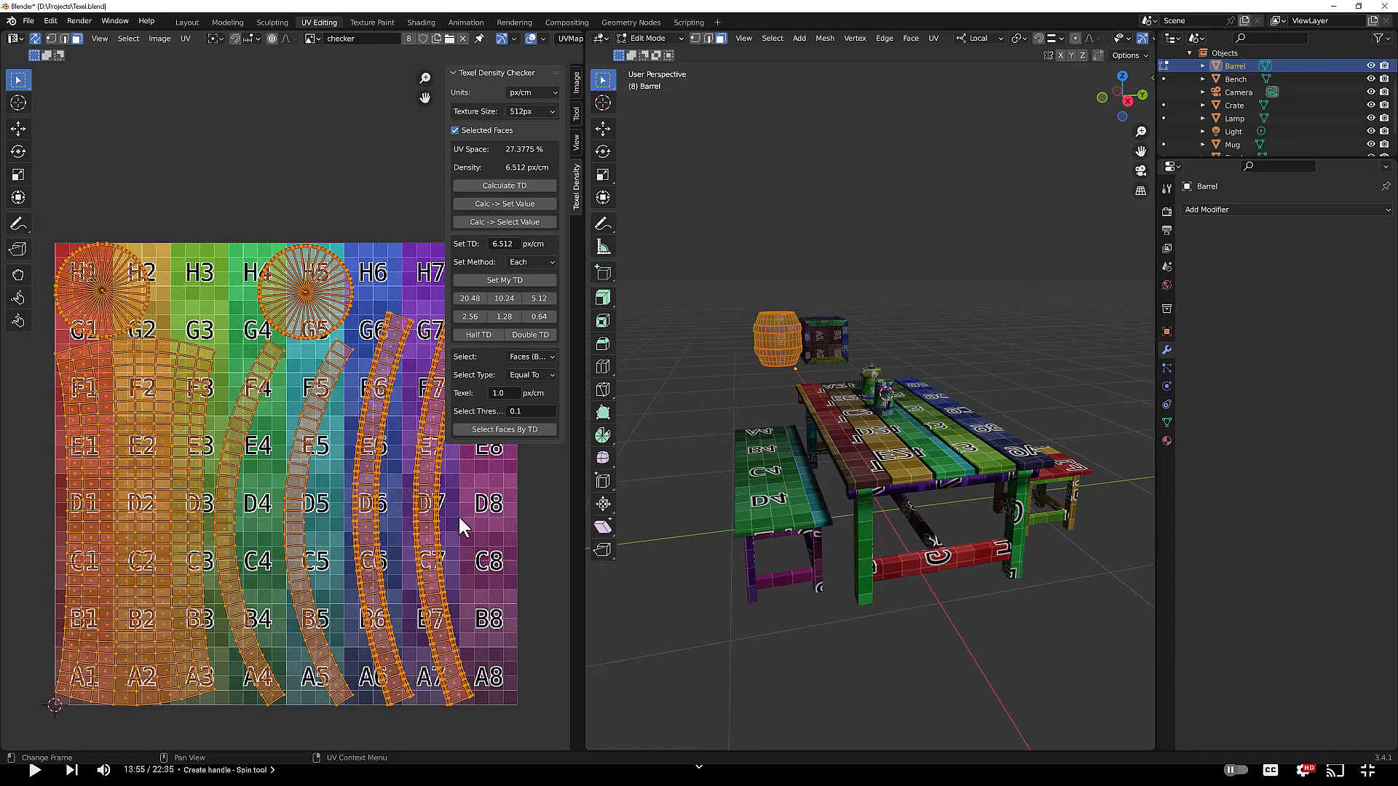
left_click(491, 281)
Step: Switch the texture size to 2048px and reapply Set My TD to the barrel's faces
scroll(365, 358, "down", 3)
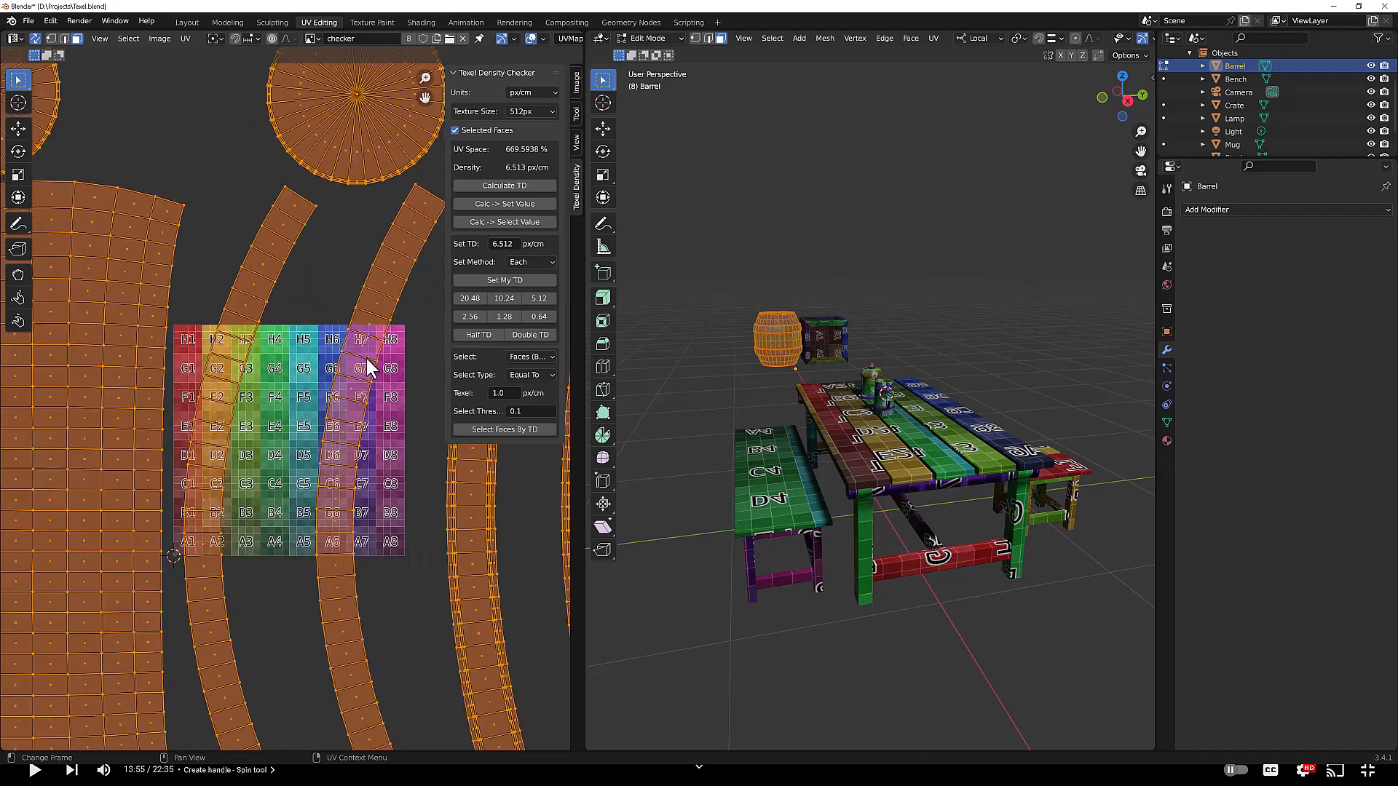
scroll(366, 358, "down", 2)
left_click(531, 112)
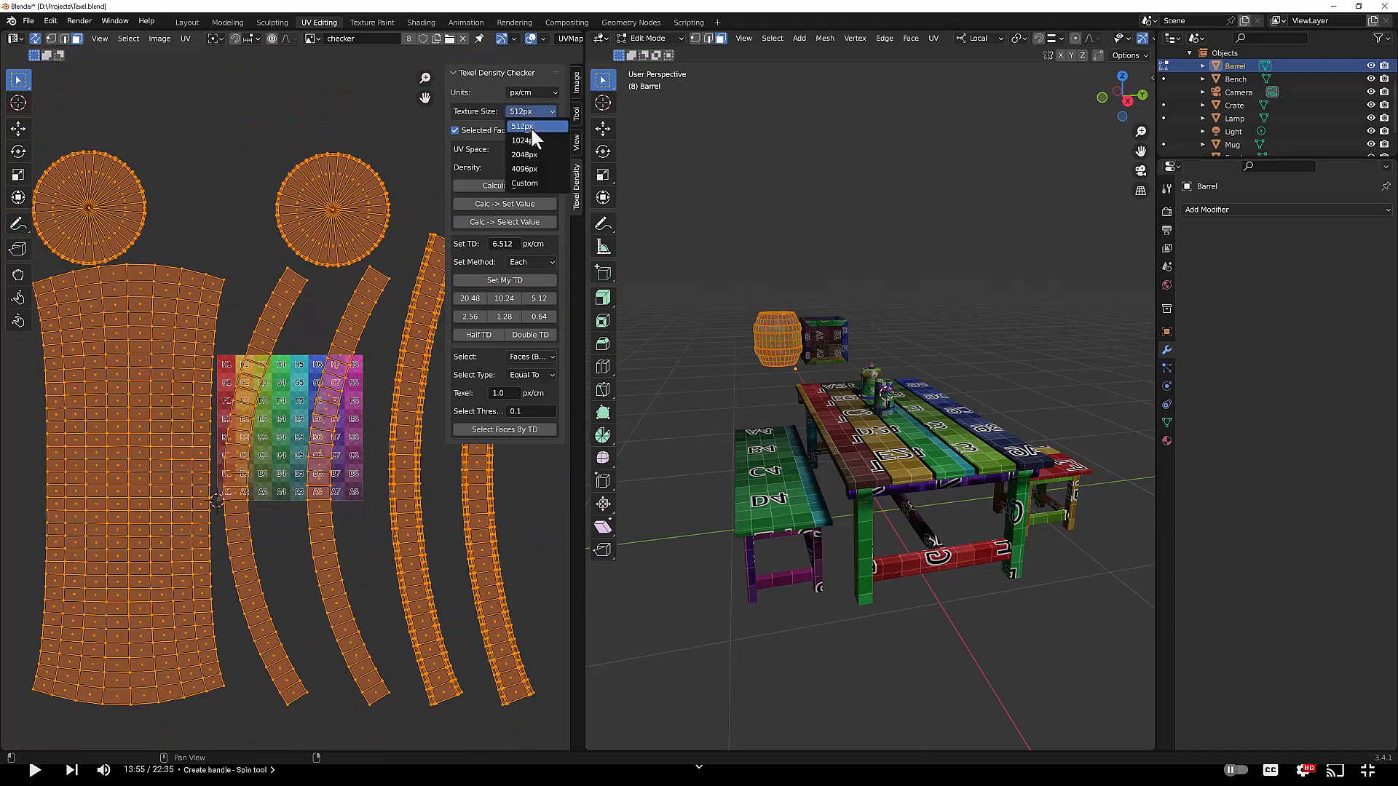
left_click(533, 154)
left_click(509, 280)
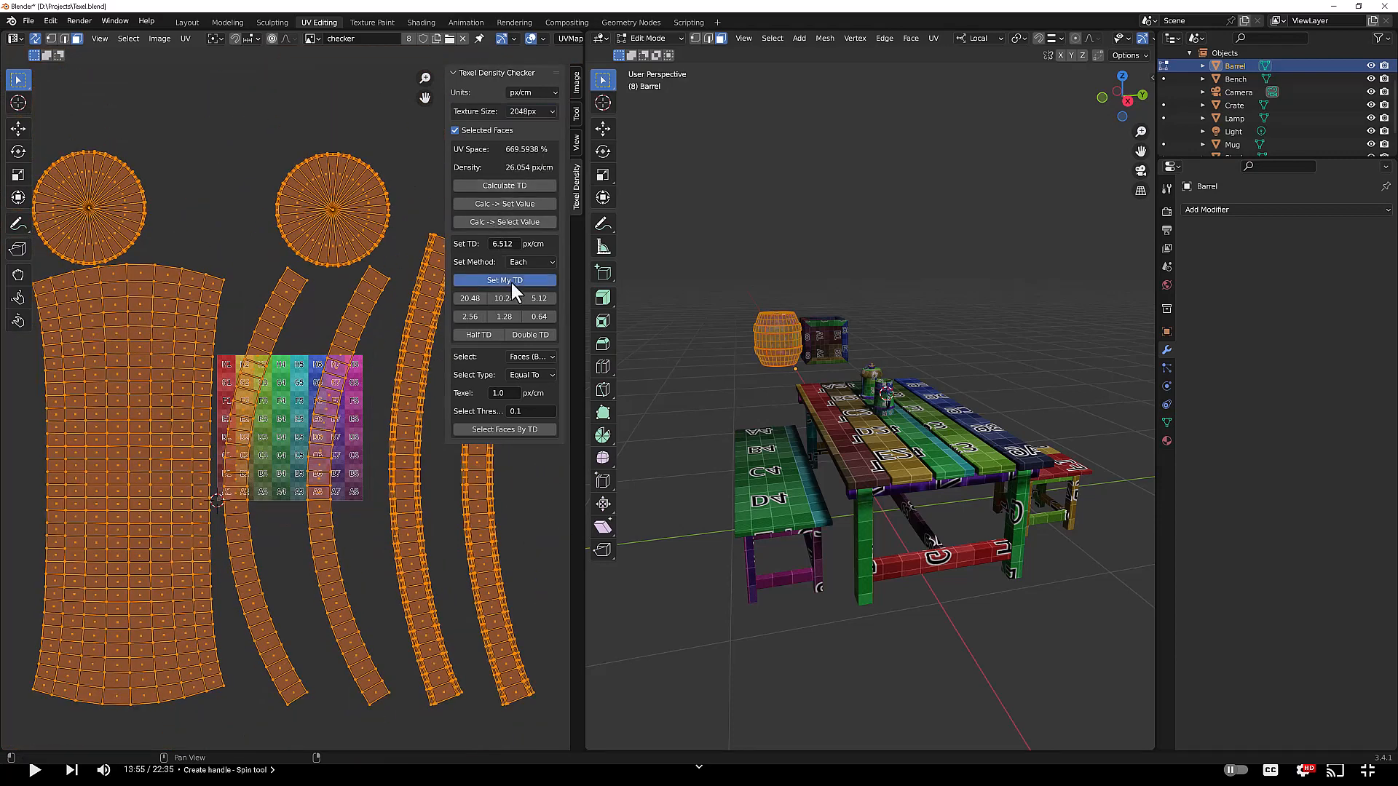
scroll(335, 404, "up", 2)
scroll(338, 417, "up", 2)
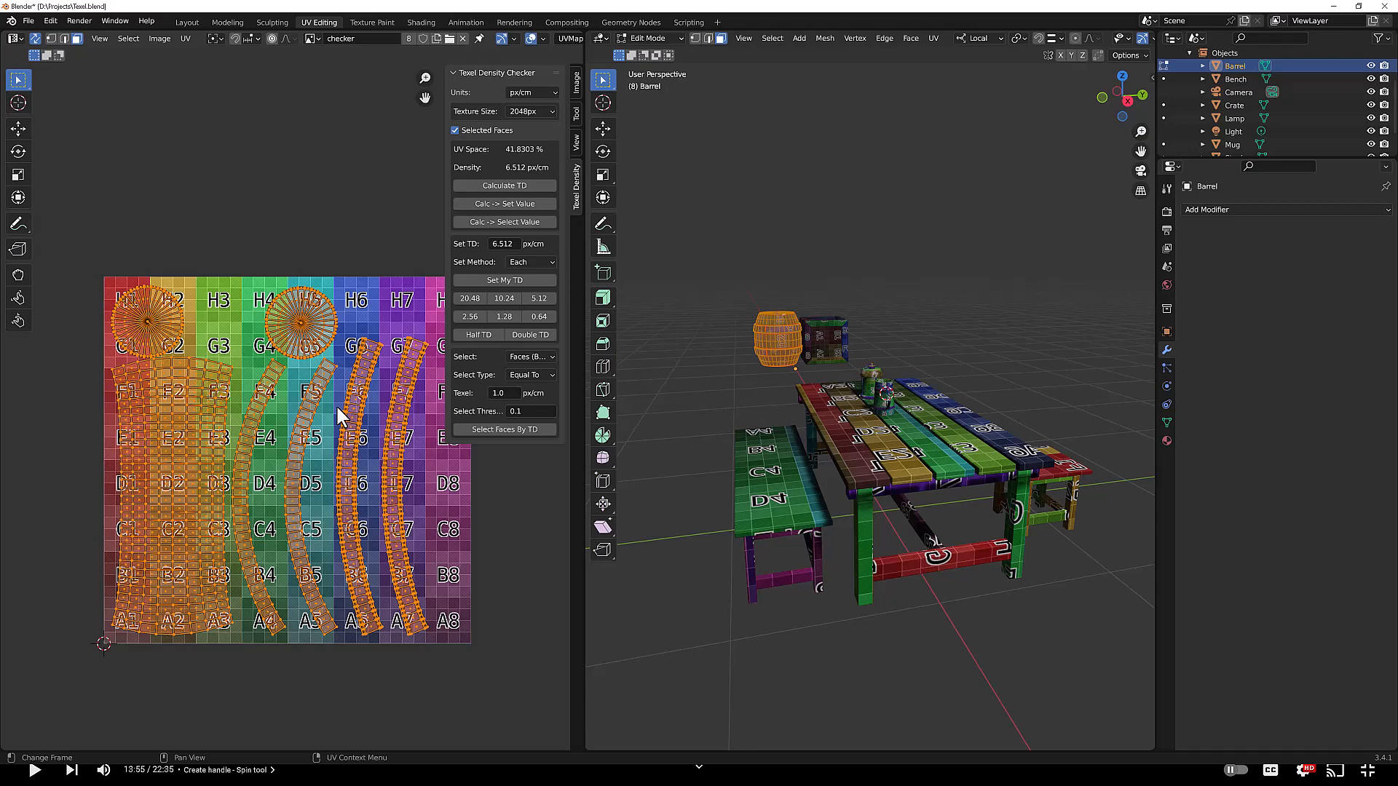
Step: Set the target TD to 3.25 px/cm with a 1024px texture size and apply Set My TD to the barrel
left_click(502, 244)
type("3.25")
key("Return")
left_click(526, 111)
left_click(523, 140)
left_click(504, 280)
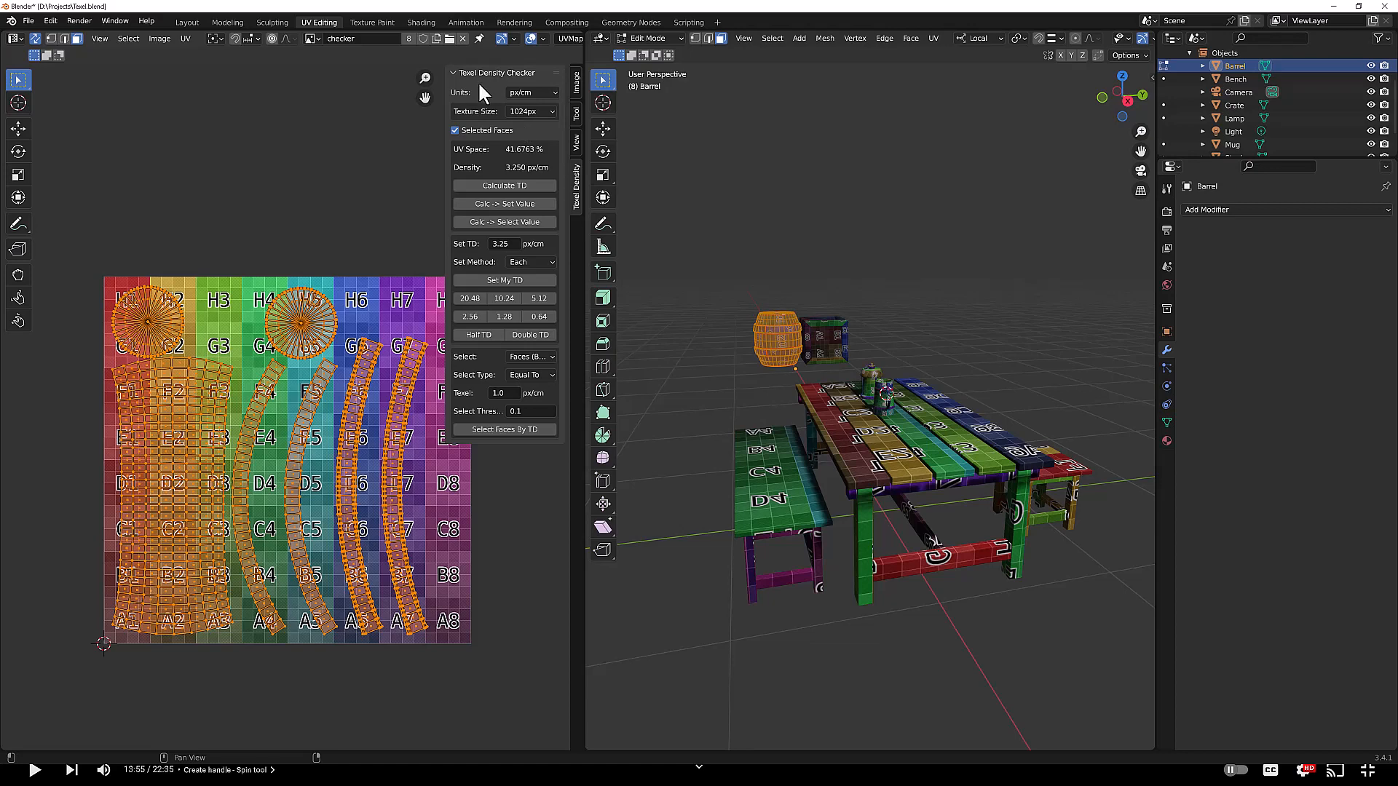
Step: Select the crate, enter Edit Mode, select all its faces and apply Set My TD
left_click(830, 338)
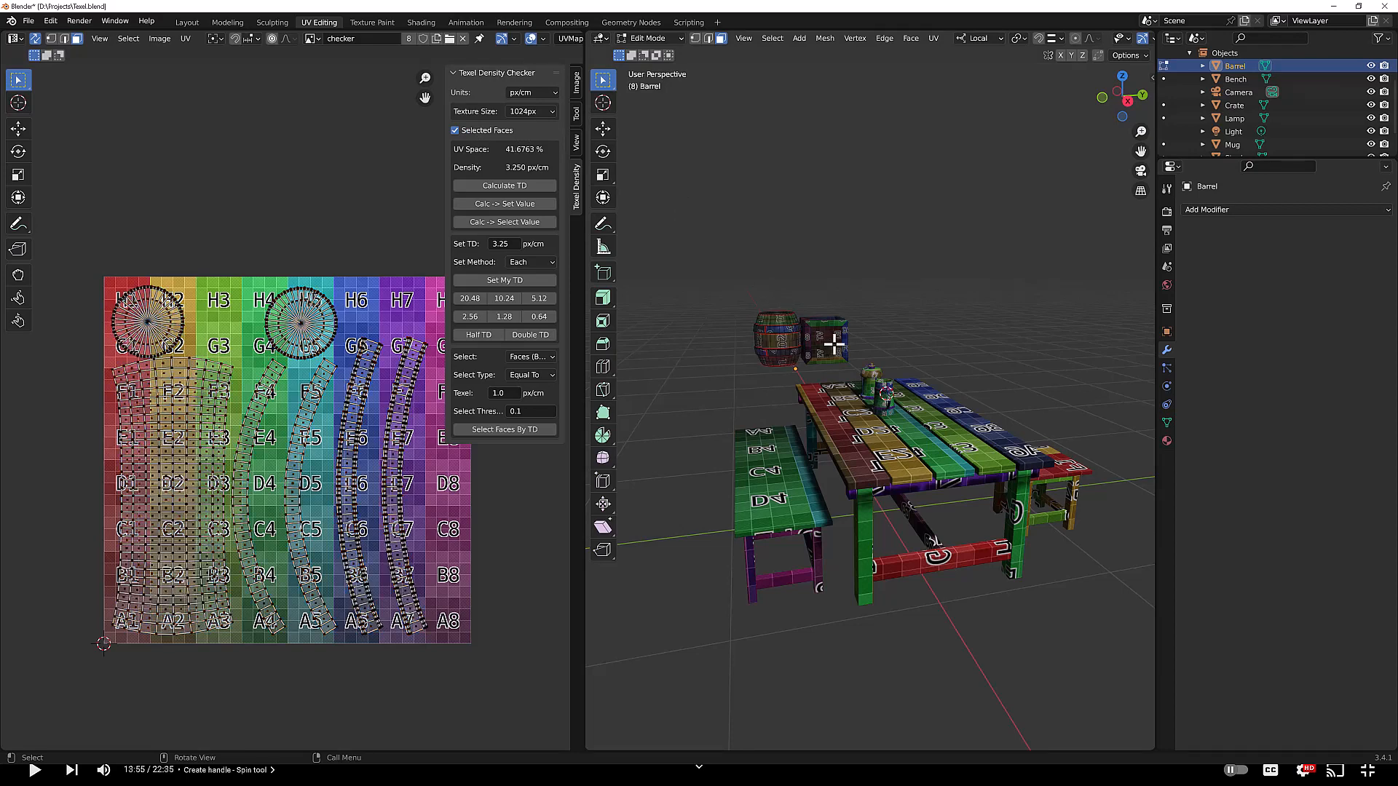
key("Tab")
left_click(829, 325)
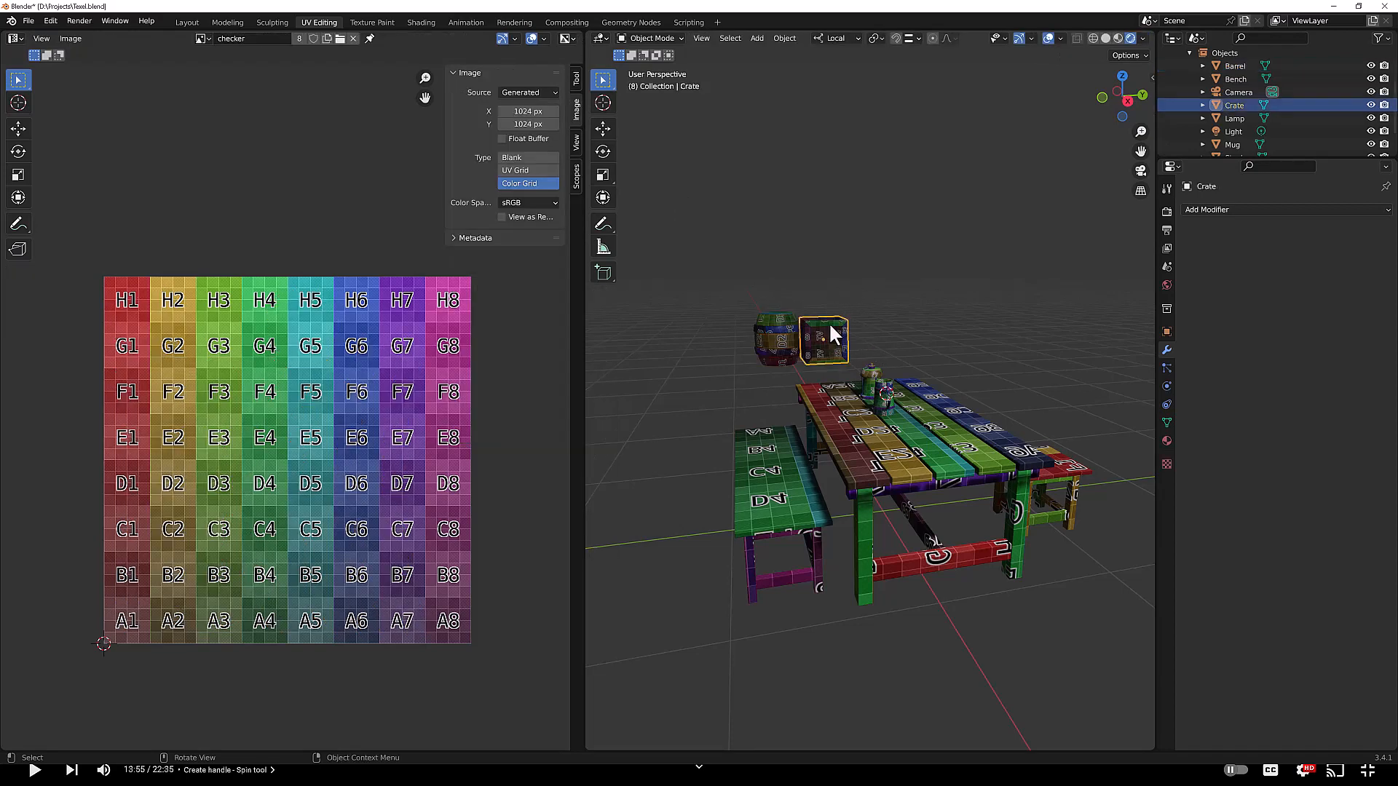
key("Tab")
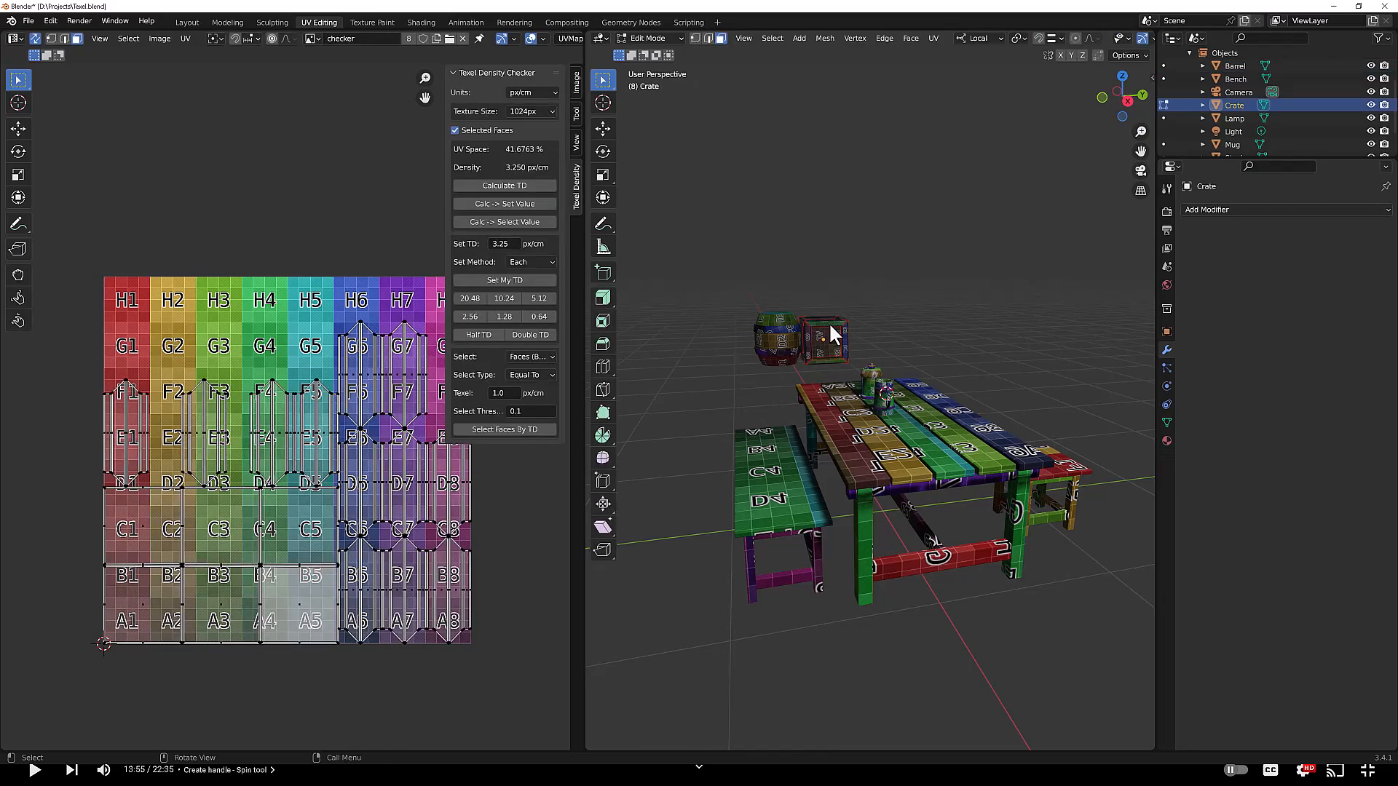
key("a")
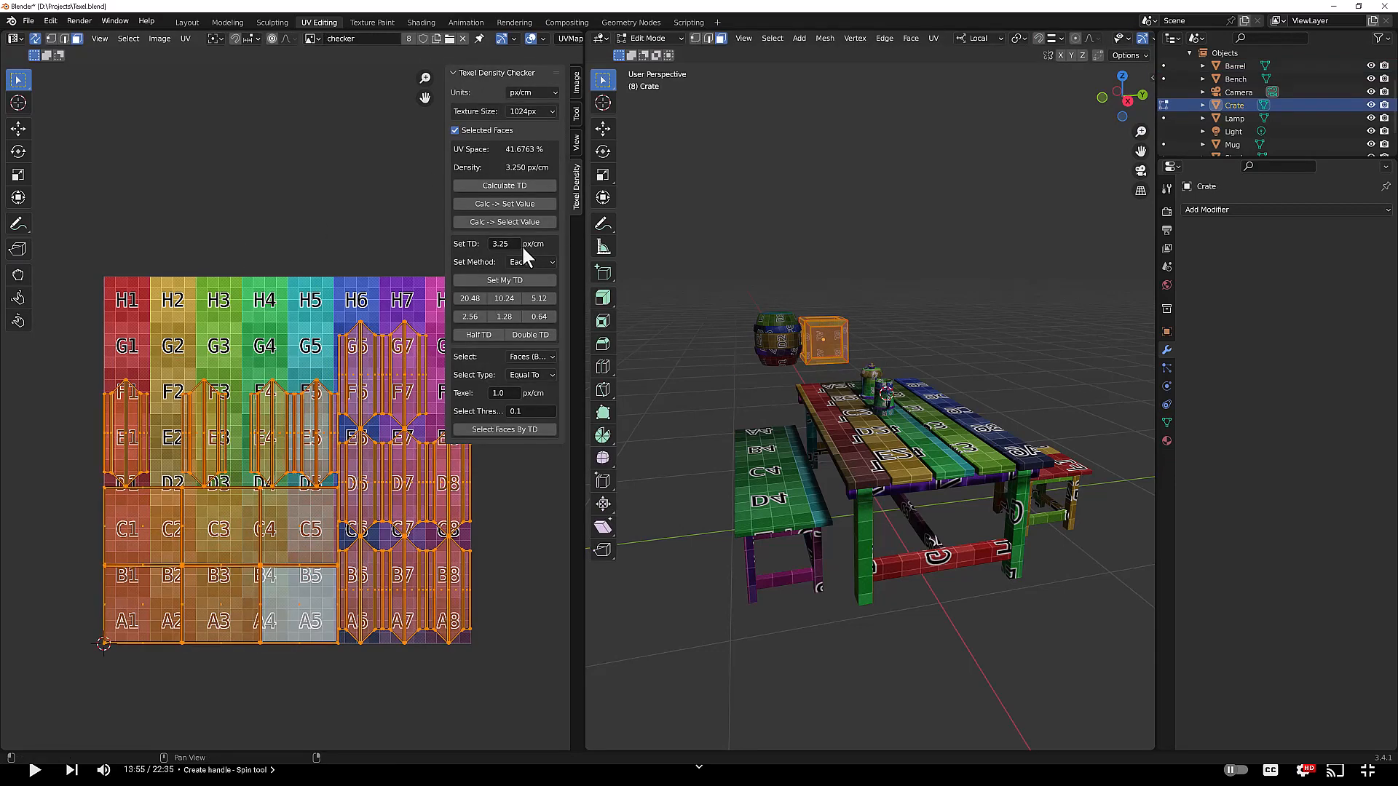
left_click(504, 279)
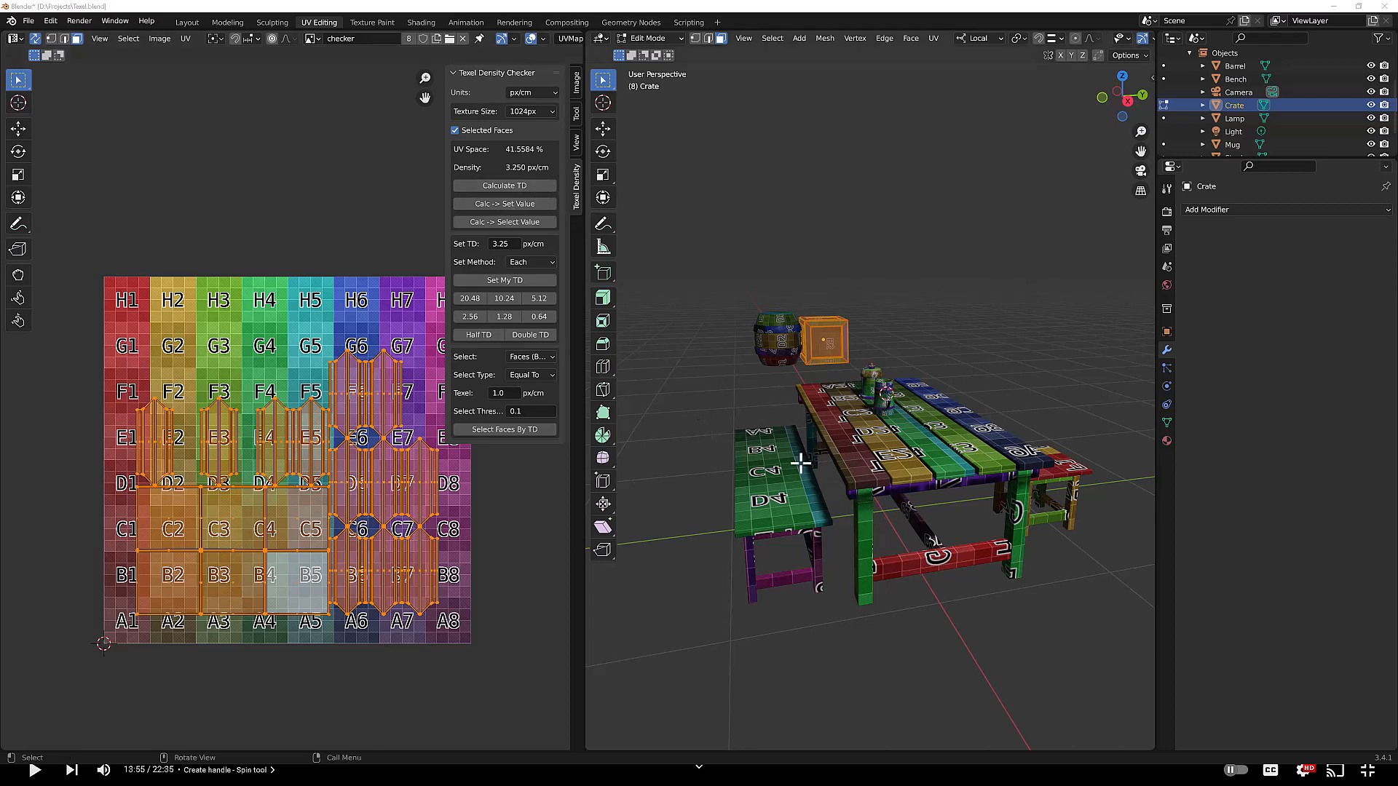
Step: Leave Edit Mode and rename the crate's material to Crate_1024
key("Tab")
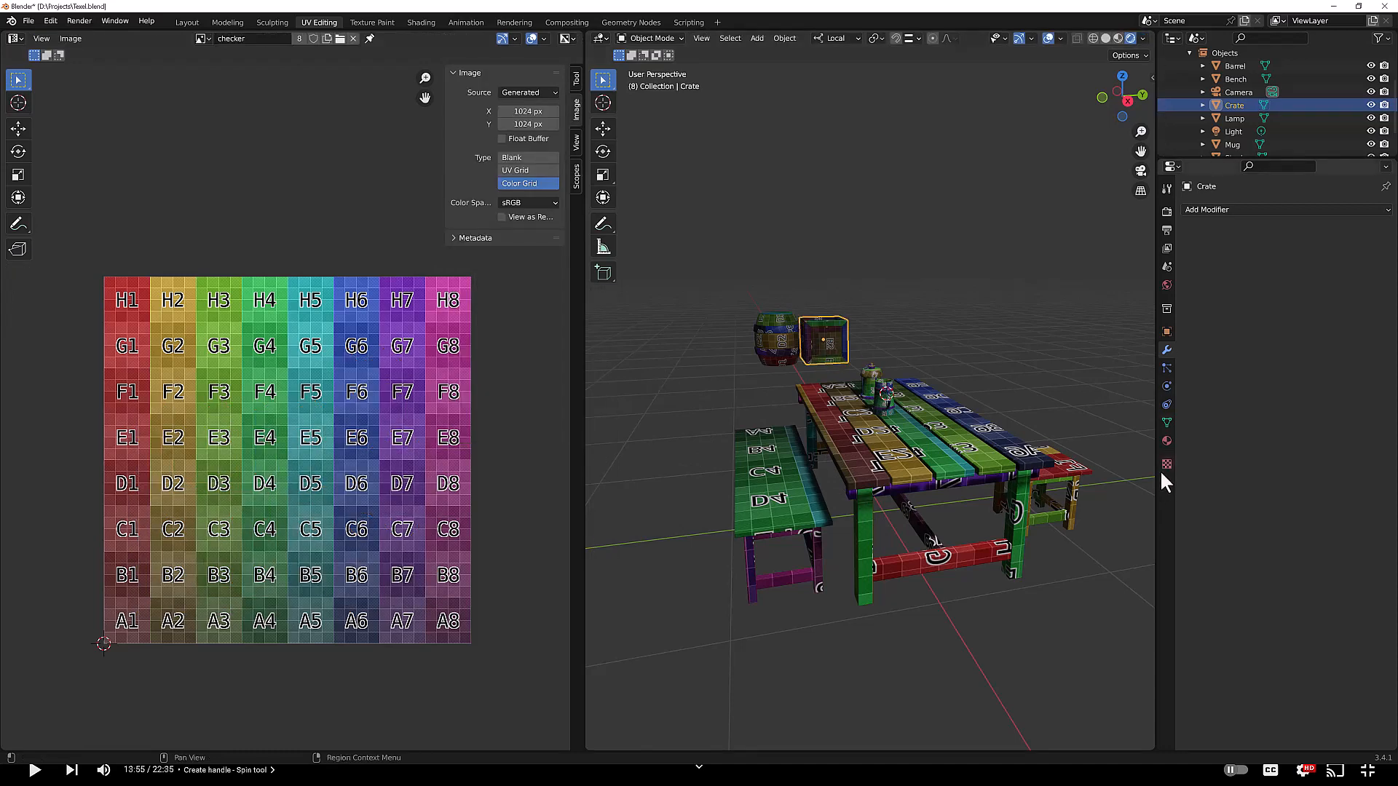
left_click(1166, 441)
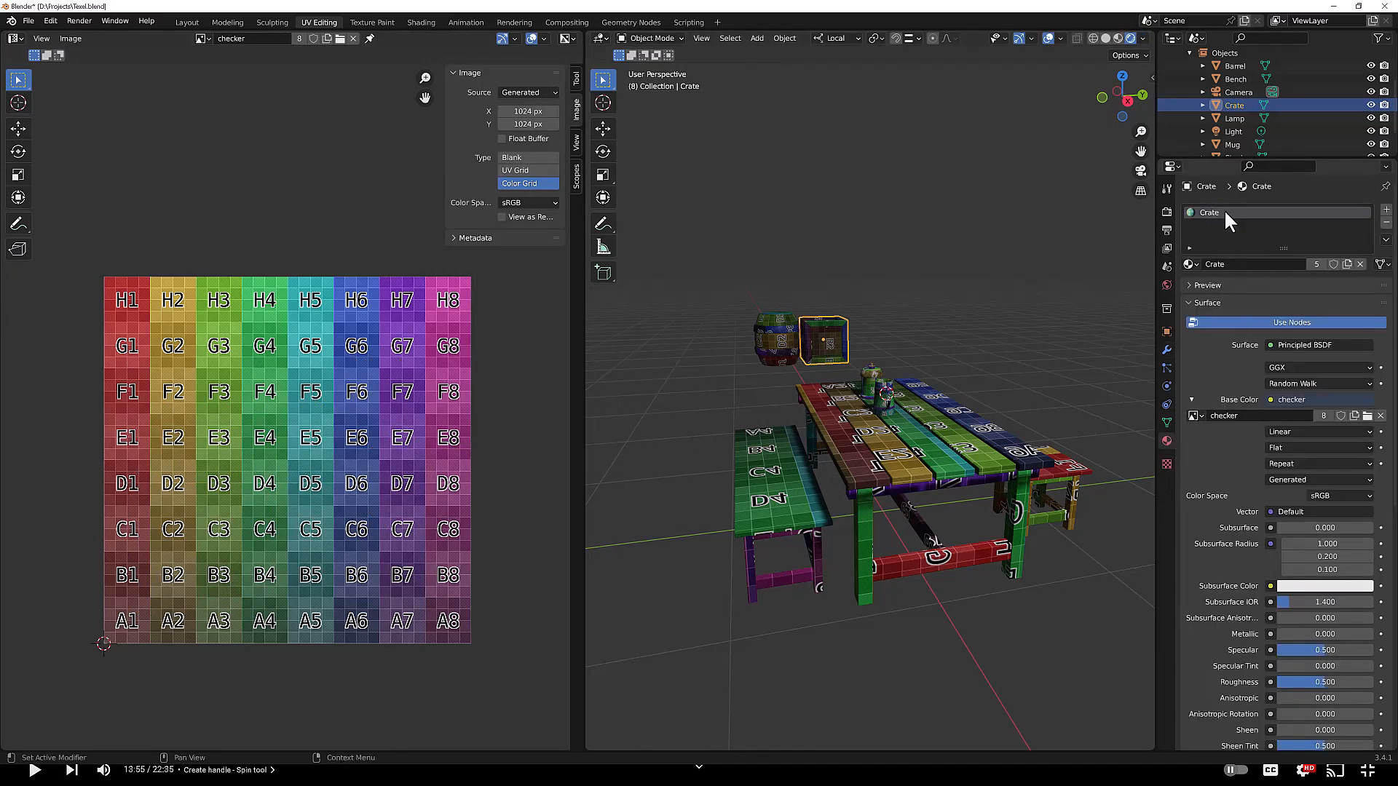
left_click(1242, 265)
left_click(1242, 265)
type("_1024")
key("Return")
Step: Select the barrel and rename its material to Barrel_1024
left_click(783, 336)
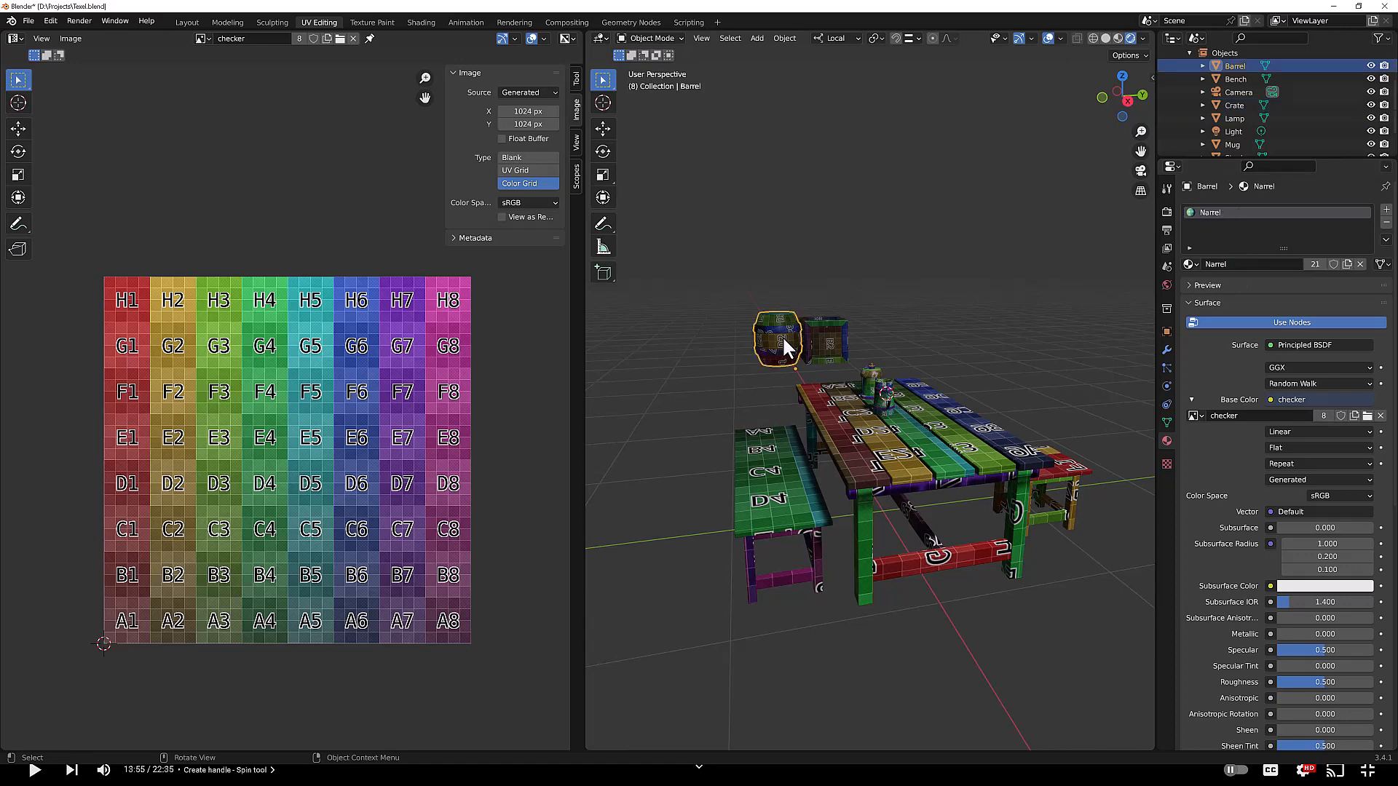
left_click(1240, 264)
left_click_drag(1241, 264, 1186, 265)
type("Barrel_1024")
key("Return")
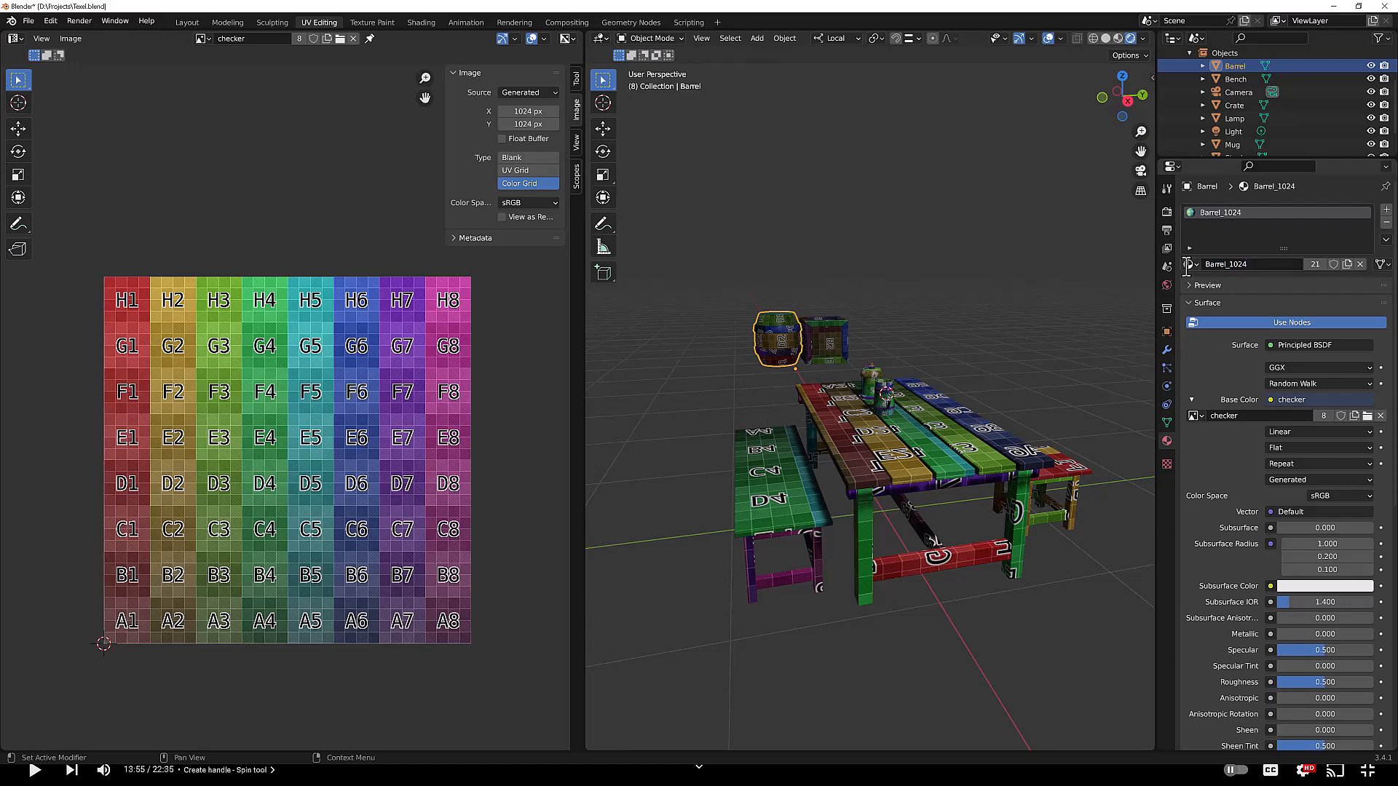
Step: Select the bench and rename its shared table material to Table_2048
left_click(772, 484)
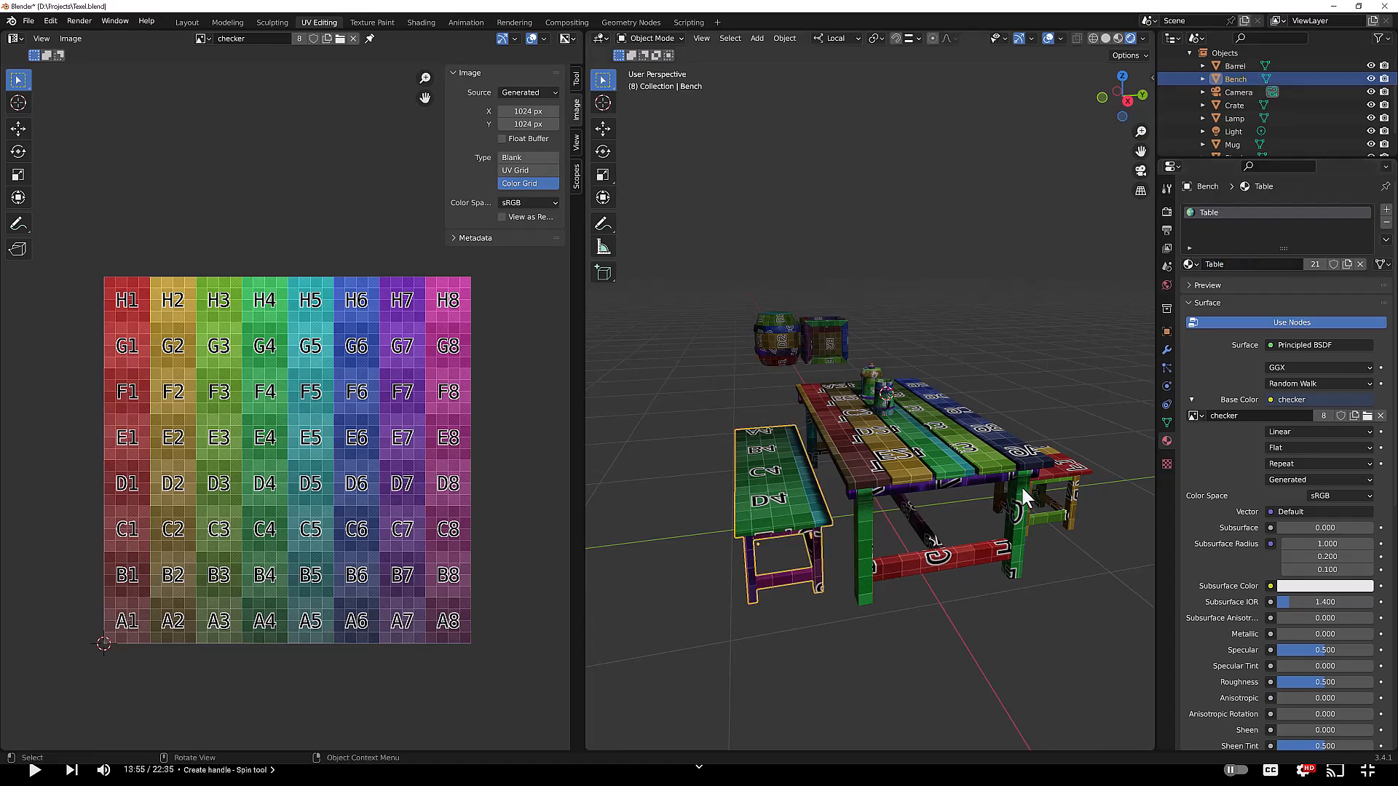
double_click(1235, 265)
type("_2018")
key("Return")
Step: Check which objects use the Table_2048 material by selecting the stool, bench and table in turn
left_click(1070, 485)
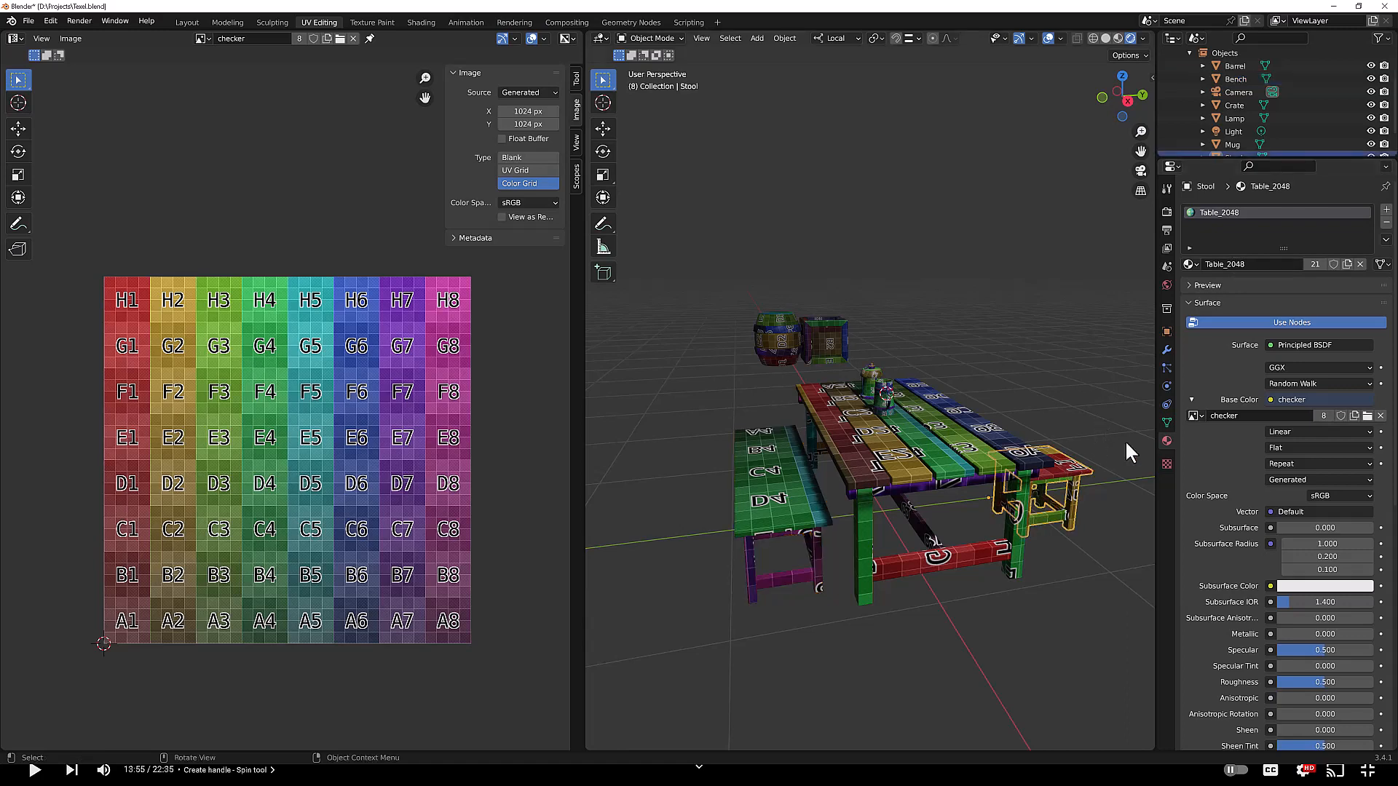
left_click(1247, 264)
left_click(771, 473)
left_click(1078, 468)
left_click(776, 480)
left_click(1076, 470)
left_click(775, 483)
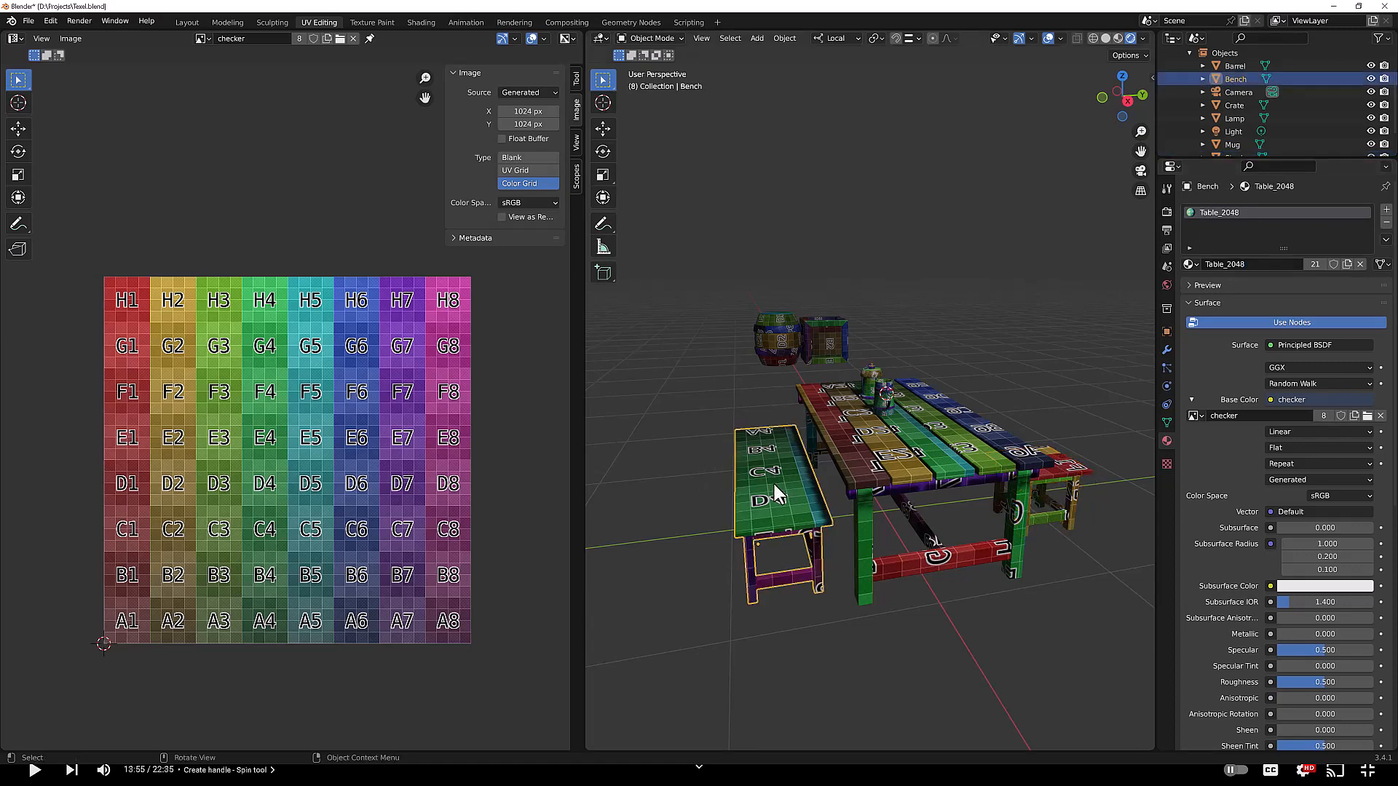
left_click(951, 427)
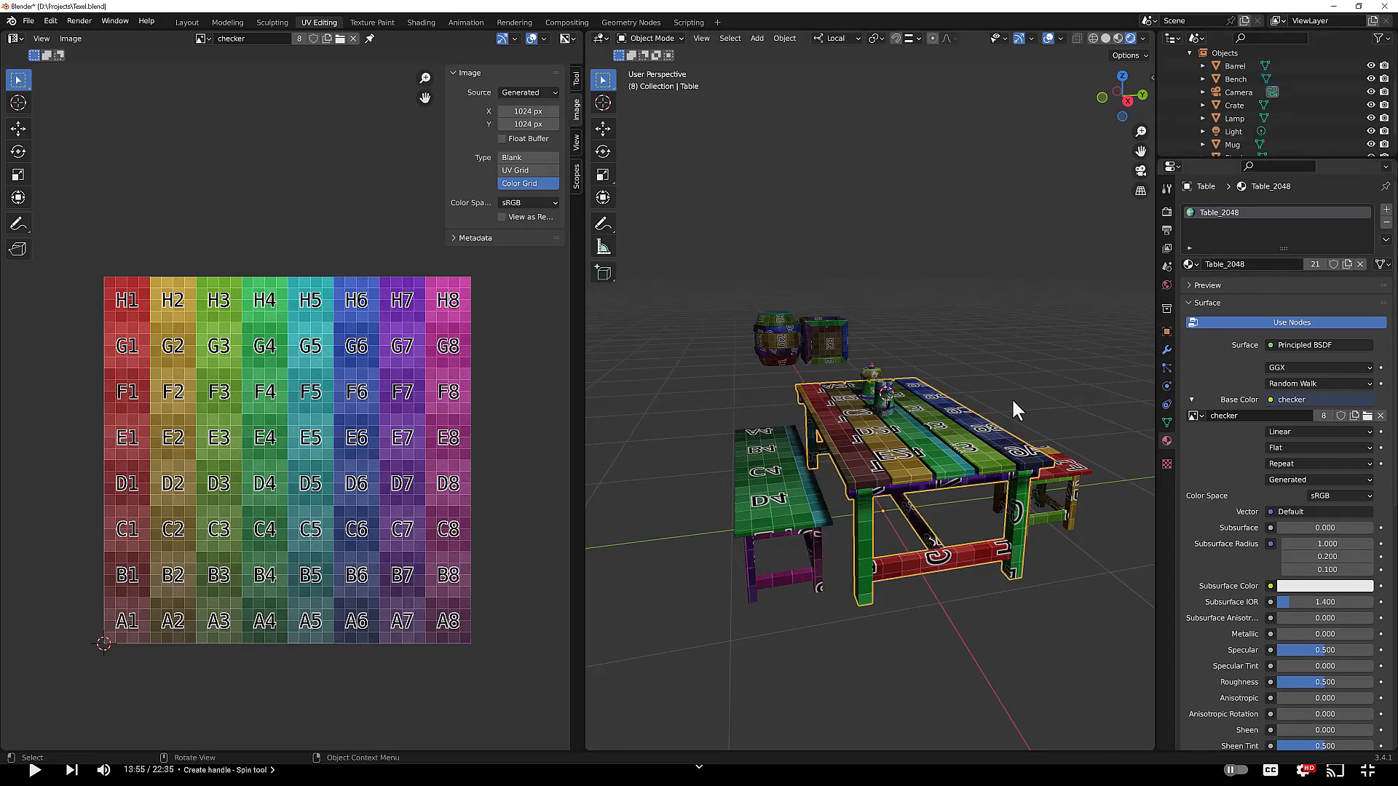
left_click(786, 489)
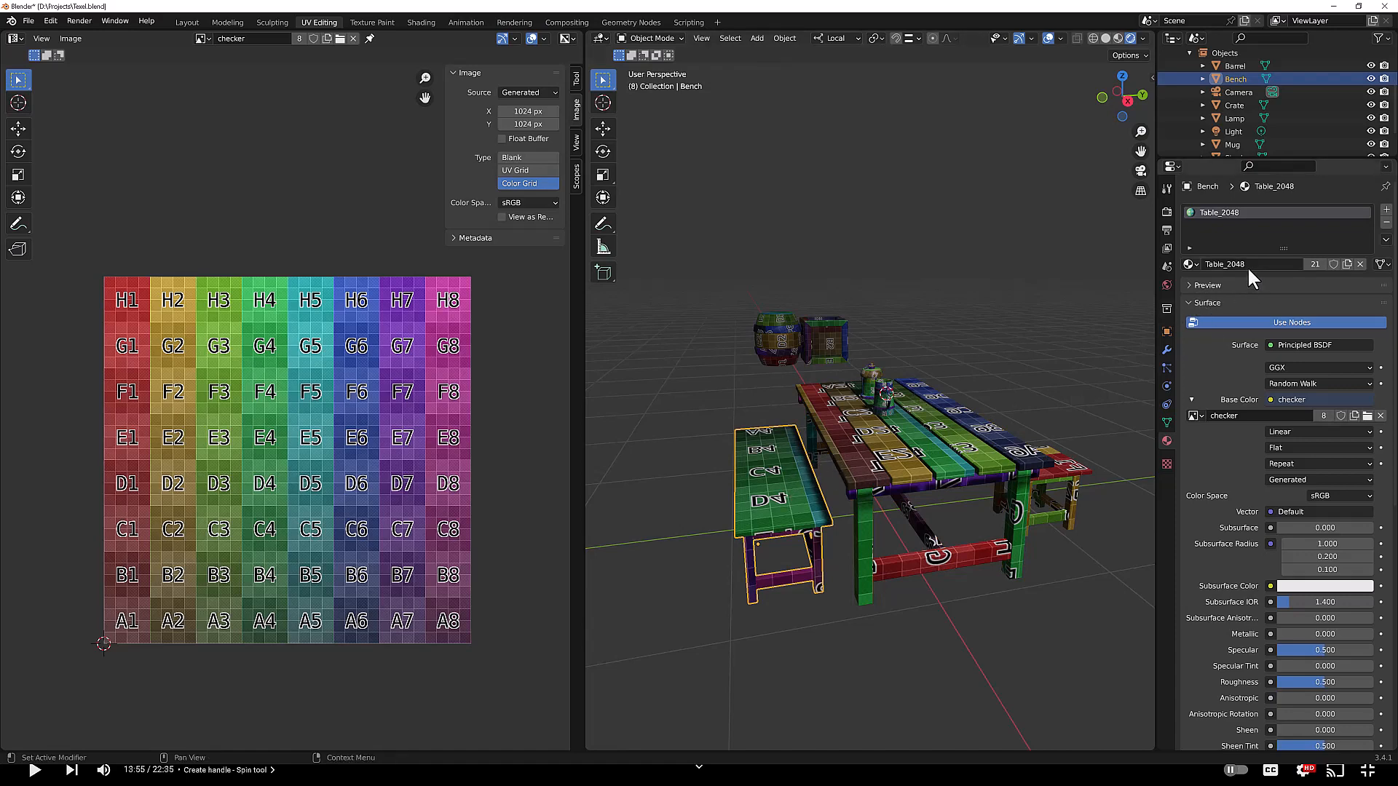
left_click(1221, 263)
left_click(999, 286)
Step: Add a material slot to the bench with a new material named Bench_2048
left_click(1386, 211)
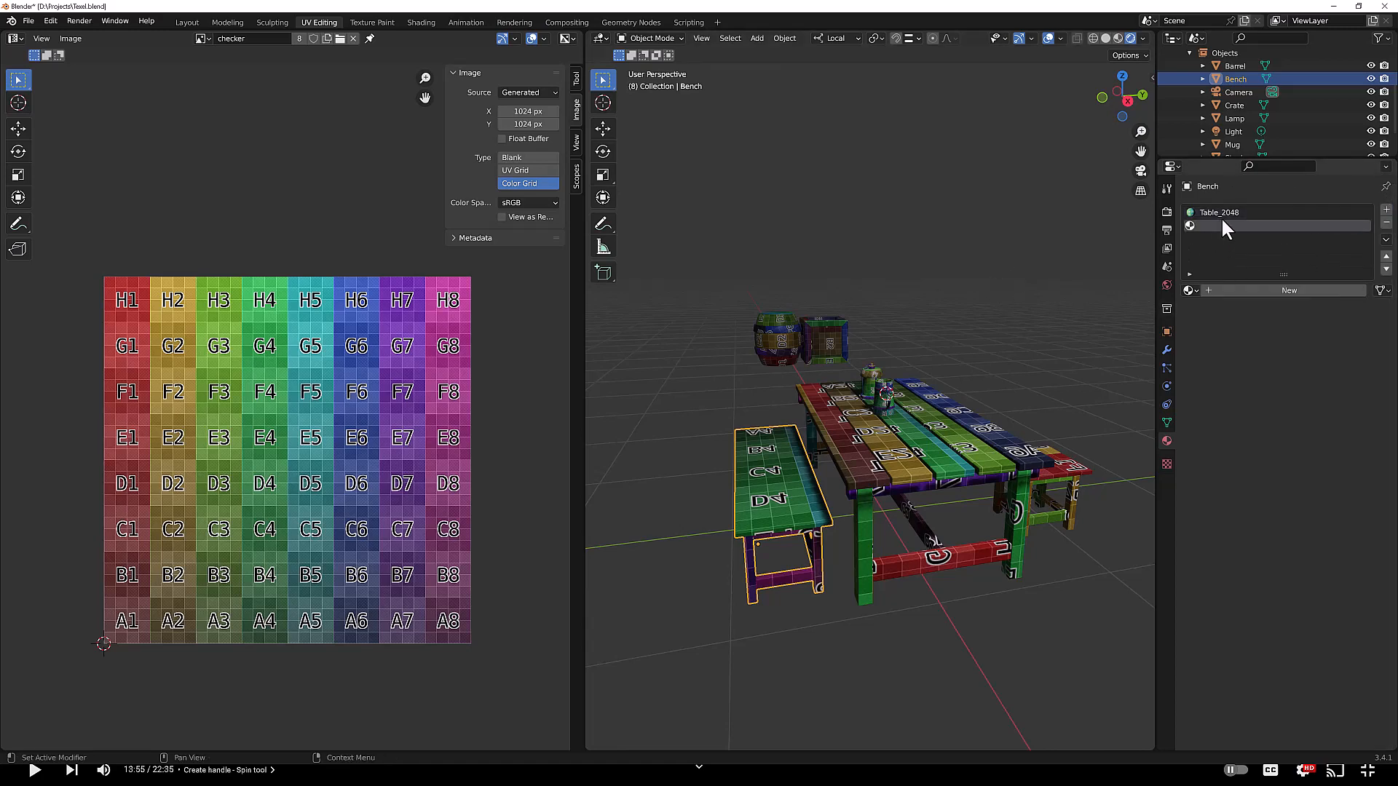
left_click(1236, 288)
left_click(1234, 288)
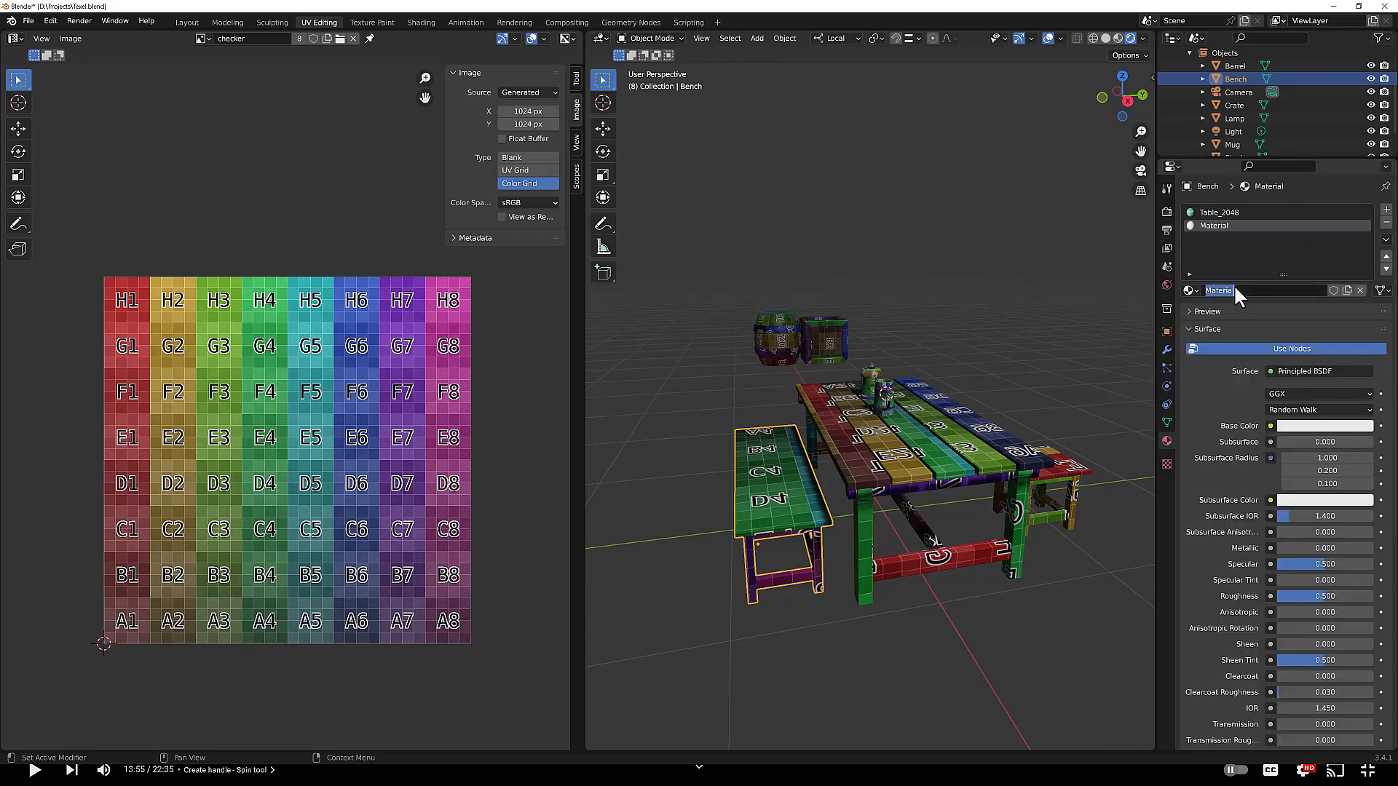
type("Bench_2048")
key("Return")
Step: Select the stool, remove its material slot and assign the Bench_2048 material instead
left_click(1066, 466)
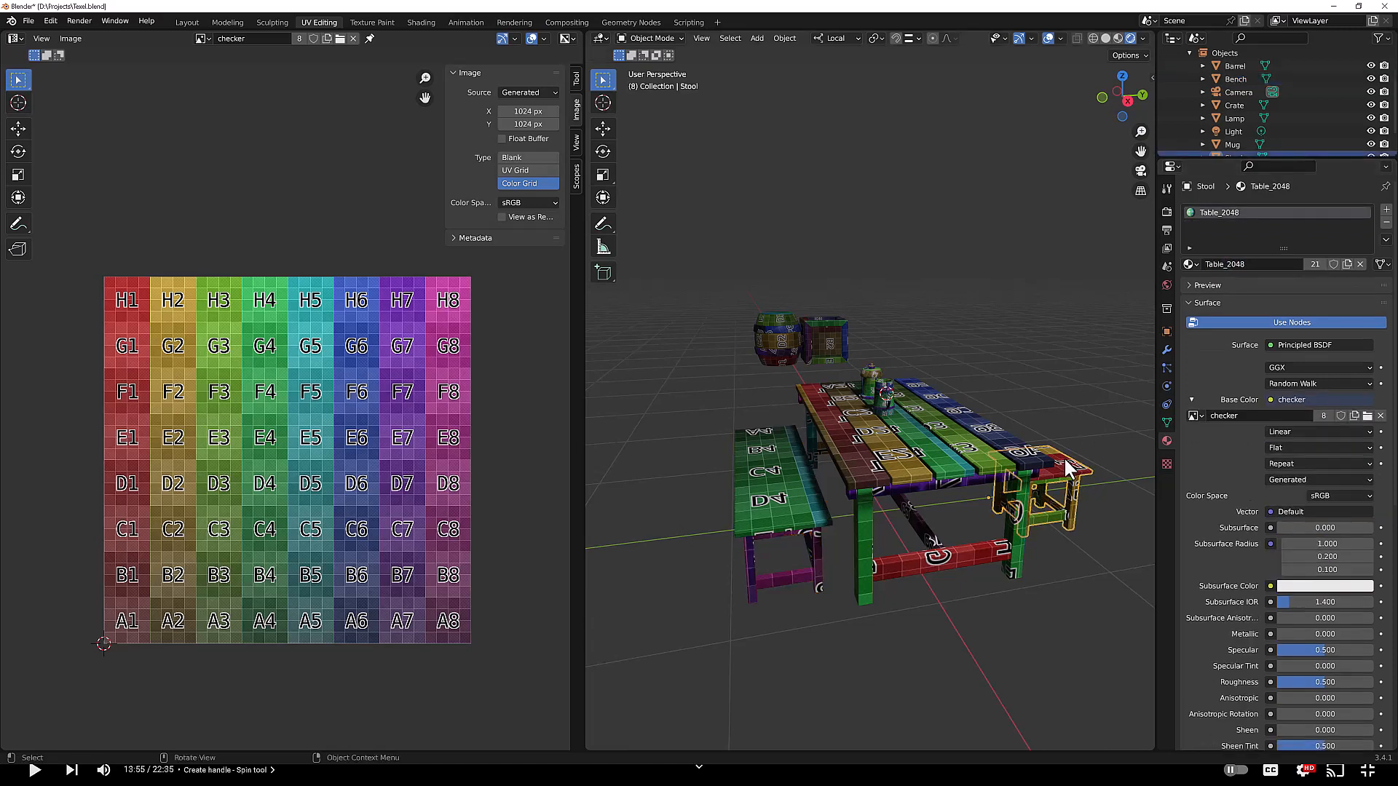
left_click(1386, 222)
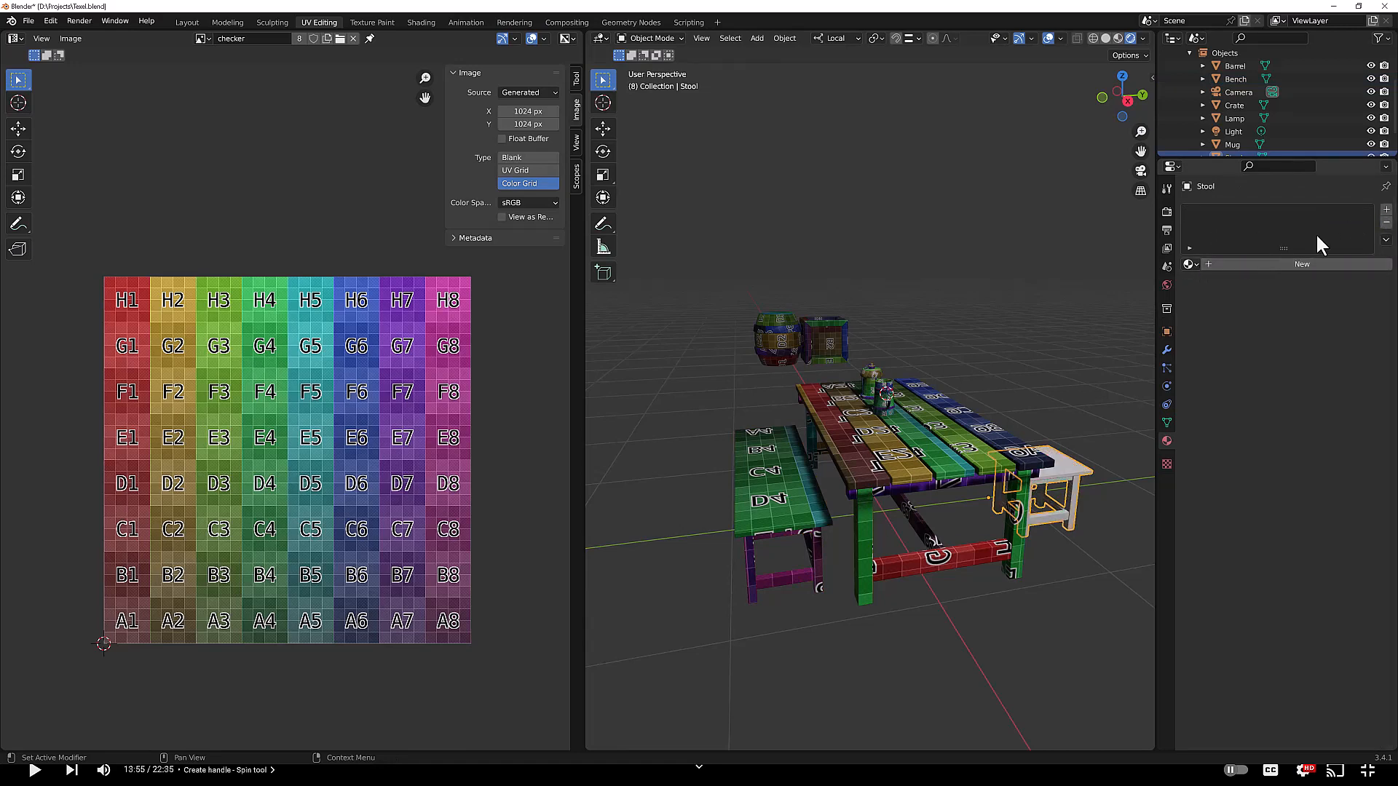
left_click(1190, 262)
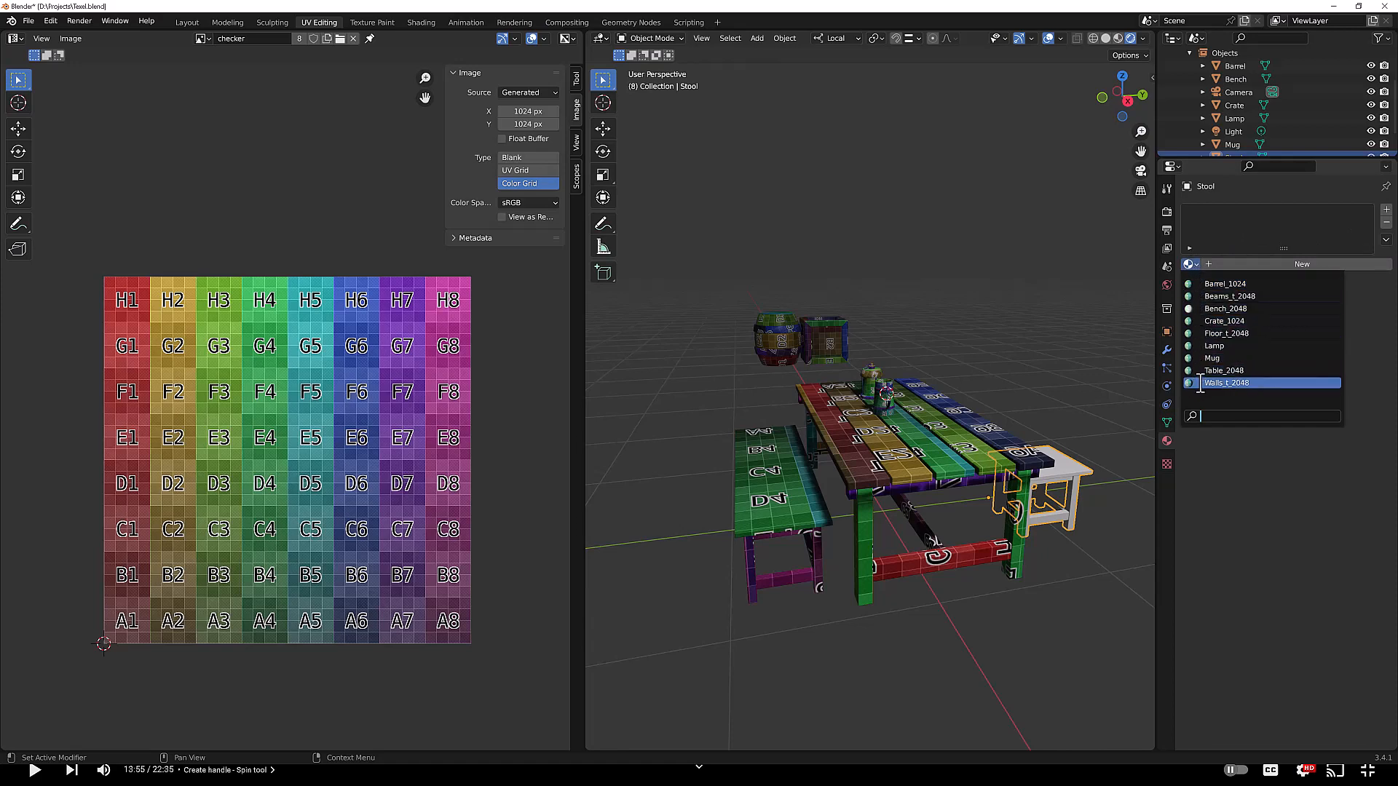
left_click(1201, 309)
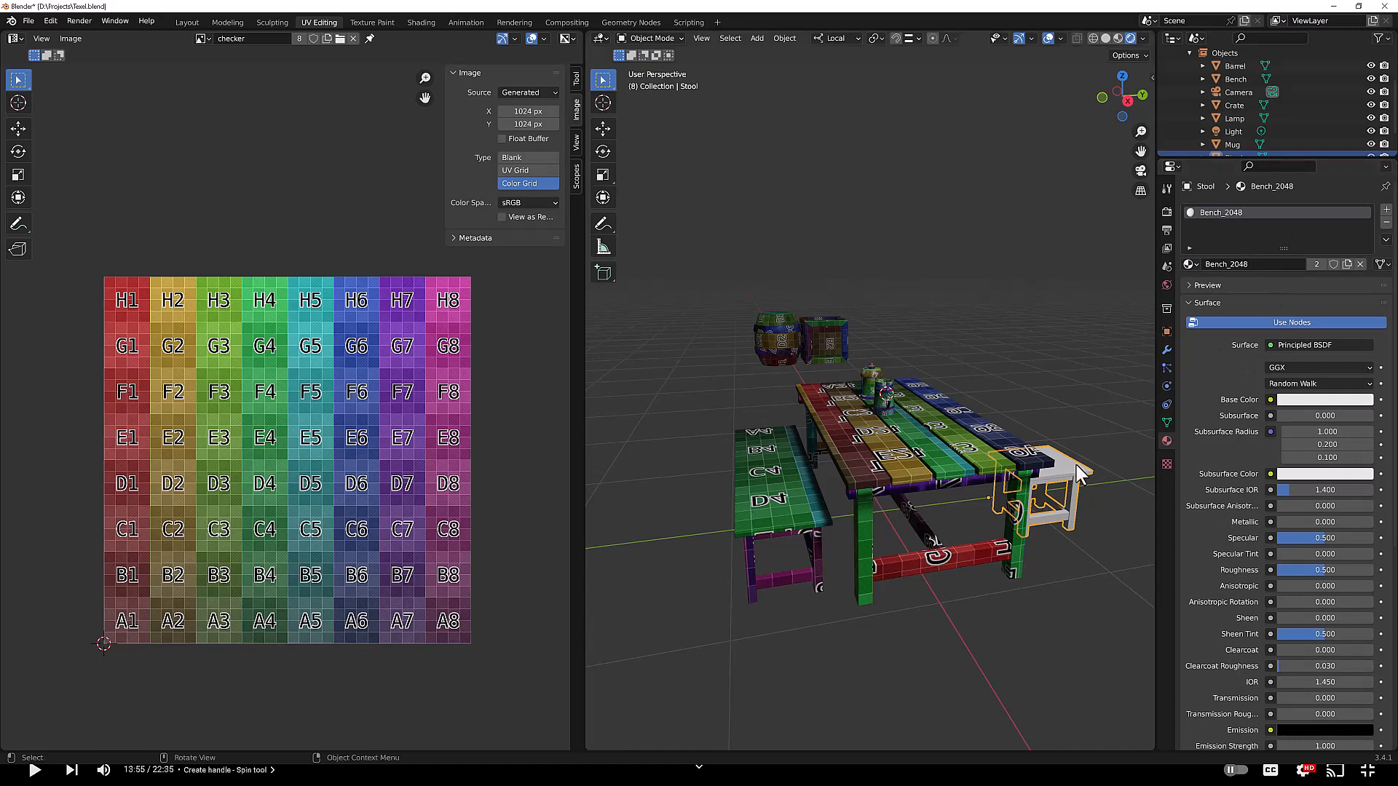
Step: Select the bench and remove its Table_2048 material slot so only Bench_2048 remains
left_click(764, 486)
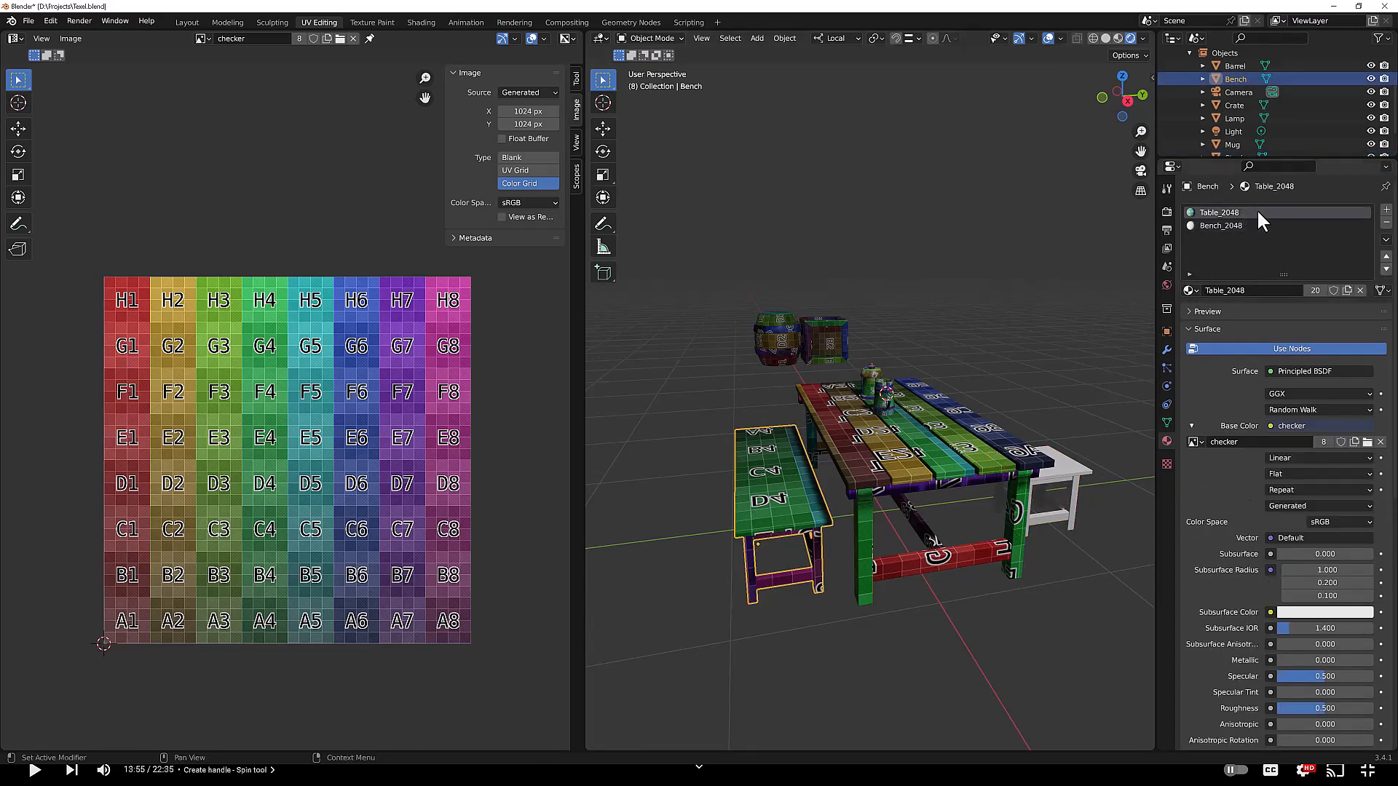
left_click(1386, 210)
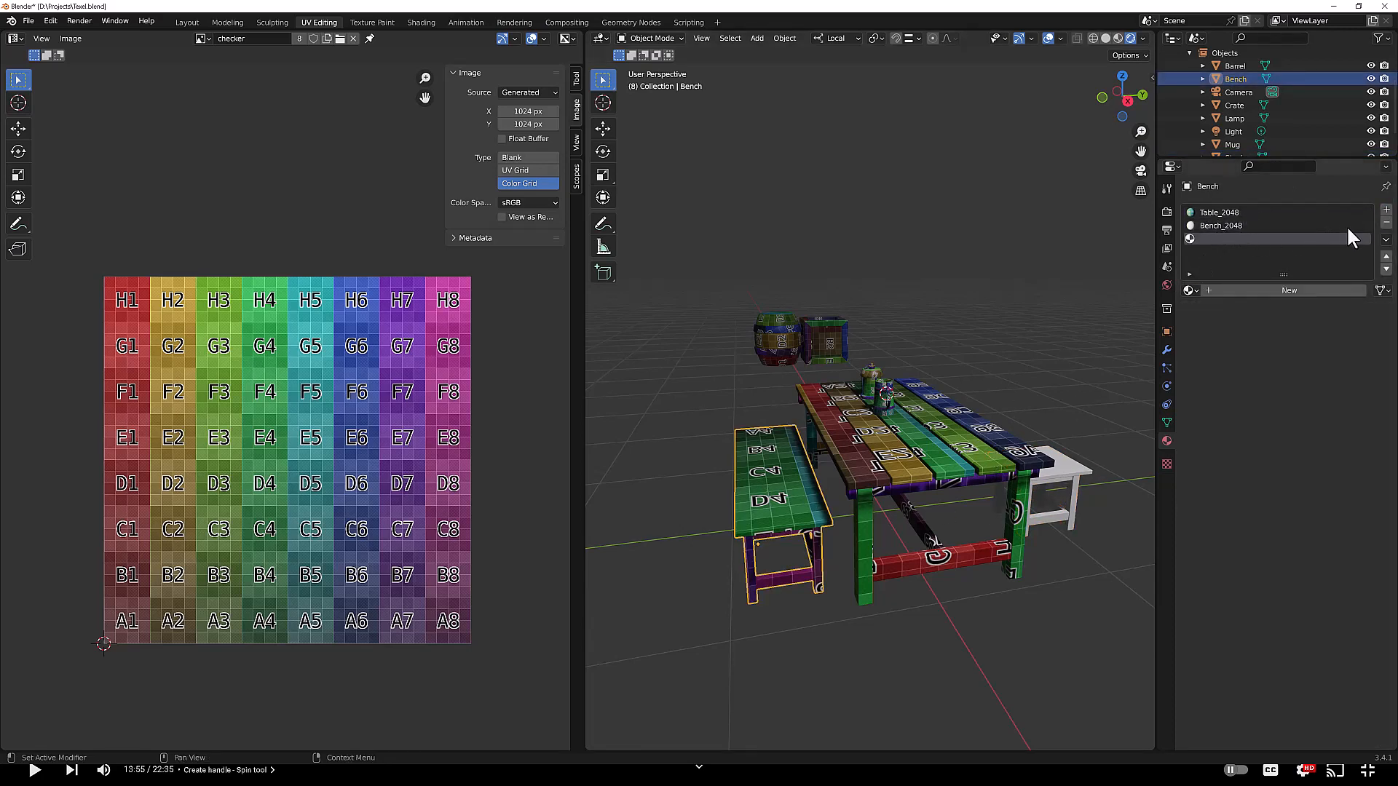
left_click(1386, 222)
left_click(1252, 214)
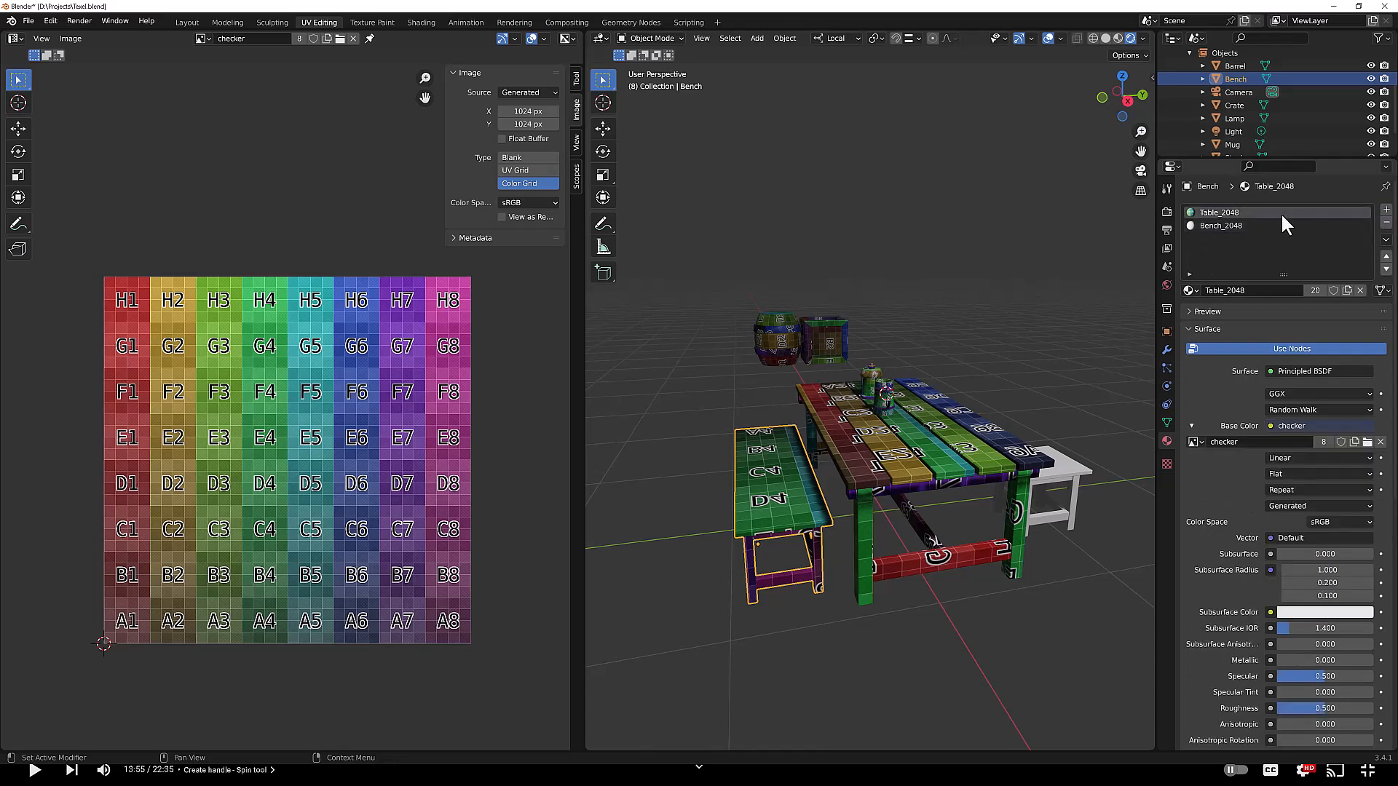
left_click(1385, 223)
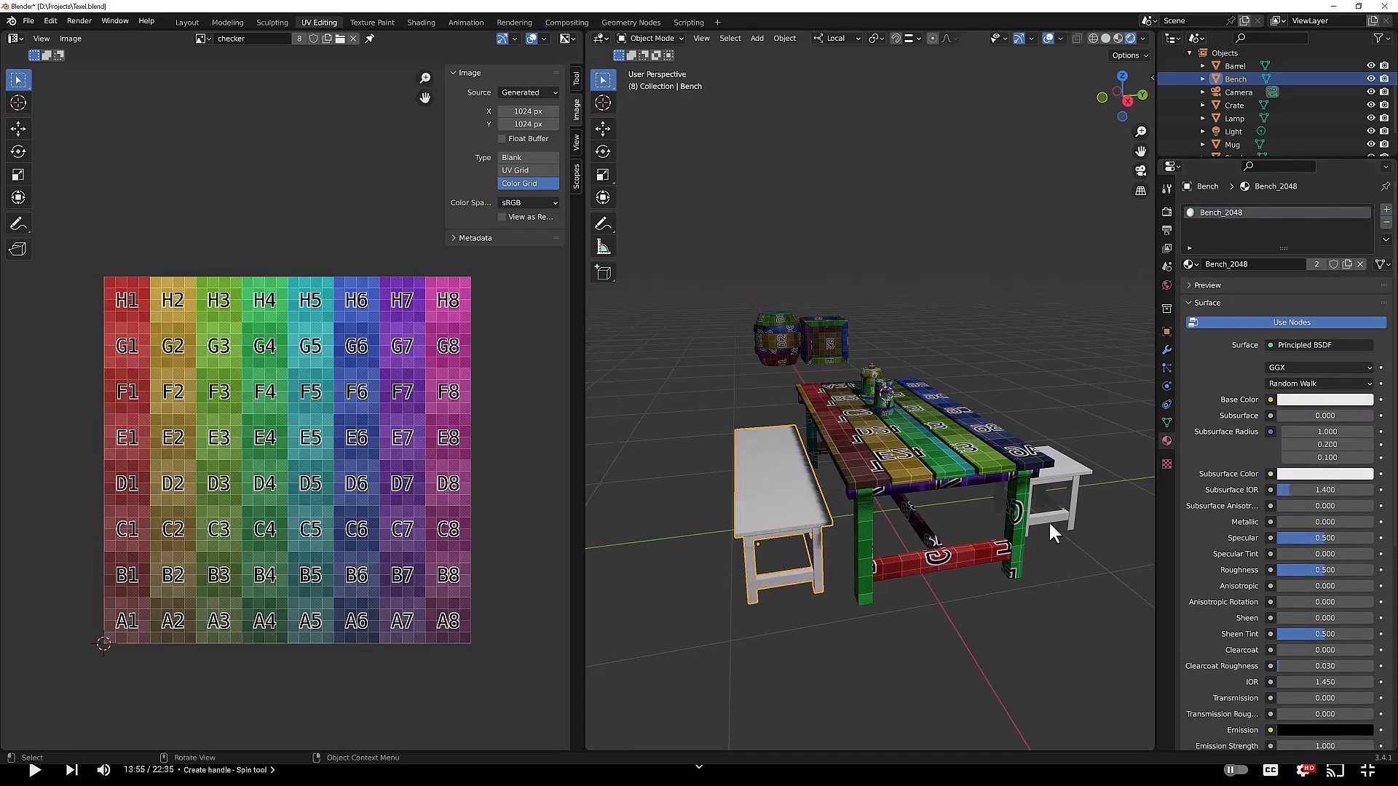
Step: Set the Bench_2048 base color to an Image Texture using the checker image
left_click(1270, 400)
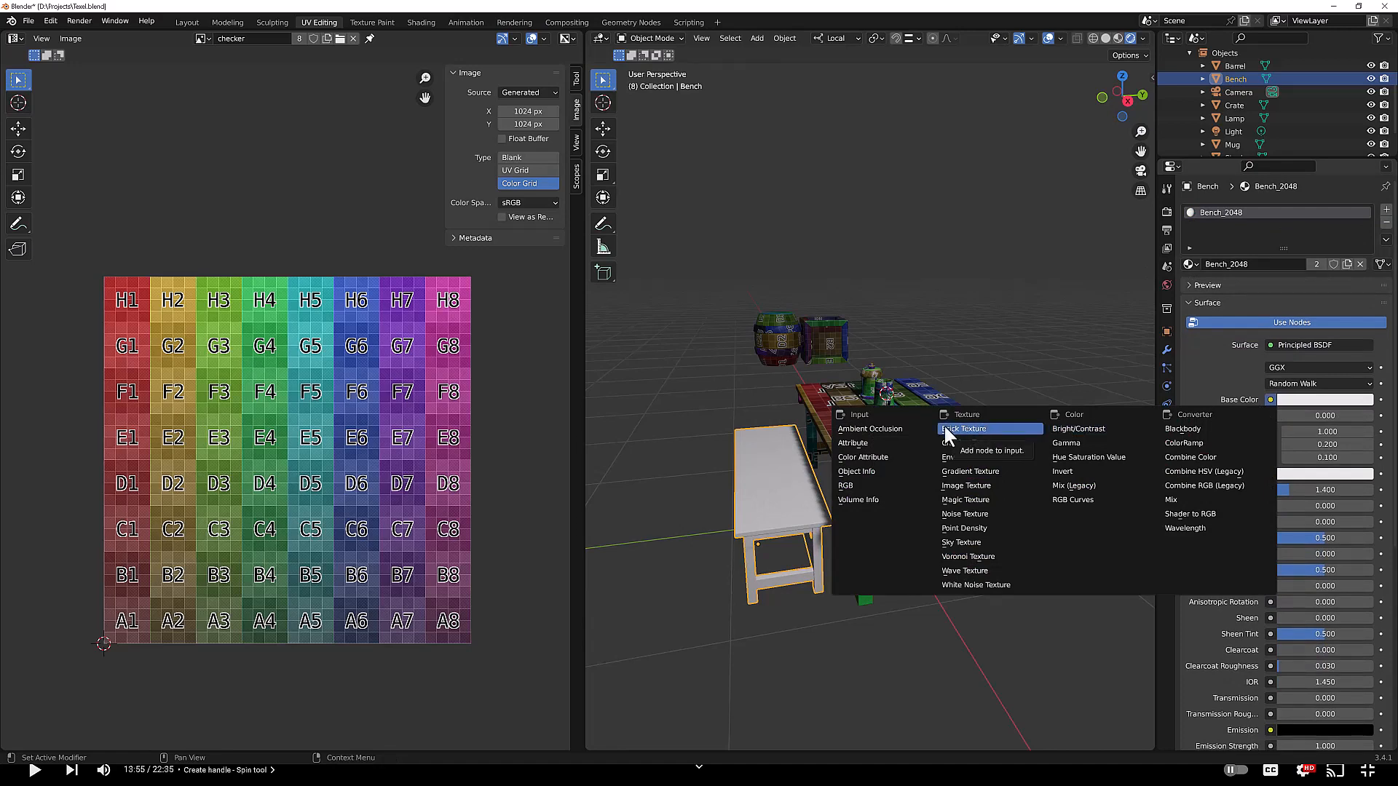
left_click(983, 485)
left_click(1195, 414)
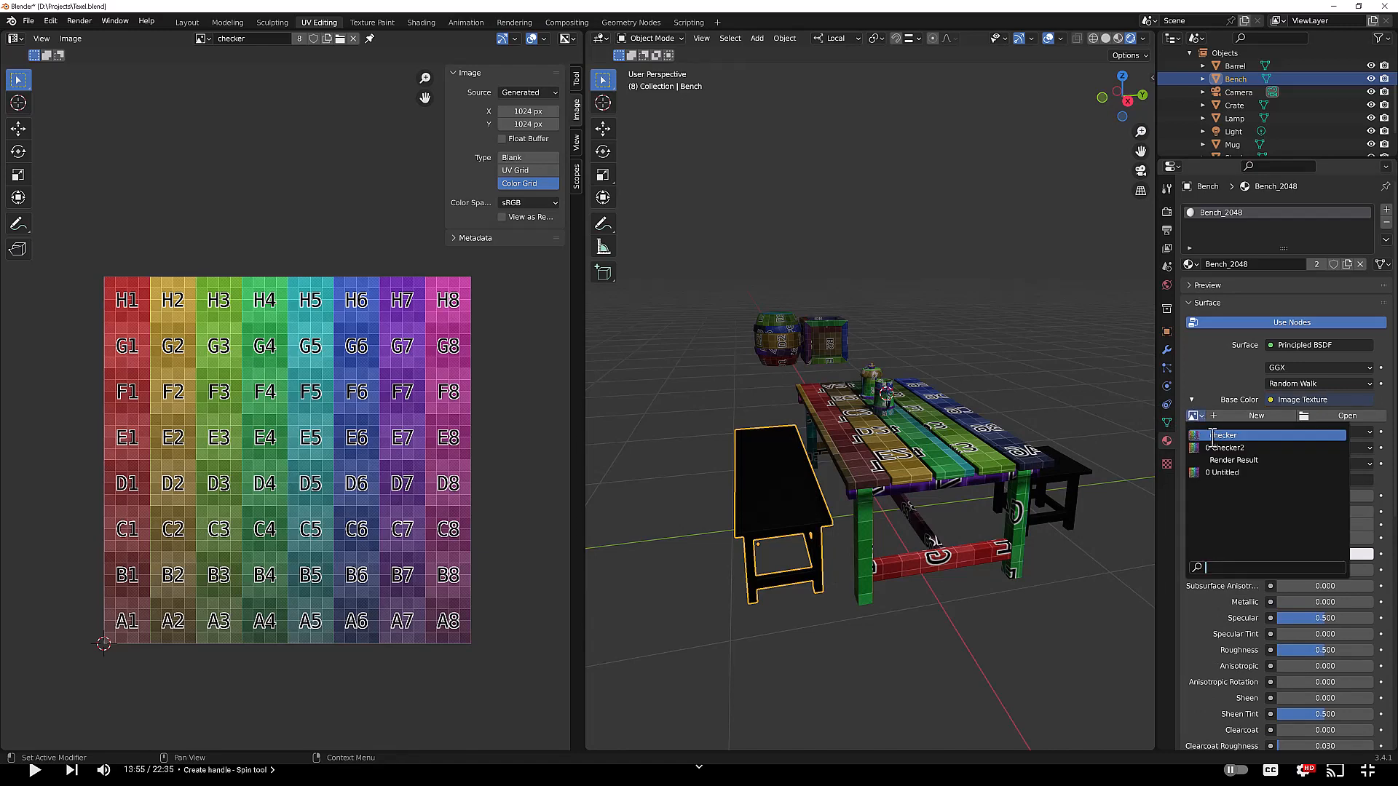
left_click(1216, 437)
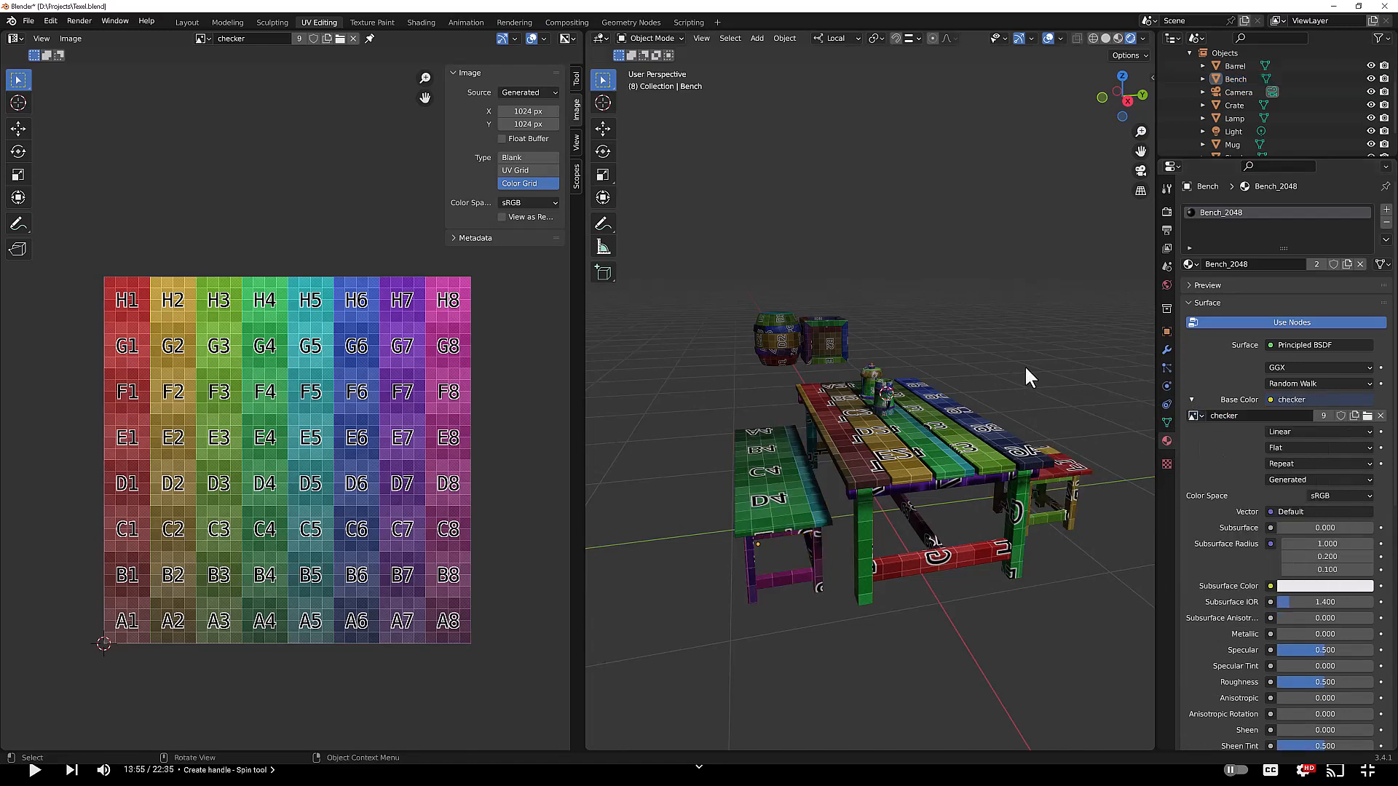
Step: Orbit around and select the stool, bench and table to compare their checker texel density
middle_click_drag(1025, 365, 1037, 464)
left_click(1039, 467)
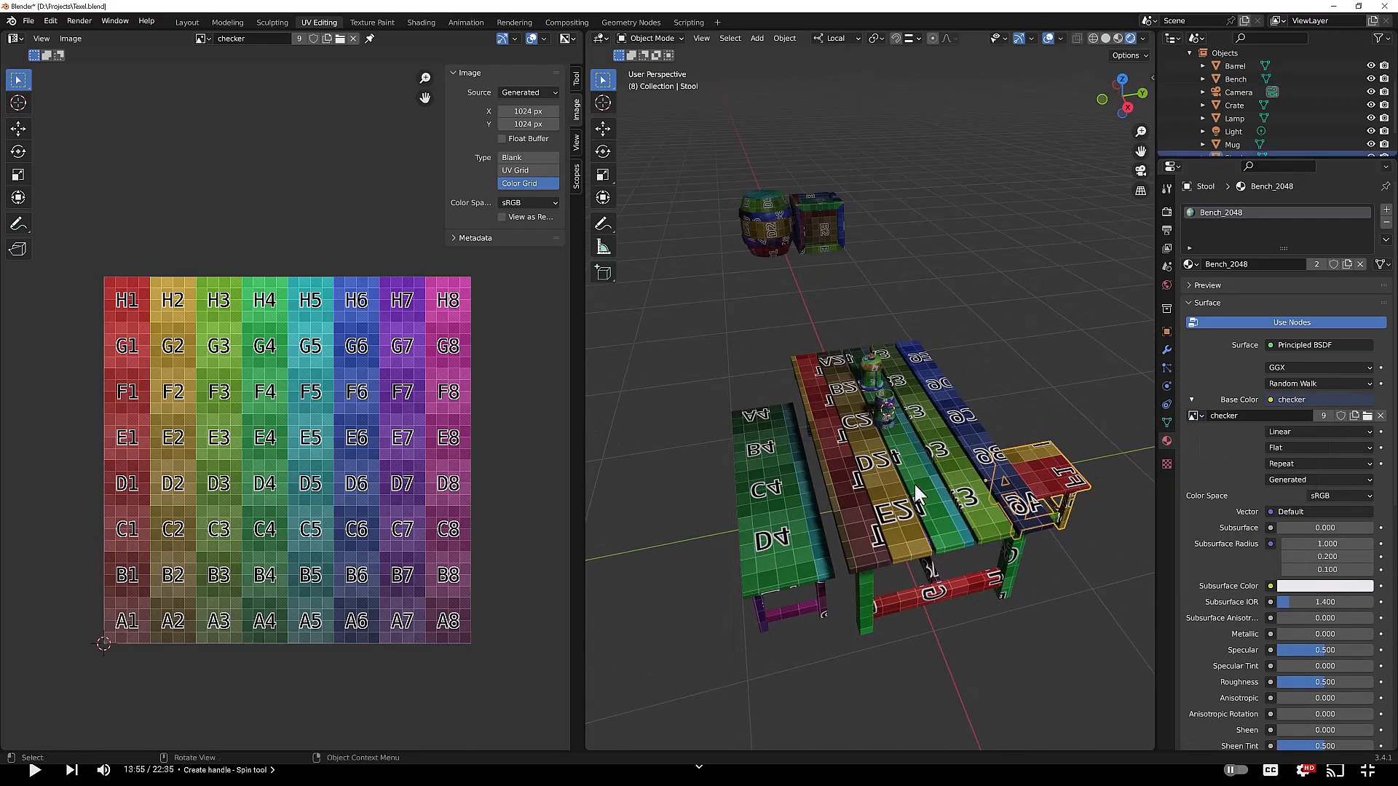
left_click(728, 506)
left_click(762, 512)
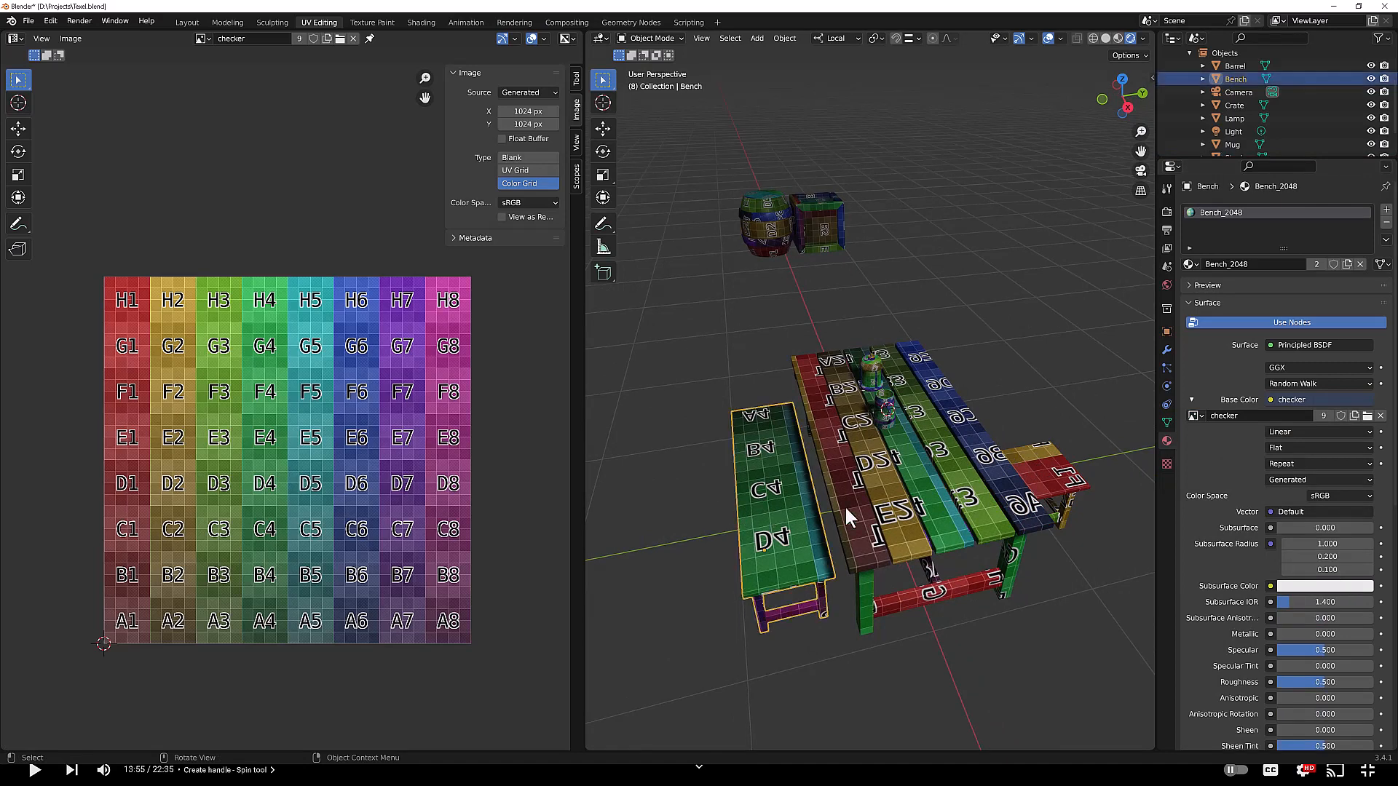
left_click(929, 486)
middle_click_drag(1098, 361, 1065, 348)
Step: Select the lamp and rename its material to Lamp_512
left_click(859, 383)
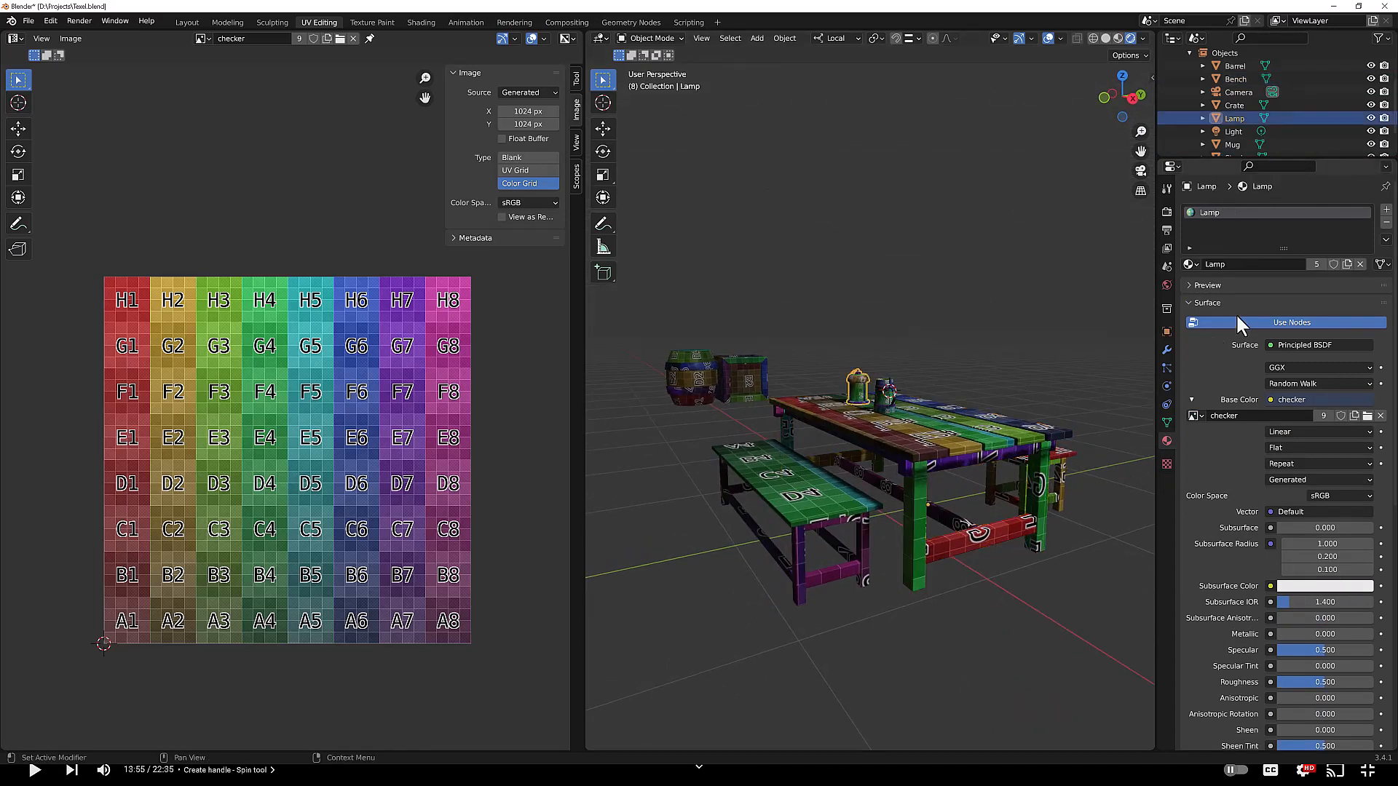
double_click(1246, 265)
type("_512")
key("Return")
Step: Select the mug and rename its material to Mug_512
left_click(887, 407)
double_click(1234, 265)
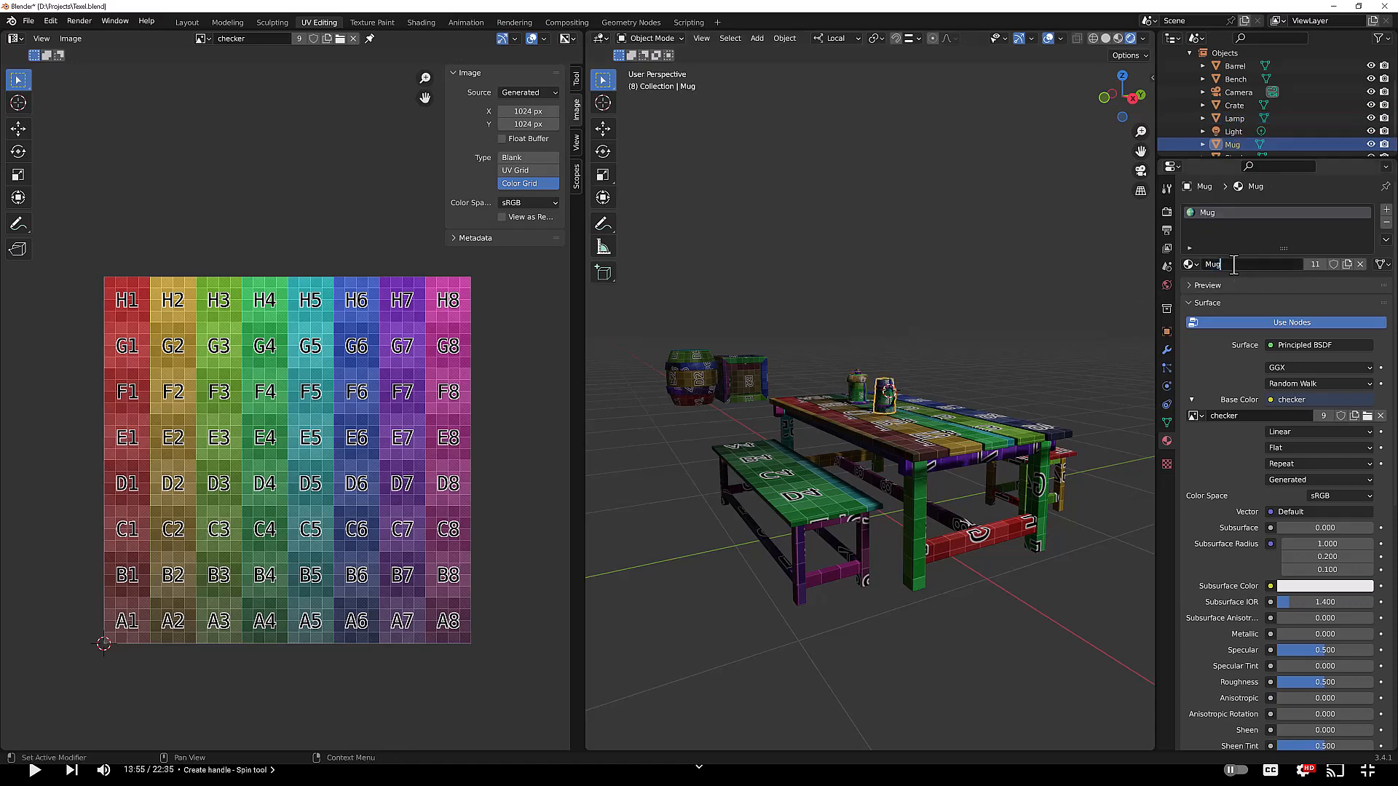
type("_4")
key("BackSpace")
type("512")
key("Return")
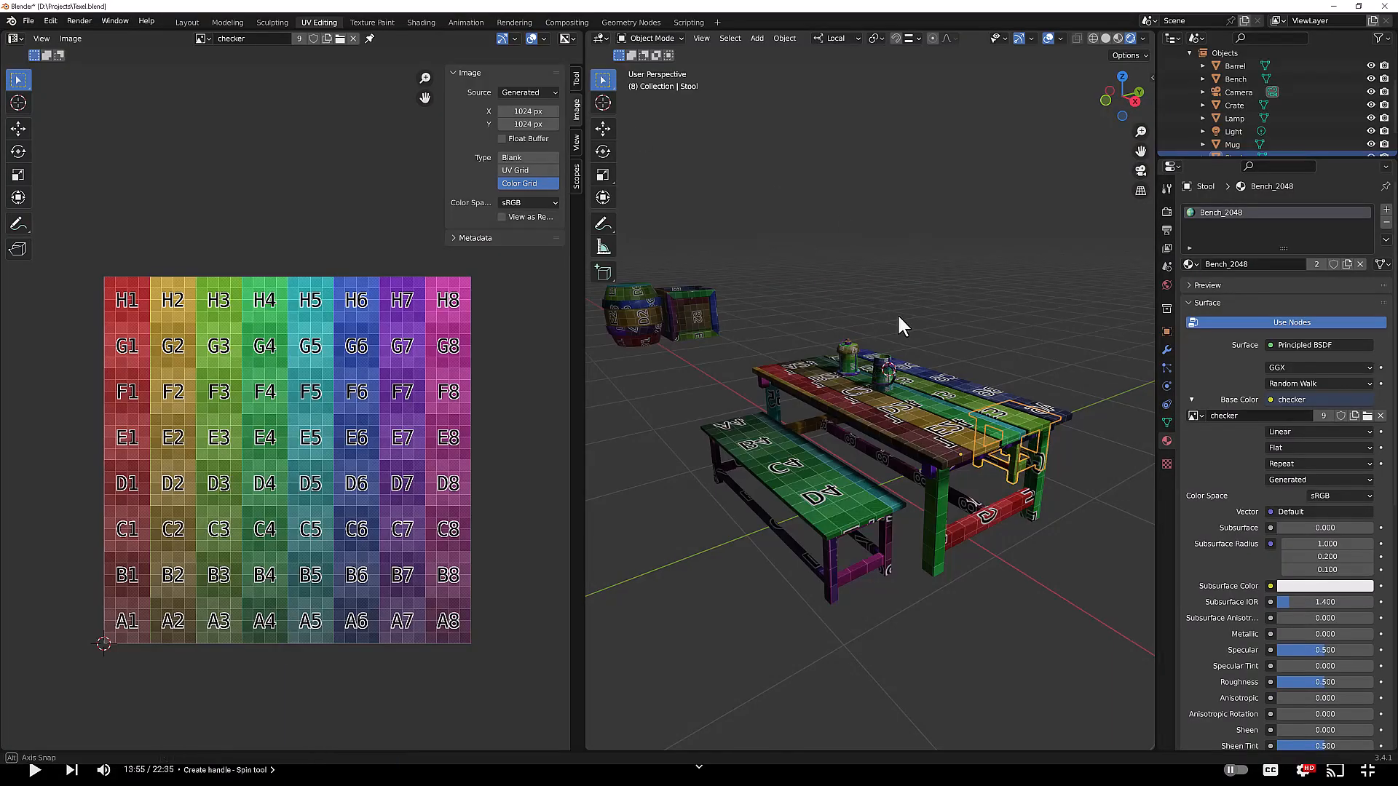
left_click(27, 20)
left_click(342, 296)
key("Escape")
Step: Switch to Substance 3D Painter and bake the mesh maps for the selected texture sets
key("super")
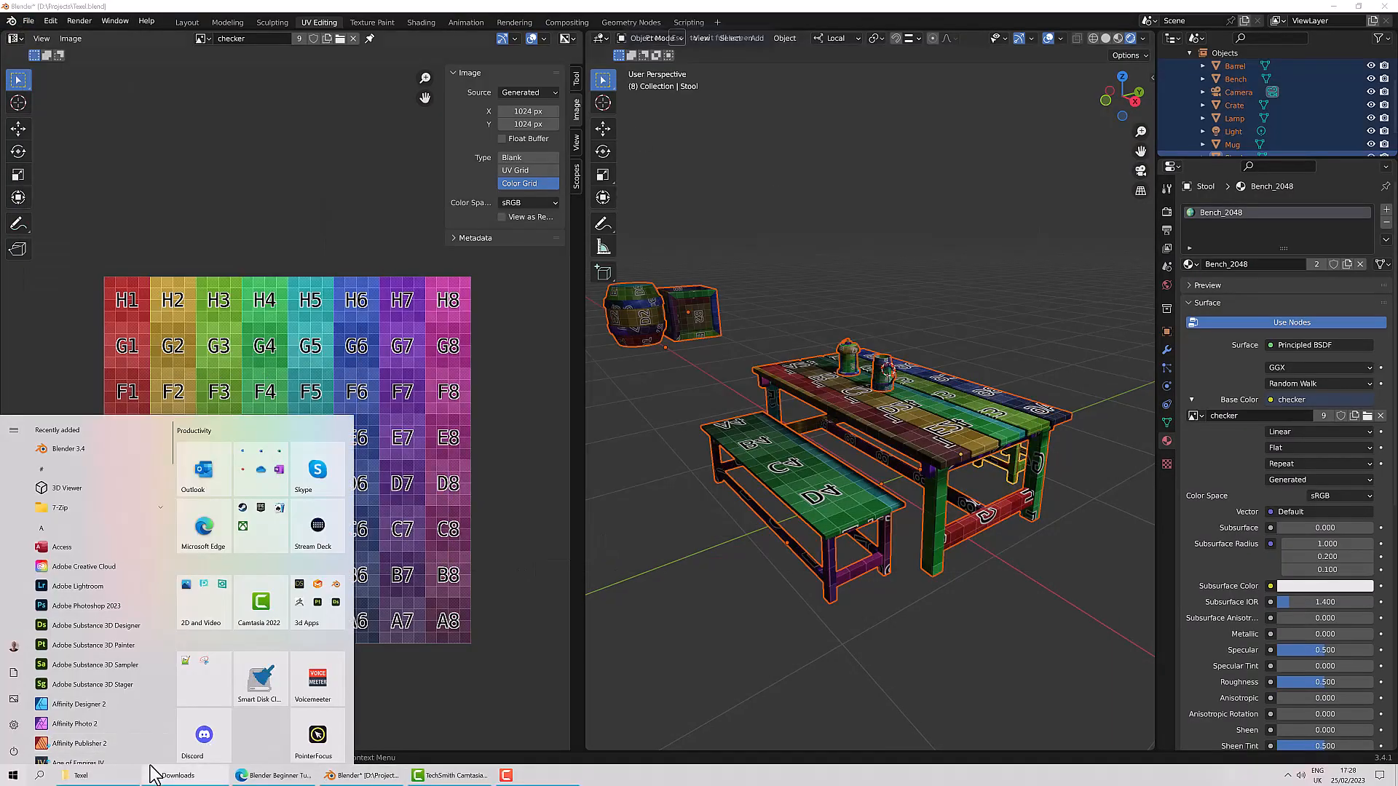
left_click(78, 635)
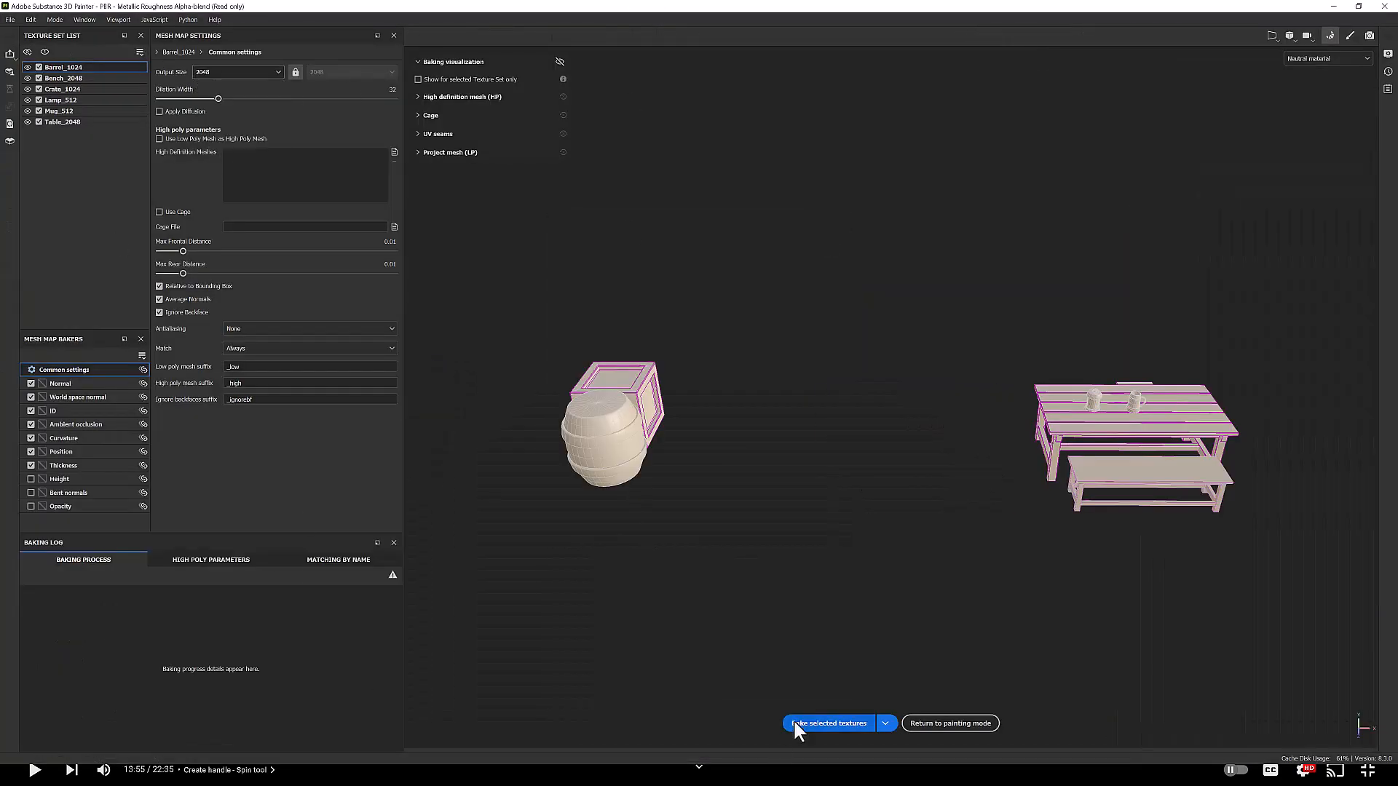
left_click(796, 723)
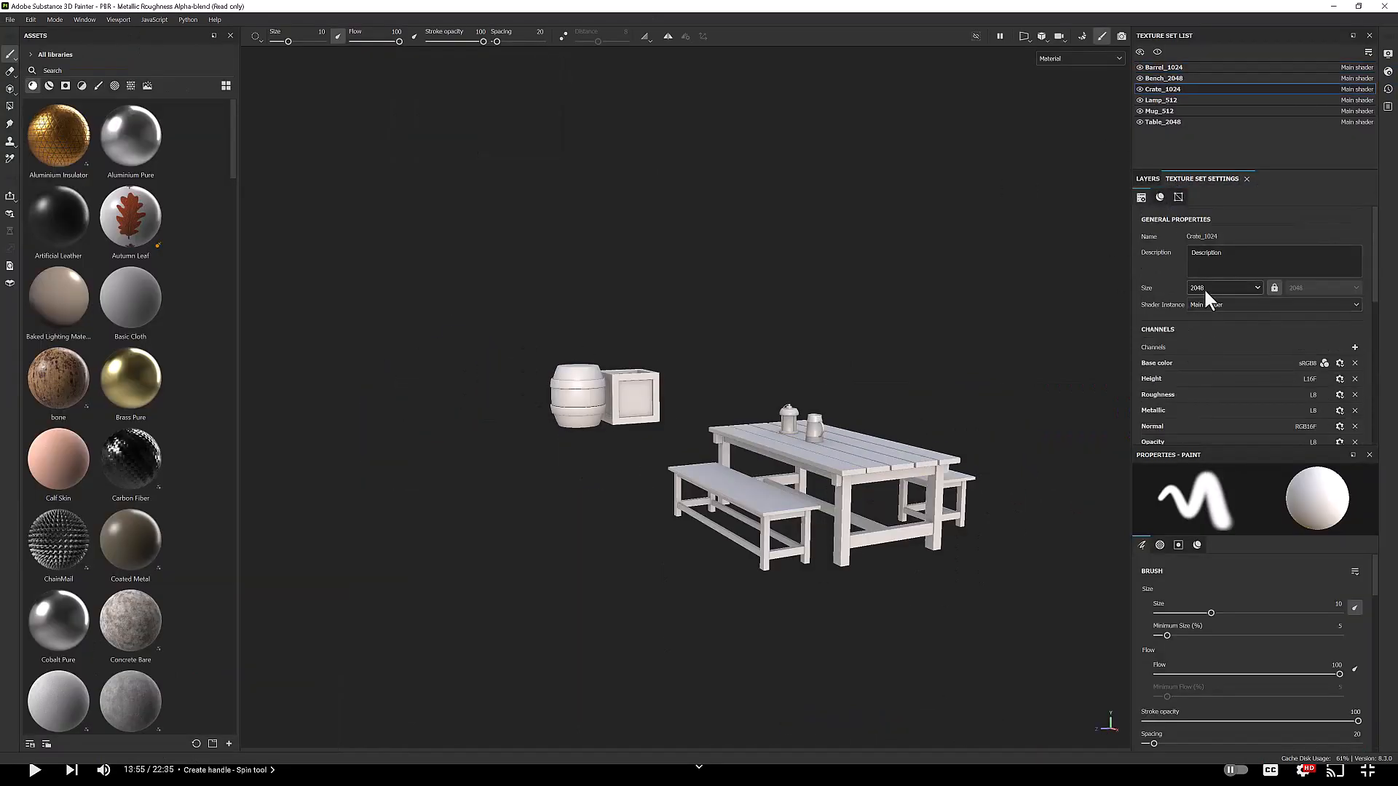
Step: Select the Table_2048 texture set and add a copy of its Wood Rough layer masked by a Dirt generator
left_click(1162, 121)
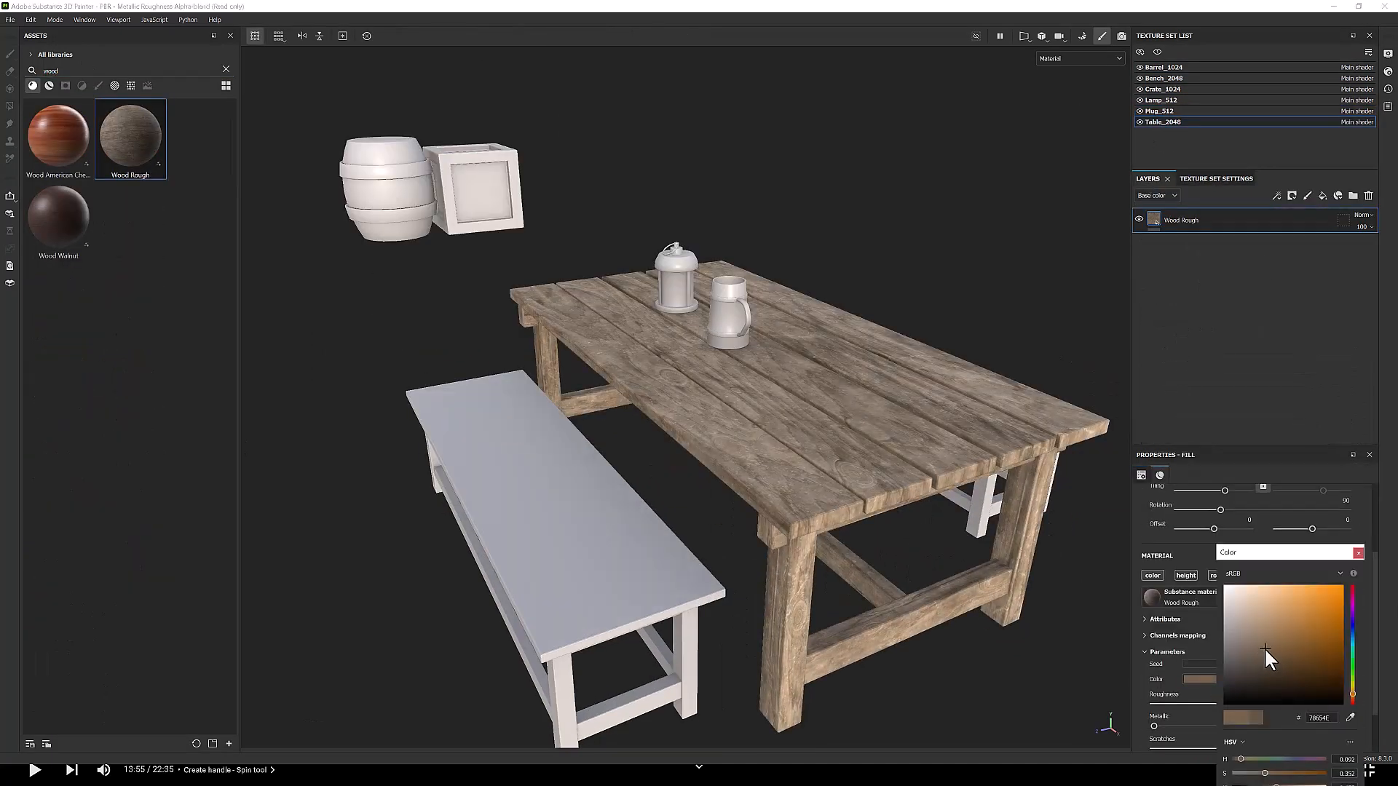
right_click(1229, 221)
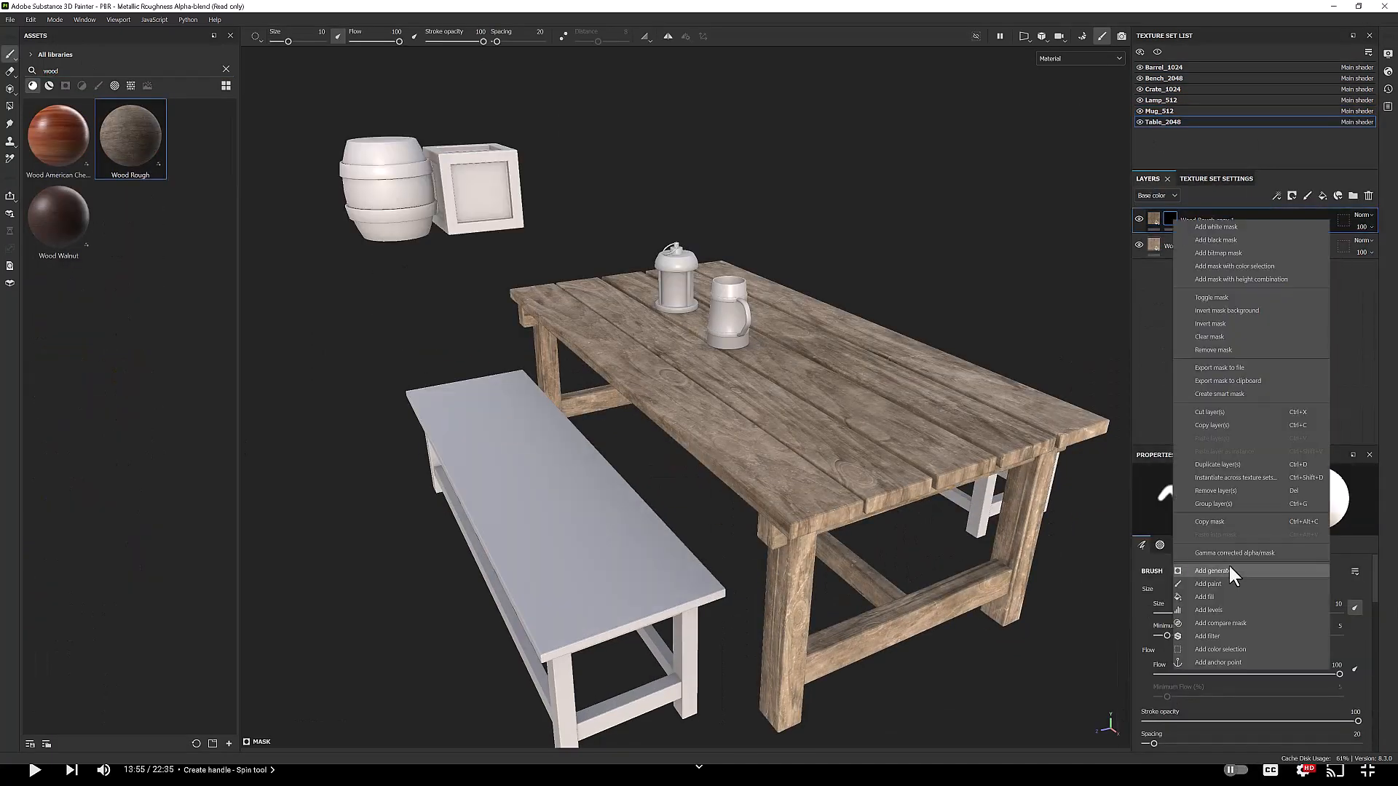
left_click(1229, 564)
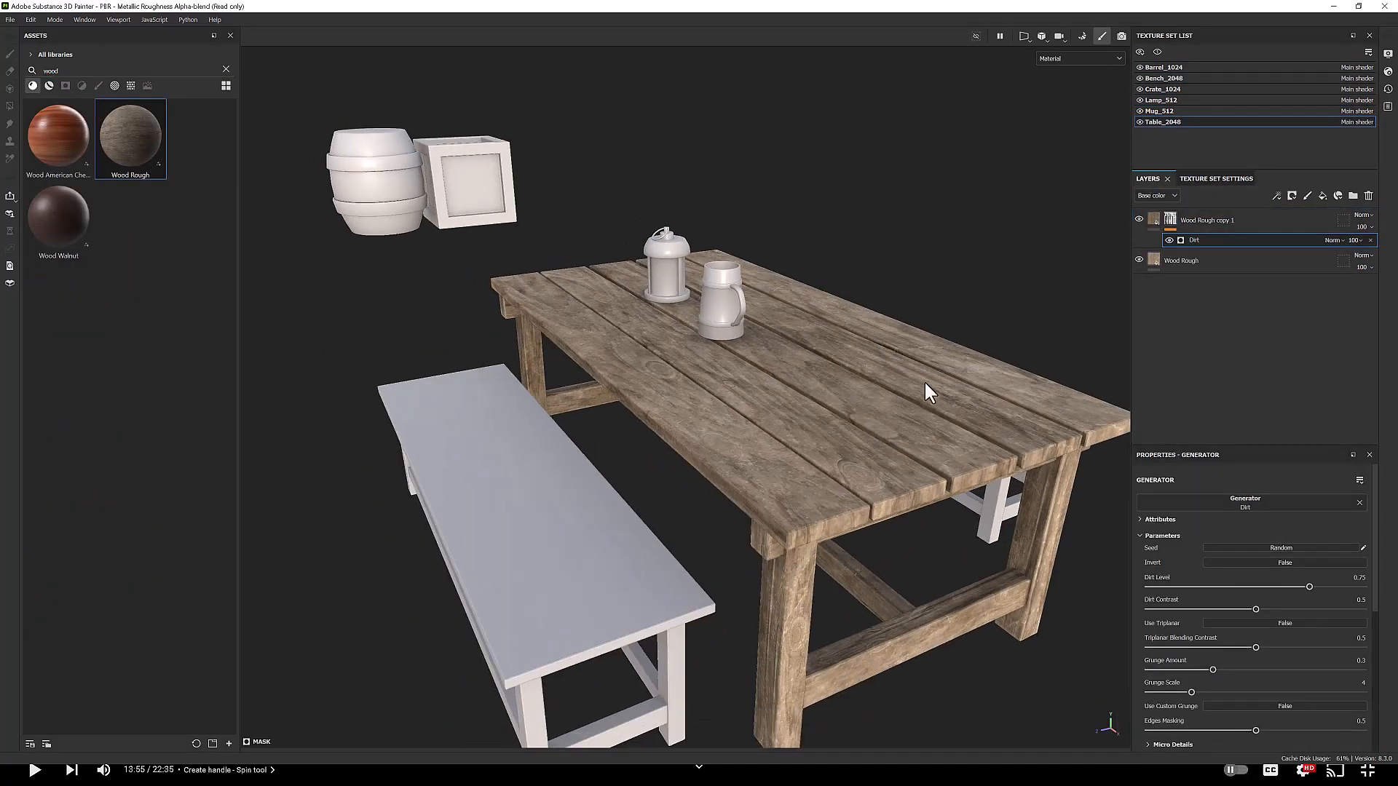
Step: Display the mask channel and adjust the Dirt generator's parameters on the table
left_click_drag(924, 383, 859, 379, "alt")
left_click(1080, 58)
left_click(1062, 150)
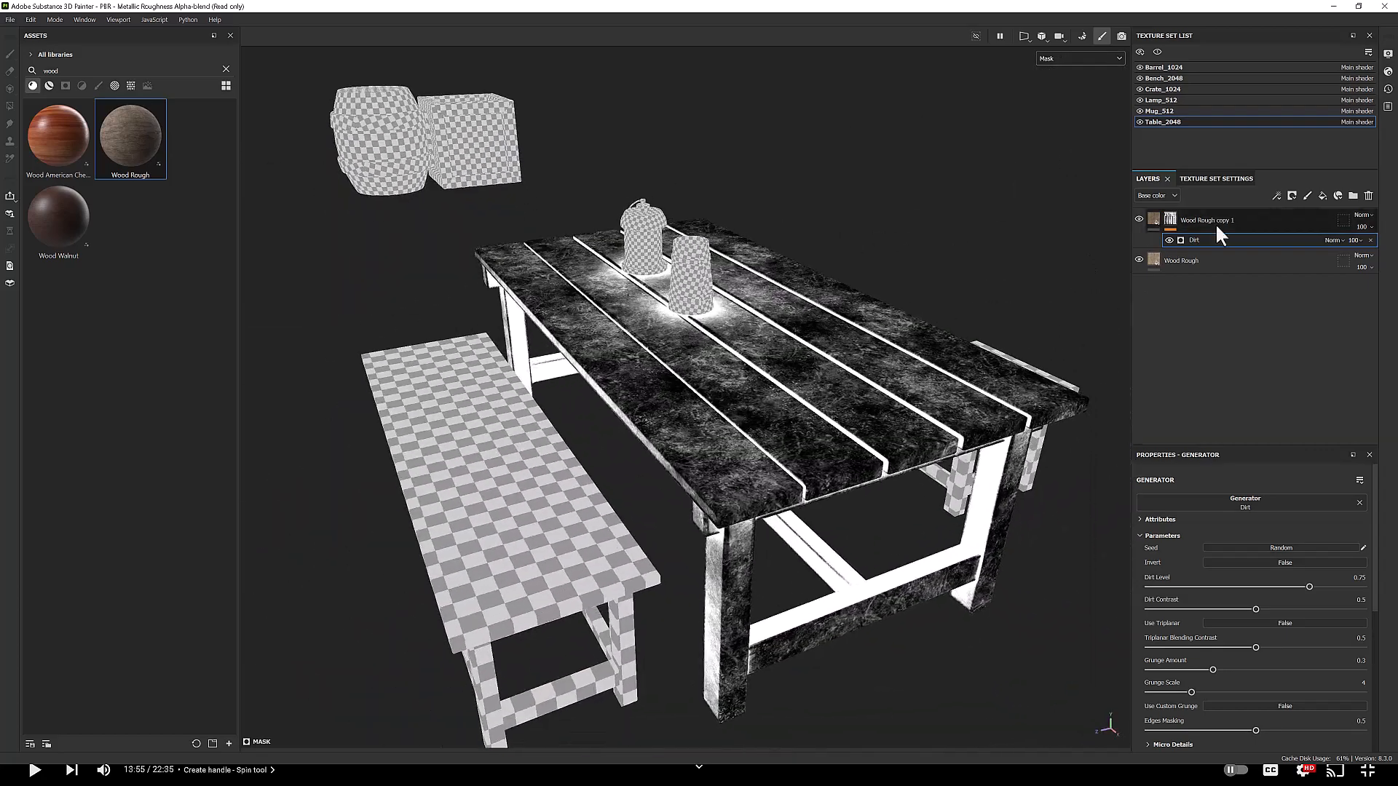
scroll(1204, 641, "down", 1)
left_click_drag(1191, 647, 1142, 646)
Step: Add a Grunge Dust Small fill to the copy layer's mask and change its blending mode
right_click(1171, 220)
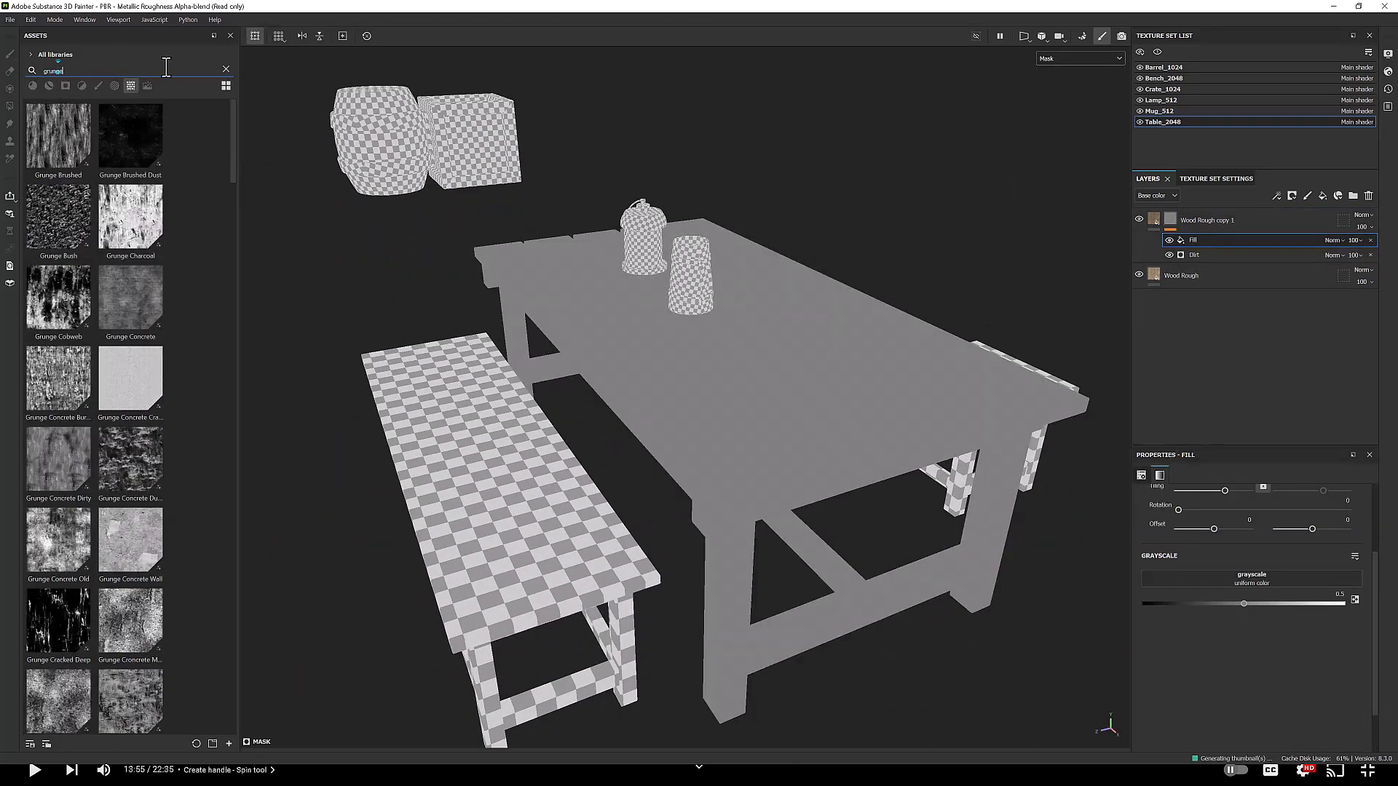
left_click_drag(131, 361, 867, 612)
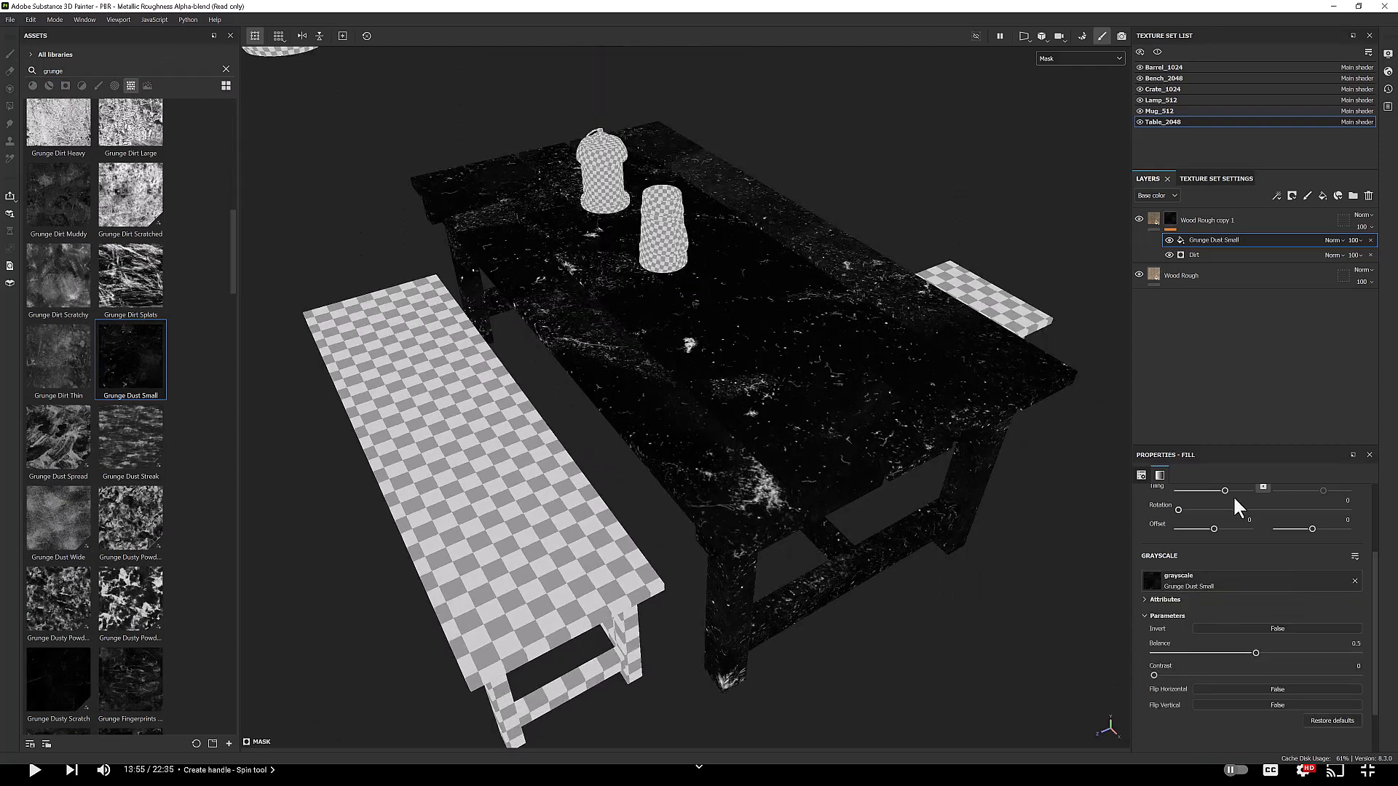
left_click(1334, 241)
left_click(1326, 300)
left_click_drag(866, 481, 808, 393, "alt")
left_click(1334, 240)
left_click(1345, 366)
Step: On the mug's texture set, add a generator mask to the Iron Hammered copy layer
scroll(561, 384, "up", 5)
scroll(562, 384, "down", 5)
left_click_drag(562, 384, 756, 430, "alt")
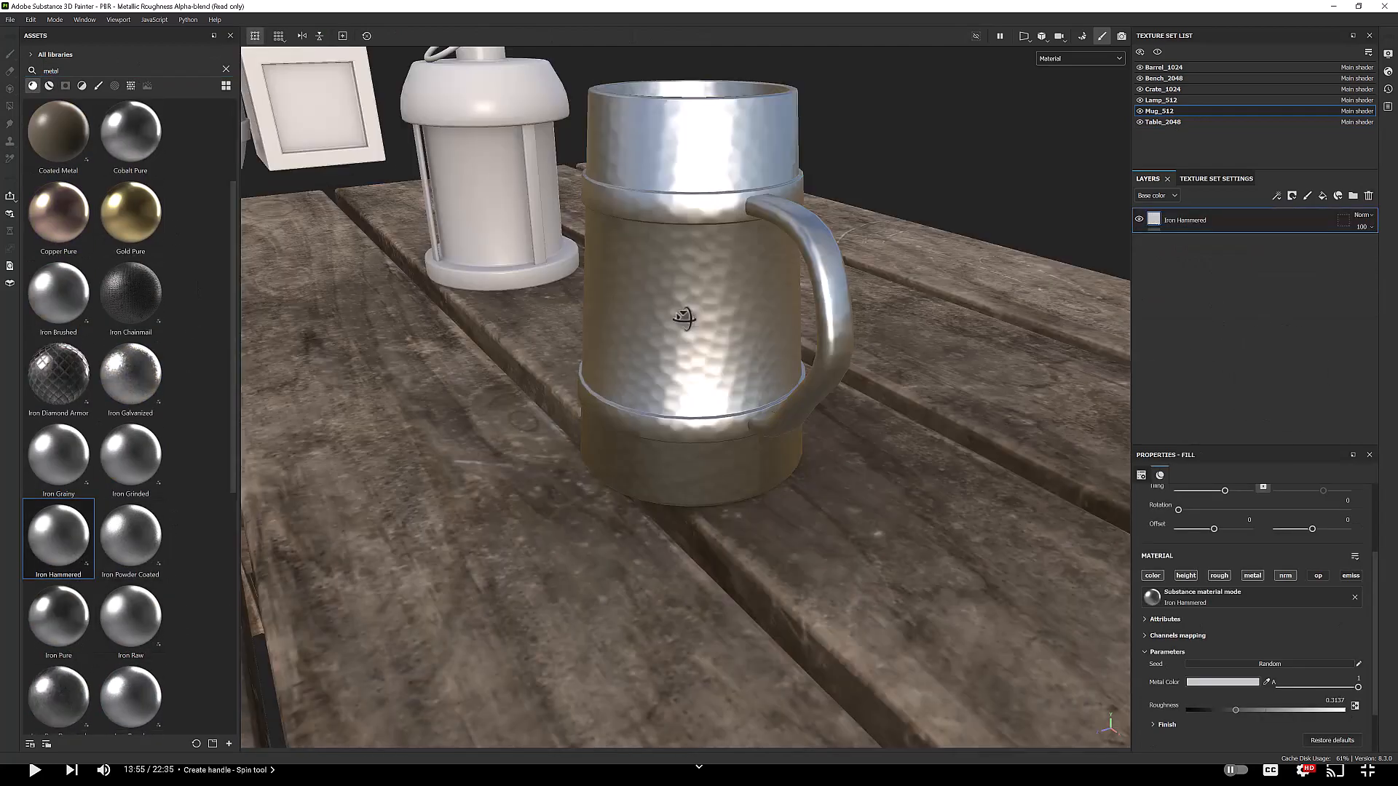
right_click(1178, 223)
left_click(1217, 229)
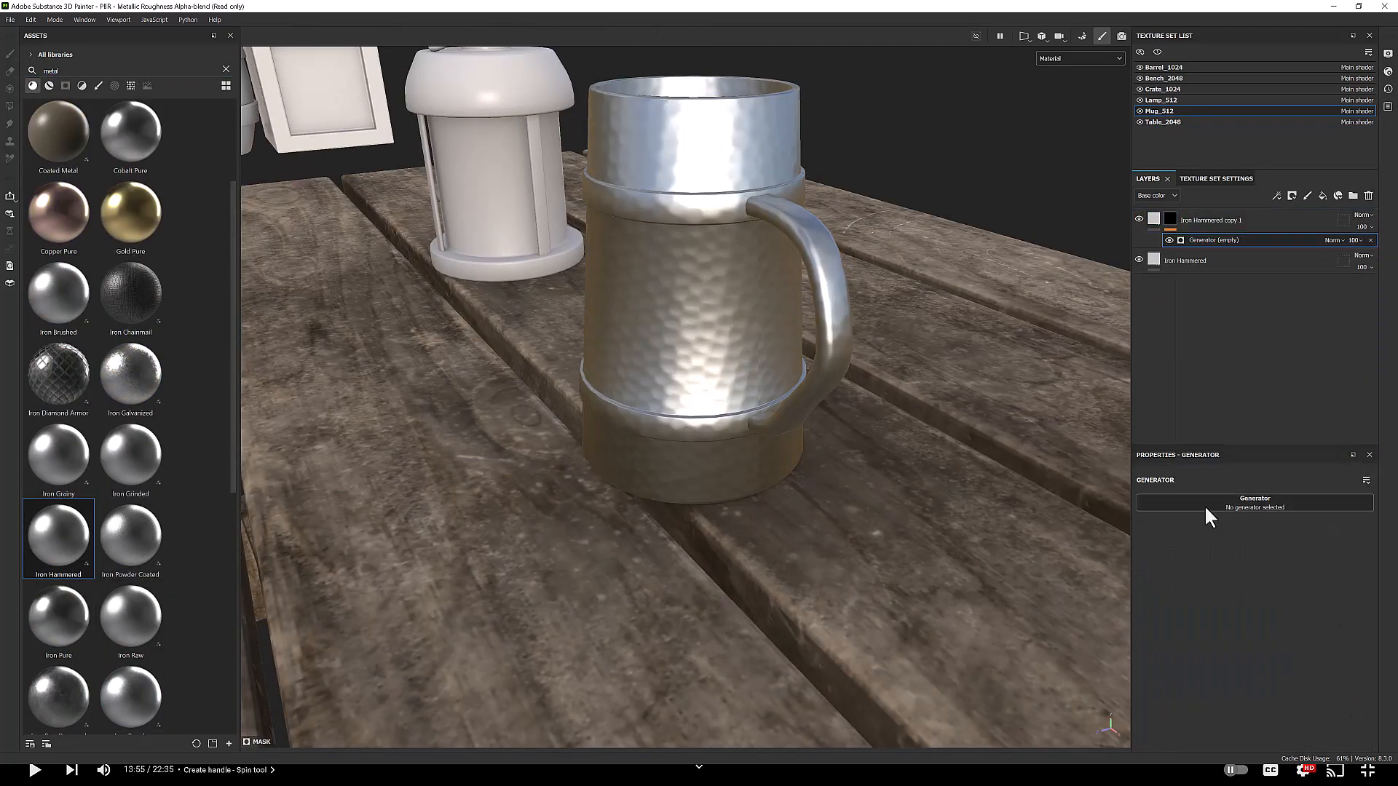
Step: Tune the mug's mask generator in mask view and raise the copy layer's roughness to about 0.71
left_click(1080, 59)
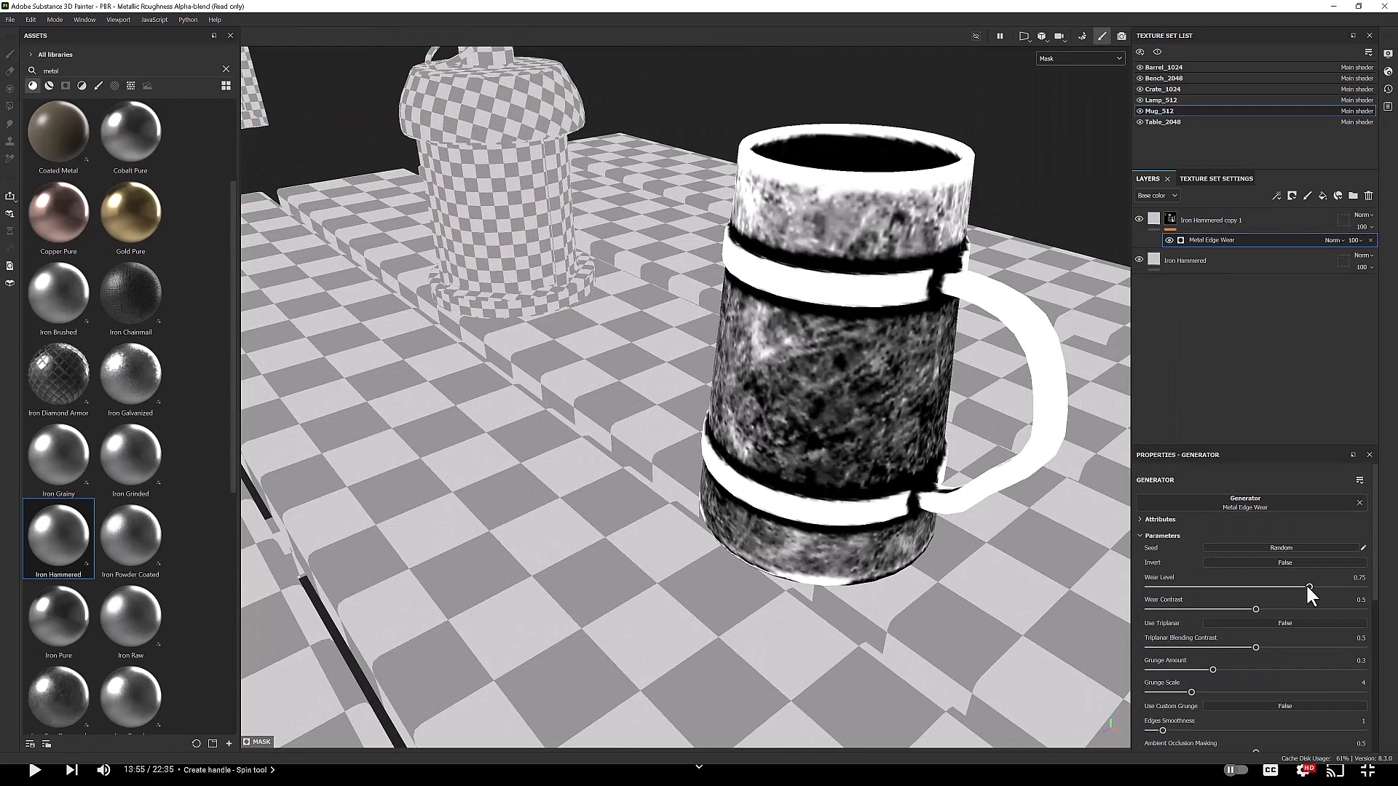
left_click_drag(1309, 587, 1291, 587)
scroll(1292, 587, "down", 2)
mouse_move(1163, 643)
left_mouse_down()
mouse_move(1139, 644)
mouse_move(1162, 644)
left_mouse_up()
left_click_drag(1255, 664, 1331, 661)
left_click(1155, 216)
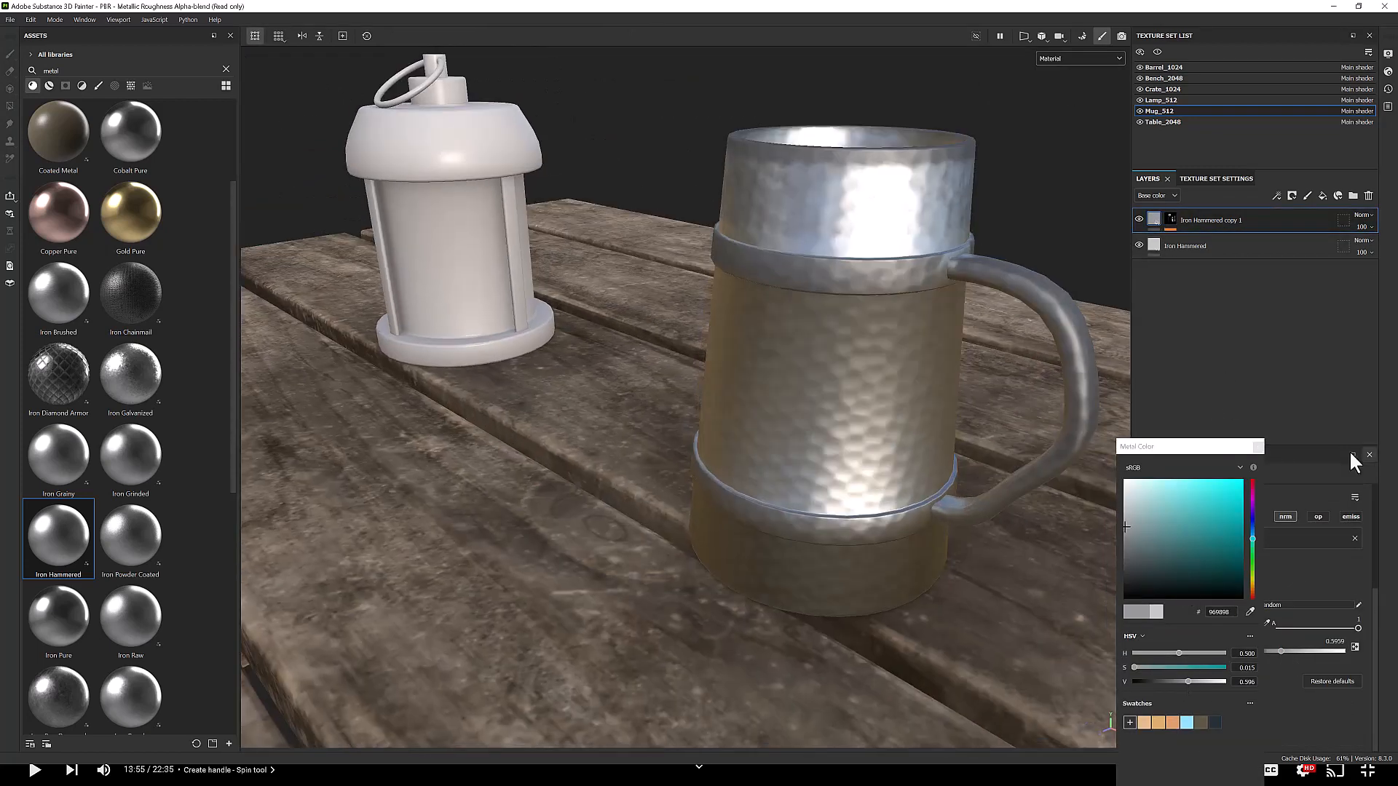
left_click(1214, 622)
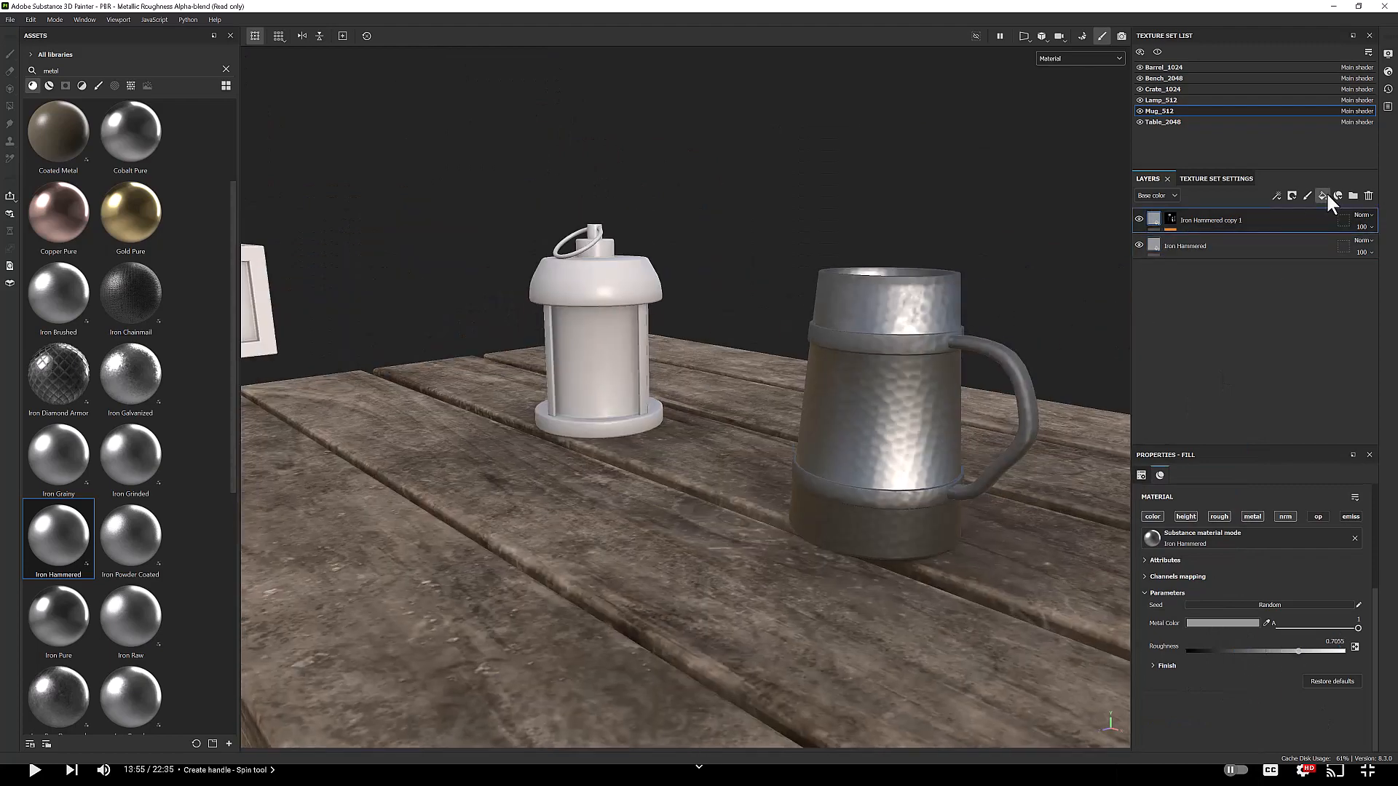
Step: Add a fill layer with a generator mask and group the mug's layers into a Base Metal folder
left_click(1322, 195)
left_click(1214, 237)
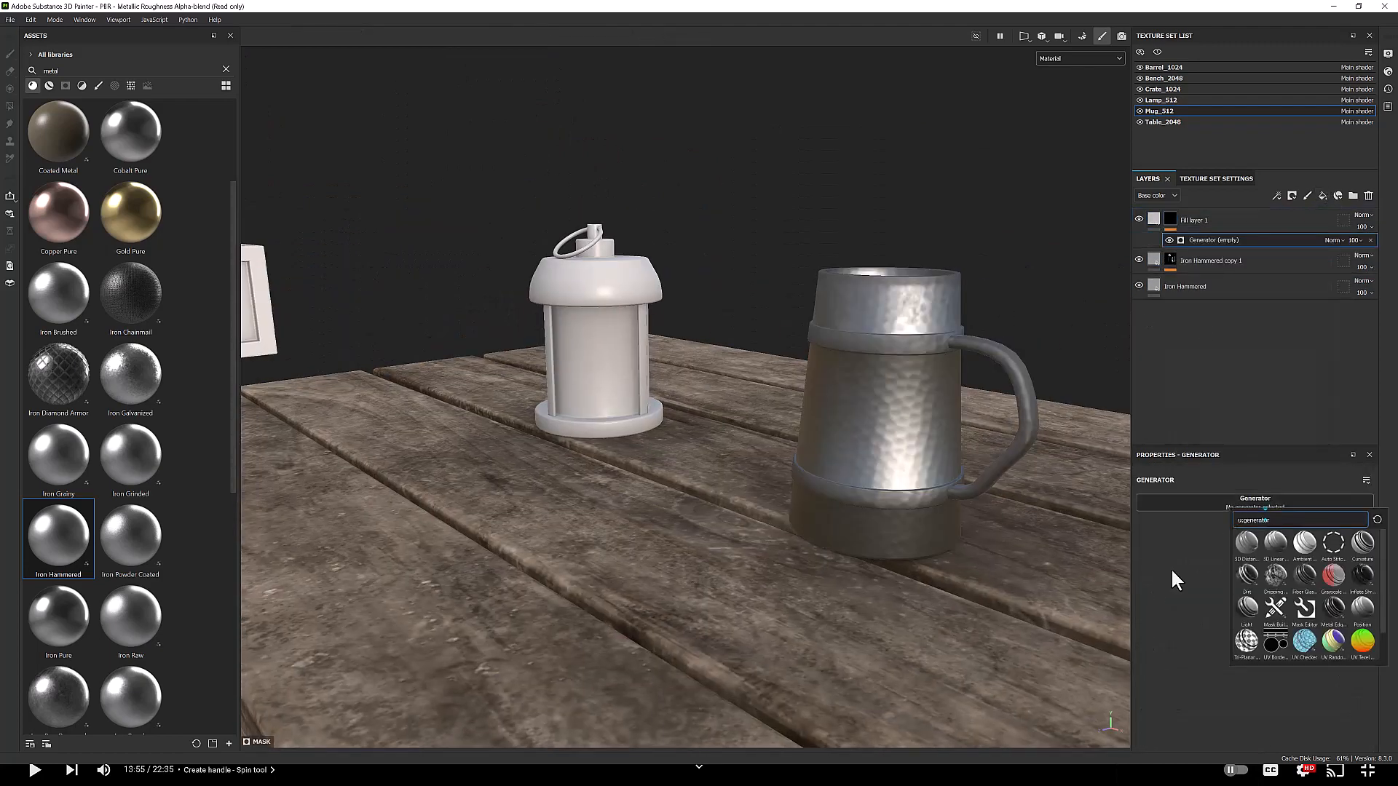
left_click(1279, 579)
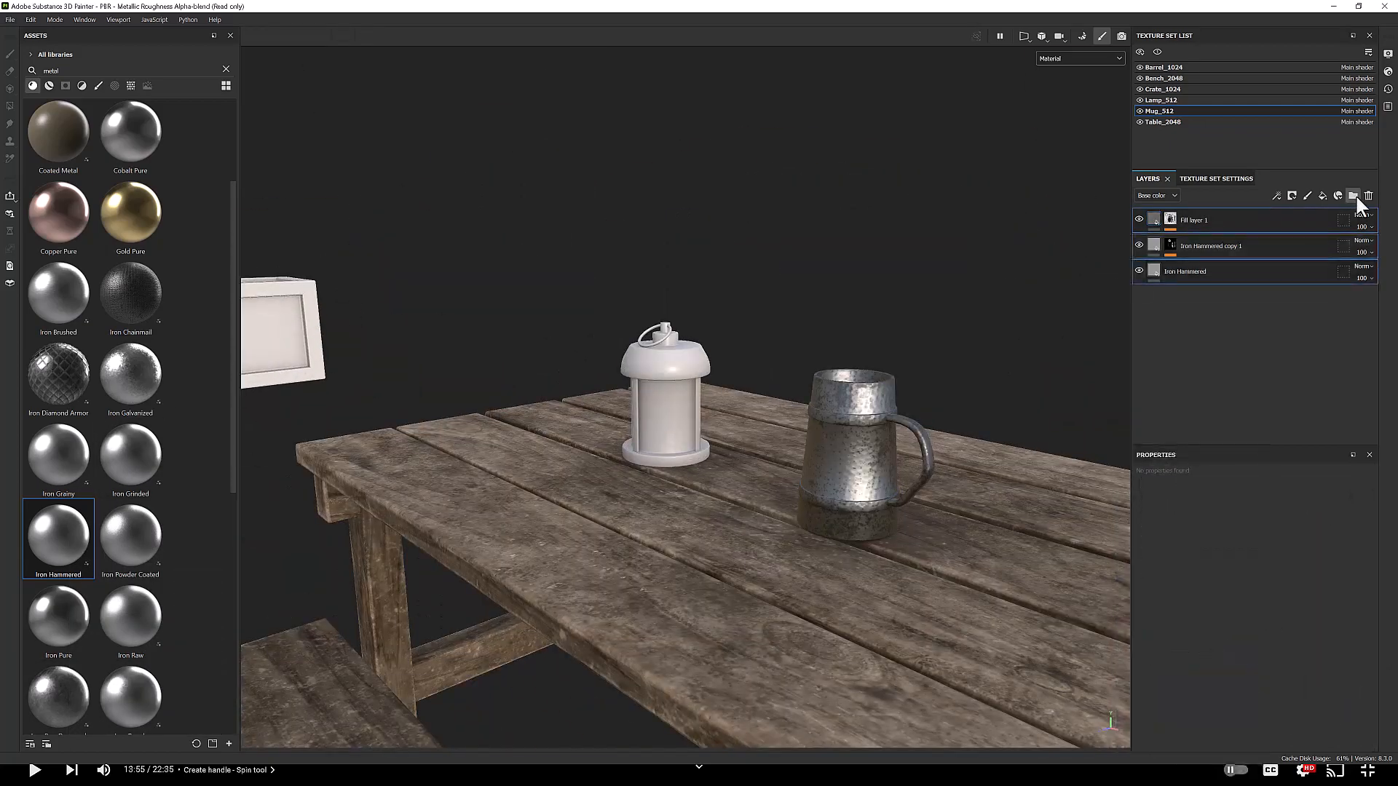
left_click(1353, 196)
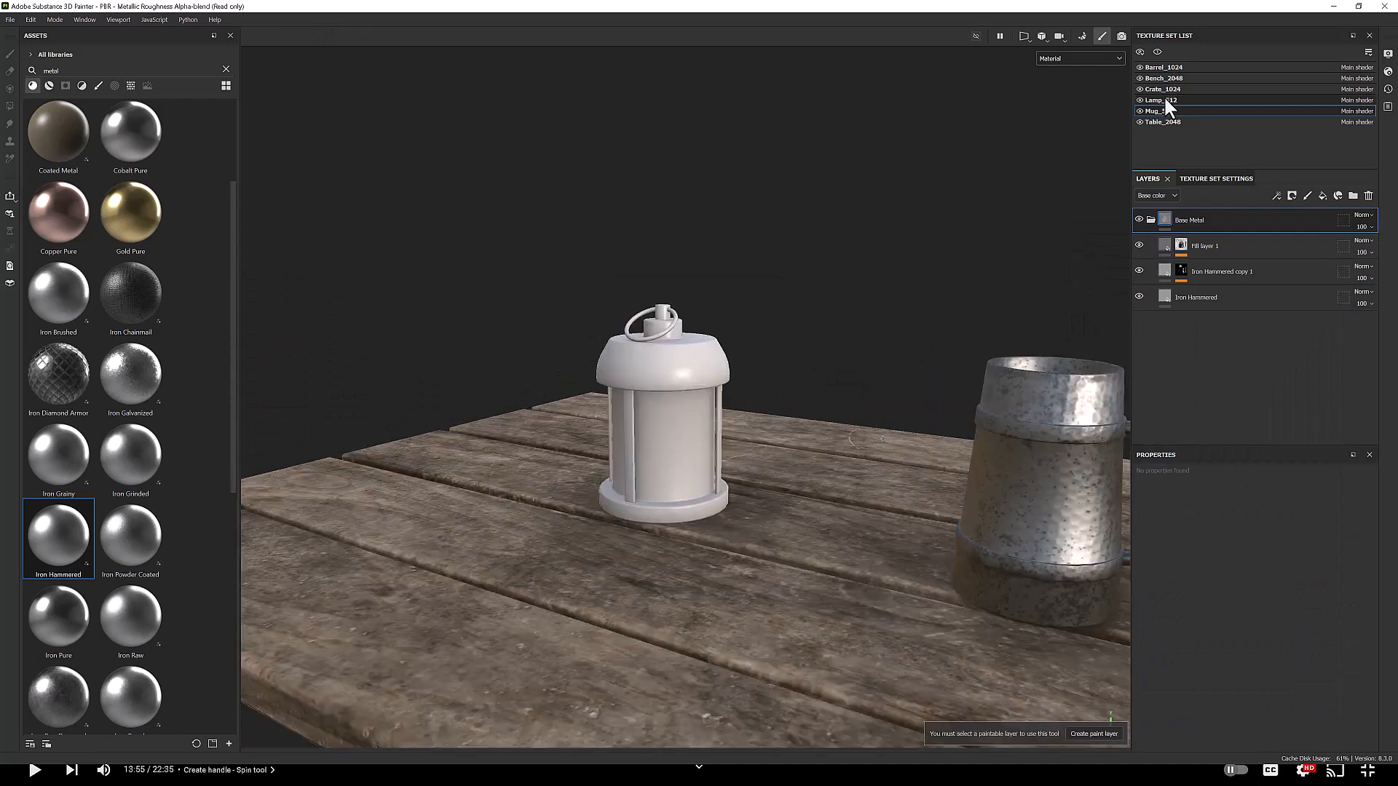
Step: Instantiate the Base Metal folder across texture sets onto the lamp
right_click(1184, 233)
left_click(1243, 427)
left_click(624, 380)
left_click(674, 478)
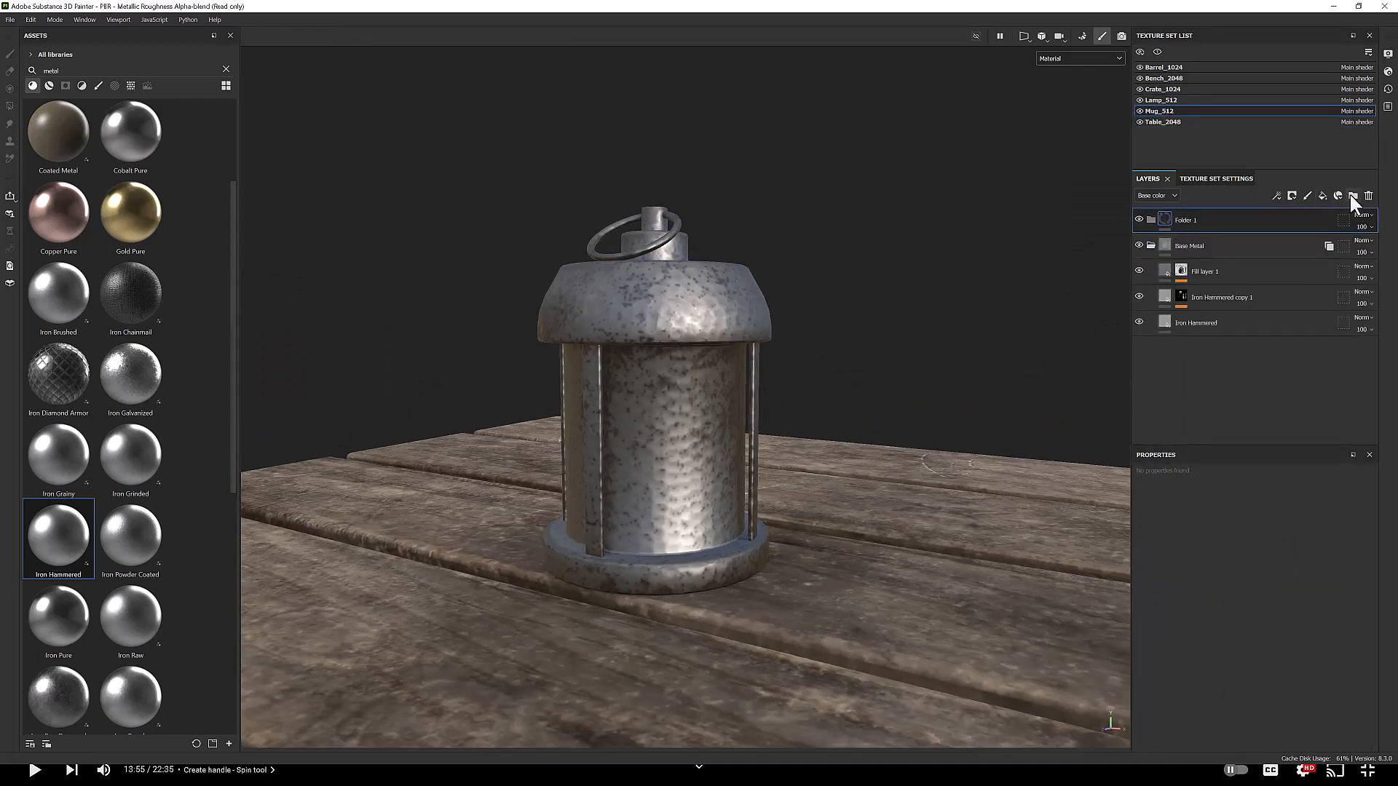
Step: Add a folder above Base Metal with fill and paint masks, then delete it
left_click(1350, 194)
key("4")
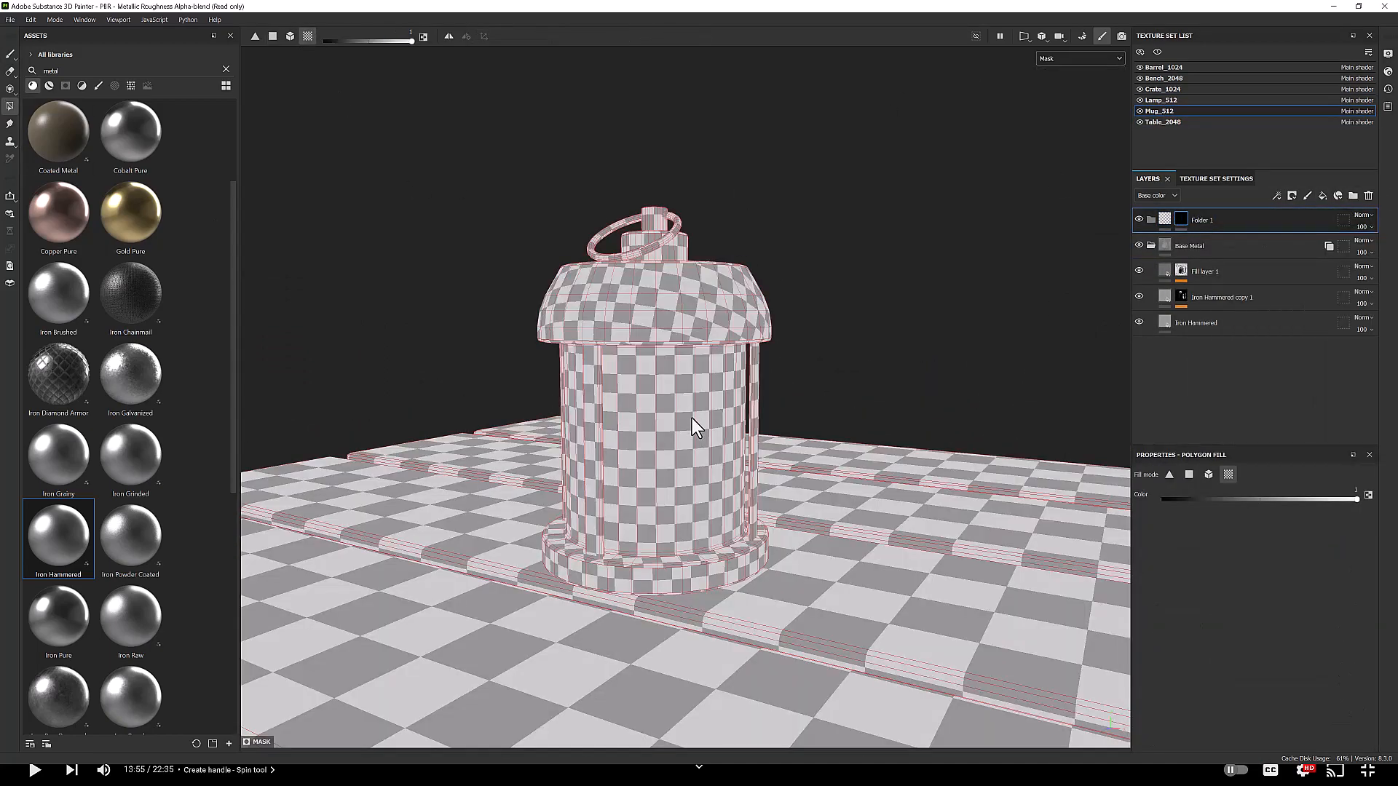
left_click(1080, 59)
left_click(1061, 68)
right_click(1181, 218)
left_click(1243, 590)
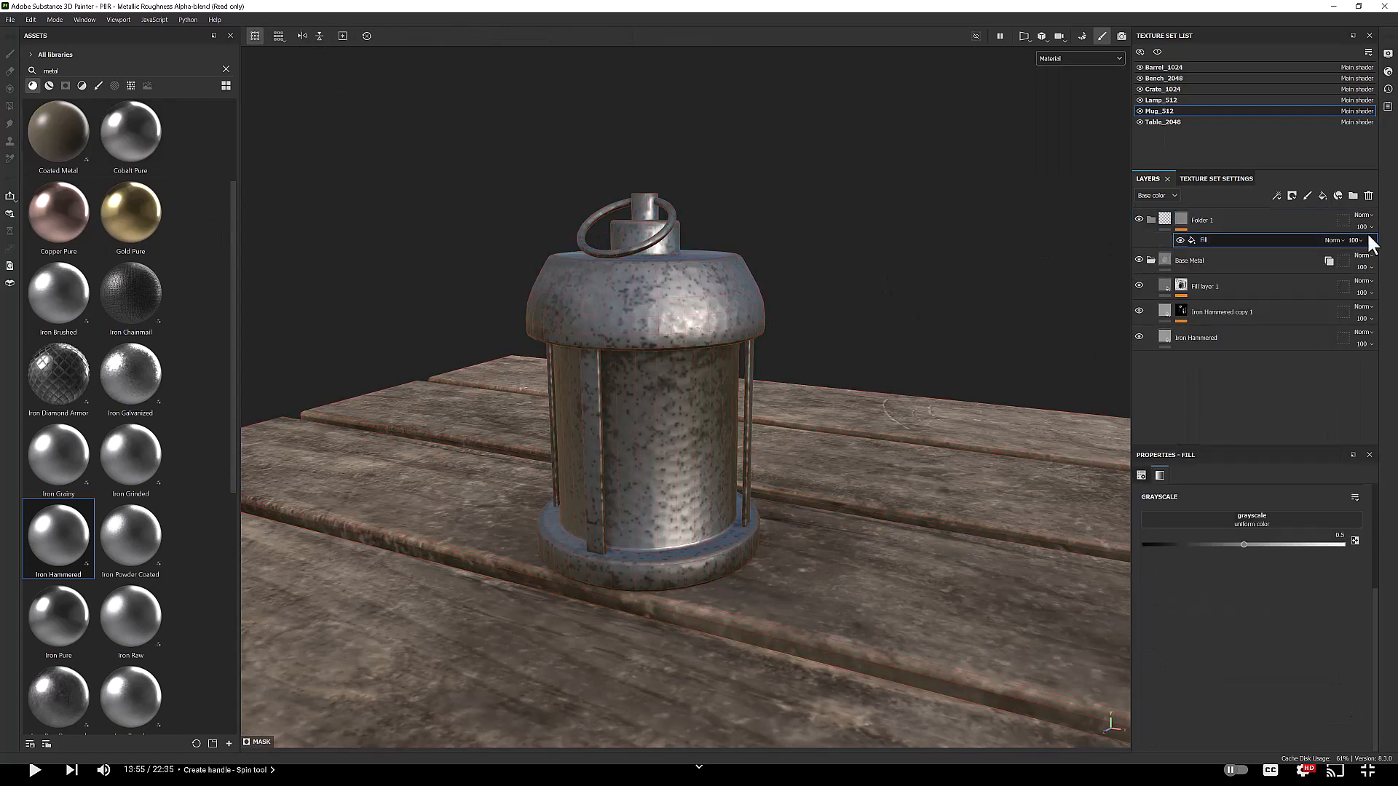
left_click(1370, 240)
left_click(1079, 58)
left_click(1062, 76)
right_click(1182, 217)
left_click(1220, 583)
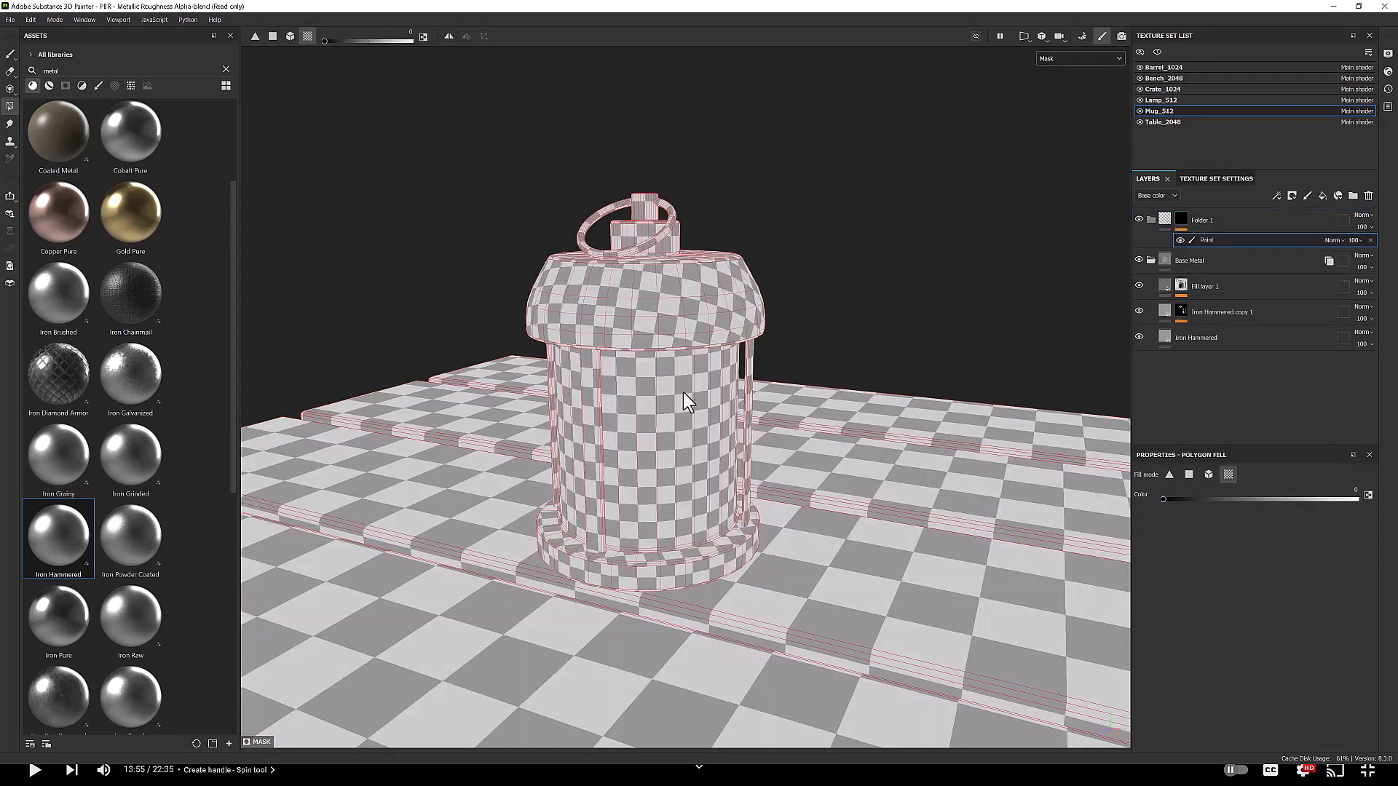
left_click(1368, 195)
Step: Instantiate the mug's Base Metal folder across texture sets again
scroll(668, 396, "down", 5)
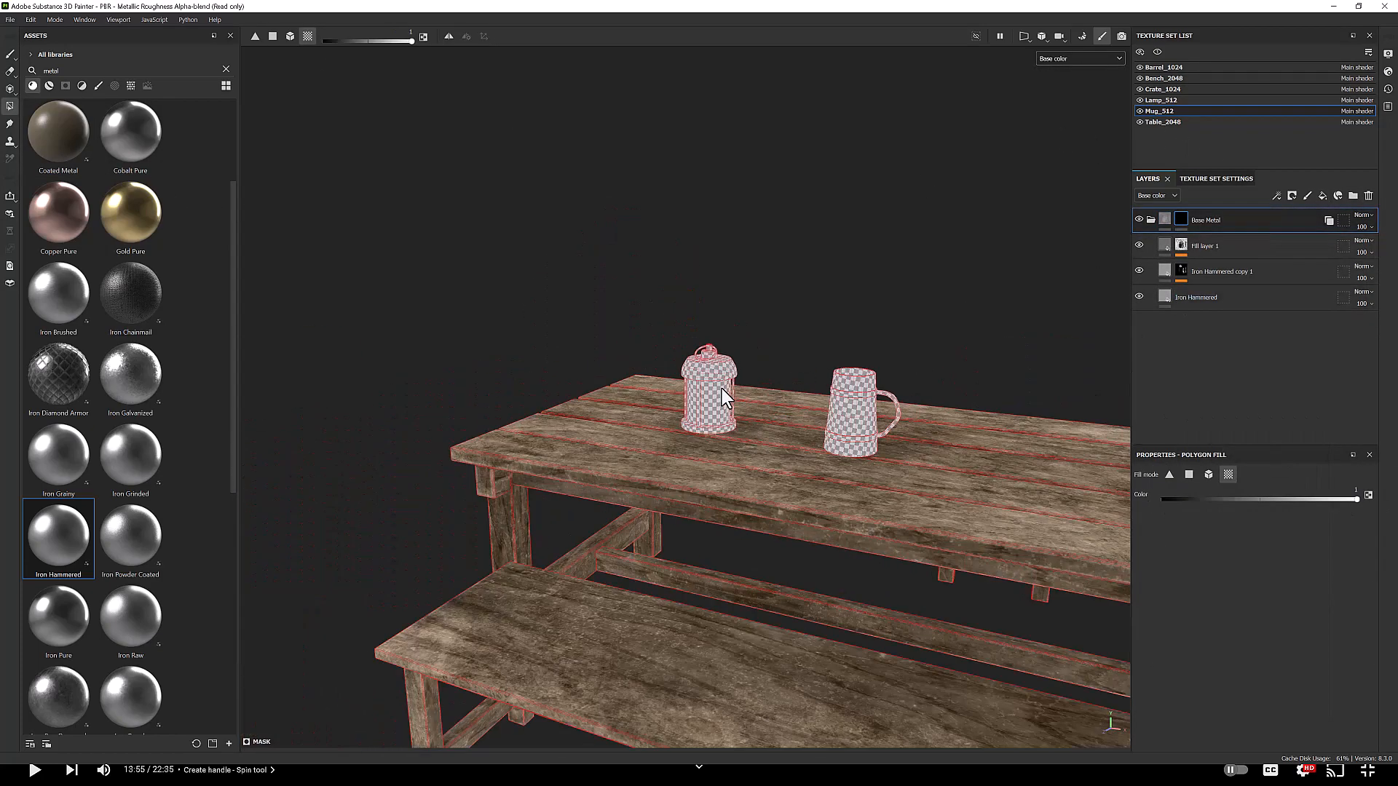
scroll(723, 397, "up", 4)
right_click(1182, 218)
left_click(1224, 346)
right_click(1201, 218)
left_click(1245, 474)
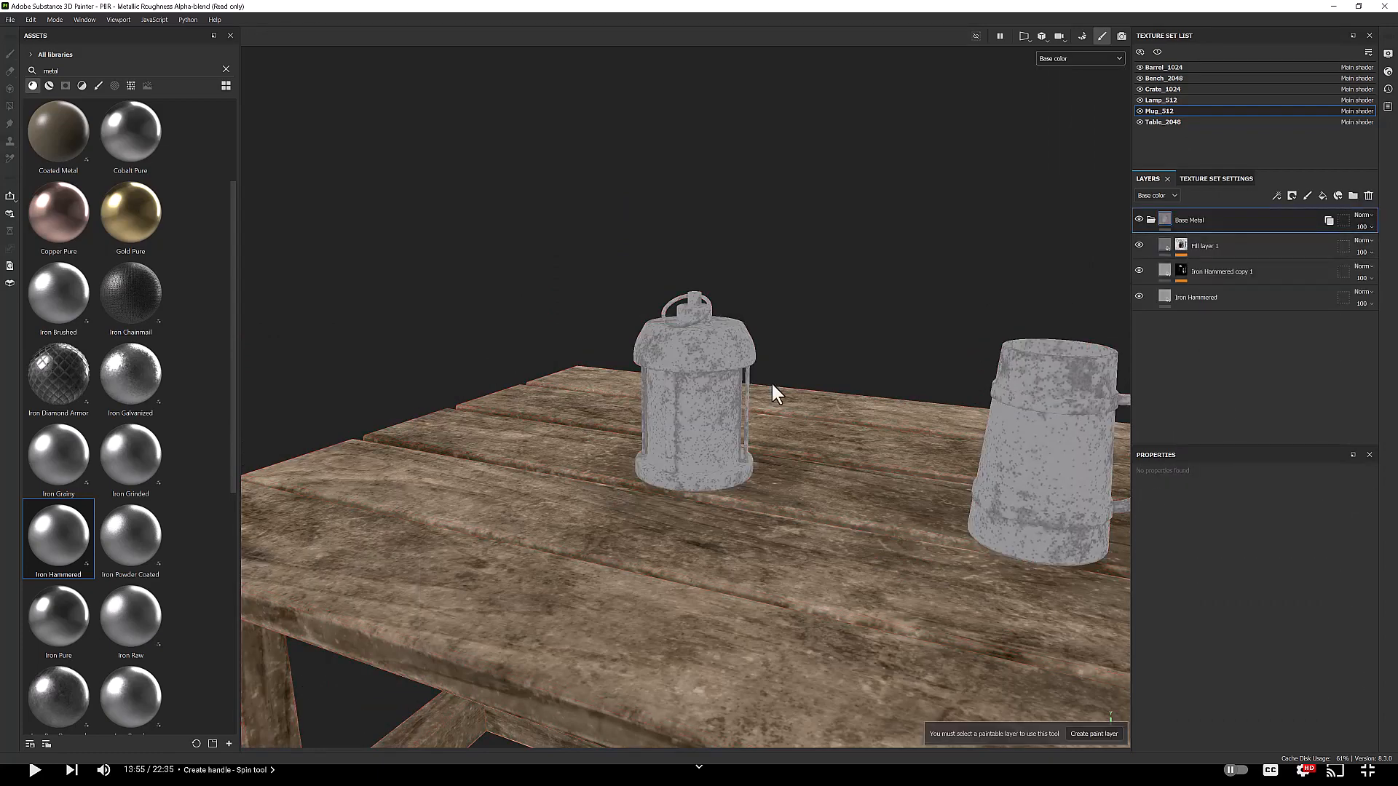
Step: Select the Lamp_512 texture set, add a folder with a black mask and switch to mask view
left_click(1160, 100)
left_click(1353, 195)
right_click(1195, 218)
left_click(1216, 238)
left_click(1079, 59)
left_click(1054, 148)
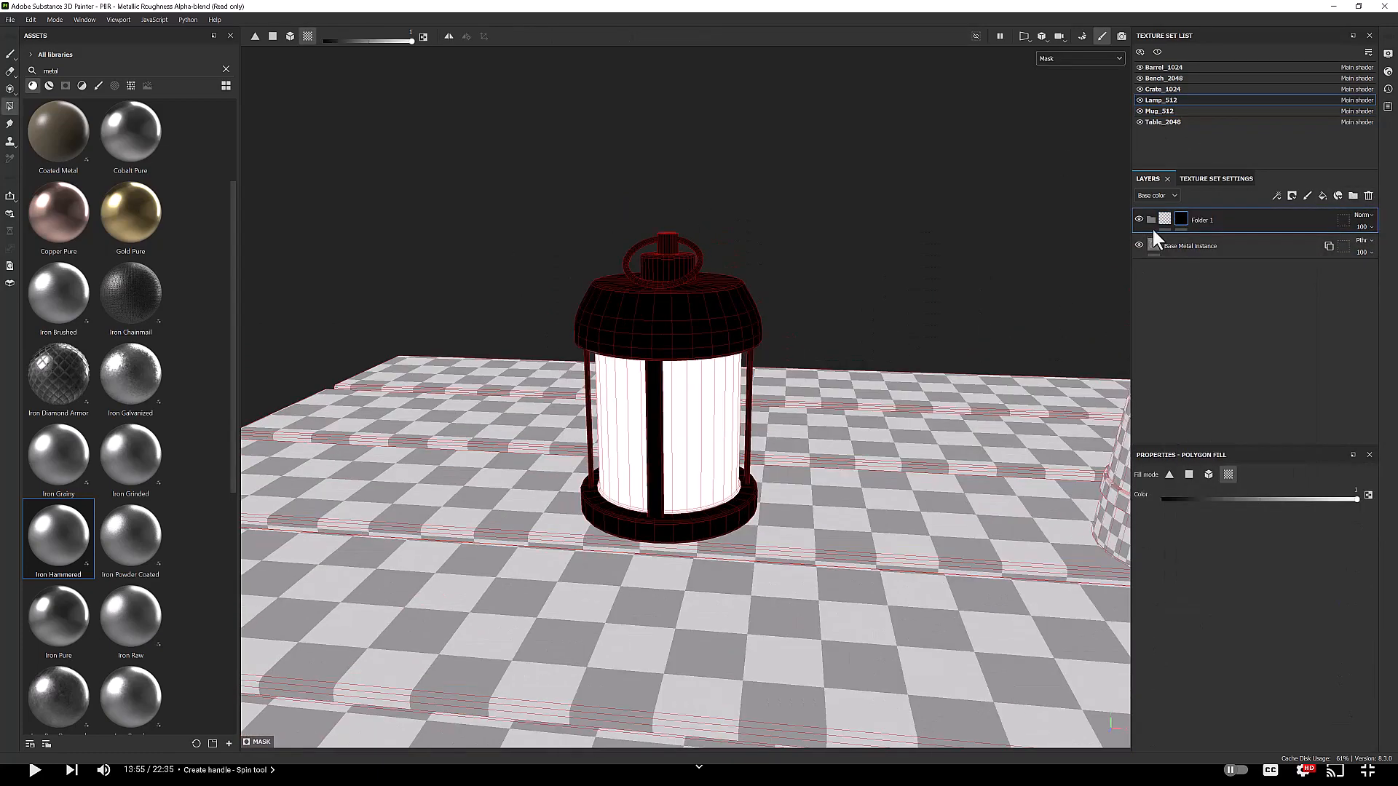
Step: Add a fill layer inside the lamp's masked folder and give it a yellow emissive color
right_click(1181, 218)
left_click(1251, 605)
key("m")
left_click(1350, 516)
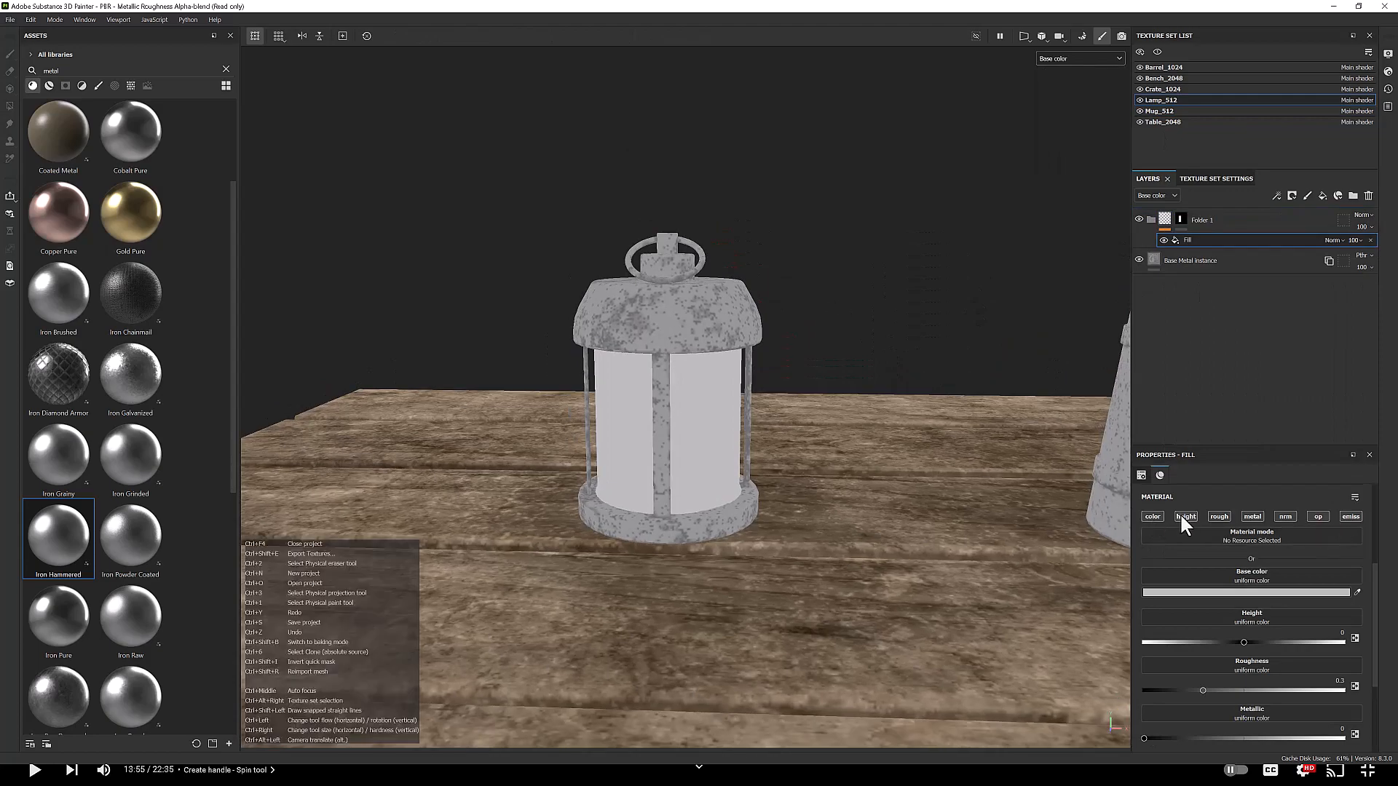
left_click(1246, 635)
left_click(1251, 561)
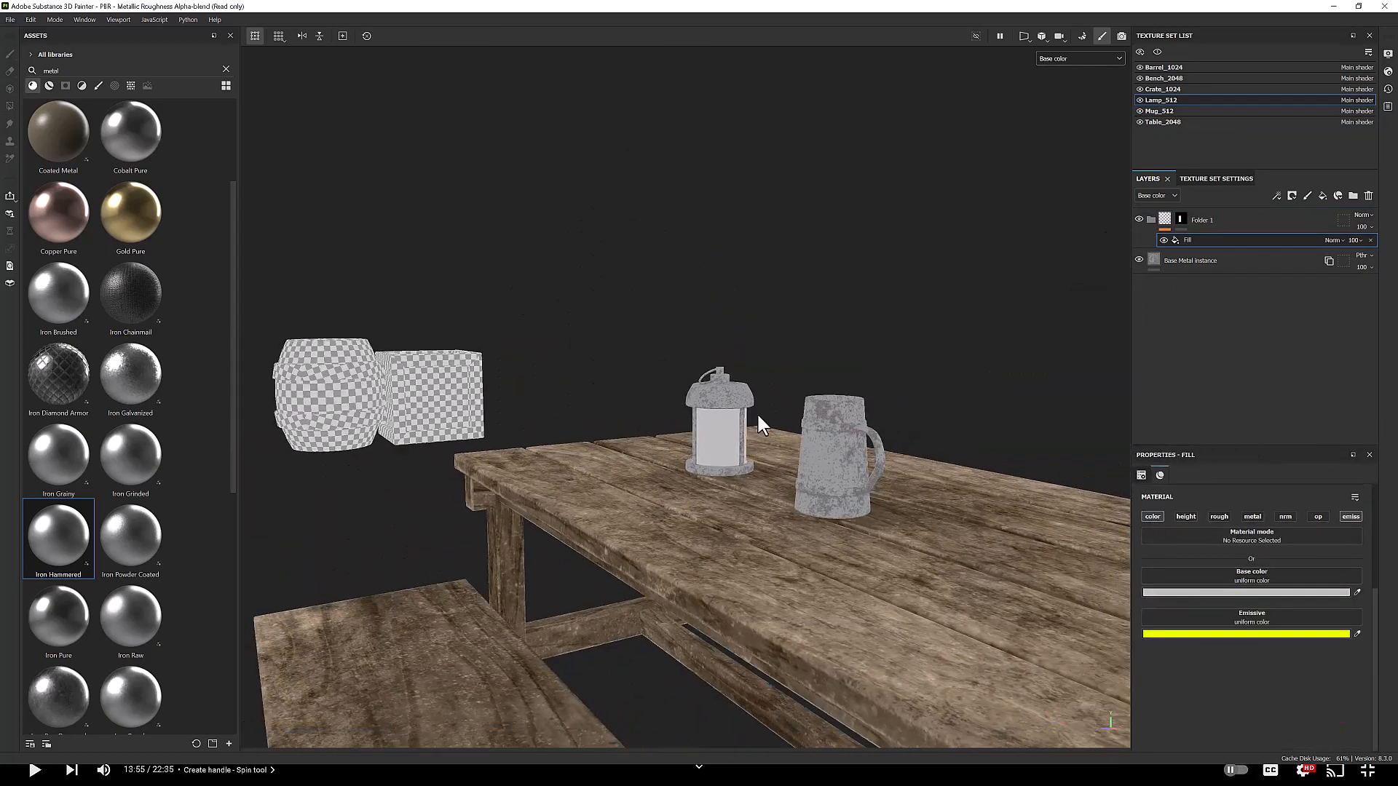
left_click_drag(757, 415, 826, 395, "alt")
key("m")
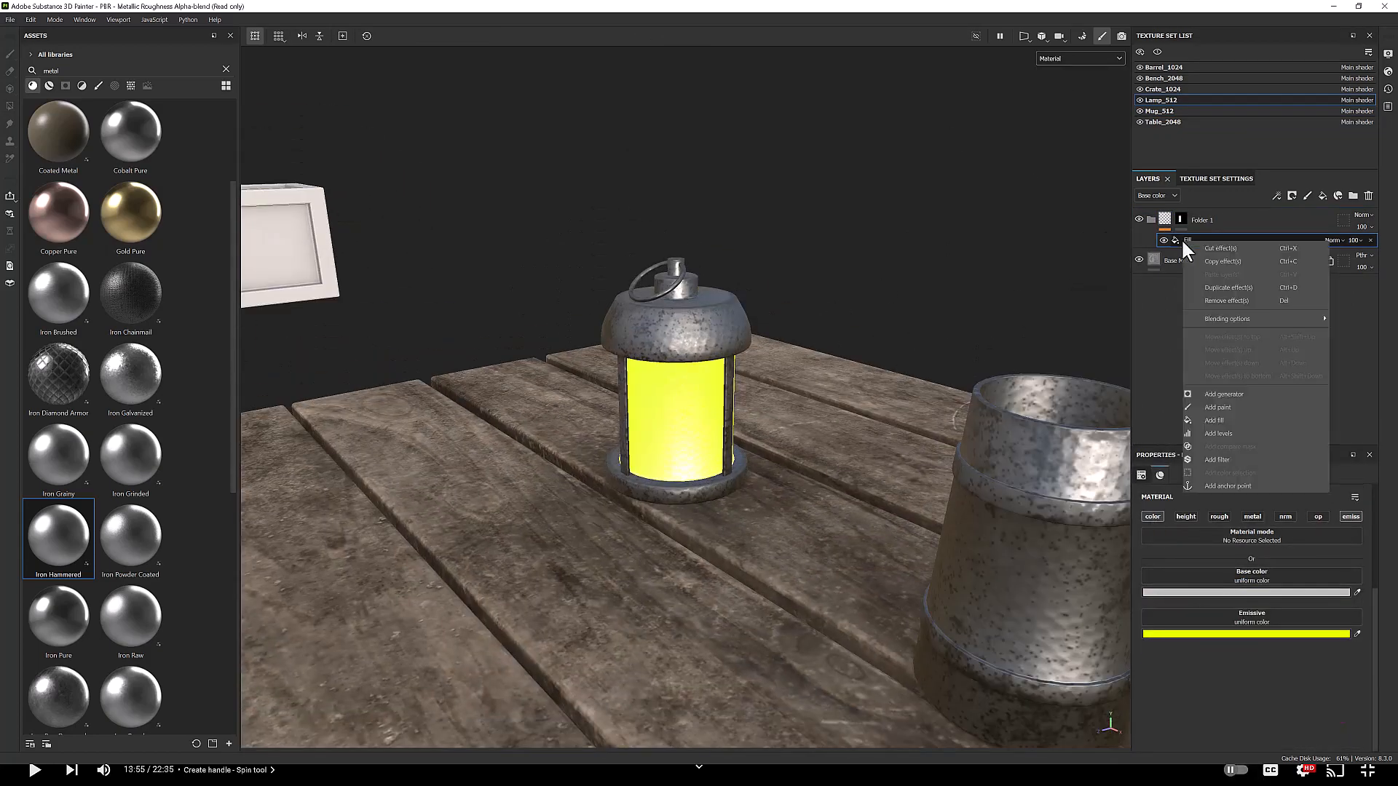
Step: Add a second fill layer inside the lamp folder
left_click(131, 85)
left_click(1165, 219)
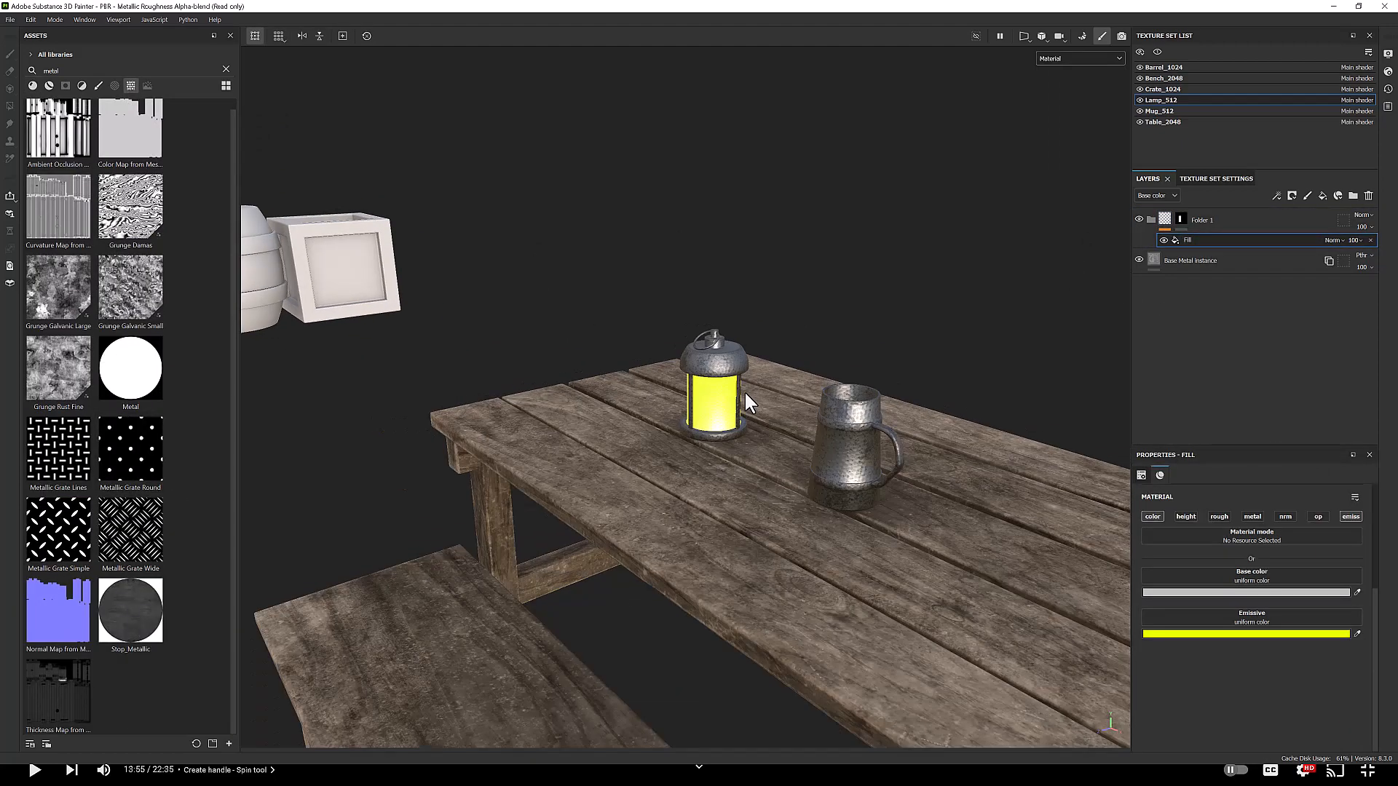
left_click(1193, 628)
left_click(1252, 554)
right_click(1165, 220)
left_click(1194, 515)
Step: Search textures for grad and apply Gradient Linear 3 to the new fill's base color and emissive channels
double_click(125, 71)
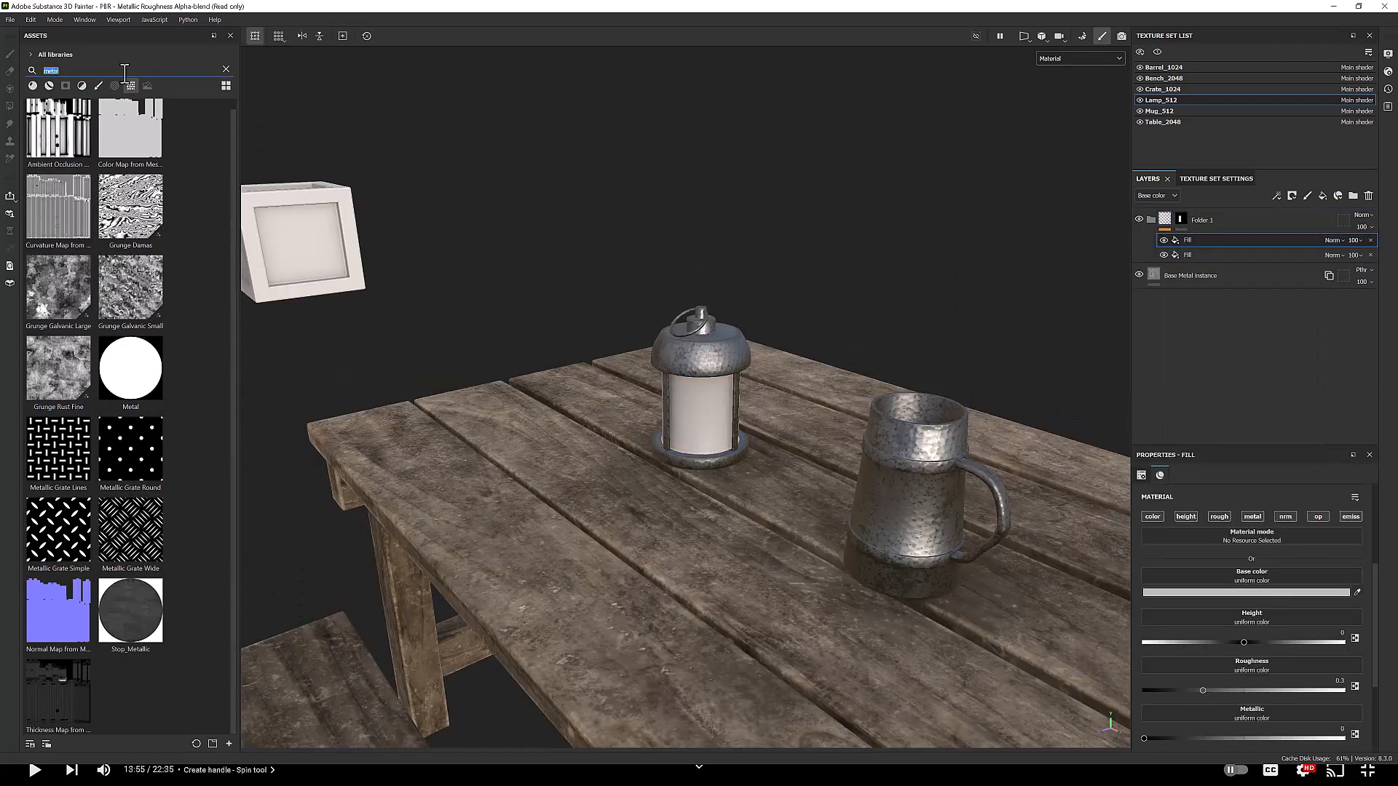
type("grad")
scroll(131, 528, "down", 3)
left_click_drag(58, 530, 1194, 578)
left_click(1156, 518, "alt")
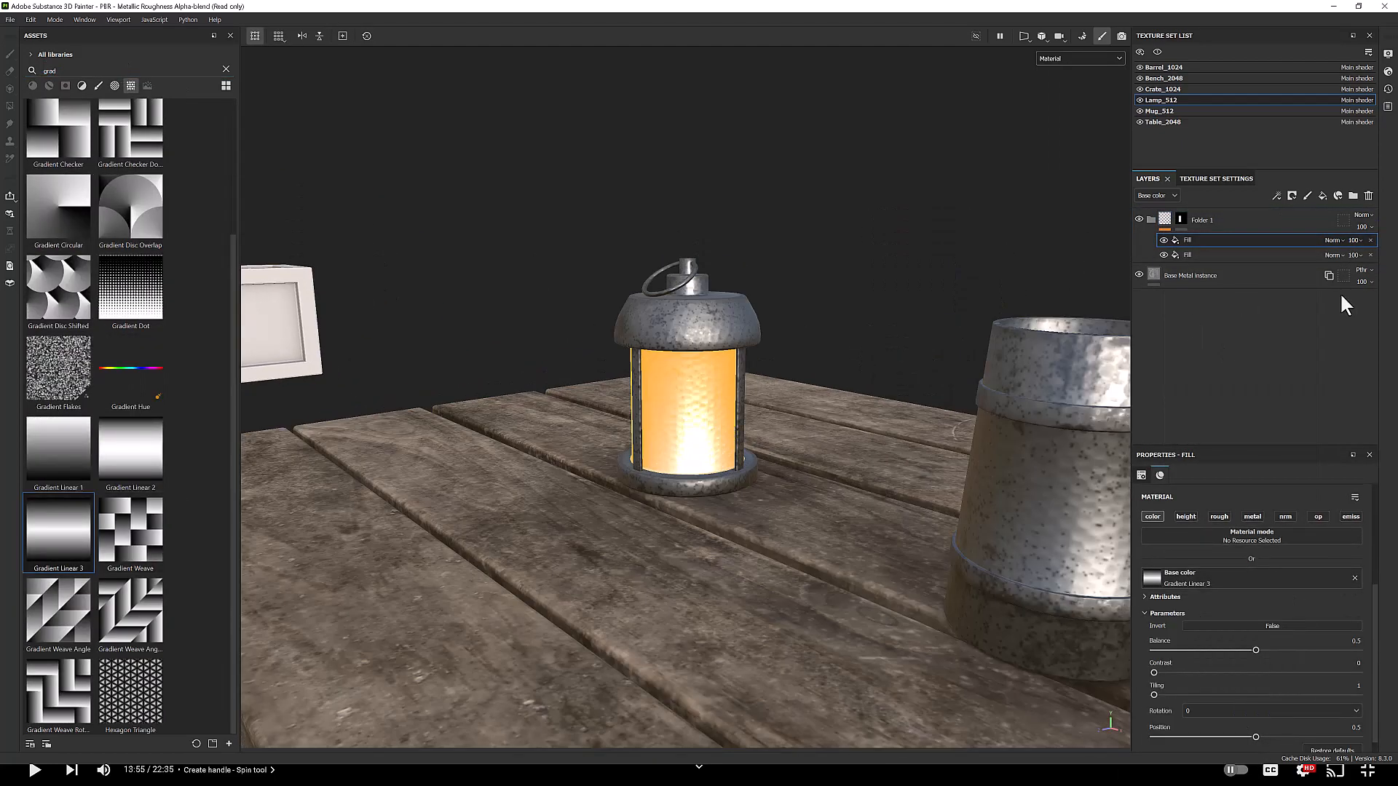
left_click(1351, 516)
scroll(1252, 619, "down", 2)
left_click_drag(131, 451, 1198, 717)
left_click_drag(1199, 716, 1198, 716)
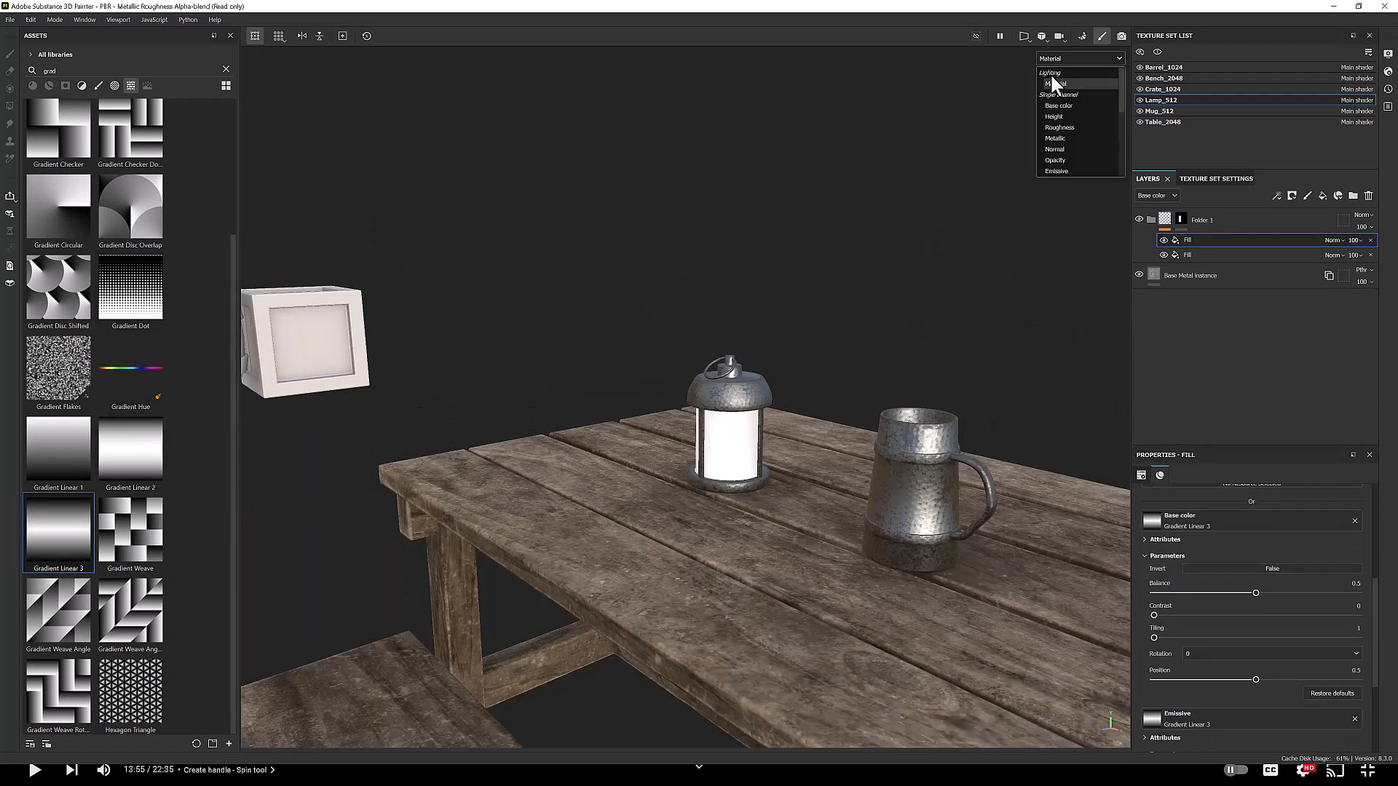
Step: Switch the viewport to a split 3D and 2D UV view
left_click(1025, 37)
left_click(1055, 80)
left_click_drag(686, 511, 692, 534)
left_click_drag(809, 608, 637, 436, "shift")
left_click_drag(580, 490, 663, 456)
left_click_drag(721, 486, 682, 487)
left_click_drag(634, 495, 648, 521)
left_click(1080, 58)
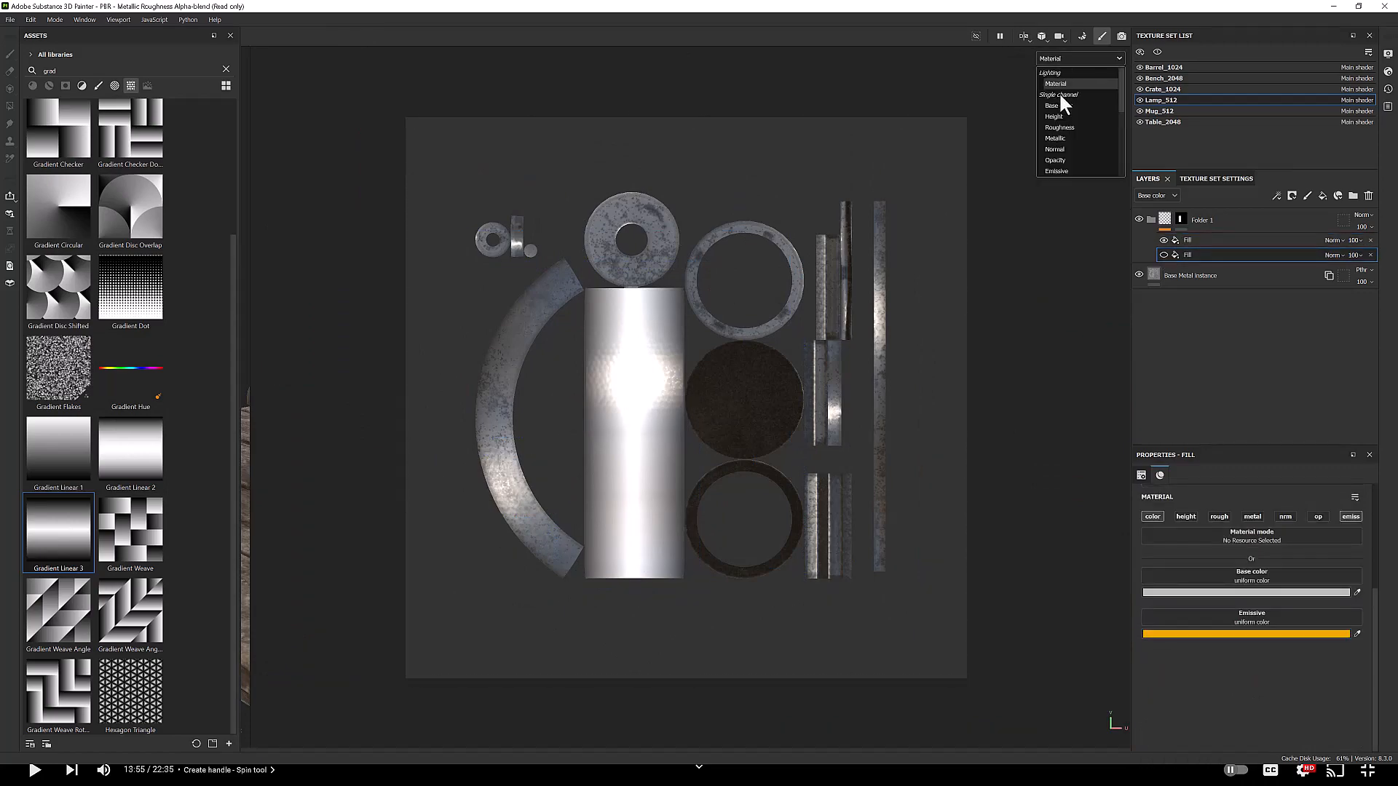
left_click(1025, 37)
left_click(1029, 53)
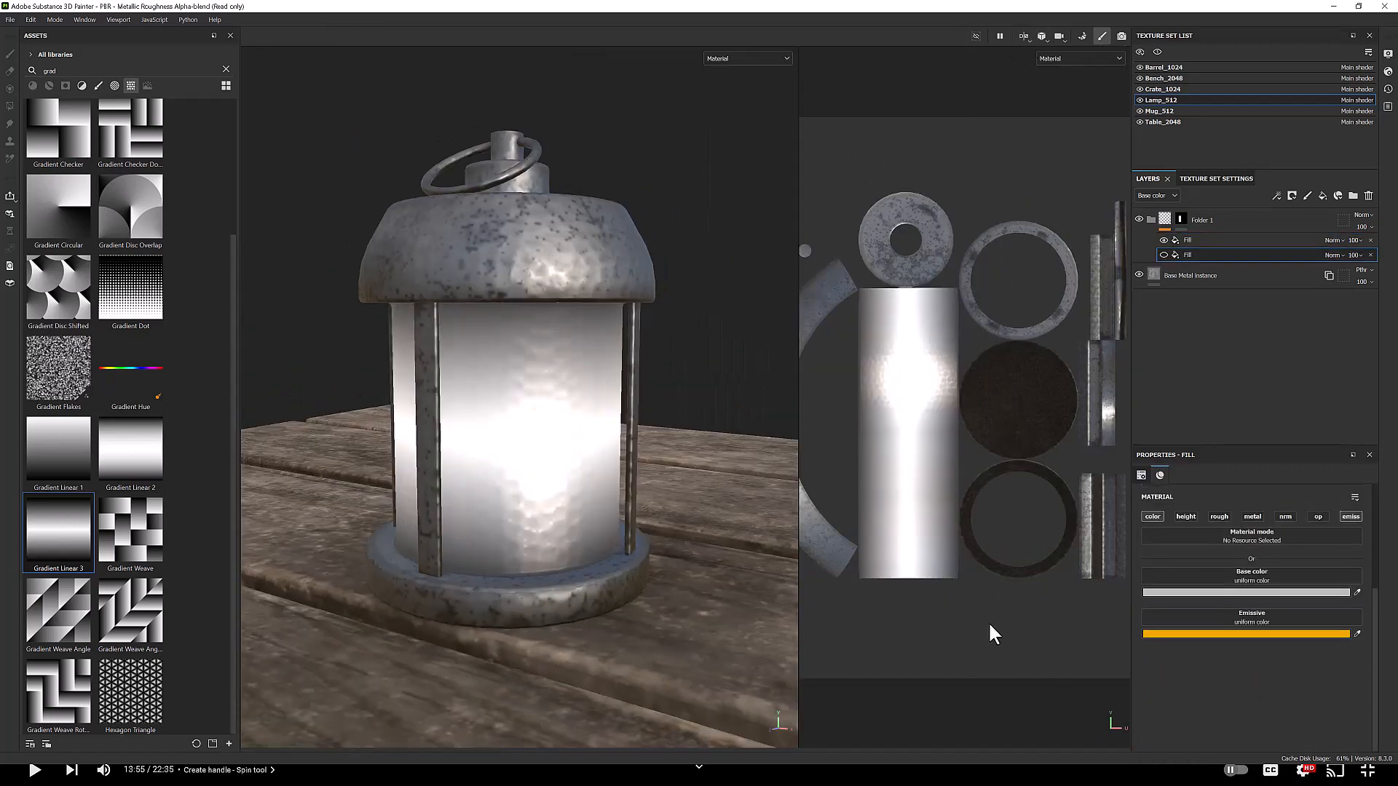
Step: Change the blend modes of the gradient fills in the lamp folder for the different channels
left_click(1326, 240)
left_click(1333, 239)
left_click(1342, 536)
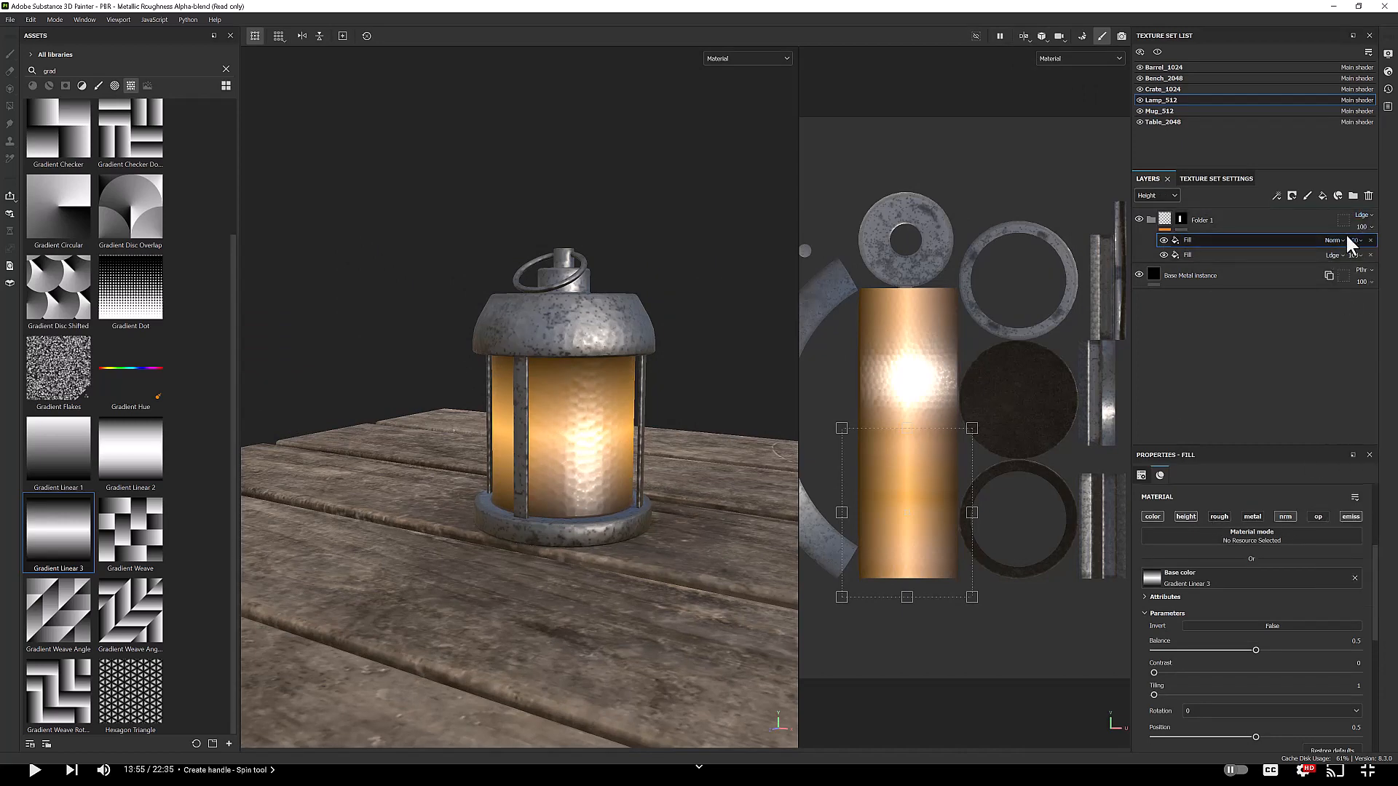
left_click(1157, 196)
left_click(1153, 252)
left_click(1334, 241)
left_click(1338, 251)
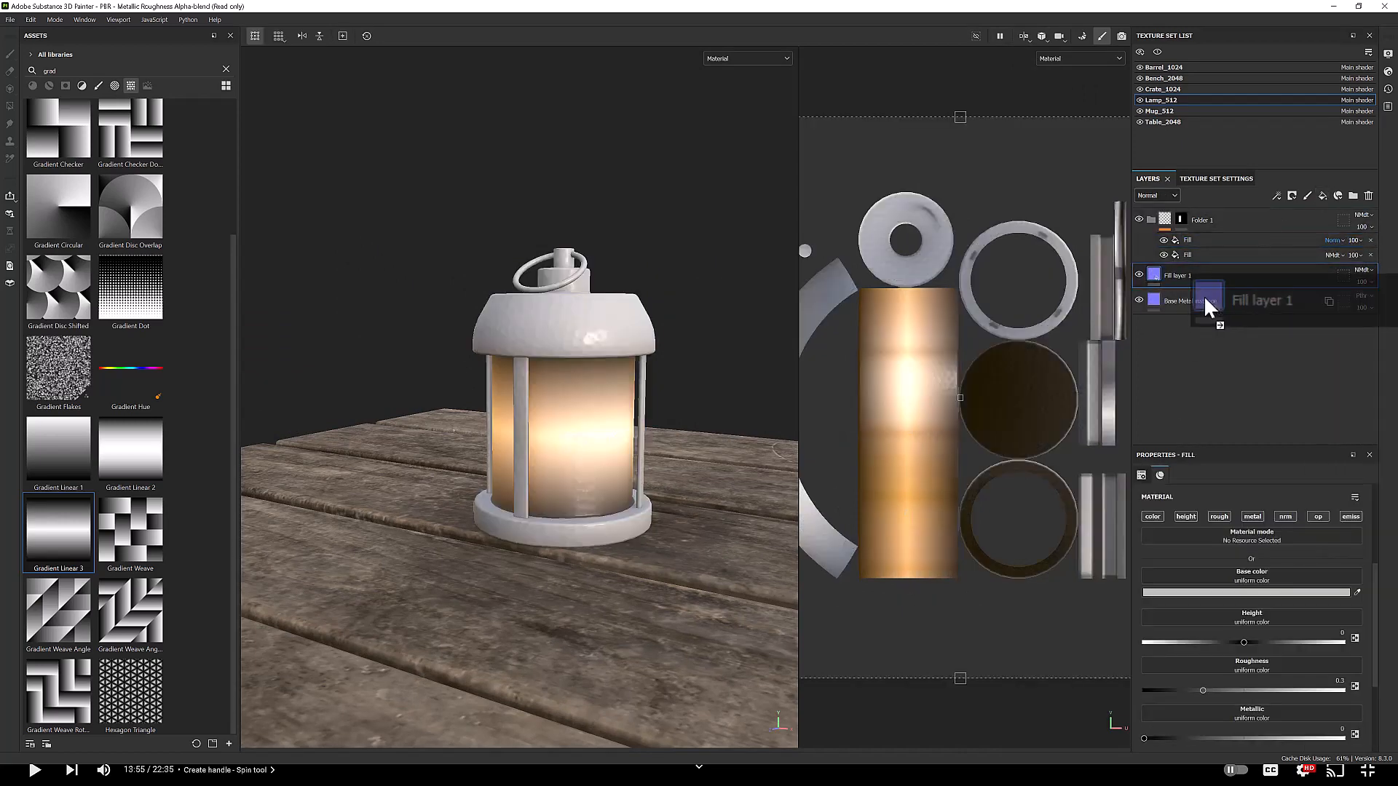
Step: Add a Levels effect to the second lamp folder's mask and return to the single 3D view
right_click(1181, 248)
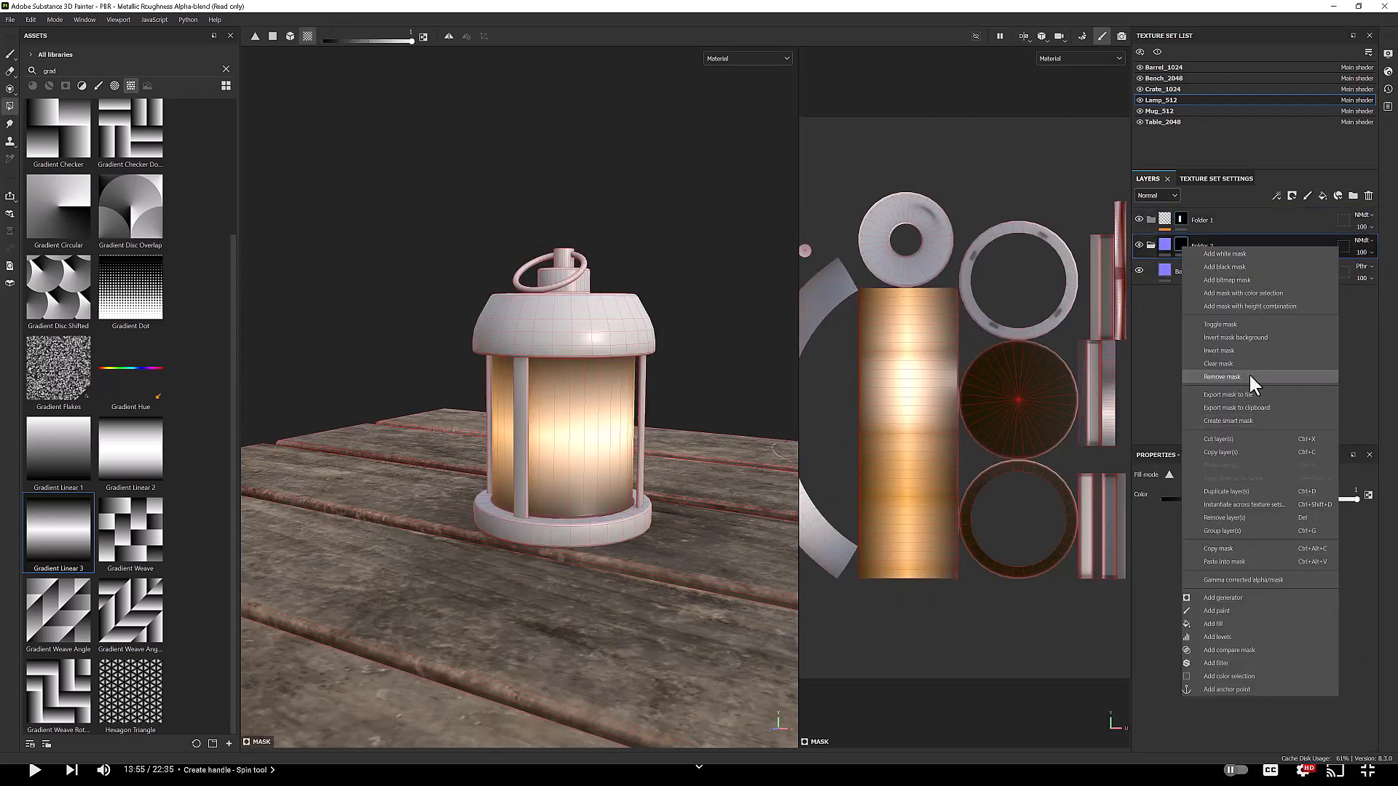
left_click(1233, 548)
right_click(1181, 248)
left_click(1232, 637)
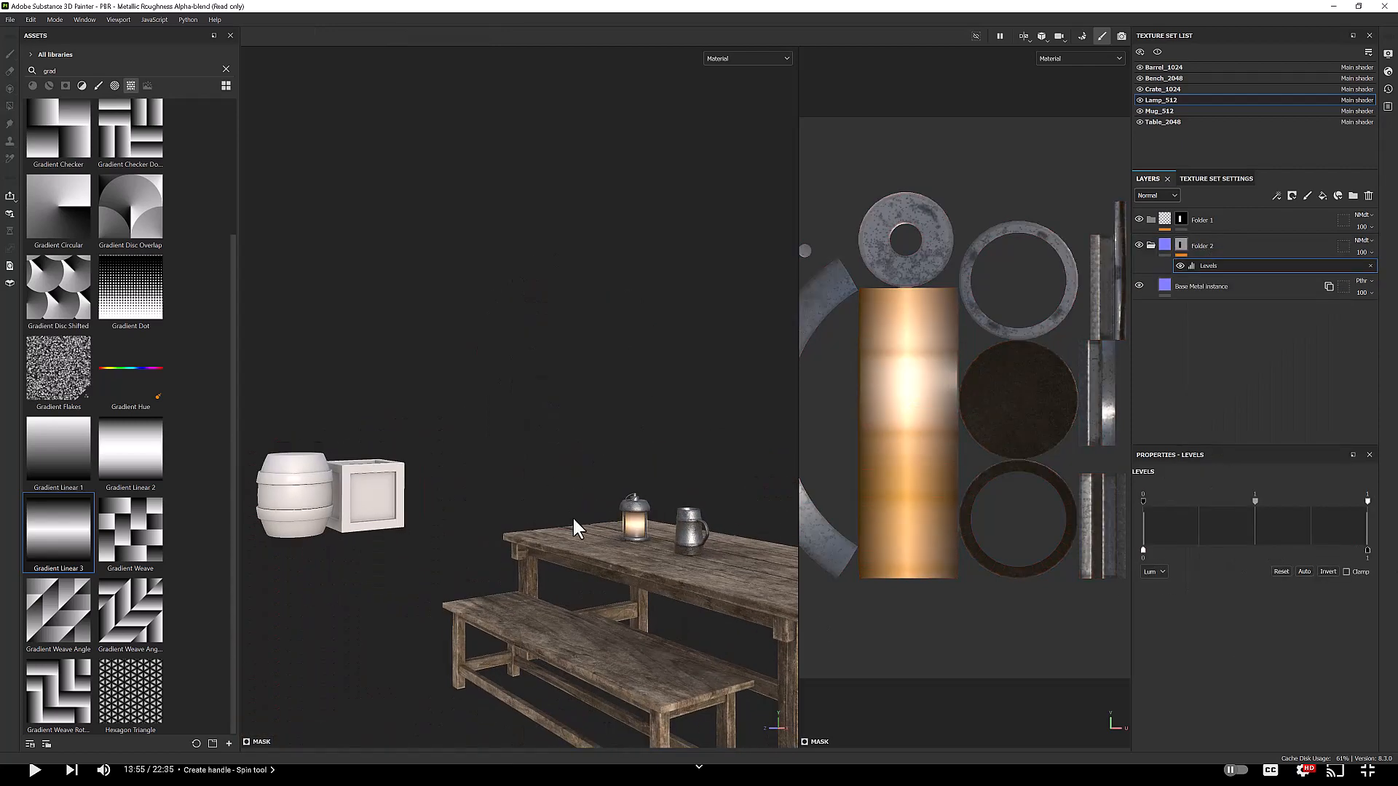
left_click(1023, 36)
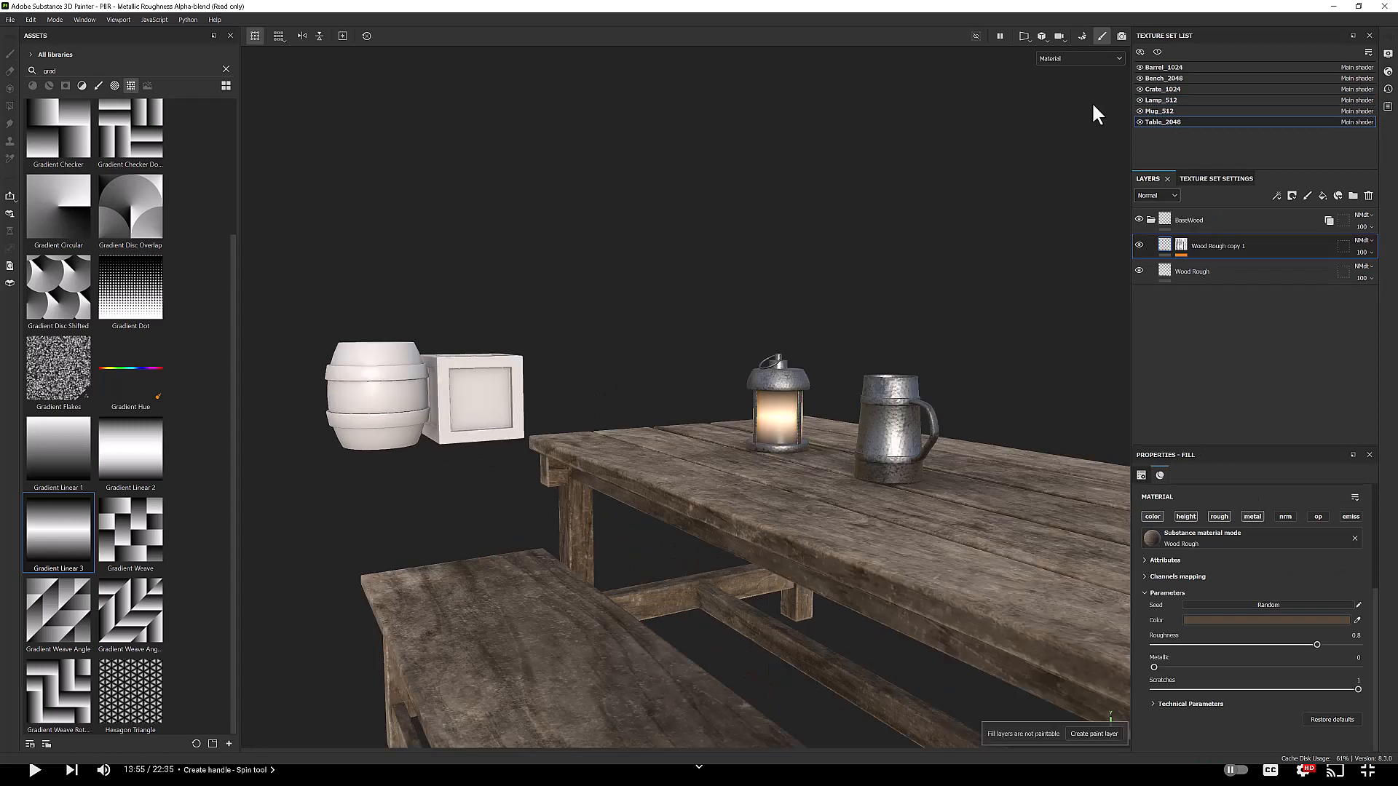
Step: Apply the Wood Rough material to the crate and set its UV rotation to 90
left_click(1370, 196)
left_click(226, 69)
type("wood")
left_click(33, 86)
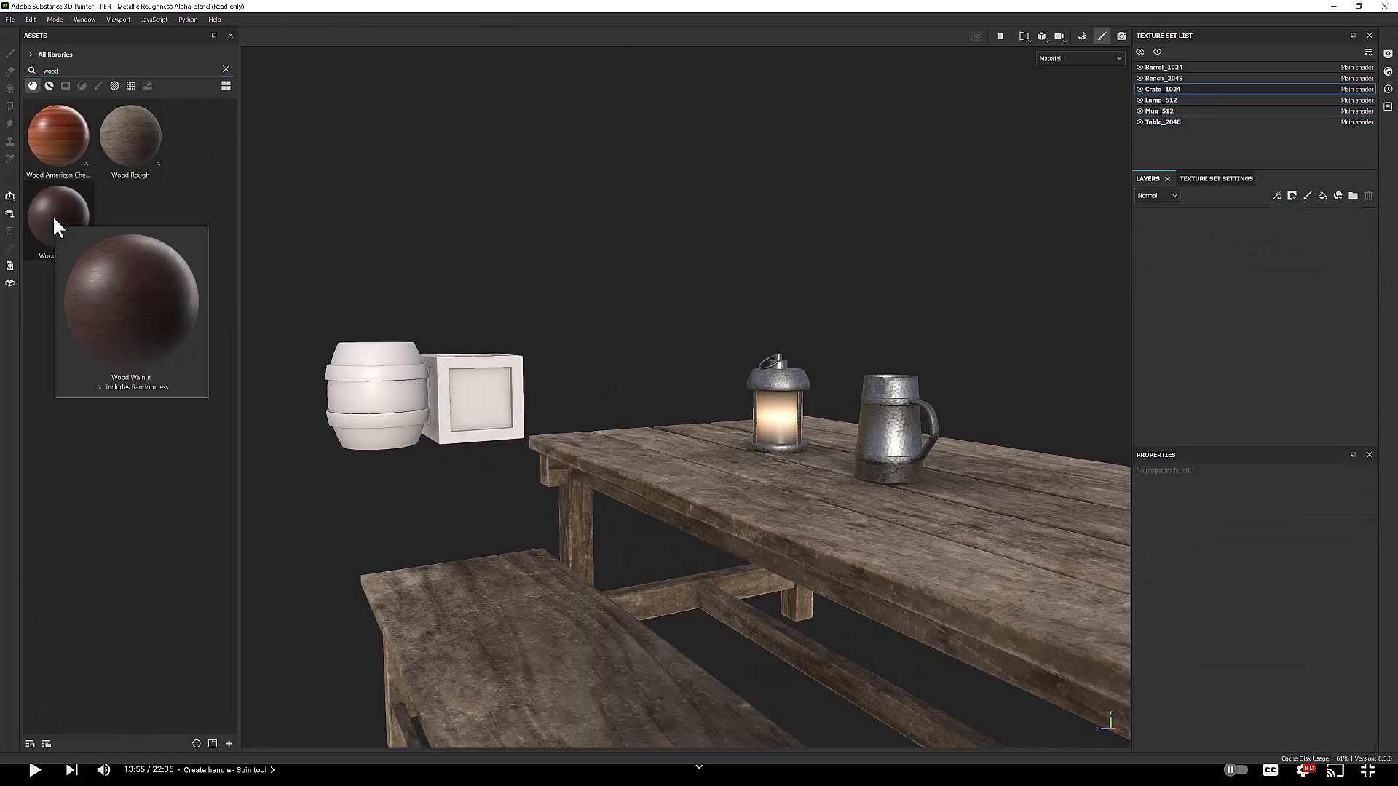
scroll(488, 410, "up", 4)
left_click_drag(131, 138, 475, 394)
scroll(488, 410, "up", 4)
Step: Duplicate the crate's wood layer with a black mask and lighten the copy's base color
scroll(1266, 618, "up", 2)
left_click(1346, 573)
type("90")
key("Return")
scroll(477, 397, "down", 6)
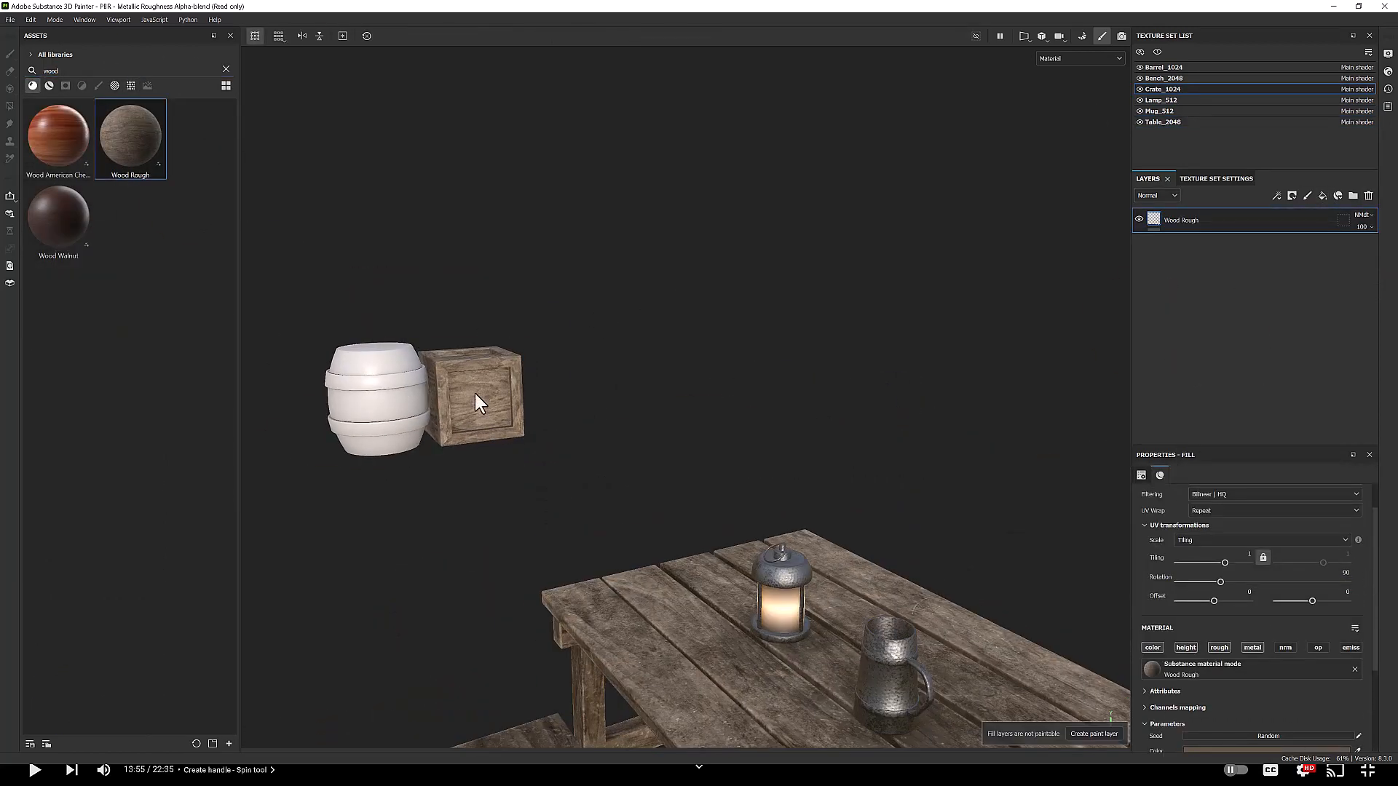
Step: Add a Metal Edge Wear generator to the wood copy's mask
scroll(475, 395, "up", 3)
left_click(1322, 196)
key("Delete")
right_click(1202, 225)
left_click(1271, 471)
scroll(1252, 640, "down", 2)
left_click(1237, 686)
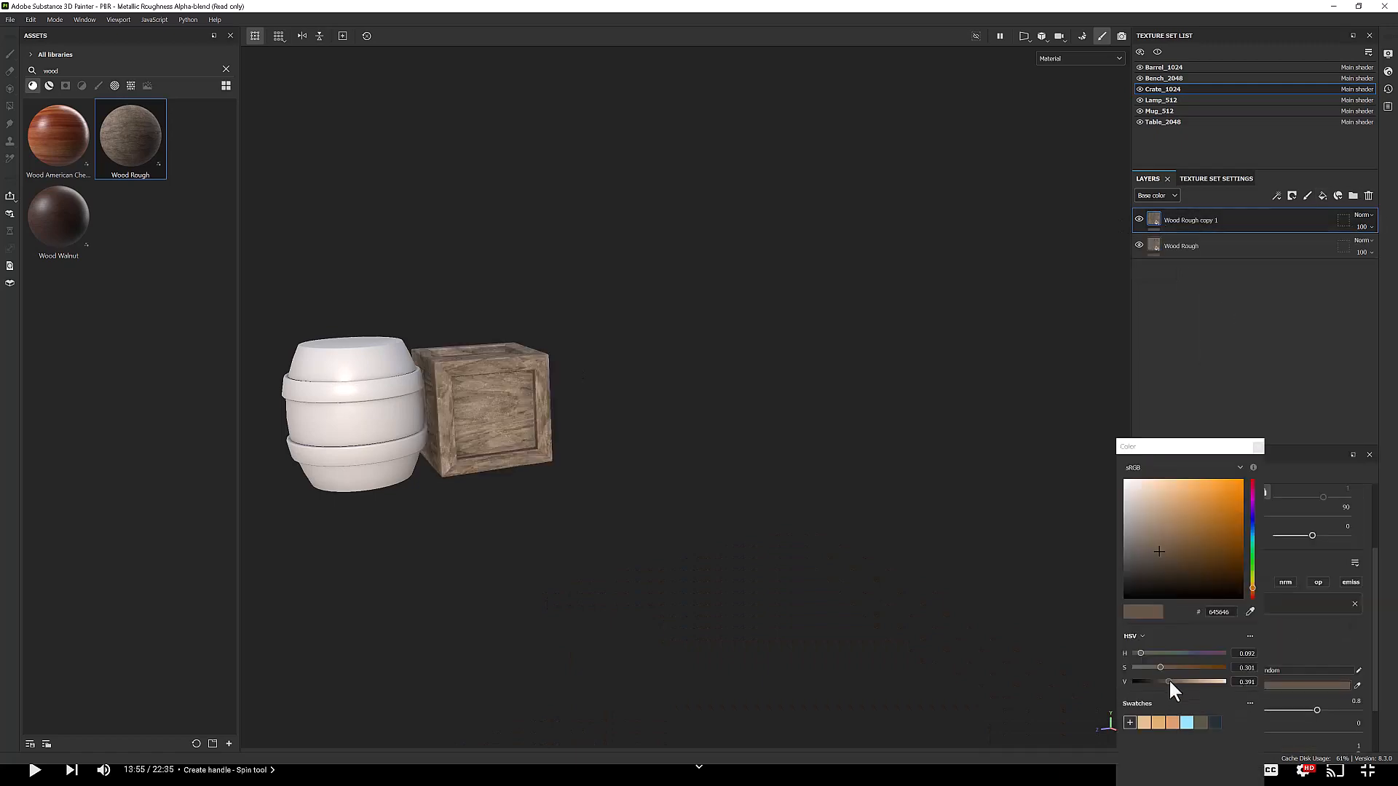
left_click_drag(1169, 682, 1196, 682)
right_click(1174, 220)
left_click(1215, 571)
left_click(1220, 505)
left_click(1323, 608)
scroll(503, 397, "up", 3)
middle_click_drag(502, 397, 657, 493, "alt")
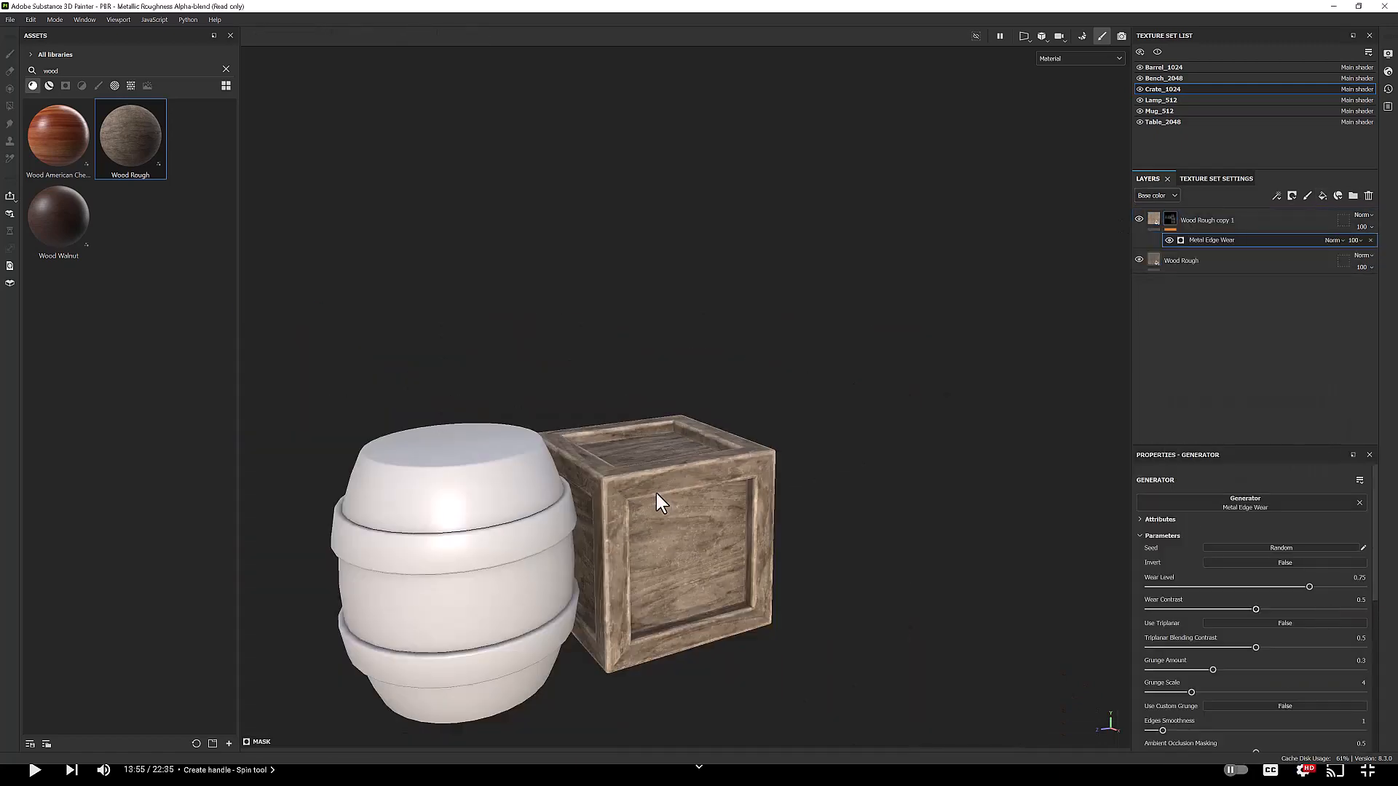
scroll(657, 494, "down", 6)
left_click_drag(666, 494, 654, 490, "alt")
Step: Group the crate's wood layers into a folder and instantiate it across the other texture sets
left_click(1353, 196)
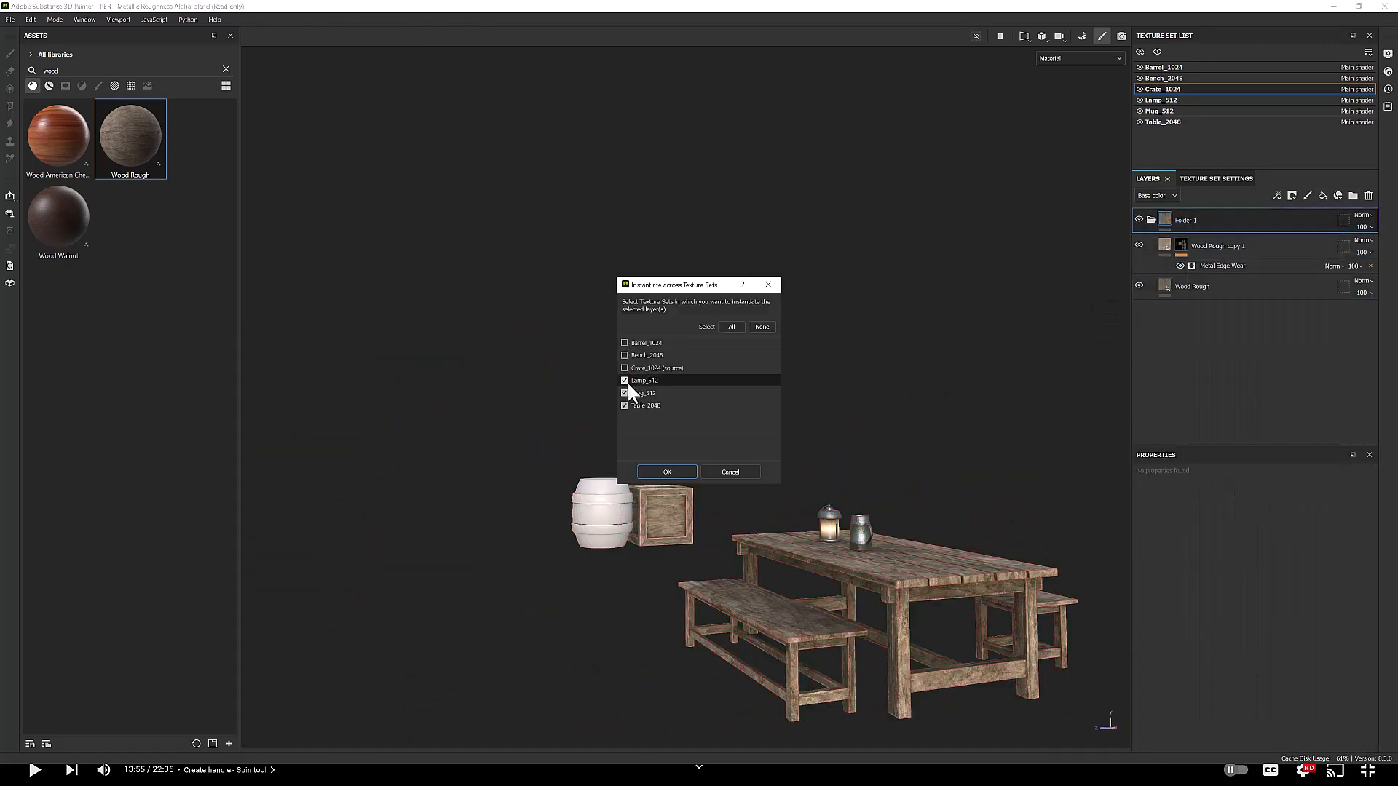
left_click(667, 472)
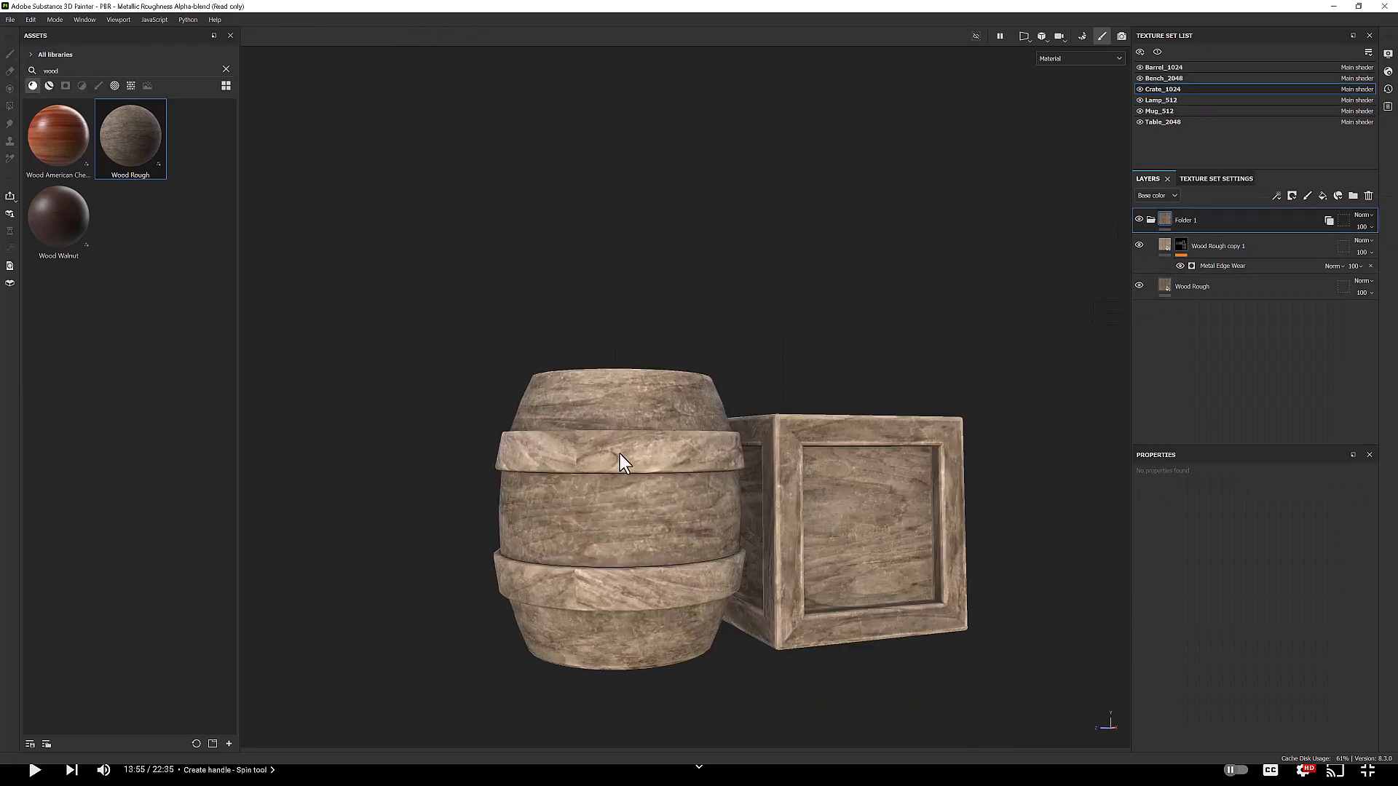
Step: Delete the instanced wood folder from the barrel texture set
left_click(1164, 68)
left_click(1237, 220)
left_click(1369, 195)
left_click(1174, 78)
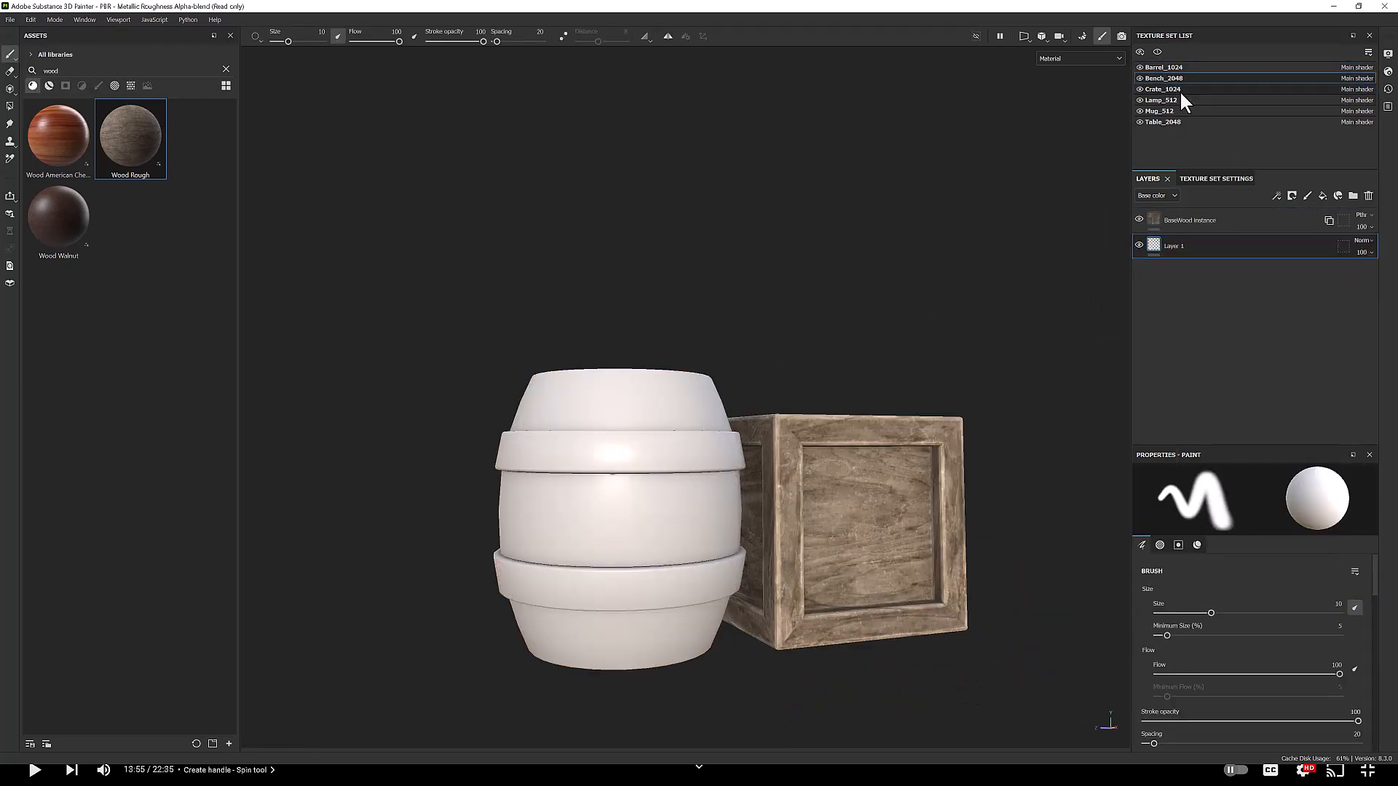
Step: Copy the crate's wood layers onto the barrel and set their UV rotation to 0
left_click(1180, 90)
left_click(1237, 246)
left_click(1209, 269, "shift")
right_click(1210, 268)
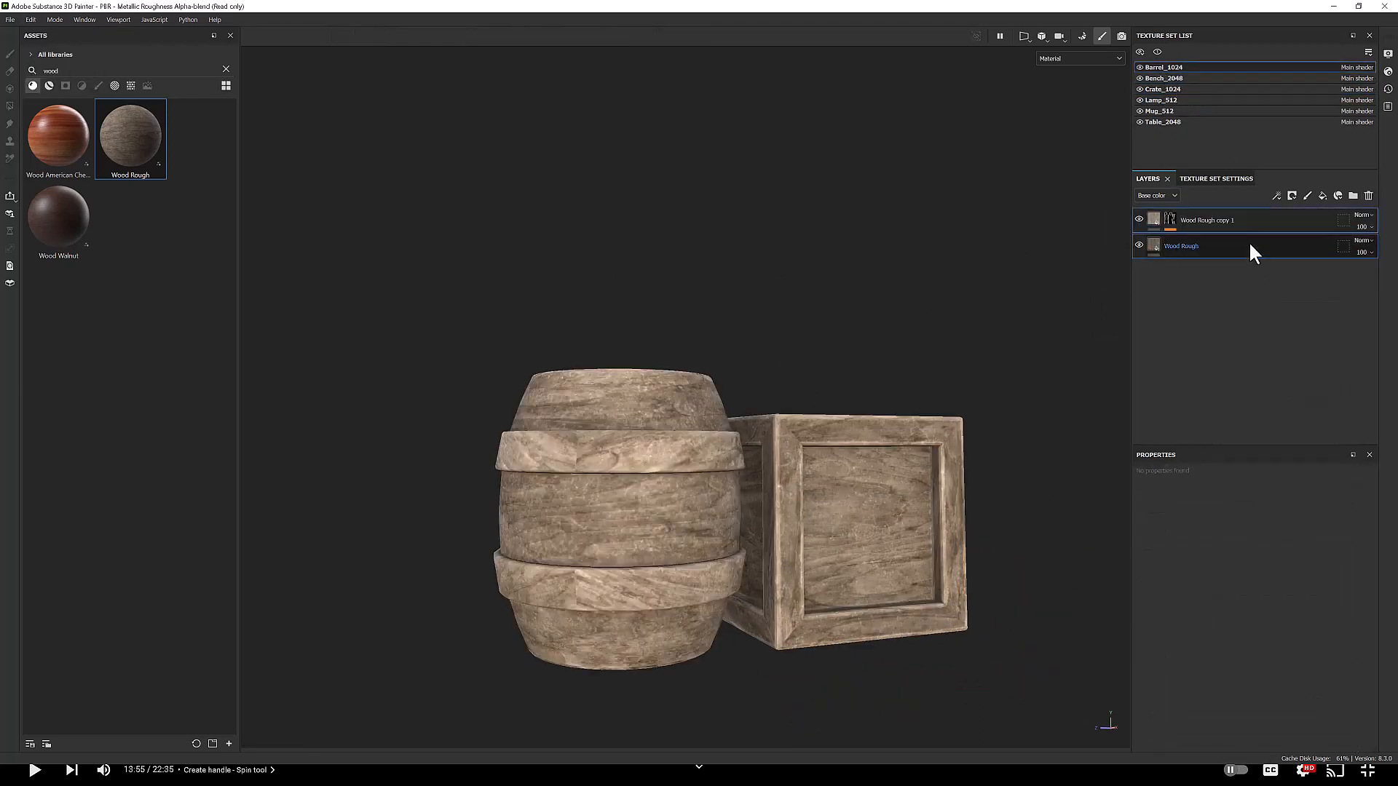
left_click(1248, 242)
left_click(1174, 218)
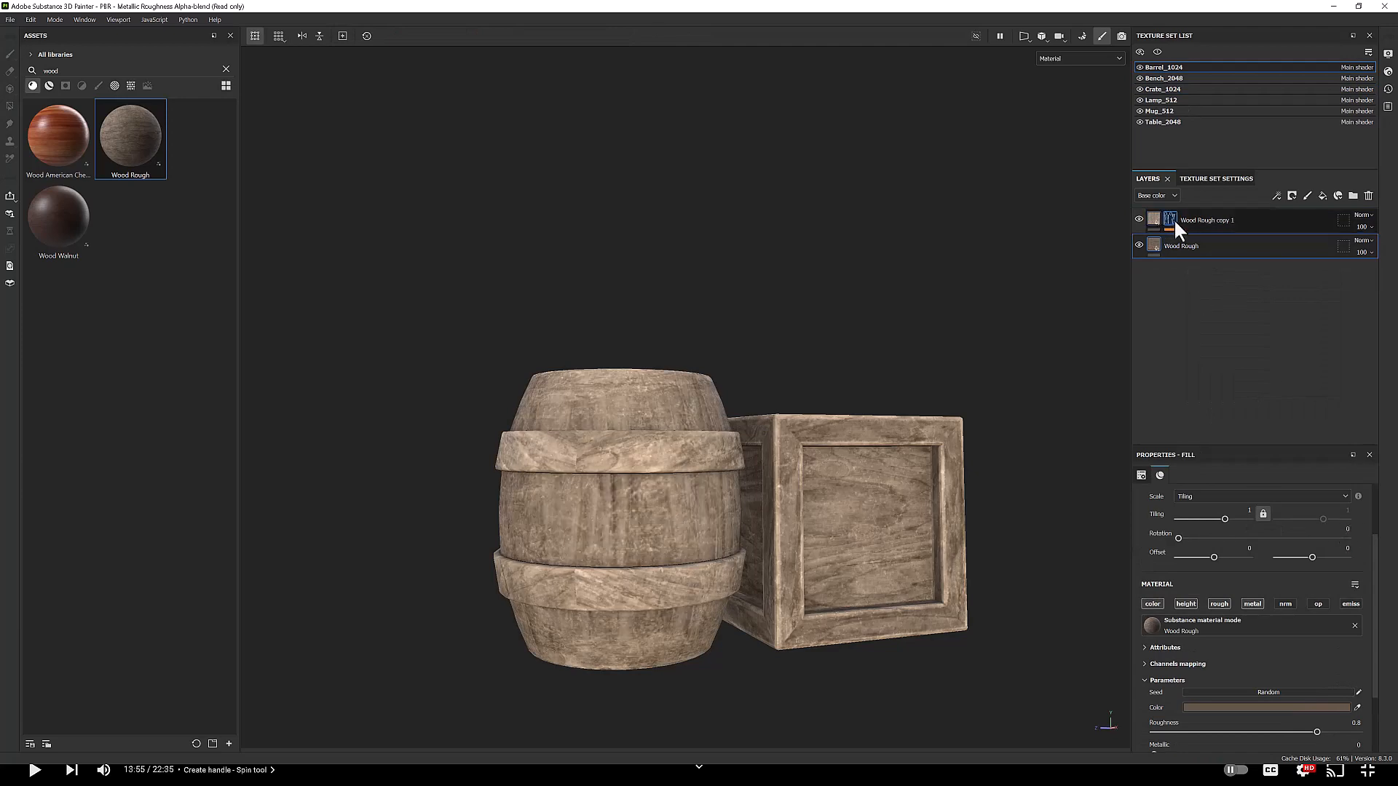
left_click_drag(1221, 538, 1175, 539)
Step: Create two folders above the barrel's wood layers
left_click(1322, 195)
left_click_drag(1205, 246, 1219, 230)
left_click(1354, 195)
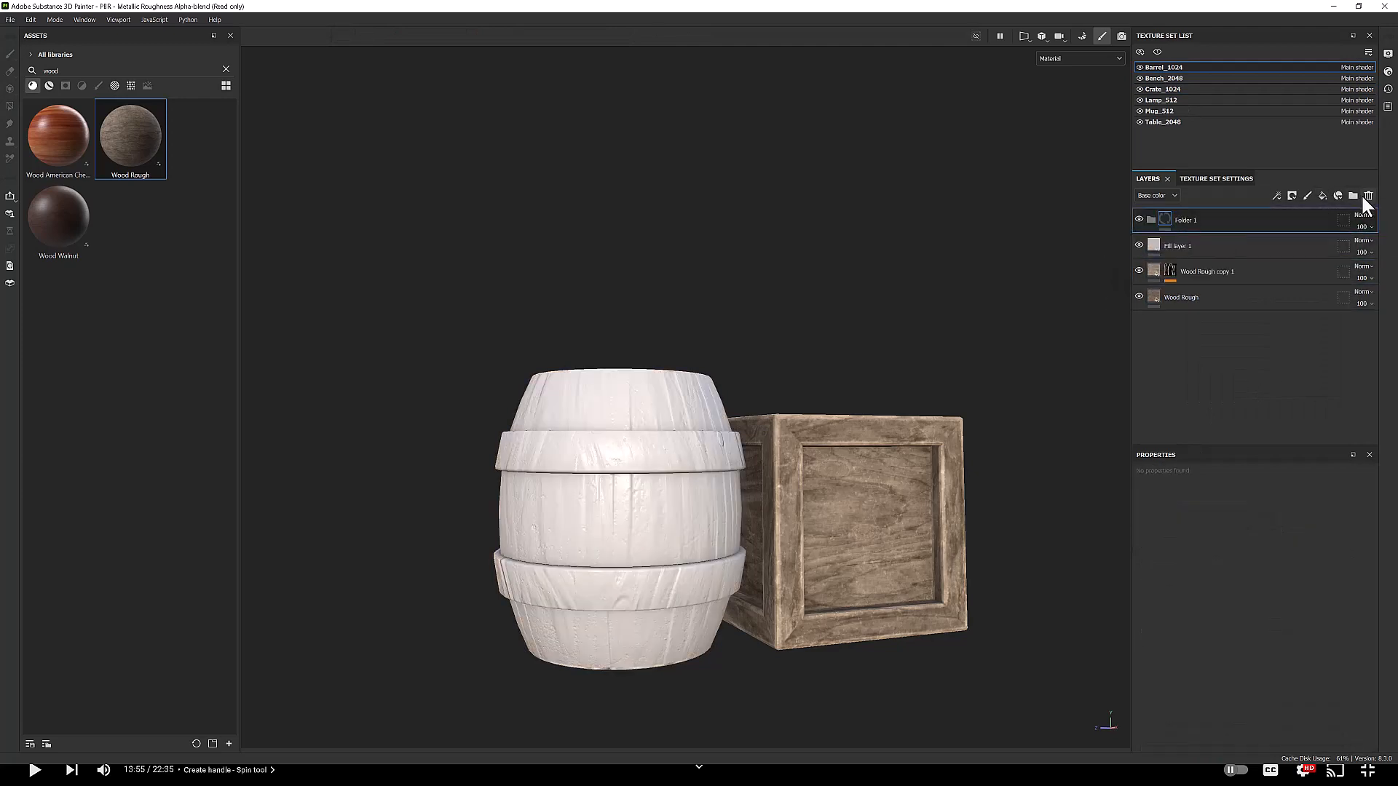
left_click(1201, 246)
left_click(1368, 195)
left_click(1197, 270)
left_click(1198, 243, "shift")
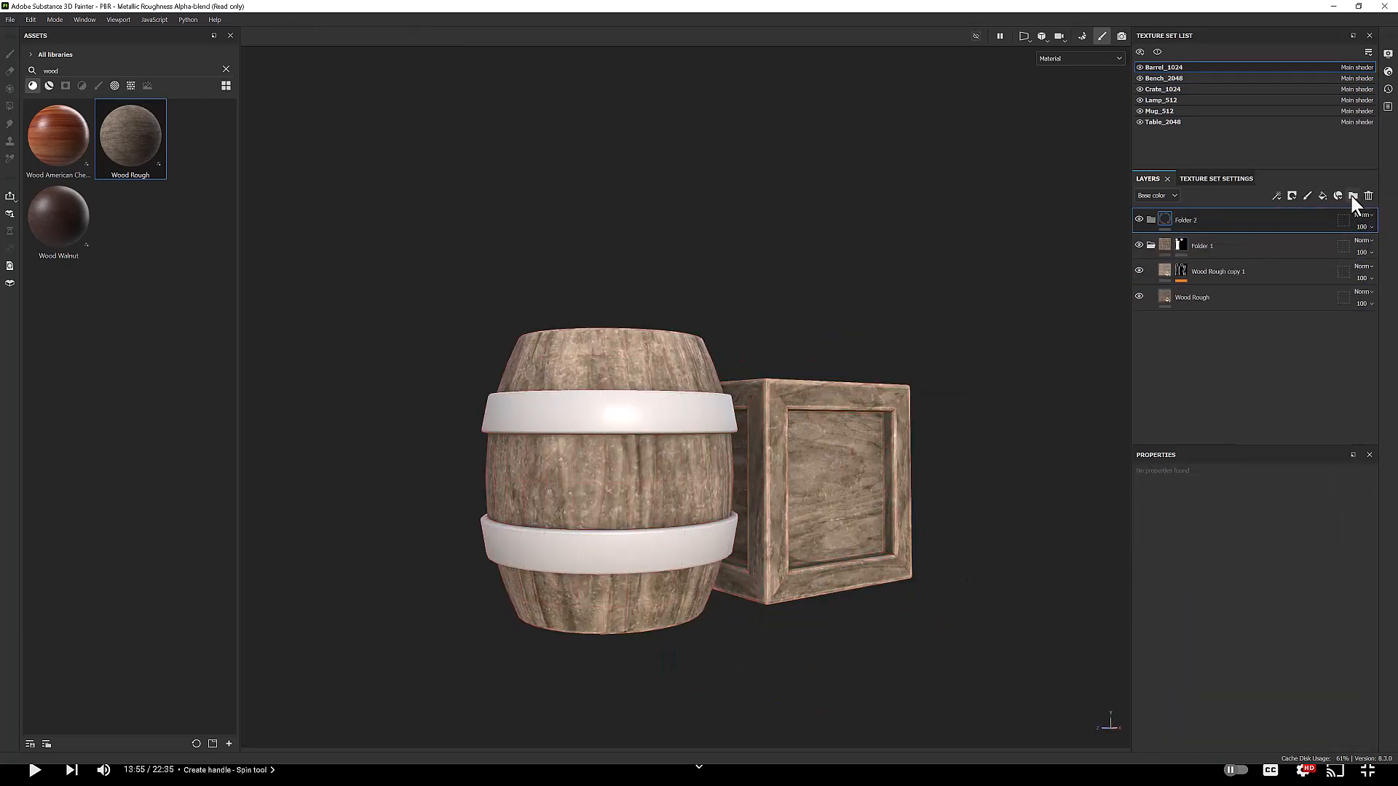
Step: Give the barrel's top folder a mask with an inverted Levels effect
right_click(1180, 219)
left_click(1226, 234)
right_click(1181, 243)
right_click(1183, 217)
left_click(1224, 532)
right_click(1181, 218)
left_click(1239, 606)
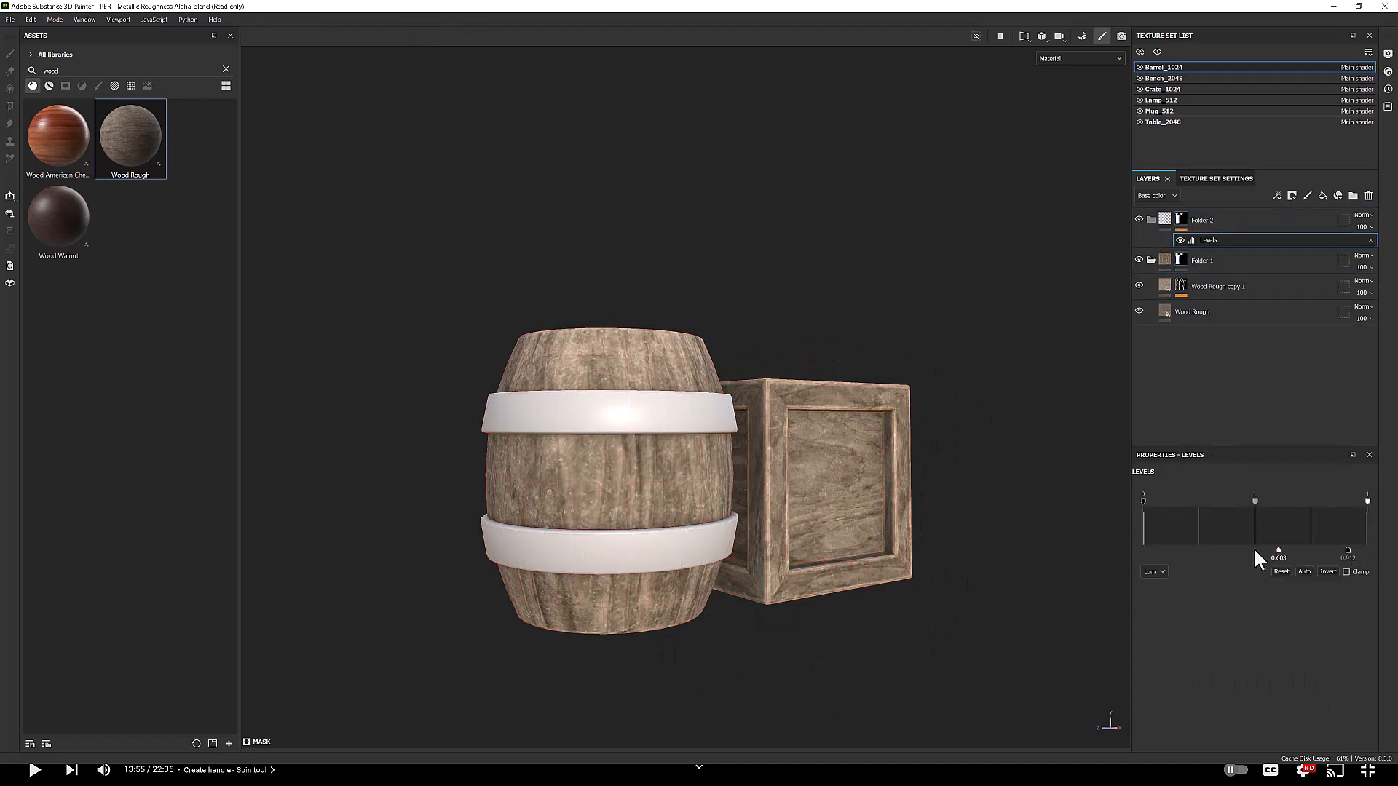
left_click(1329, 572)
Step: Add the Iron Brushed material to the barrel's band folder with a Metal Edge Wear masked copy
left_click(225, 70)
type("metal")
left_click_drag(58, 459, 1176, 264)
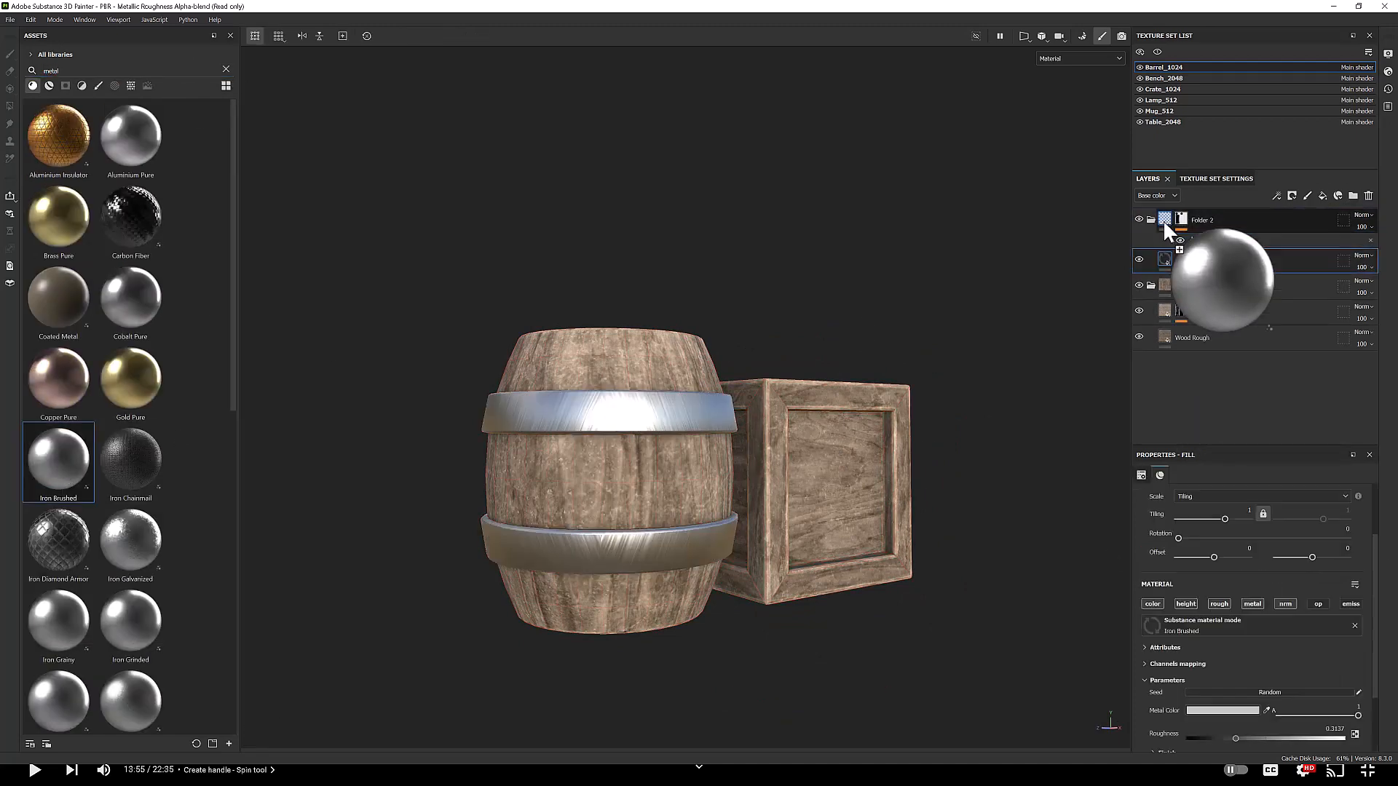
scroll(135, 568, "down", 5)
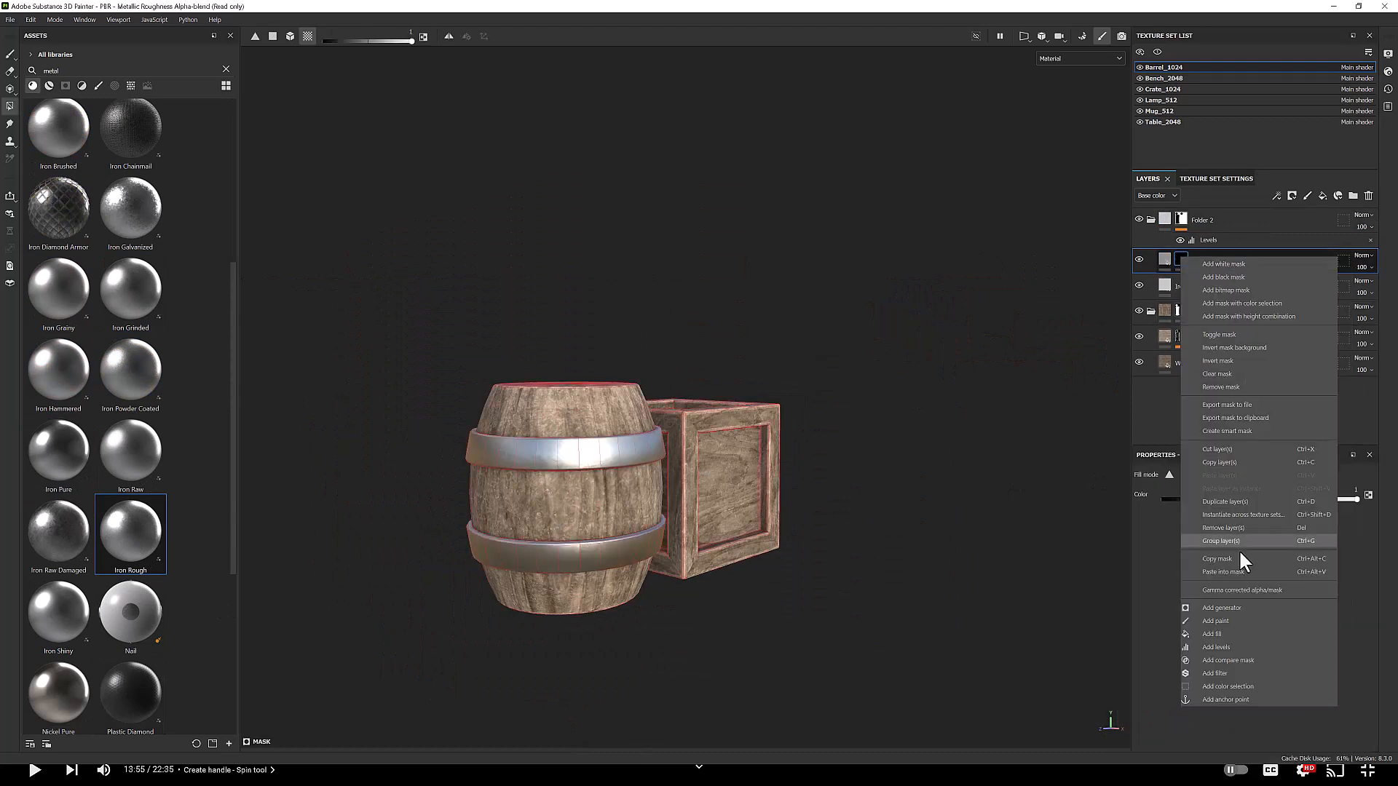
left_click(1239, 549)
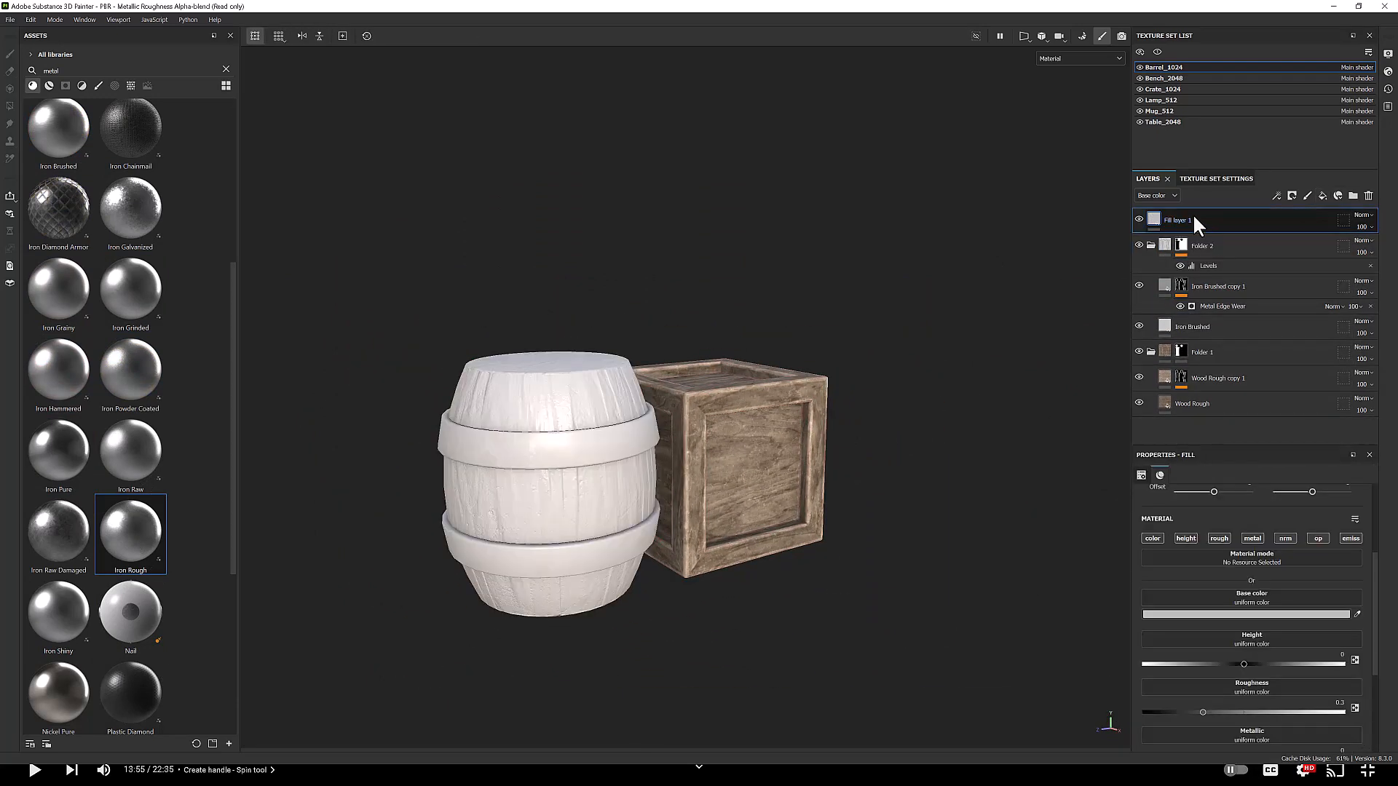
Step: Add a fill layer above the barrel's layers with roughness about 0.77
right_click(1193, 212)
left_click(1234, 256)
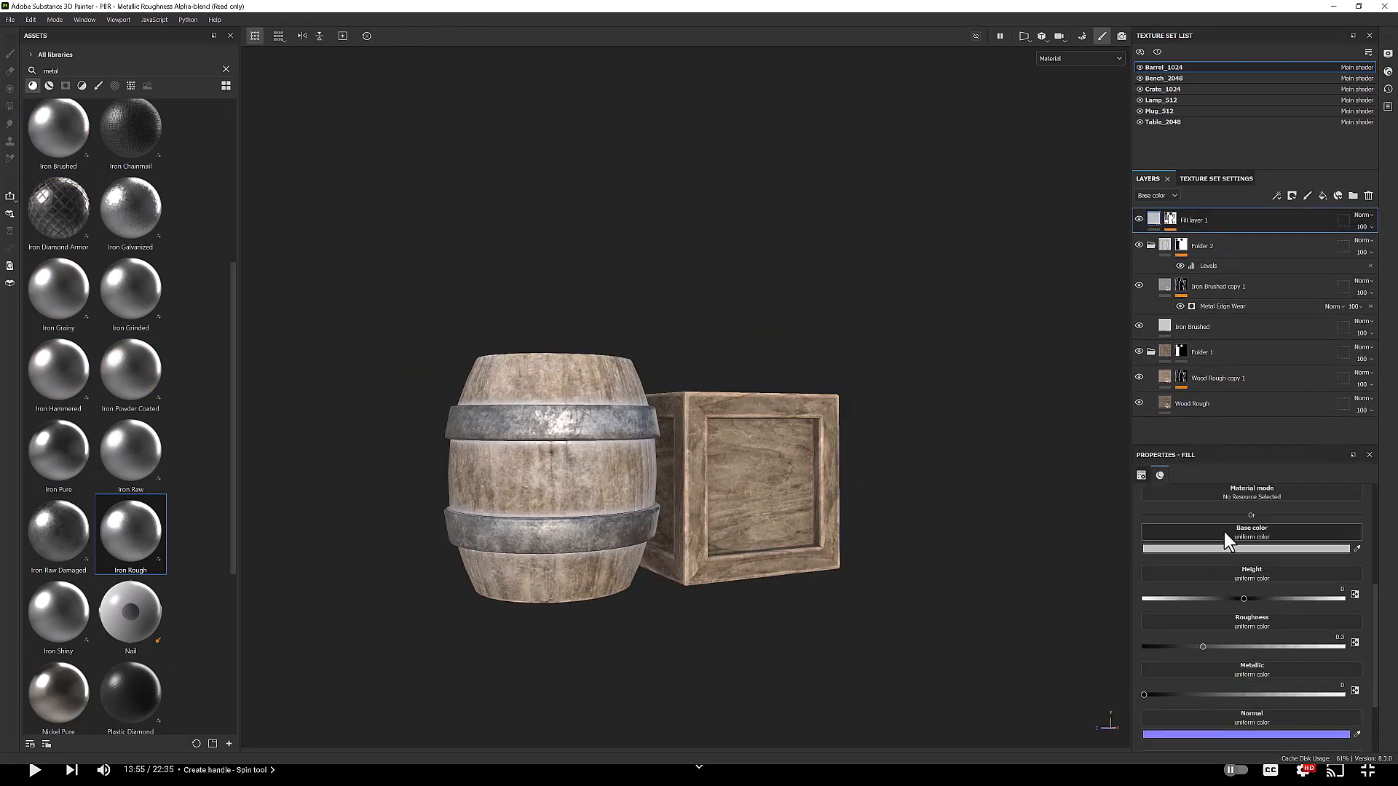
mouse_move(1238, 600)
left_mouse_down()
mouse_move(1203, 598)
mouse_move(1300, 600)
left_mouse_up()
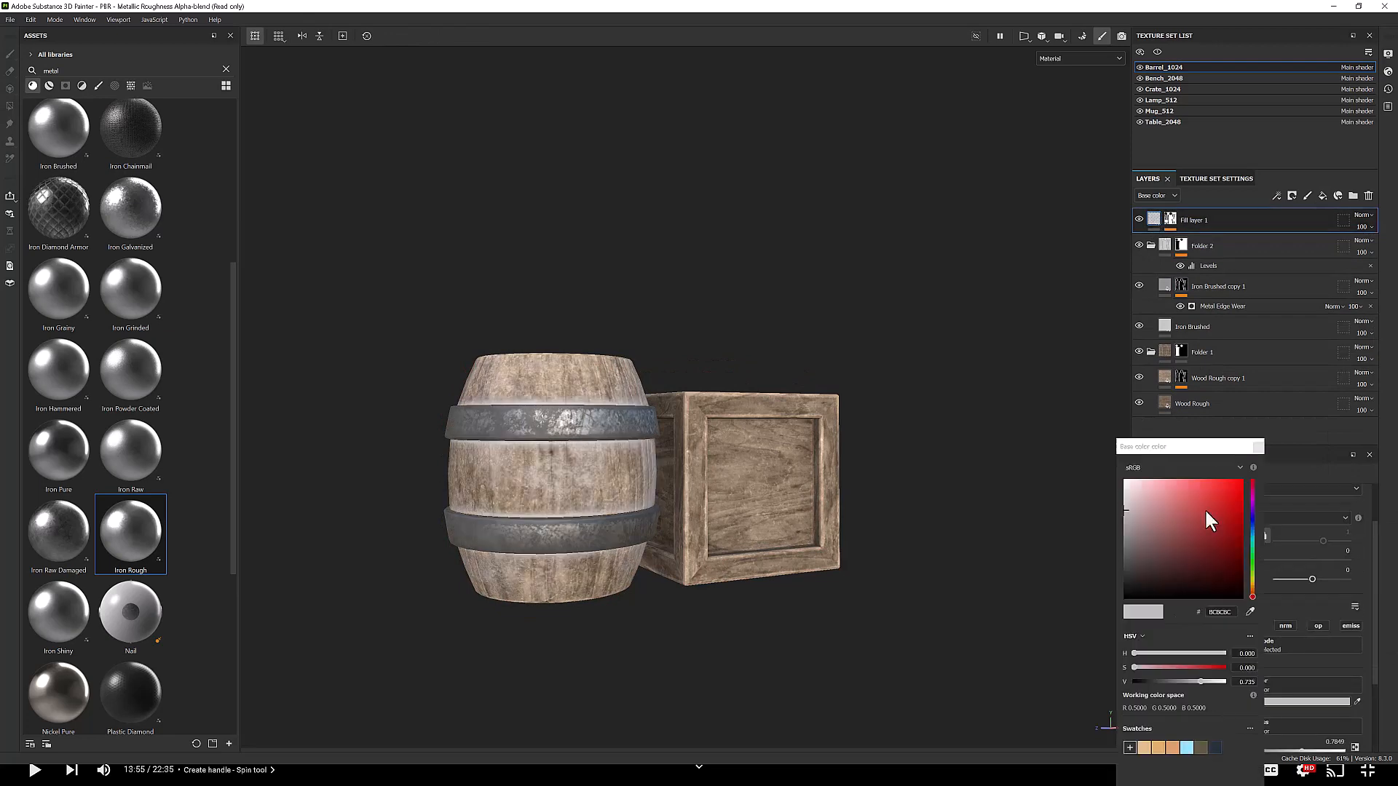
Step: Set the fill's base color to 181713 by sampling the barrel with the eyedropper
left_click(1125, 572)
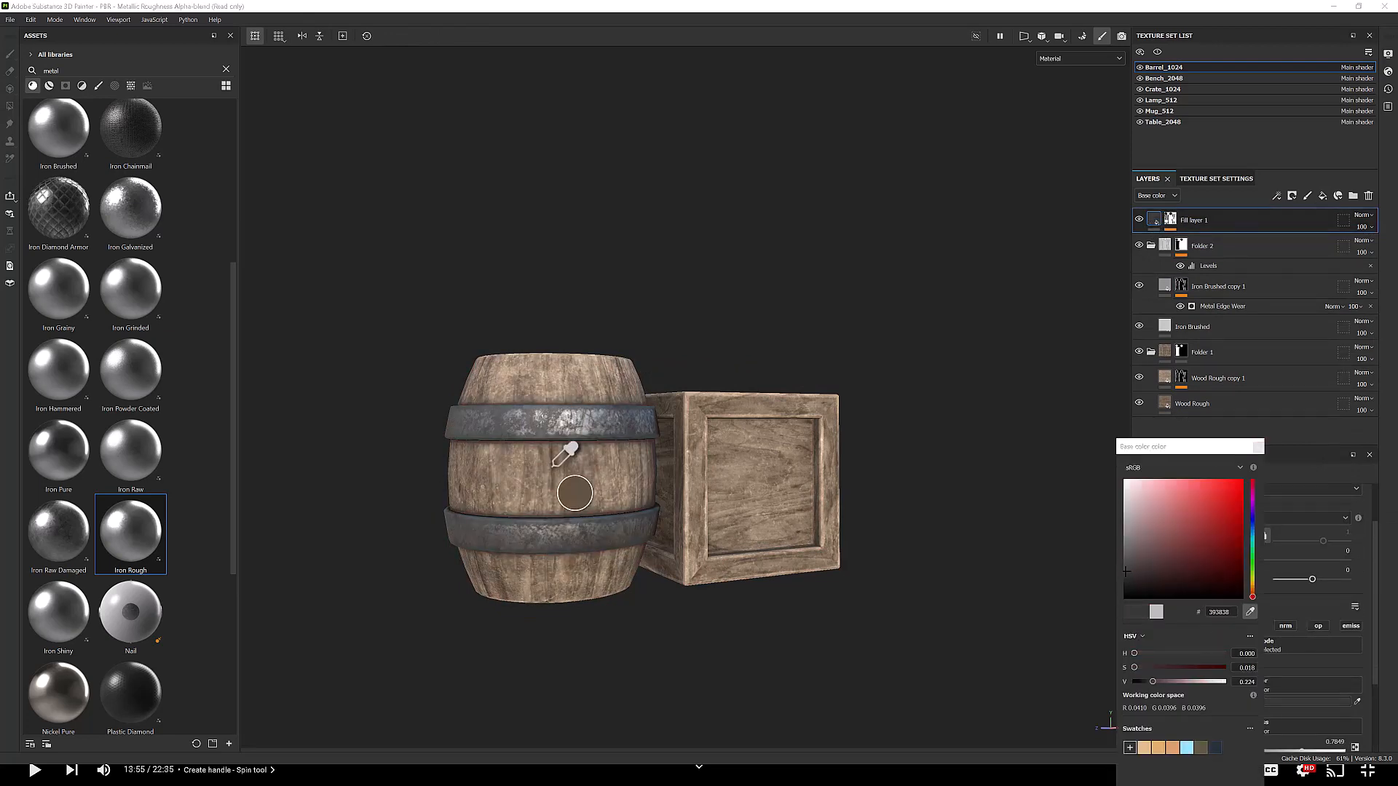
left_click(553, 466)
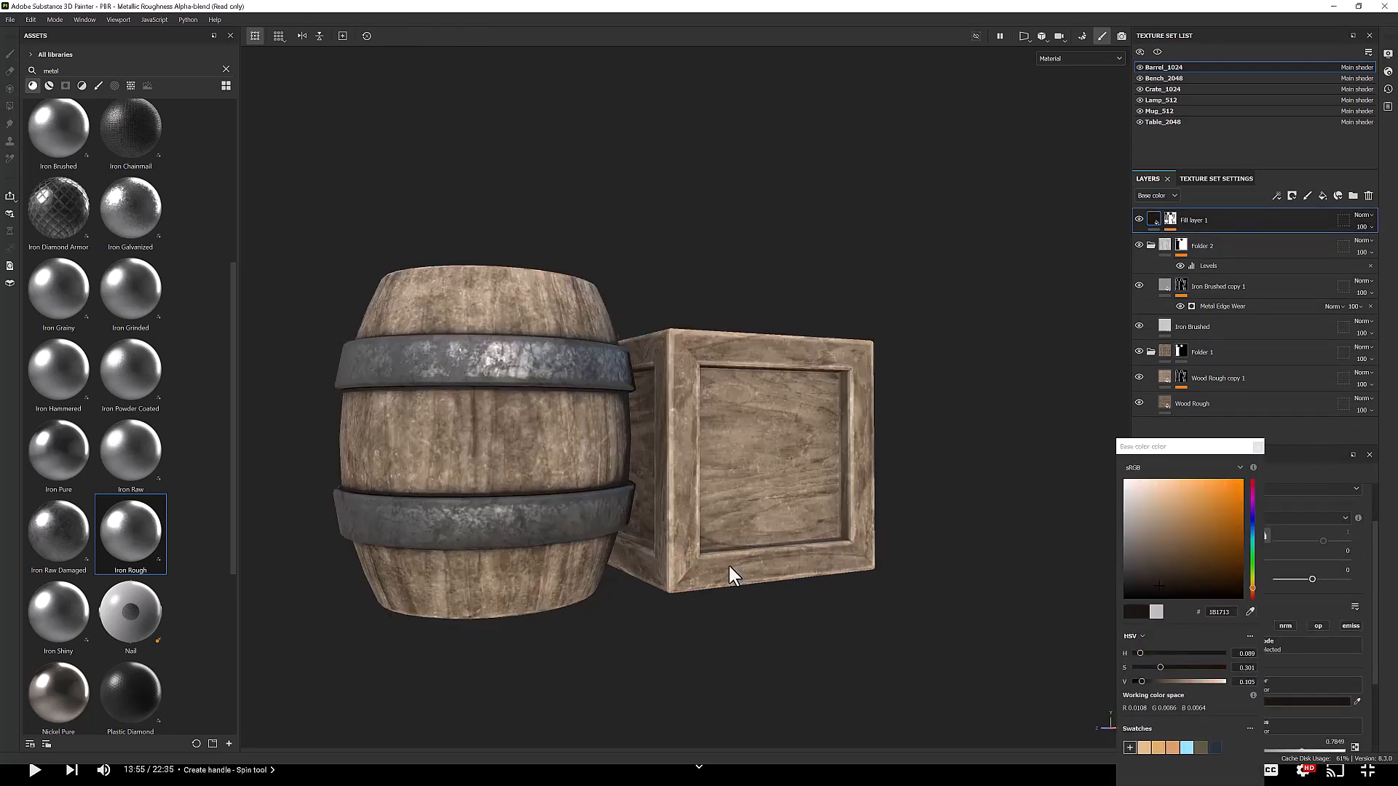
right_click_drag(728, 566, 606, 554, "alt")
left_click_drag(606, 553, 595, 472, "alt")
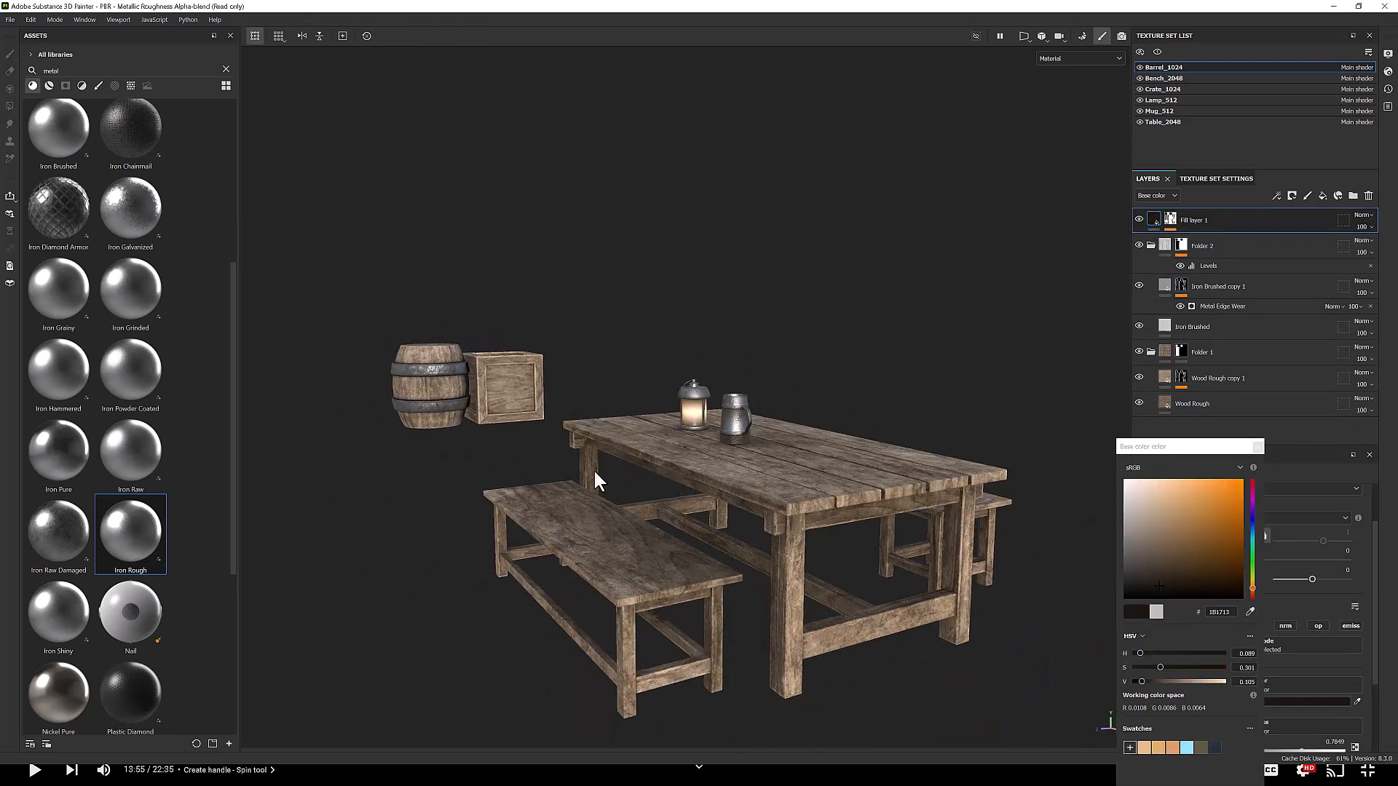
Step: Add a fill effect to the barrel's Folder 1
left_click(1210, 378)
right_click(1166, 350)
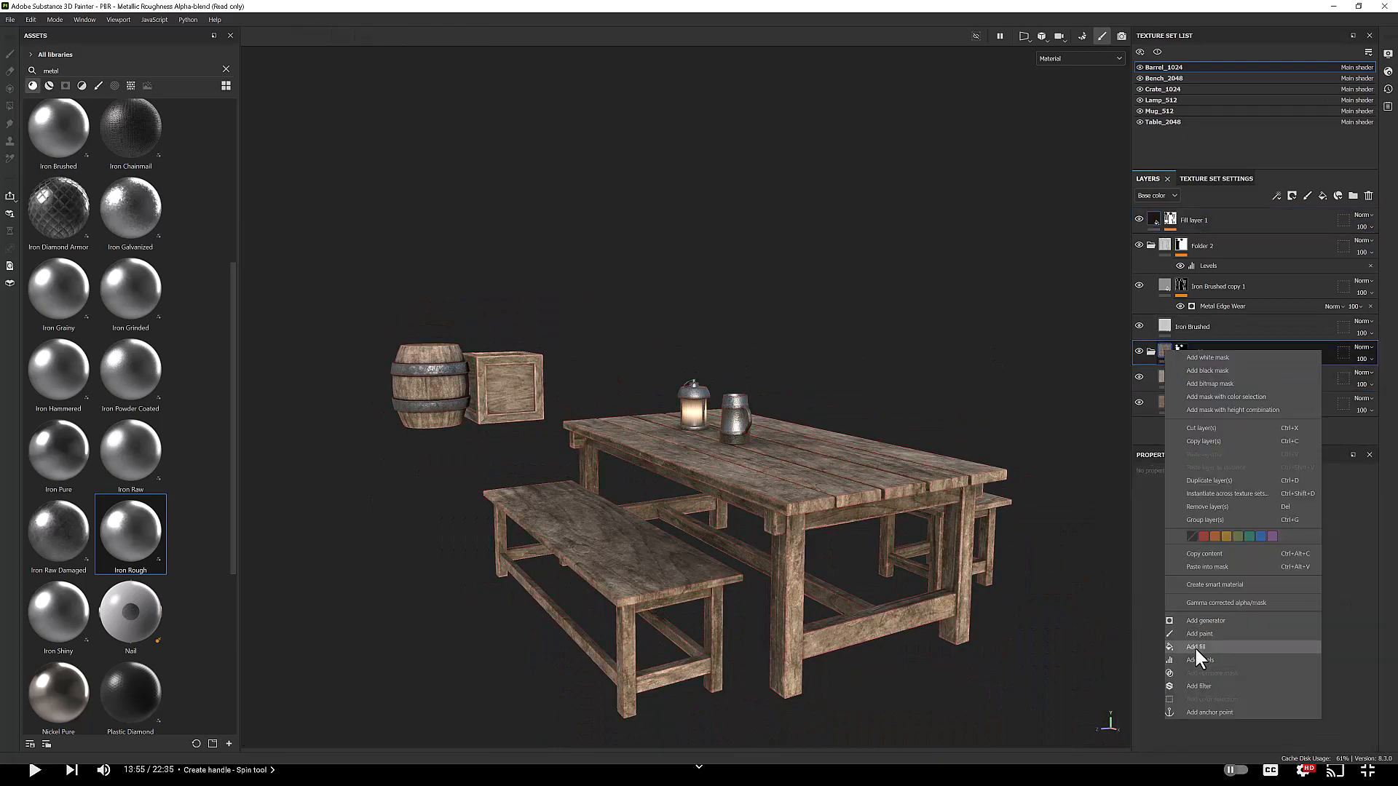
left_click(1194, 646)
Step: Enable the environment dome's clear color and set its ground Y offset to -48
left_click(1126, 36)
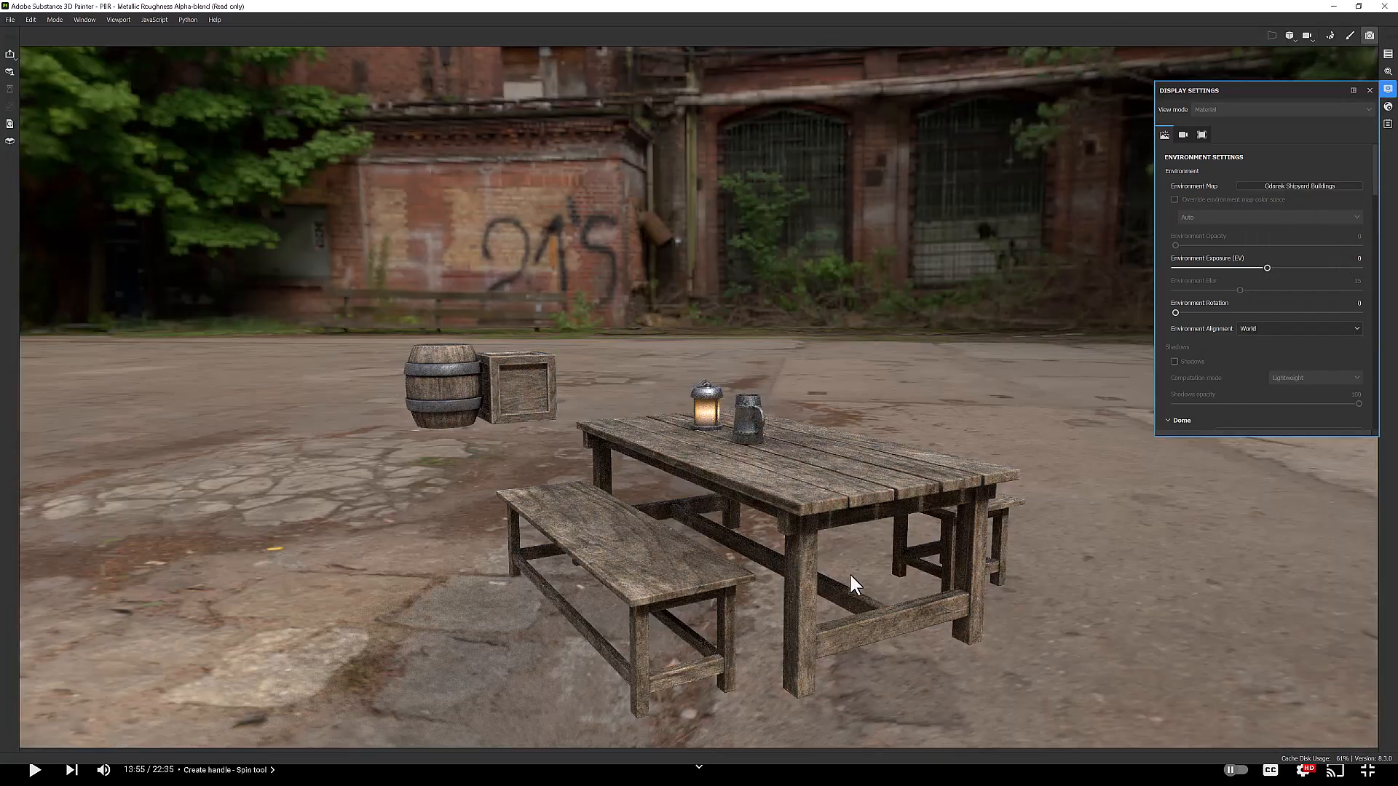
scroll(838, 561, "down", 3)
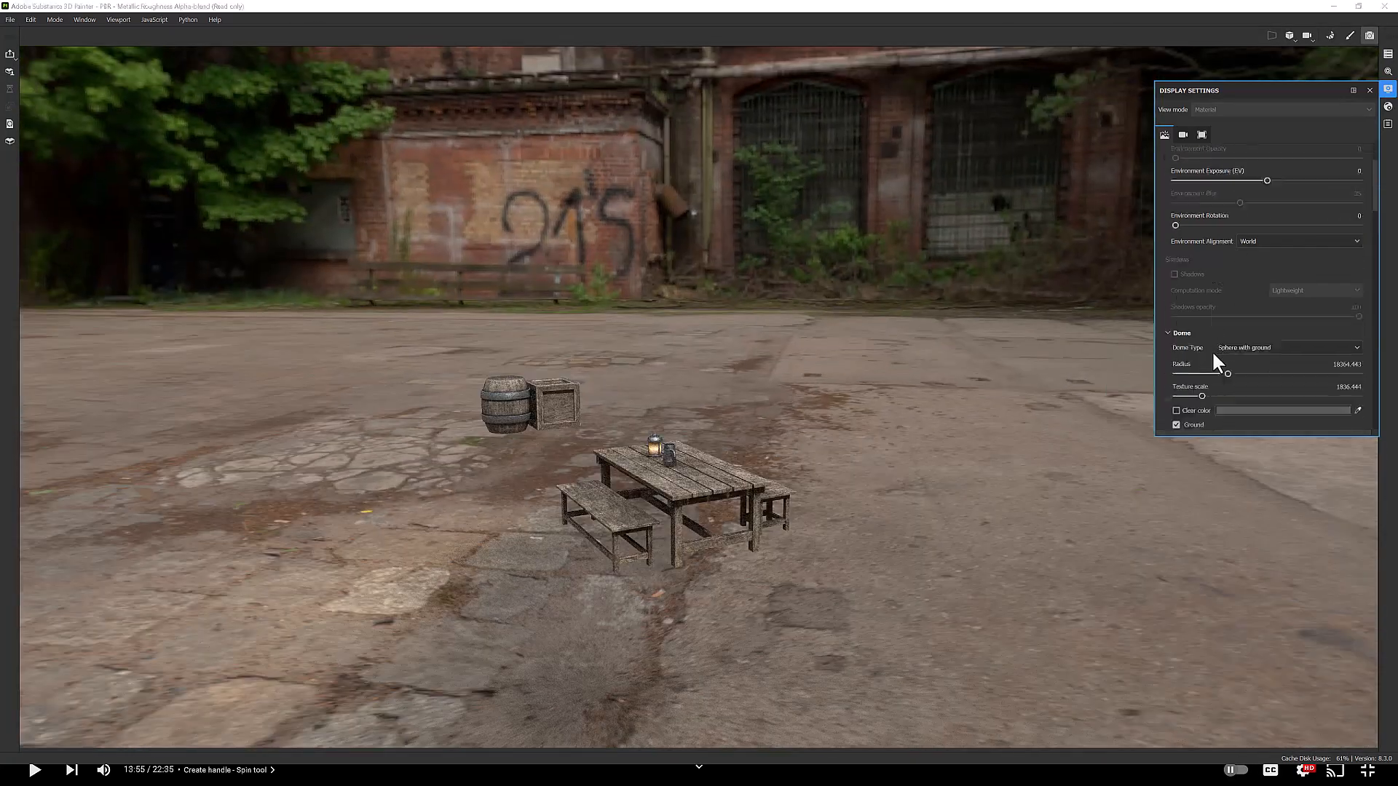
scroll(1187, 314, "down", 2)
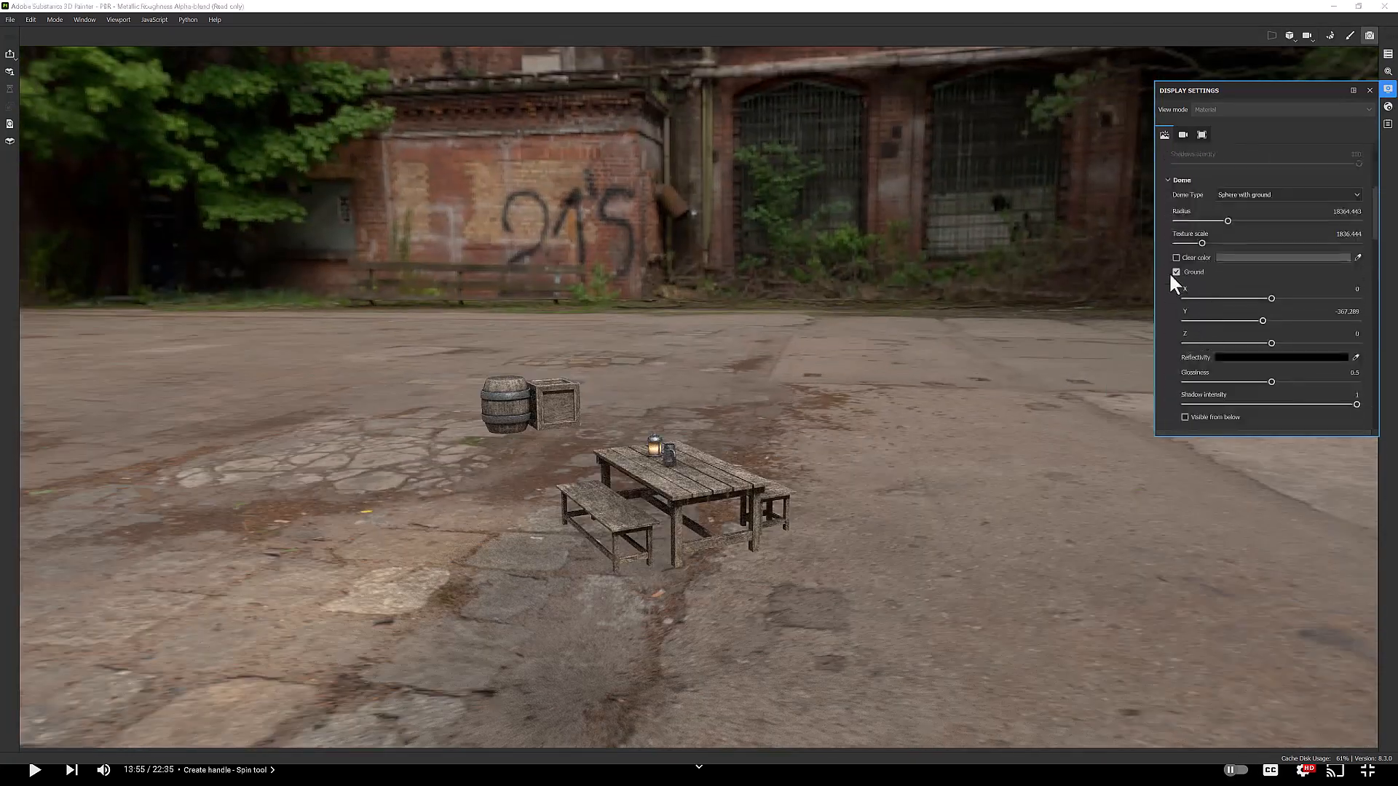
left_click_drag(1269, 317, 1271, 321)
left_click_drag(1272, 320, 1269, 318)
left_click(1176, 257)
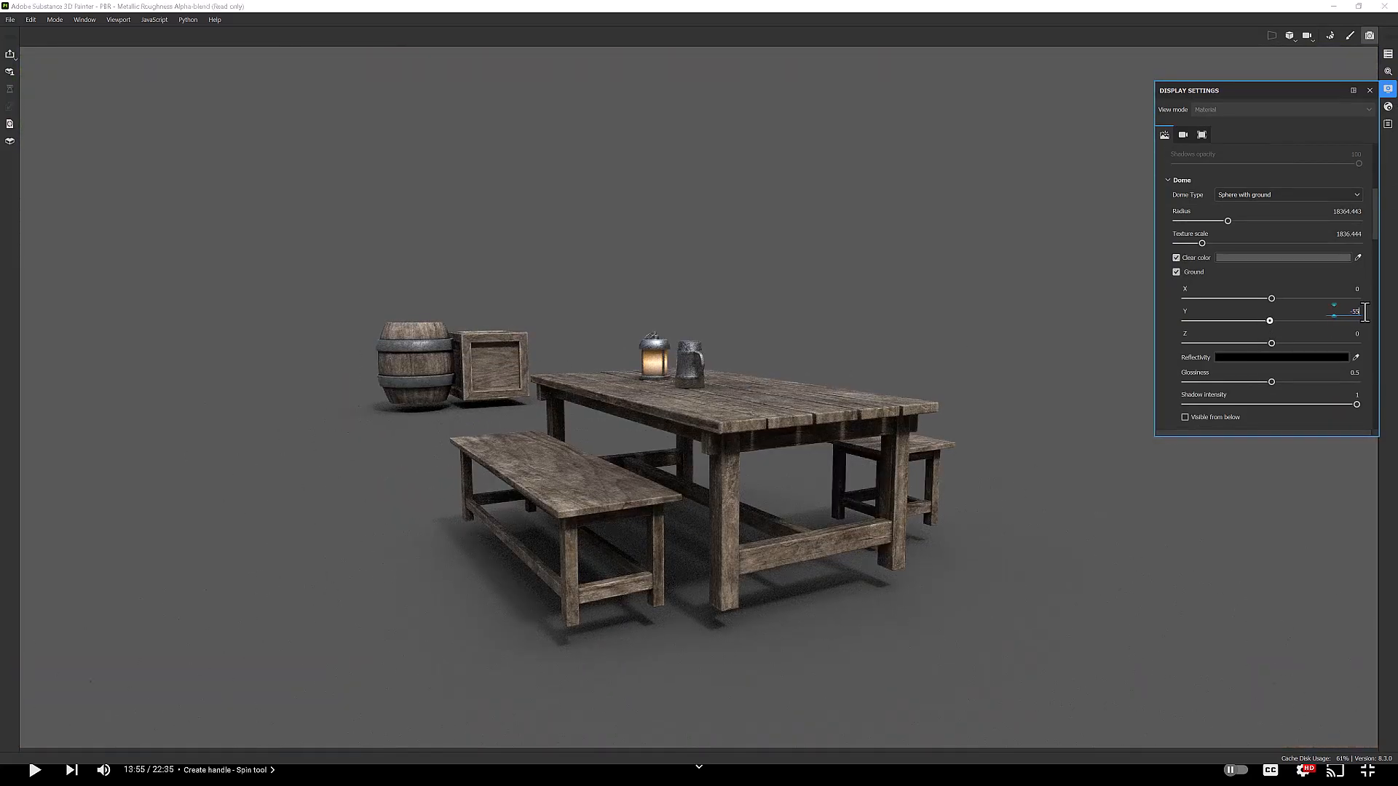
key("BackSpace")
type("-48")
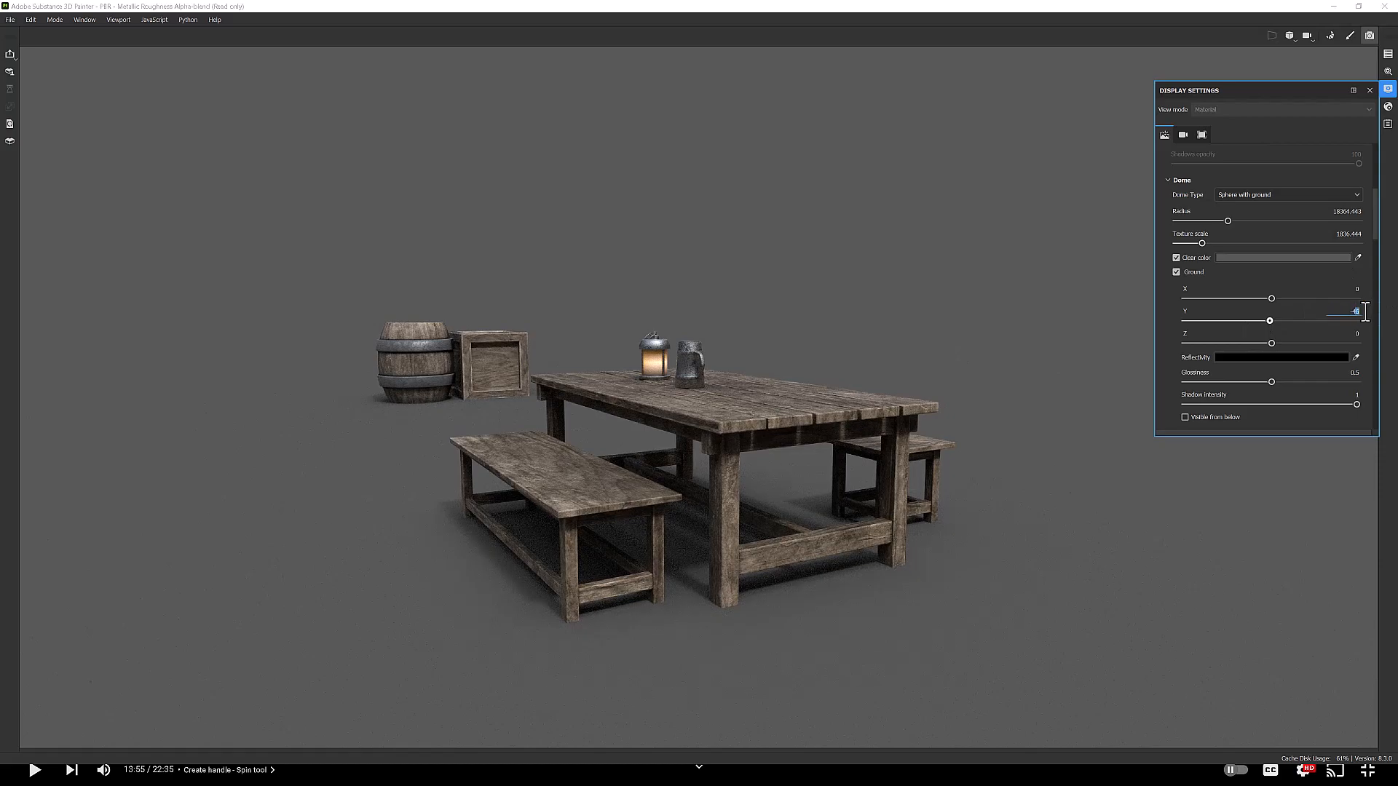
key("Return")
Step: Change the environment map to Gdansk Shipyard Buildings
scroll(1240, 211, "up", 5)
left_click(1300, 186)
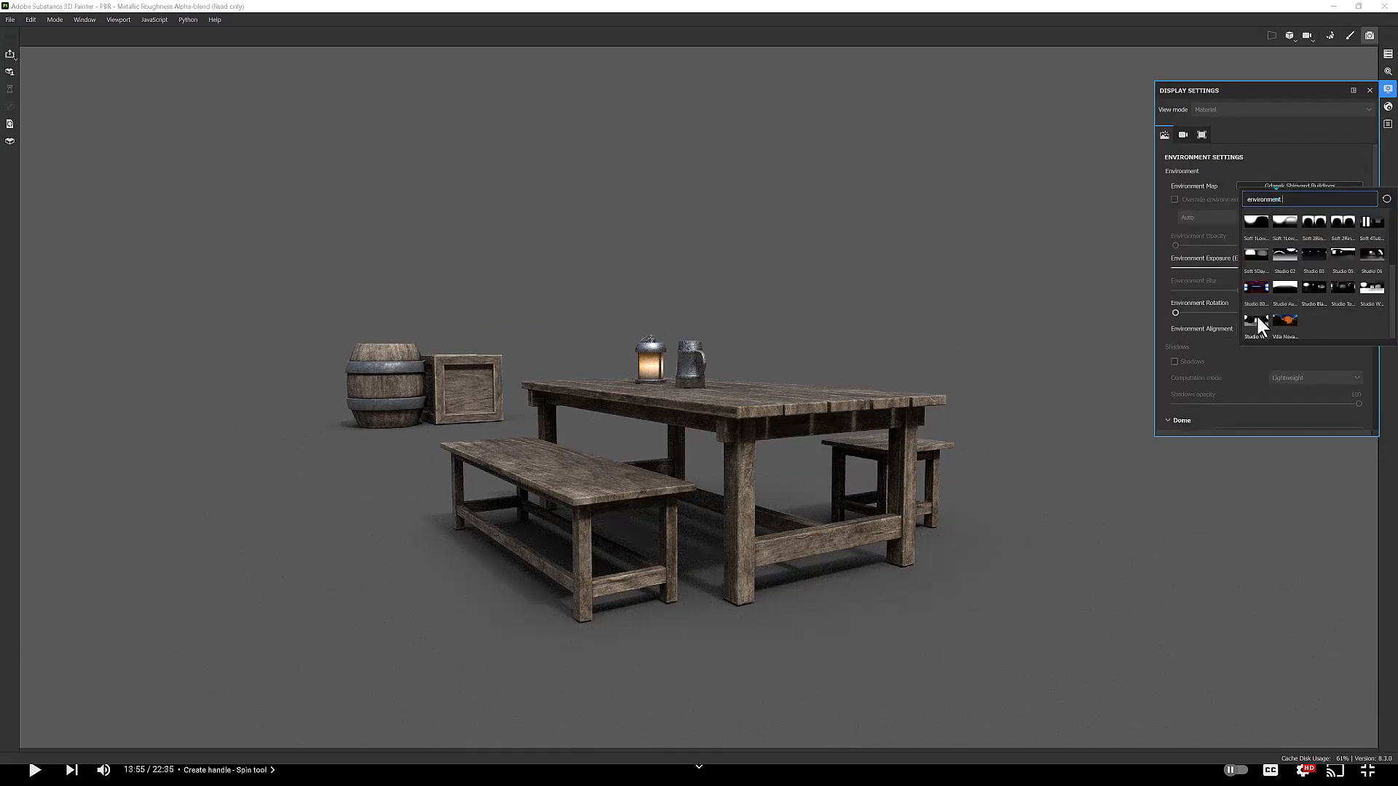
left_click(1325, 284)
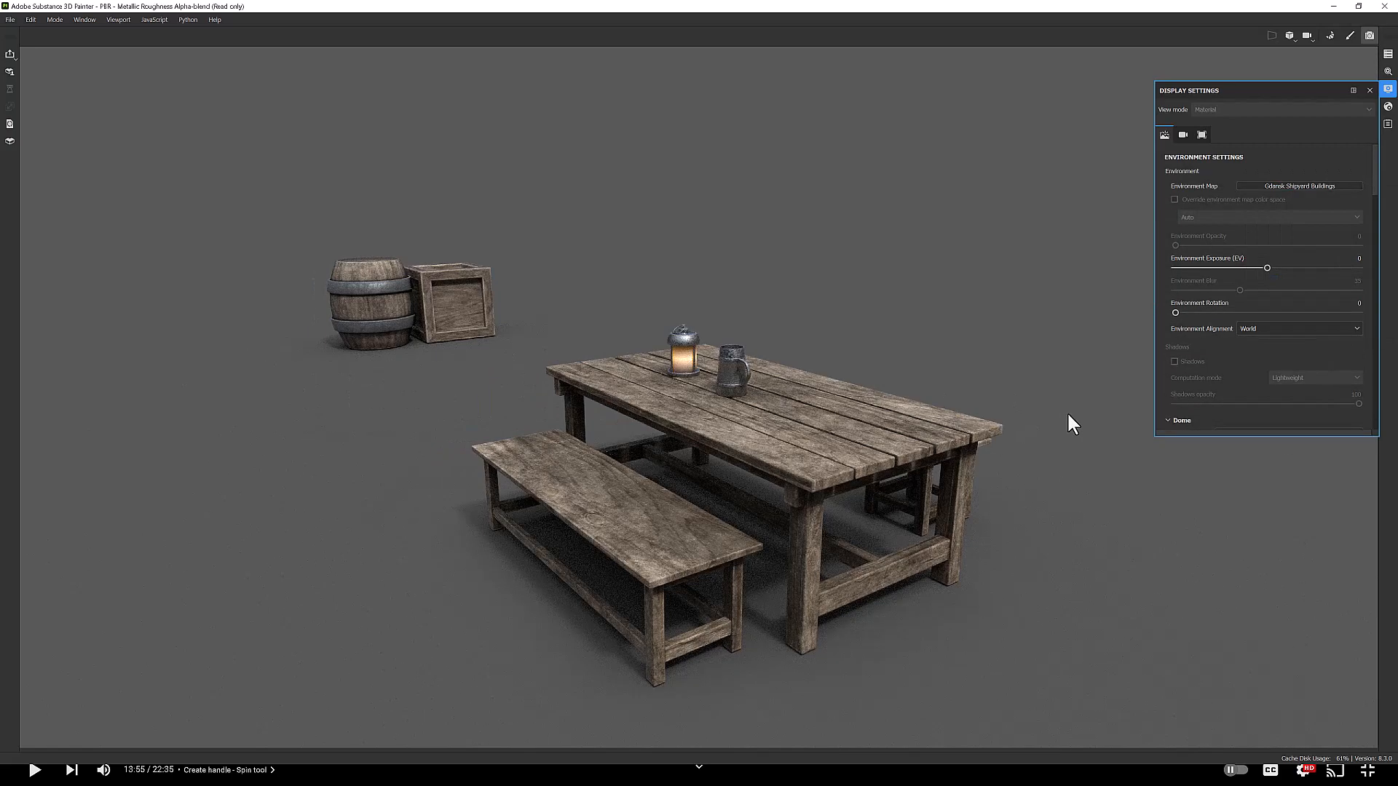